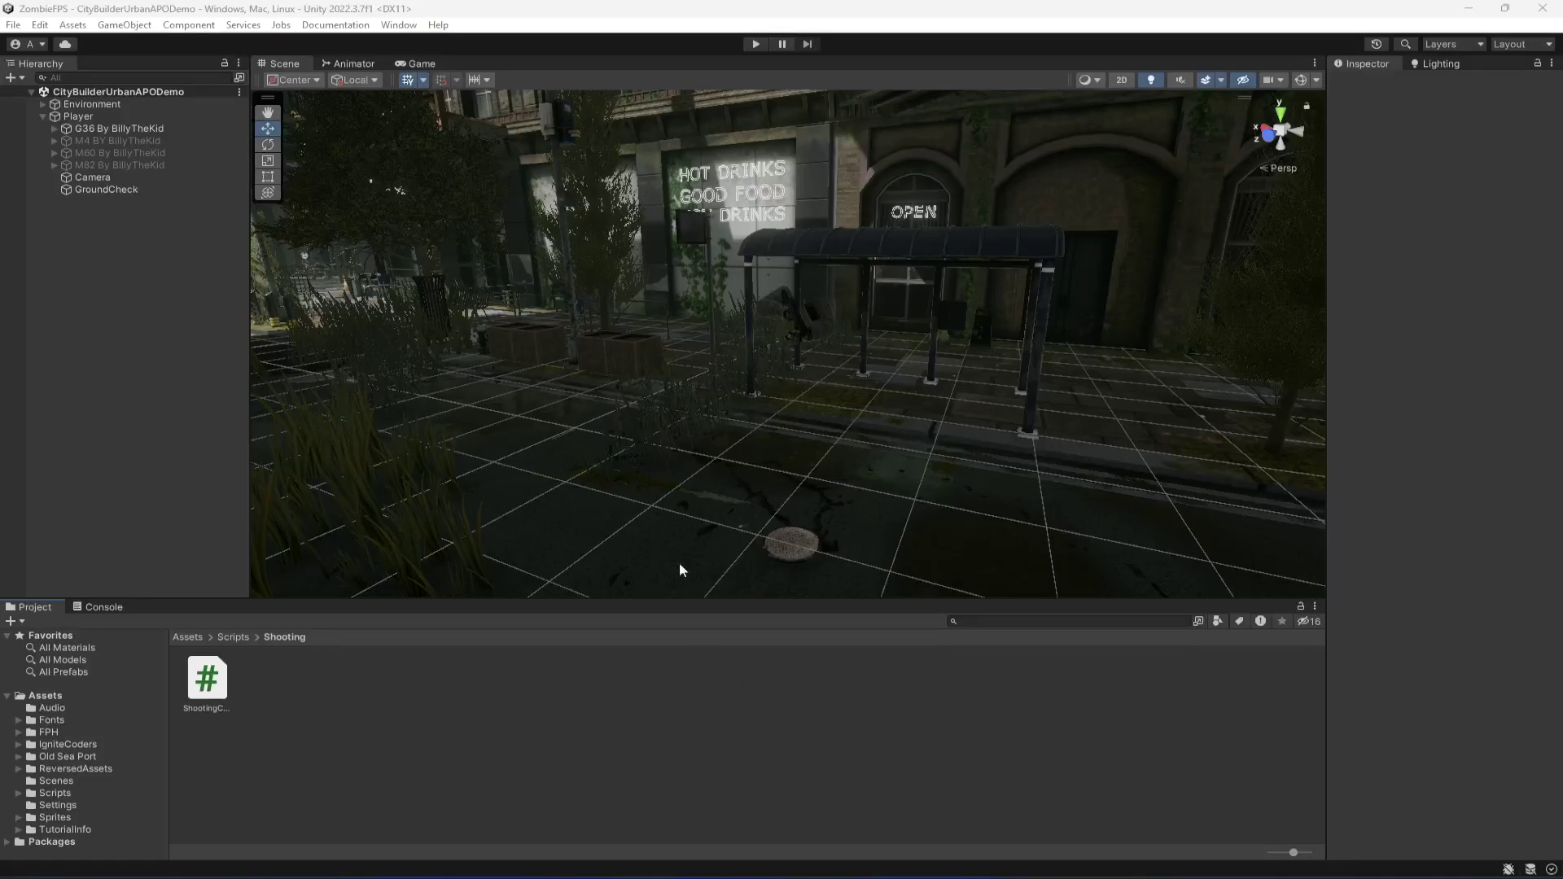
Open the animator controller assigned to the G36 weapon and delete its existing acog_skeleton|idle state
click(802, 316)
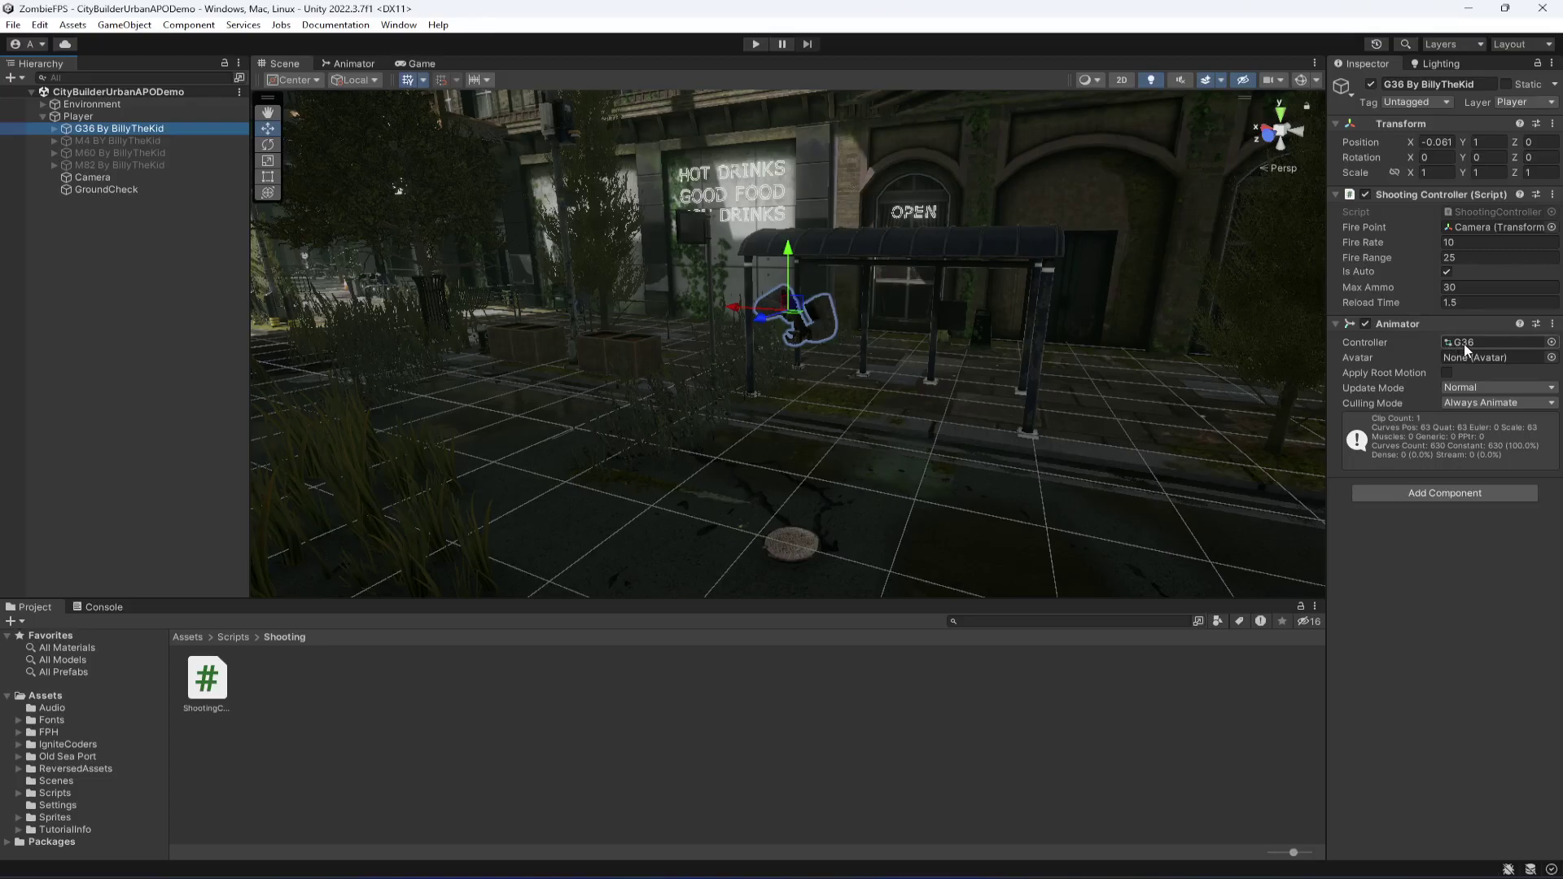
click(1467, 345)
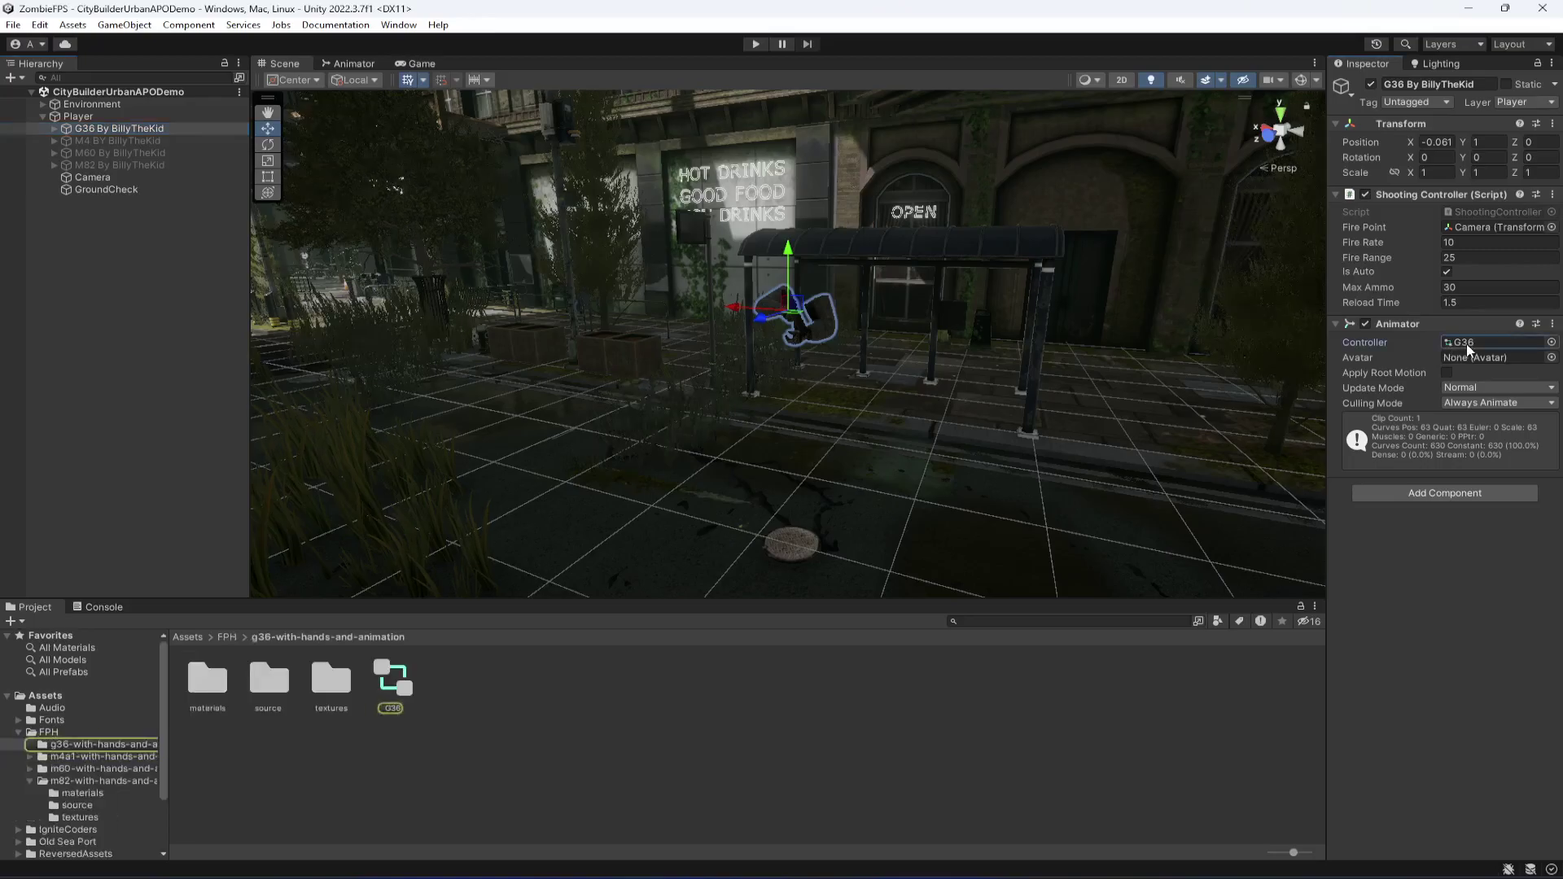
click(394, 684)
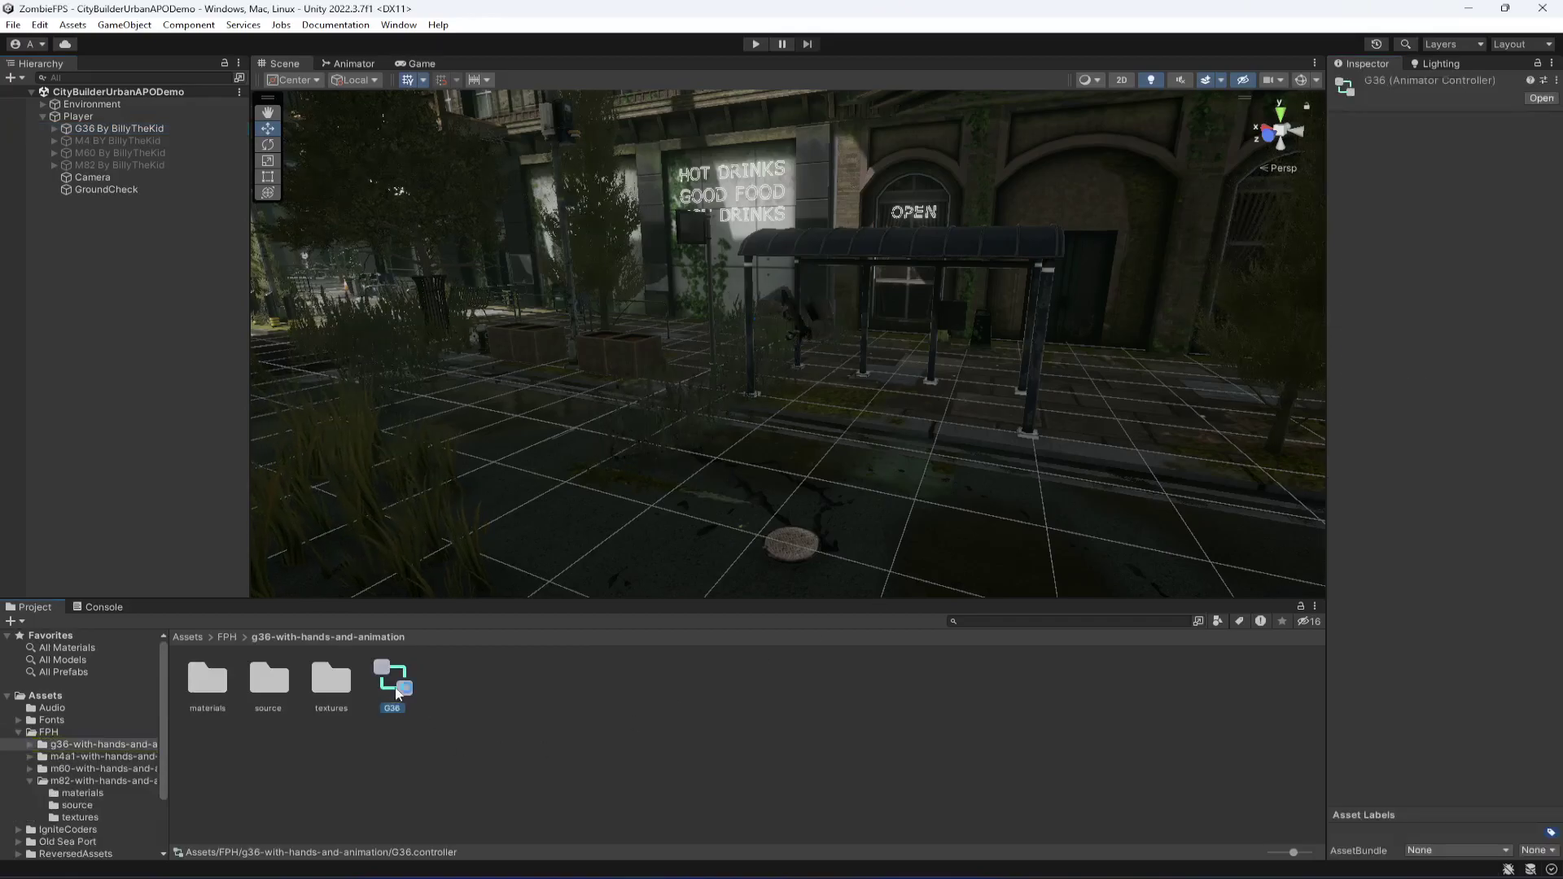
double_click(394, 684)
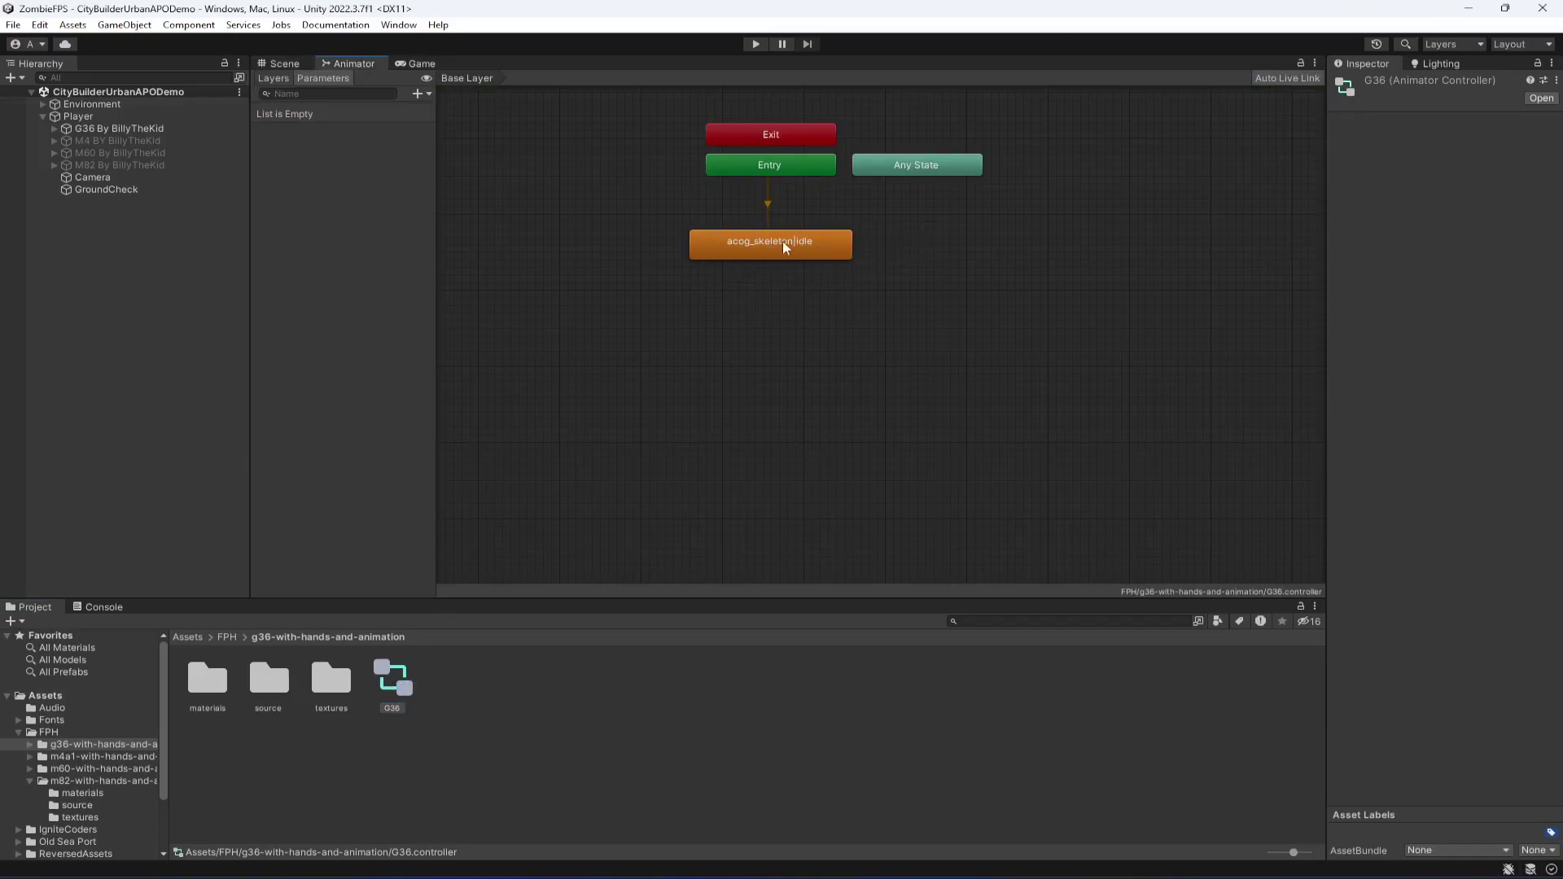
drag(929, 226, 675, 333)
key(Delete)
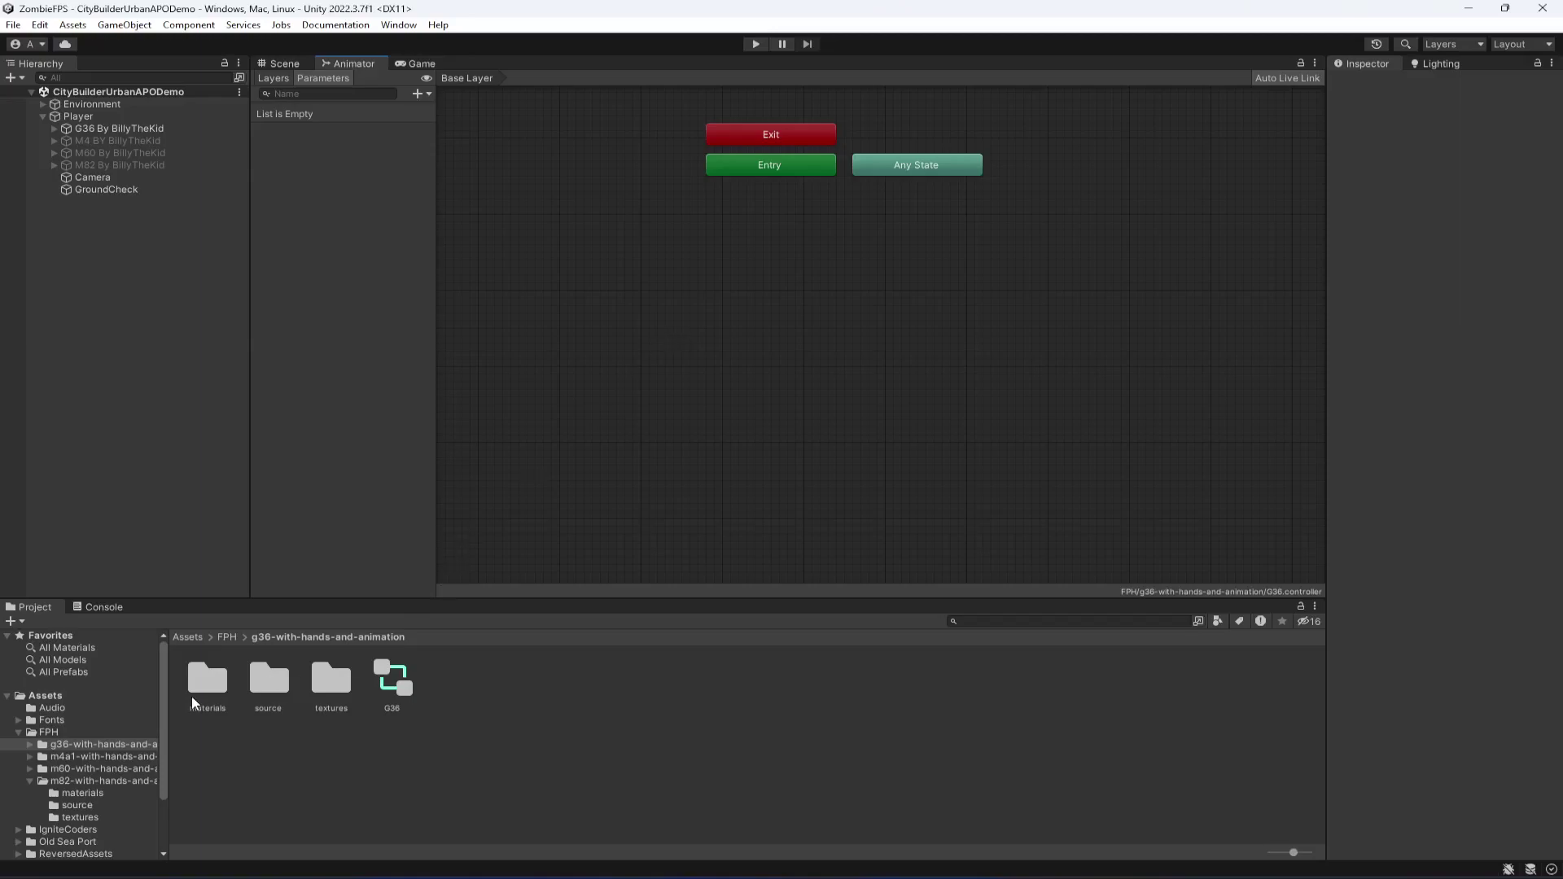
Add the acog_skeleton|draw clip from the G36 model in the source folder as a state below Entry
double_click(268, 681)
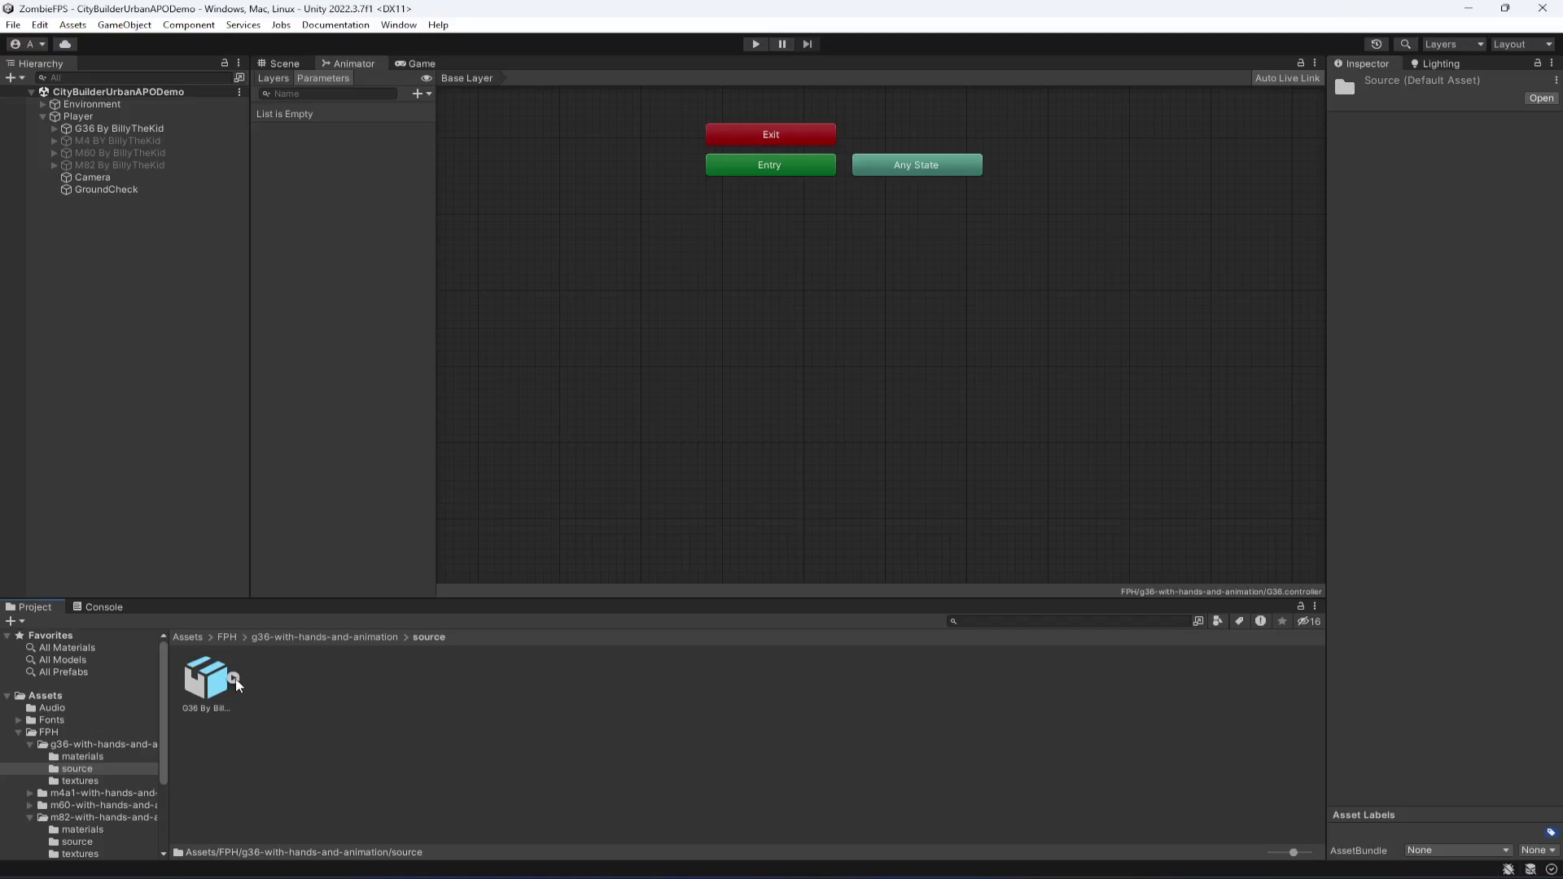
click(235, 678)
click(455, 683)
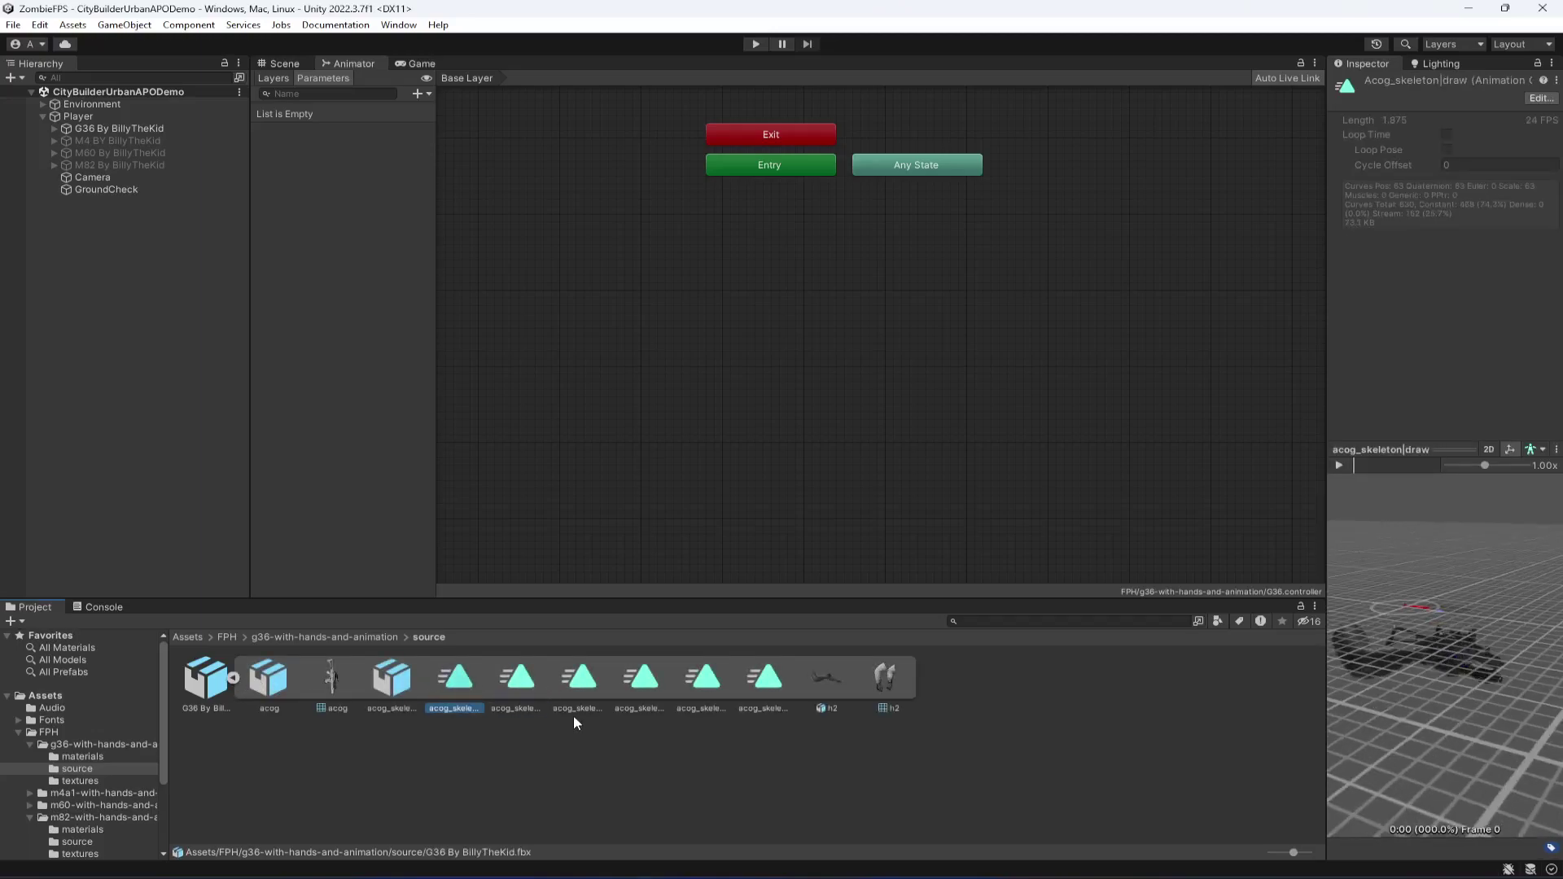
mouse_move(705, 399)
mouse_down()
mouse_move(795, 301)
mouse_move(761, 233)
mouse_up()
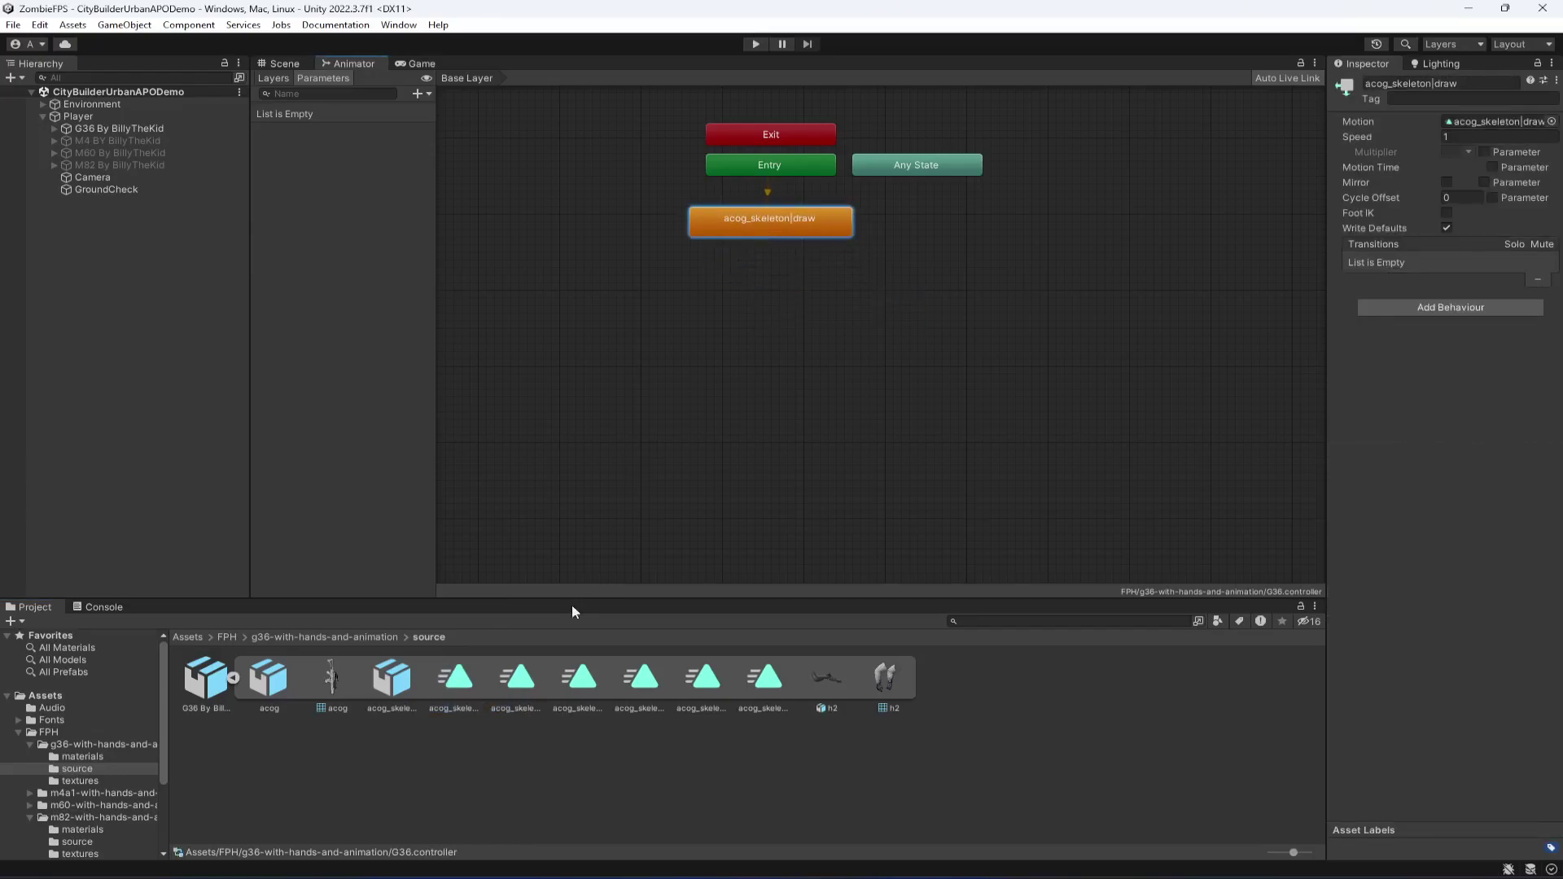
Add the acog_skeleton|idle clip as a state directly below the draw state
click(457, 680)
click(516, 691)
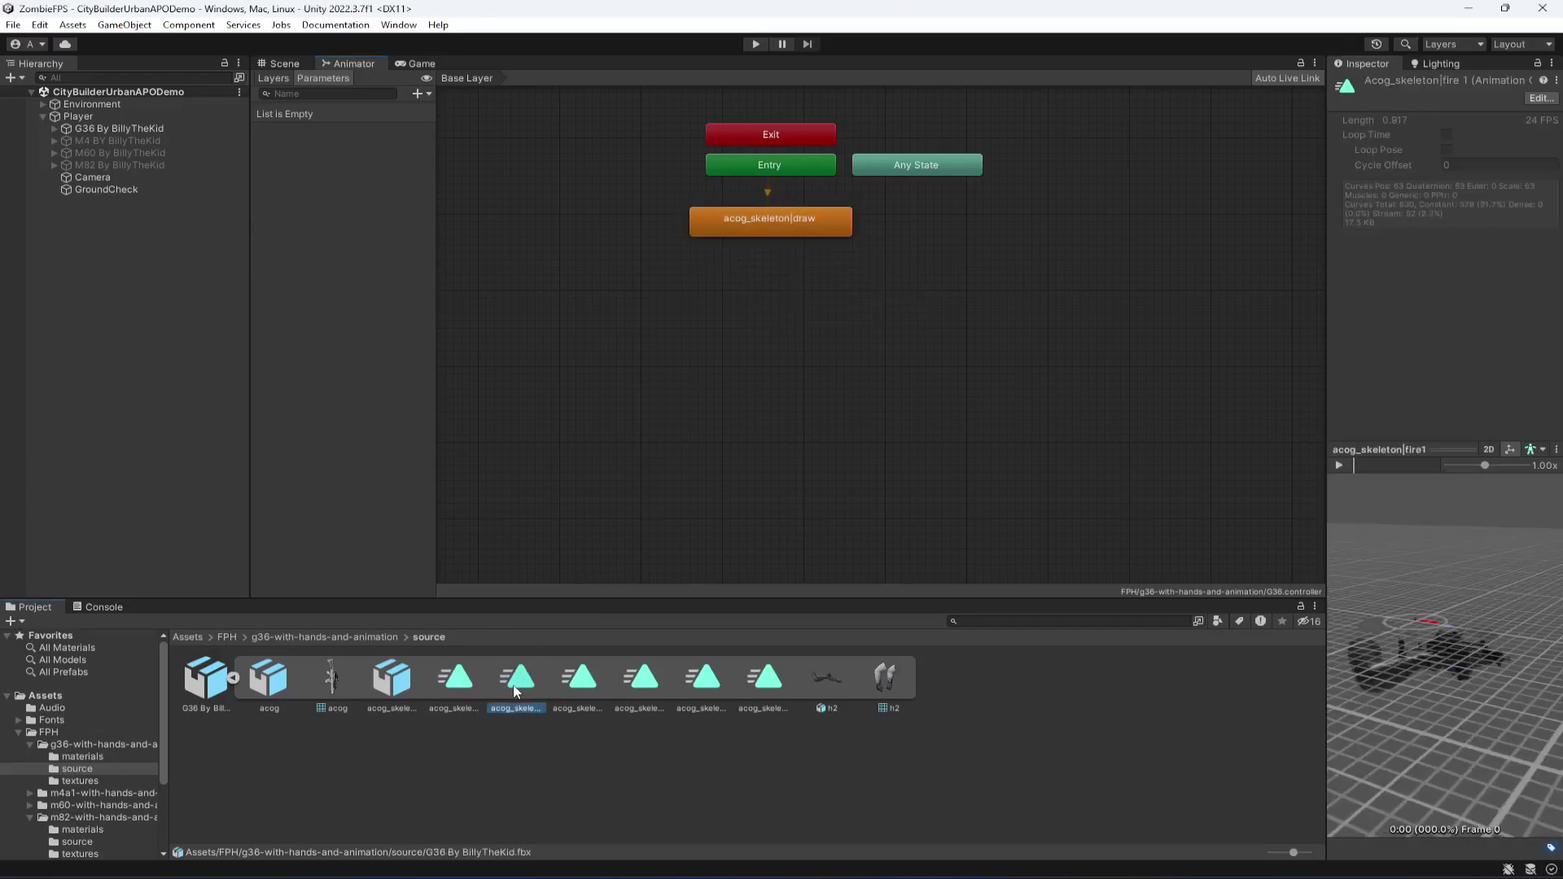
key(Right)
key(Right)
key(Right)
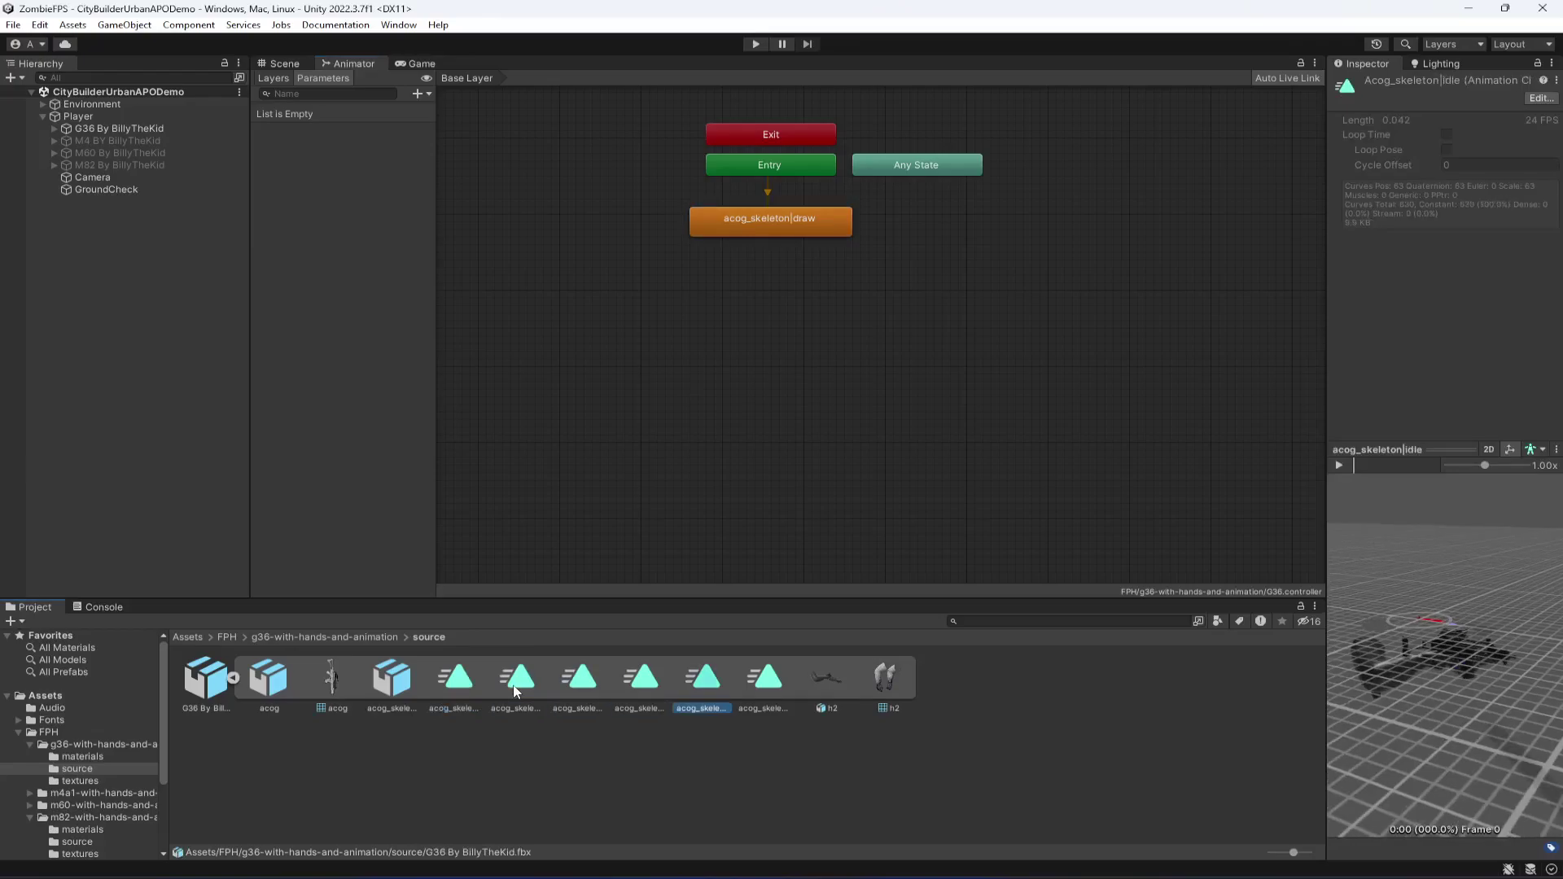
mouse_move(731, 323)
mouse_down()
mouse_move(827, 337)
mouse_move(789, 274)
mouse_up()
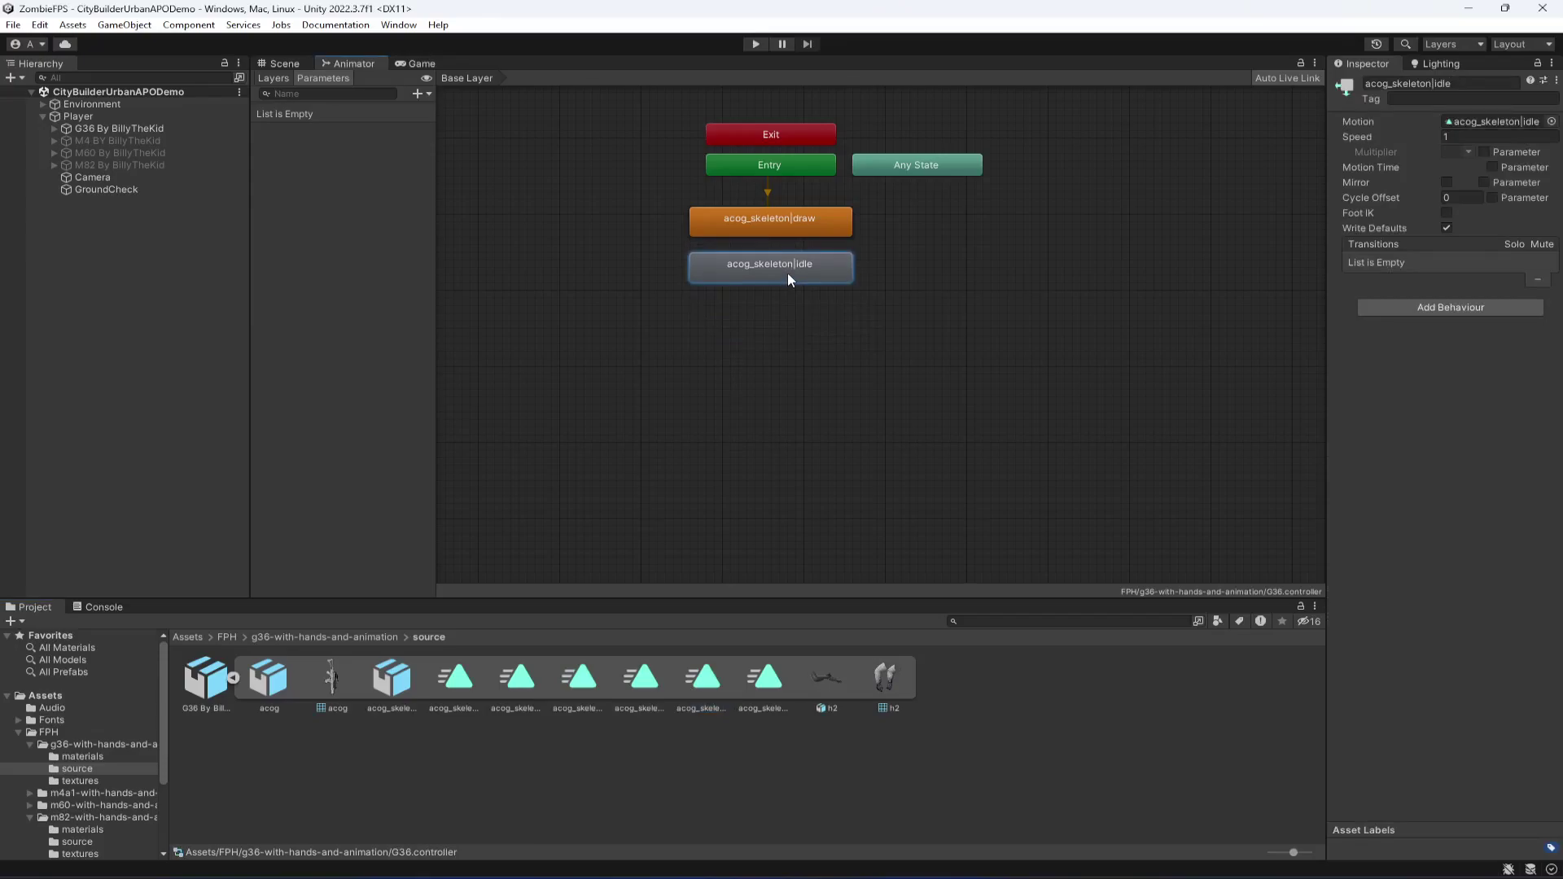
Preview the G36 model's fire1, fire2 and fire3 animation clips to compare them
click(471, 682)
click(522, 686)
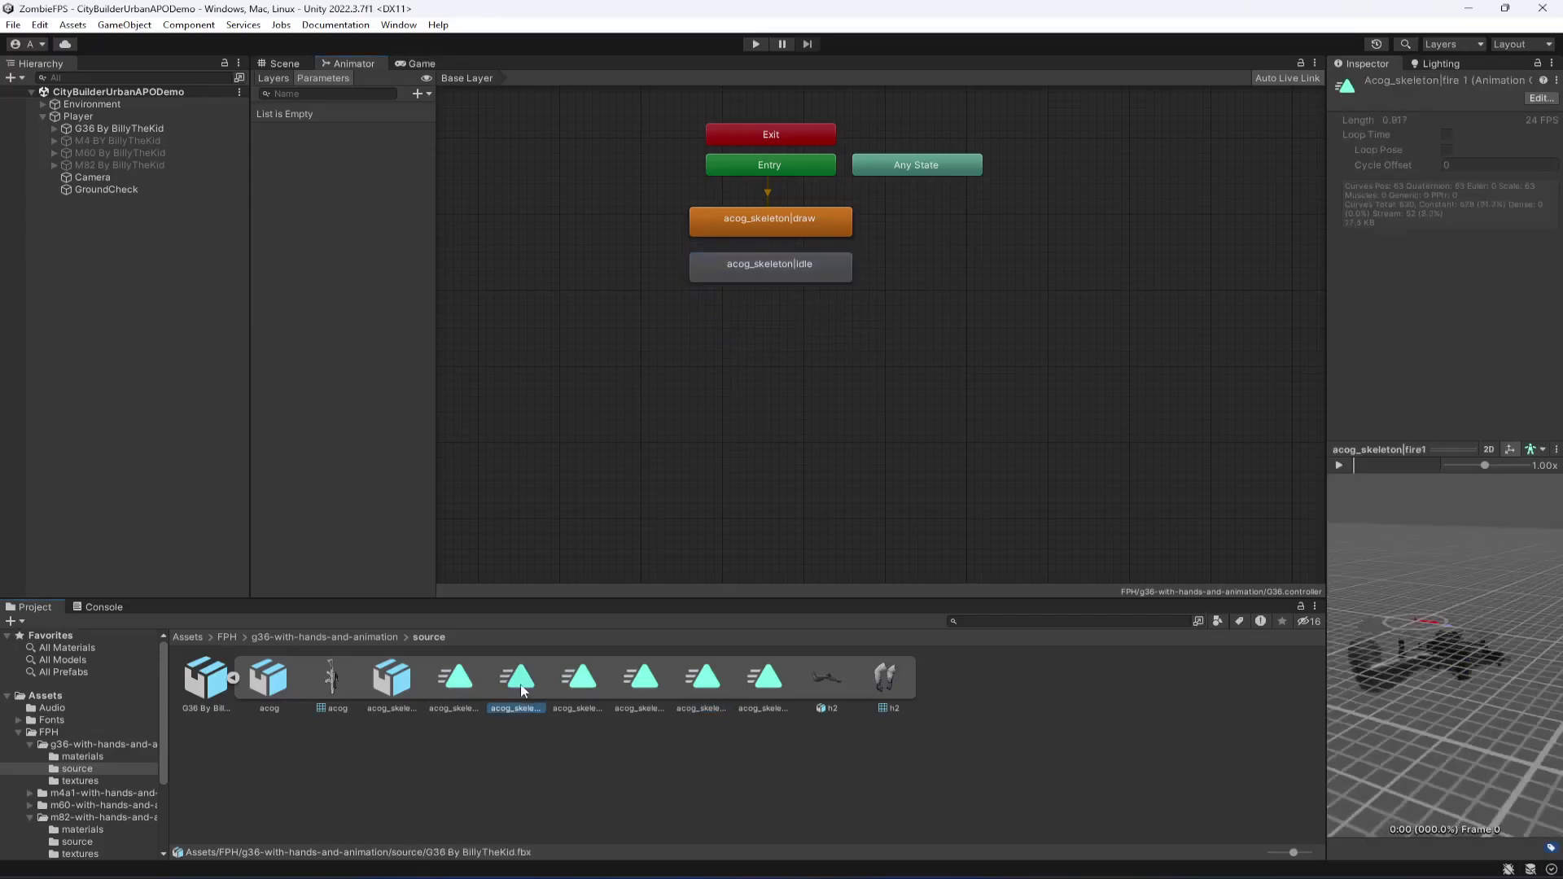
click(1339, 467)
click(572, 697)
click(1340, 467)
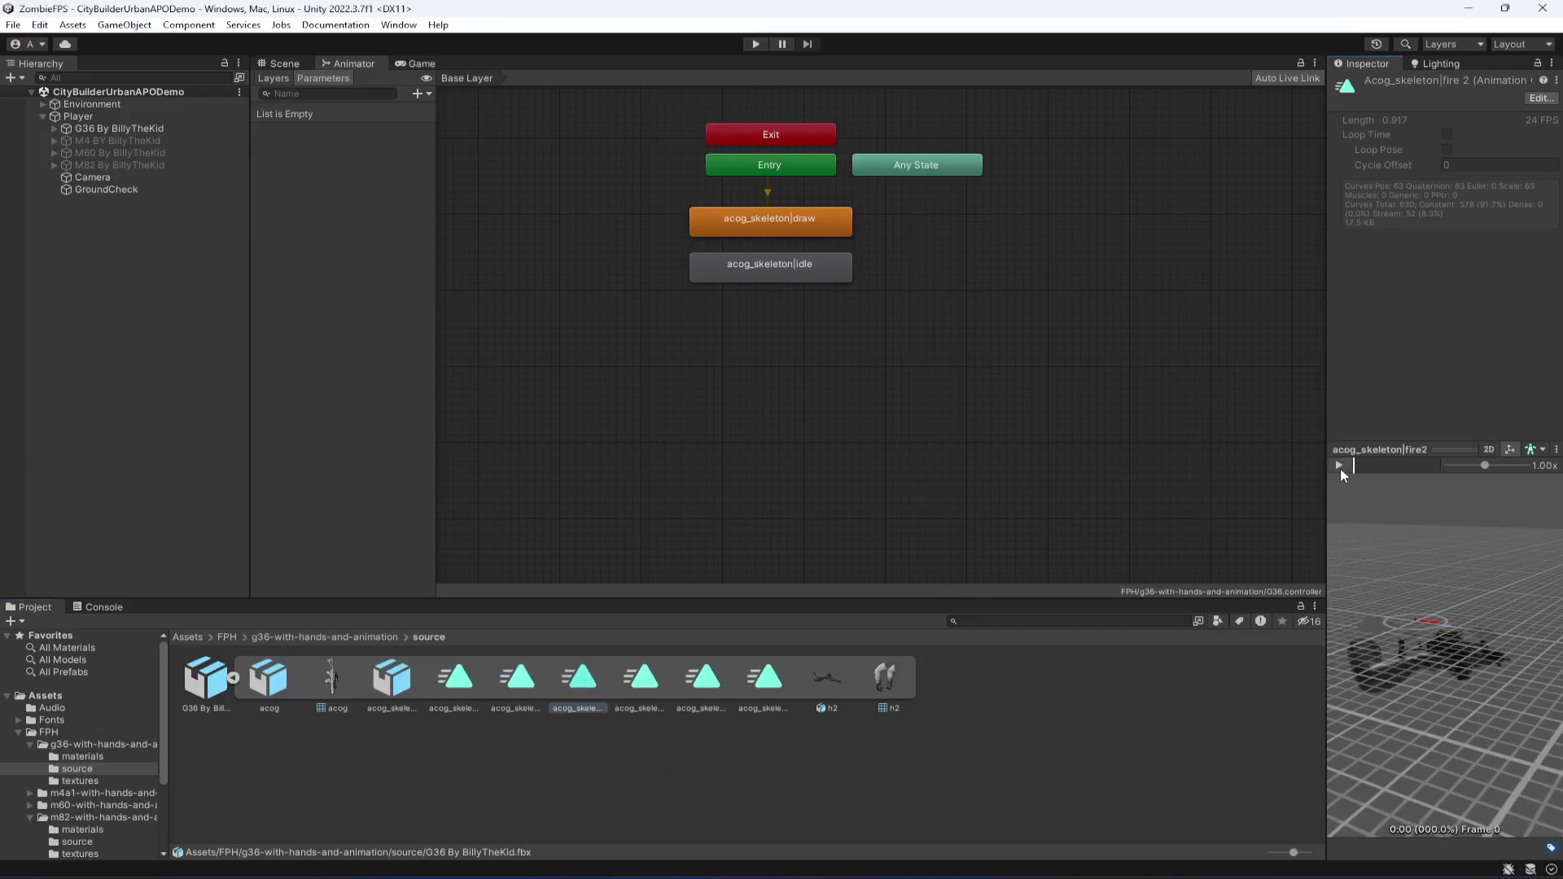
click(641, 681)
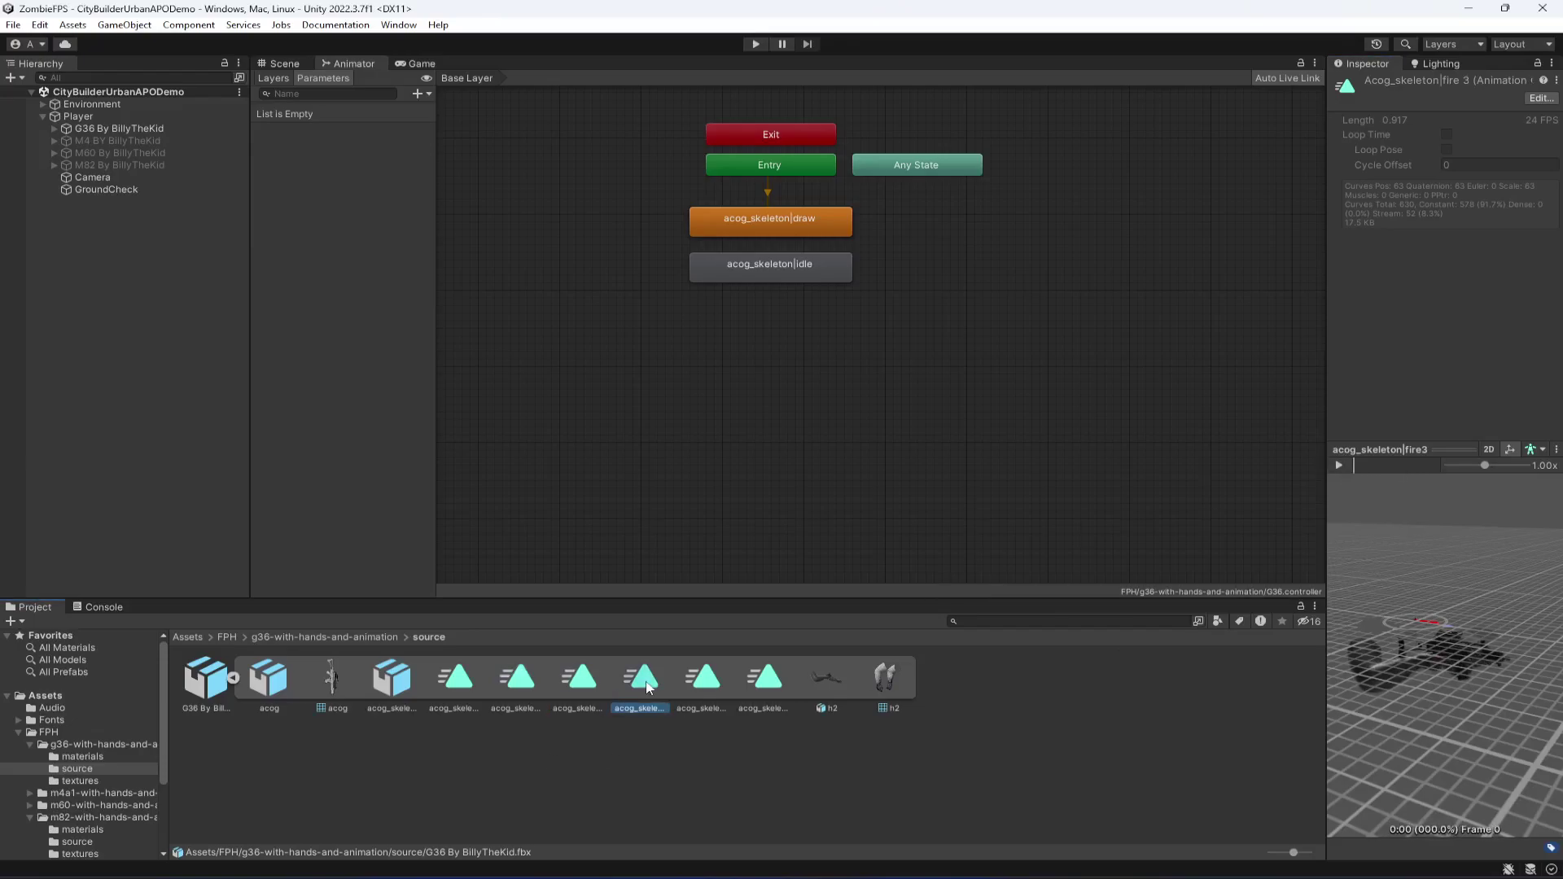
click(1340, 465)
click(528, 692)
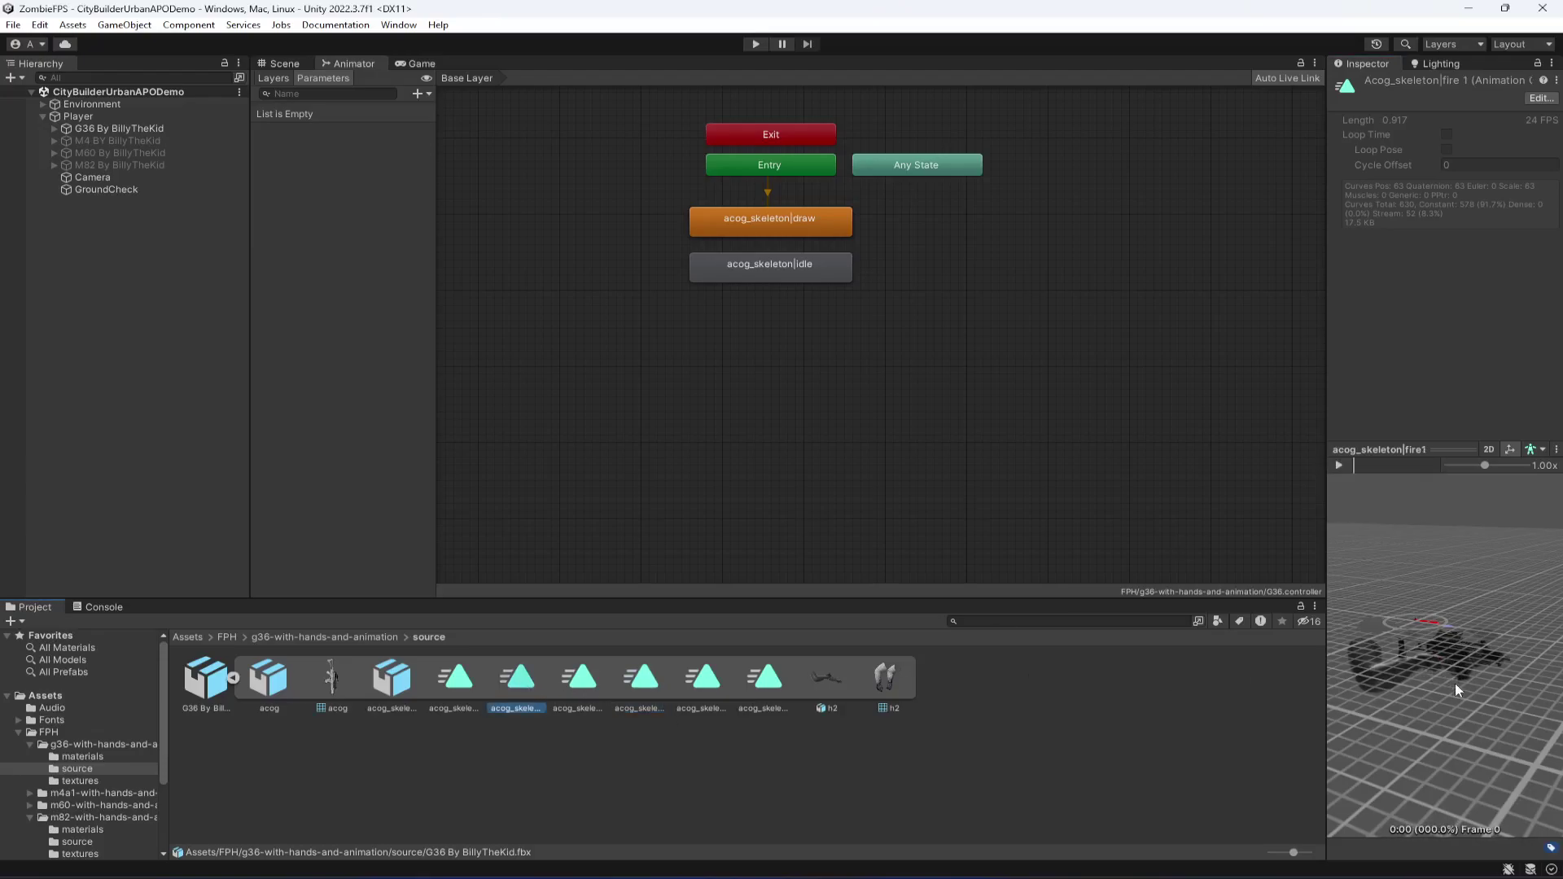
drag(1454, 682, 1513, 629)
click(573, 693)
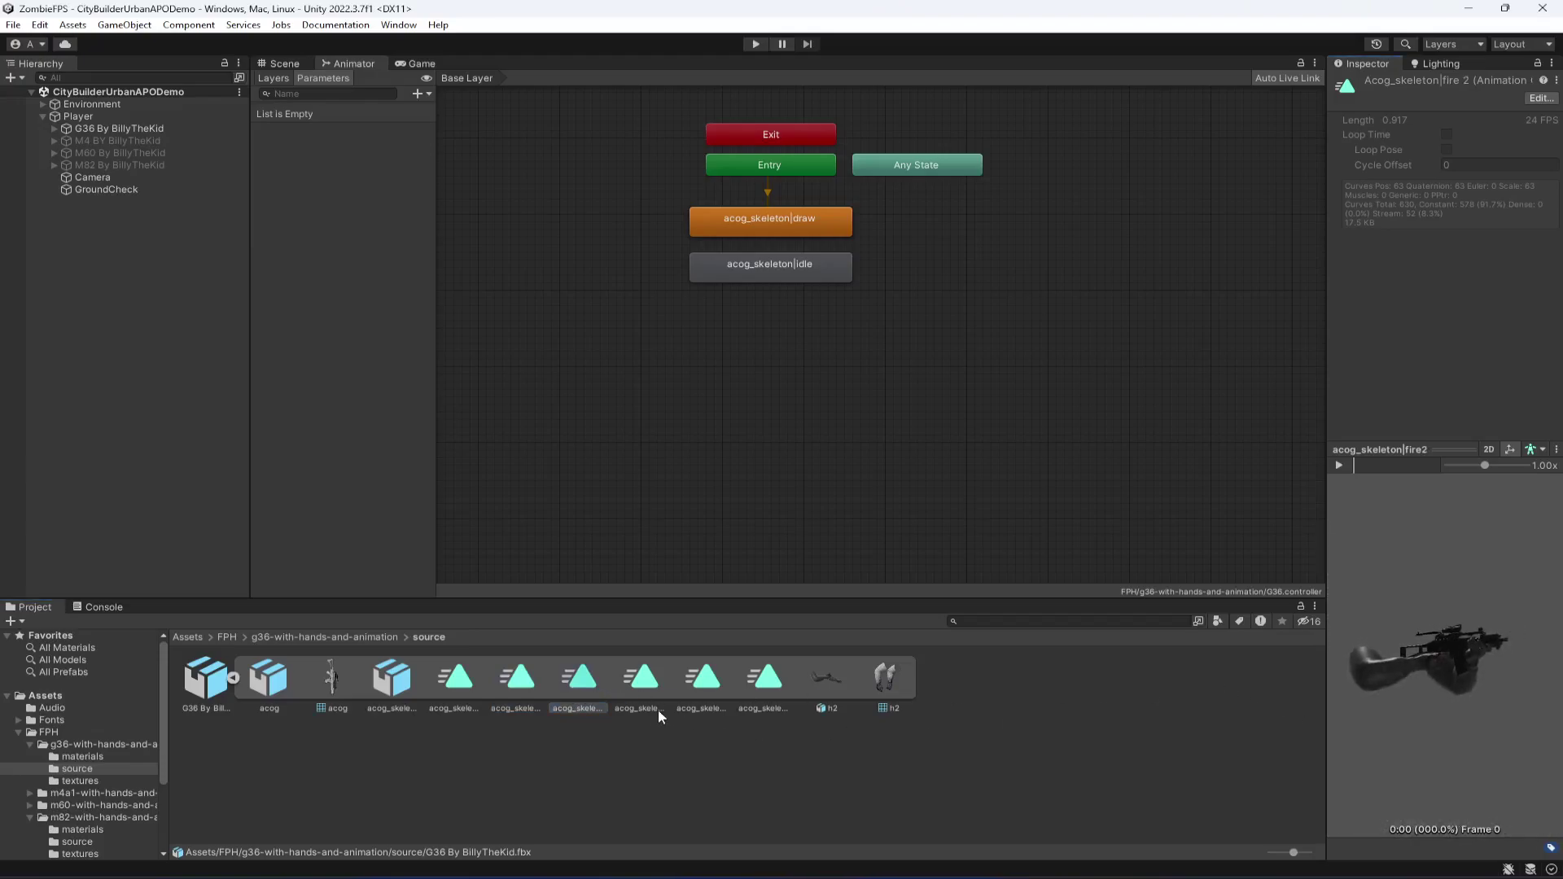
click(640, 692)
drag(1505, 681, 1495, 664)
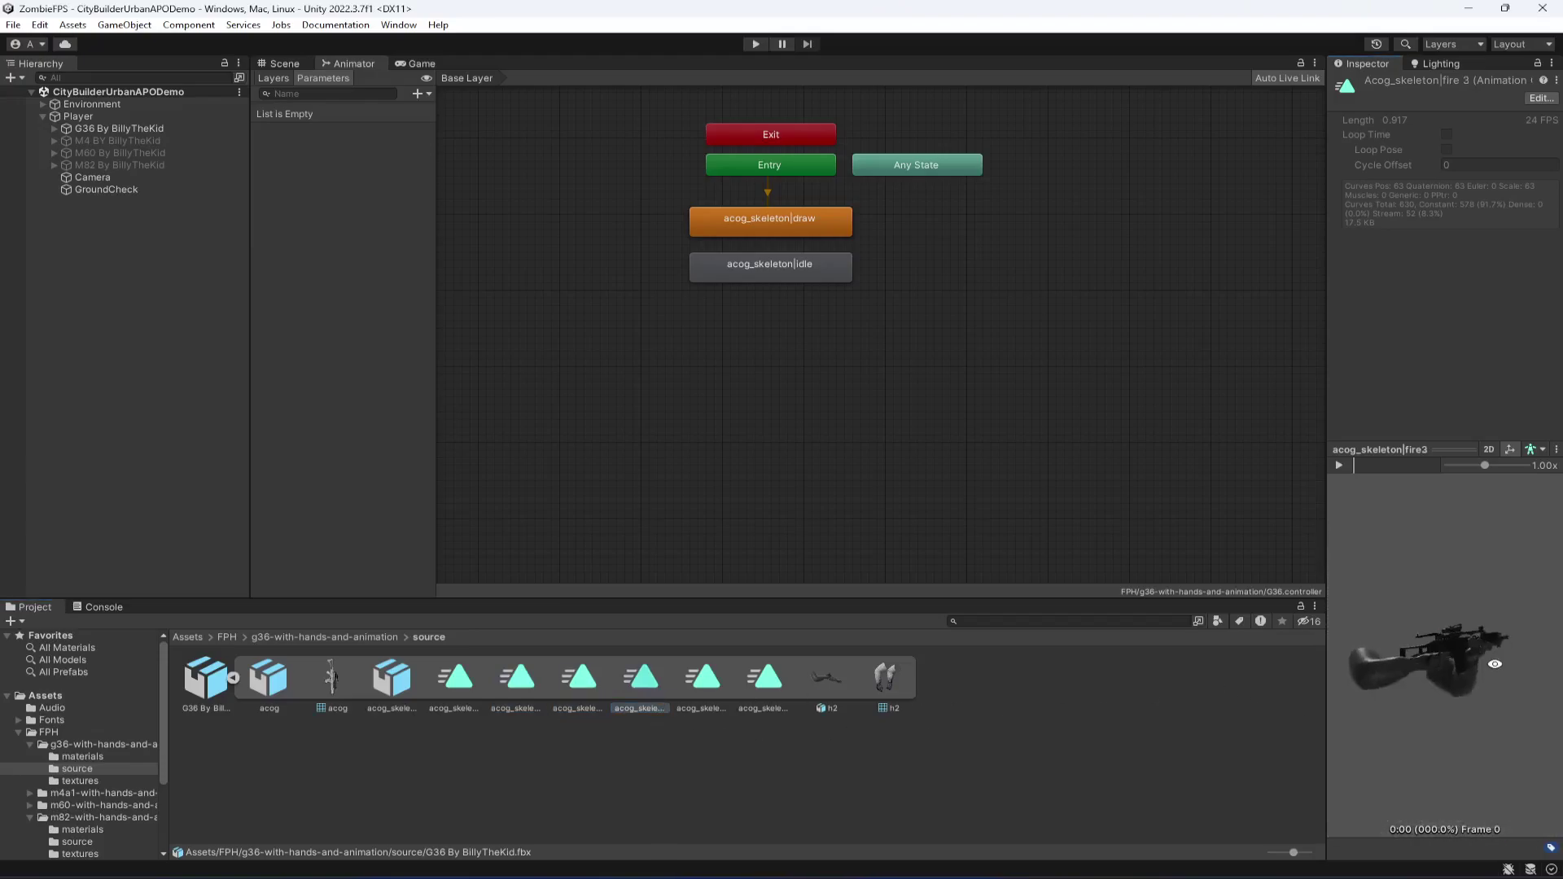
Add the acog_skeleton|fire1 clip as a state below idle and the acog_skeleton|reload clip as a state beside draw
click(530, 690)
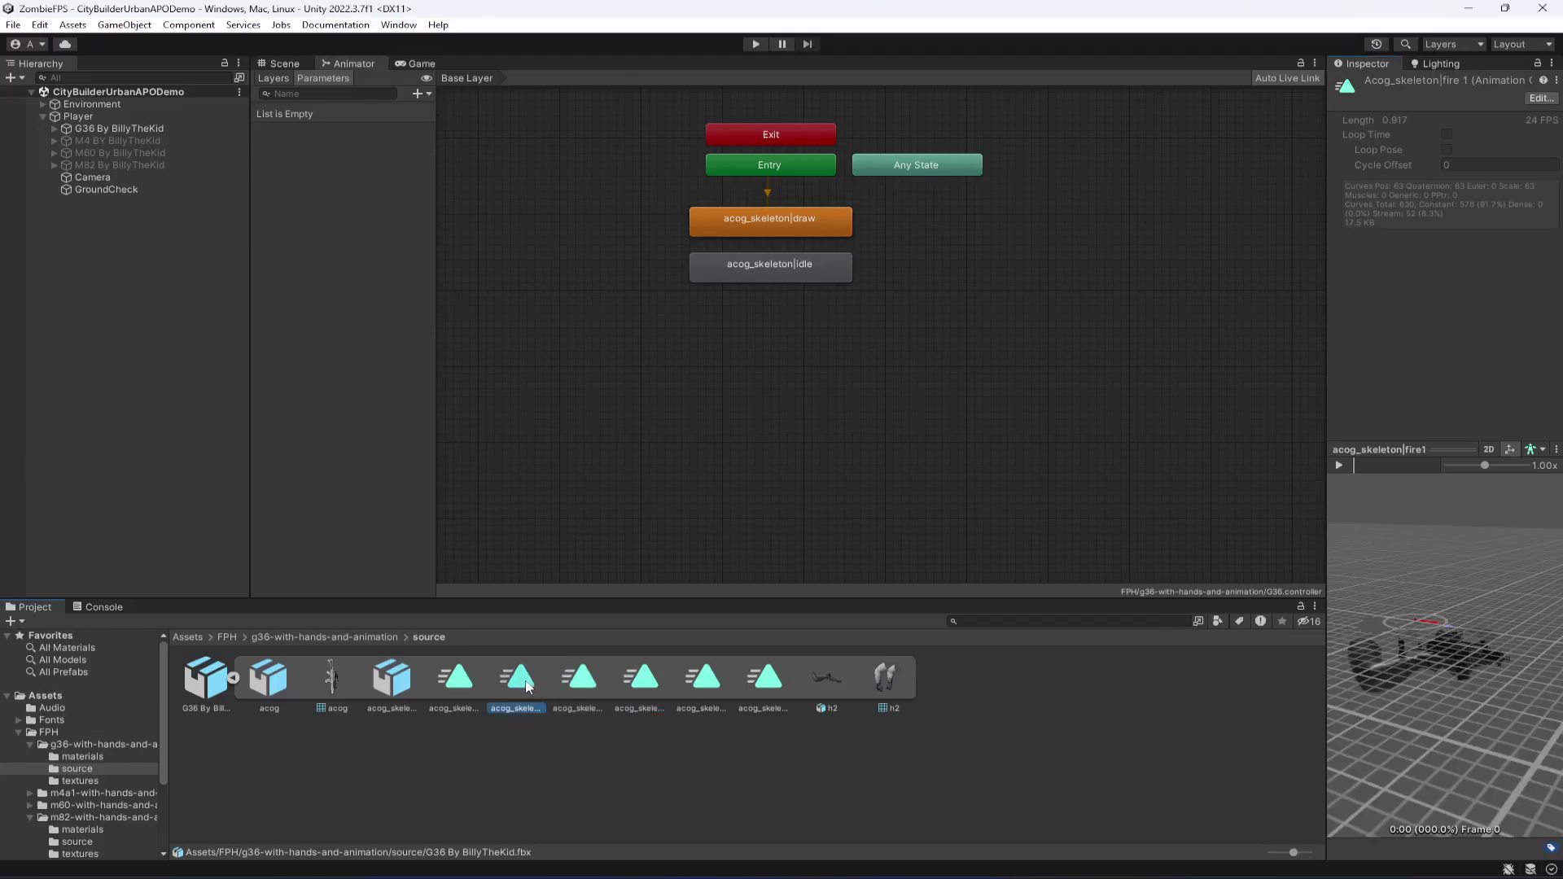
drag(515, 687, 801, 334)
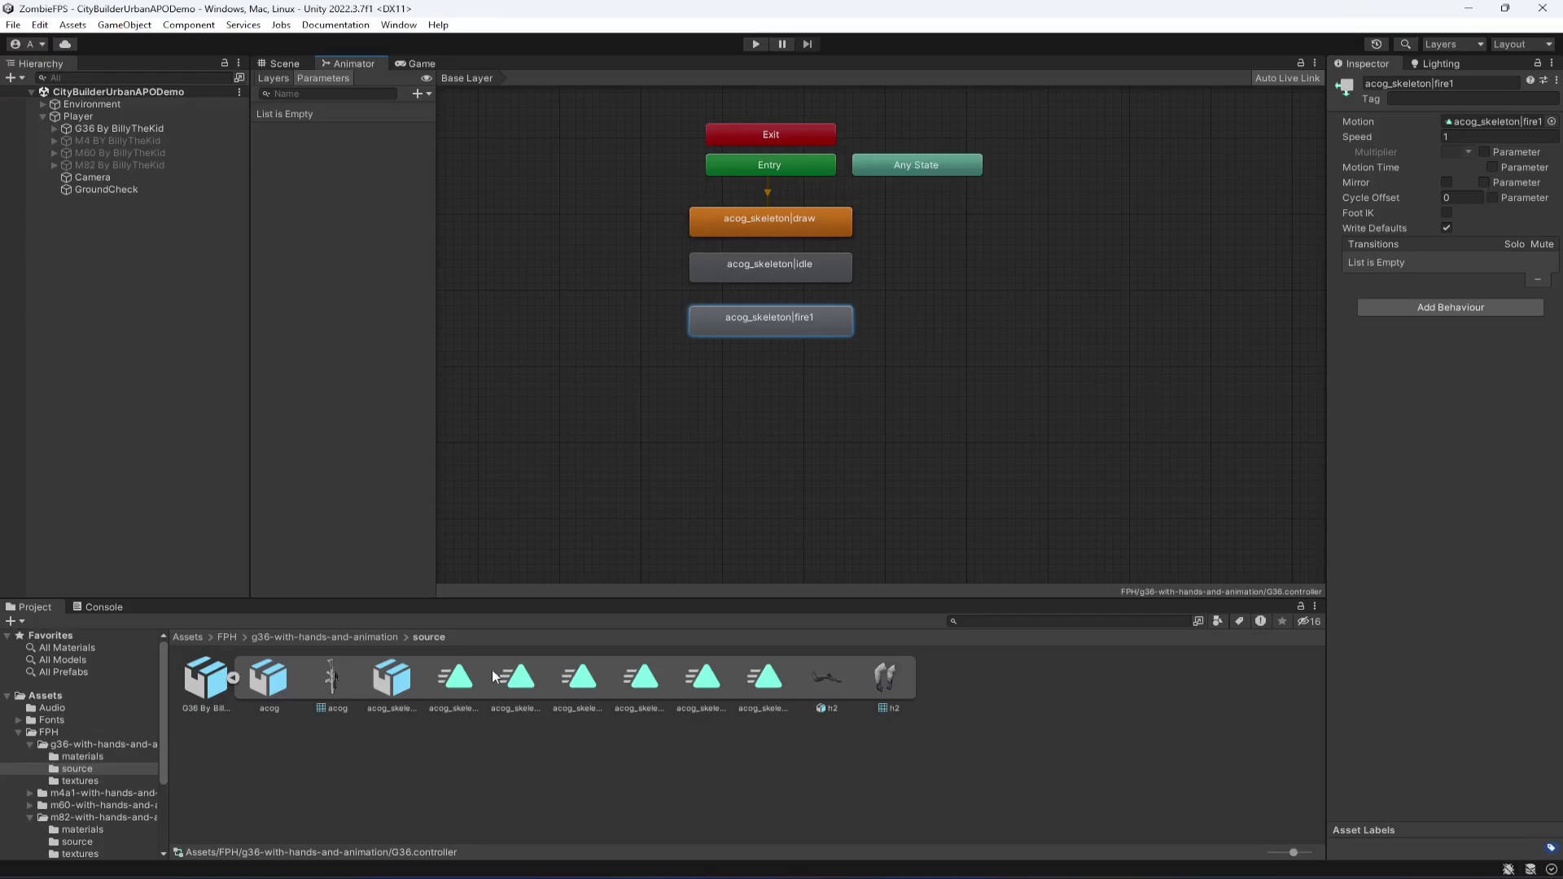
click(470, 684)
key(Right)
key(Right)
key(Right)
key(Right)
key(Right)
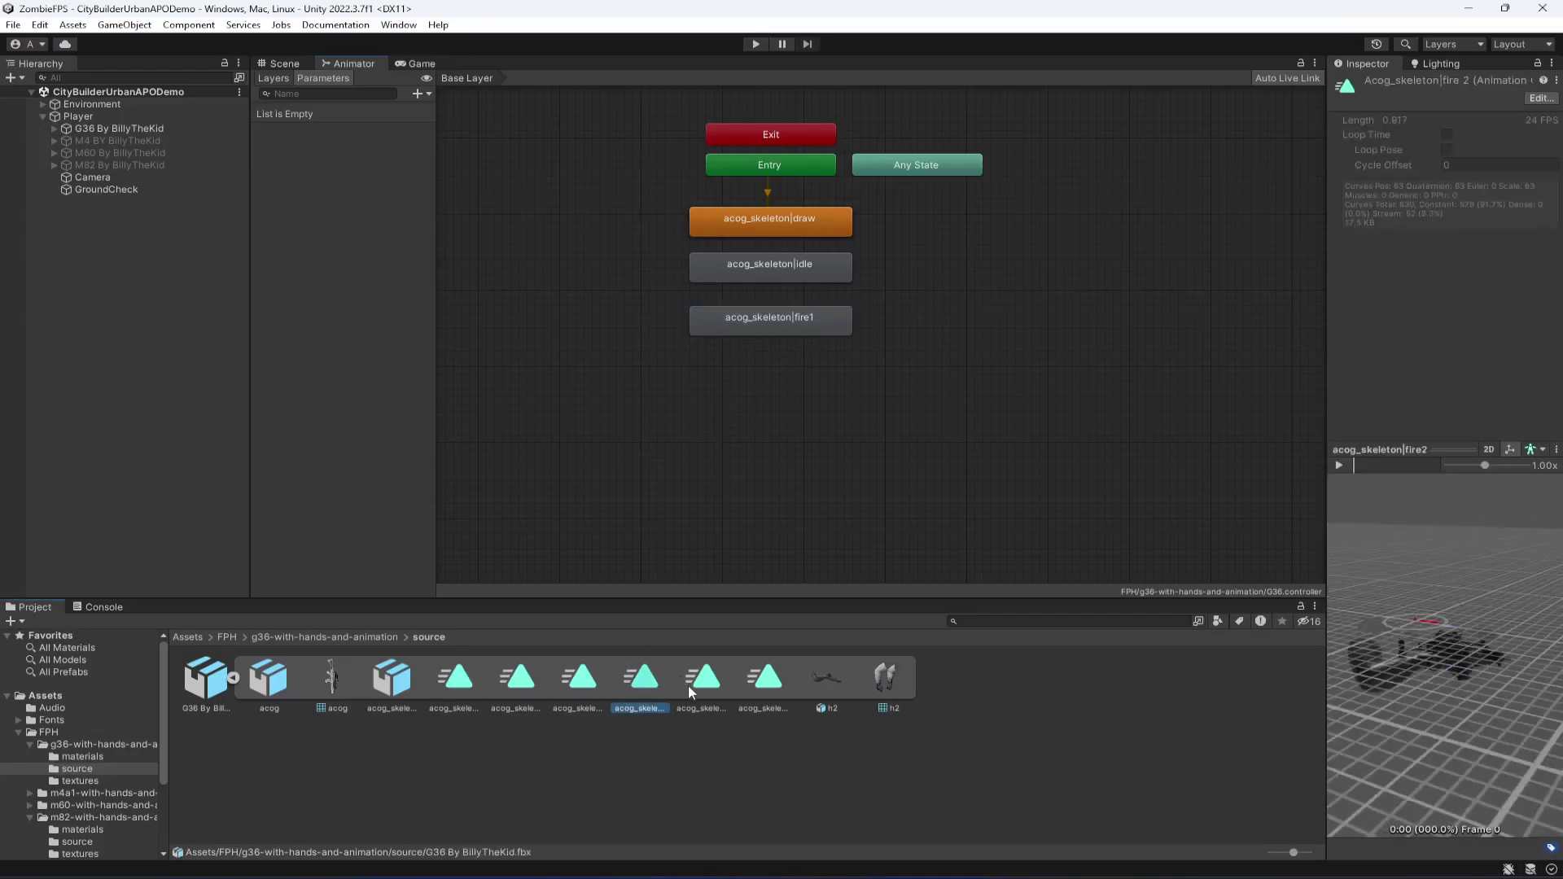
mouse_move(764, 680)
mouse_down()
mouse_move(766, 700)
mouse_move(1018, 246)
mouse_move(1080, 248)
mouse_move(970, 212)
mouse_up()
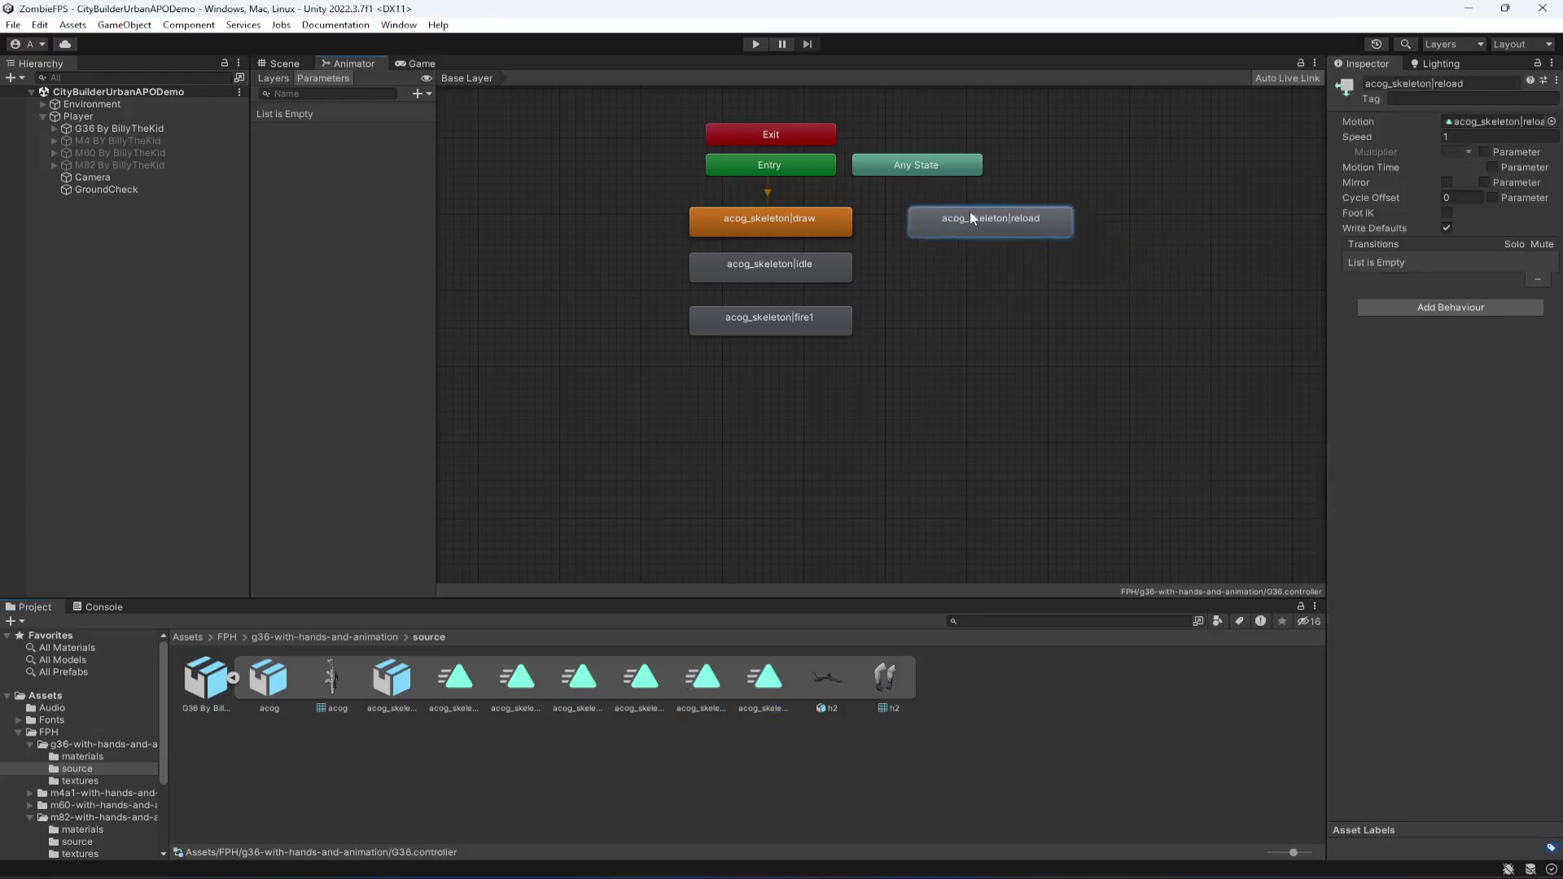
Rename the acog_skeleton|draw state to Draw
click(780, 225)
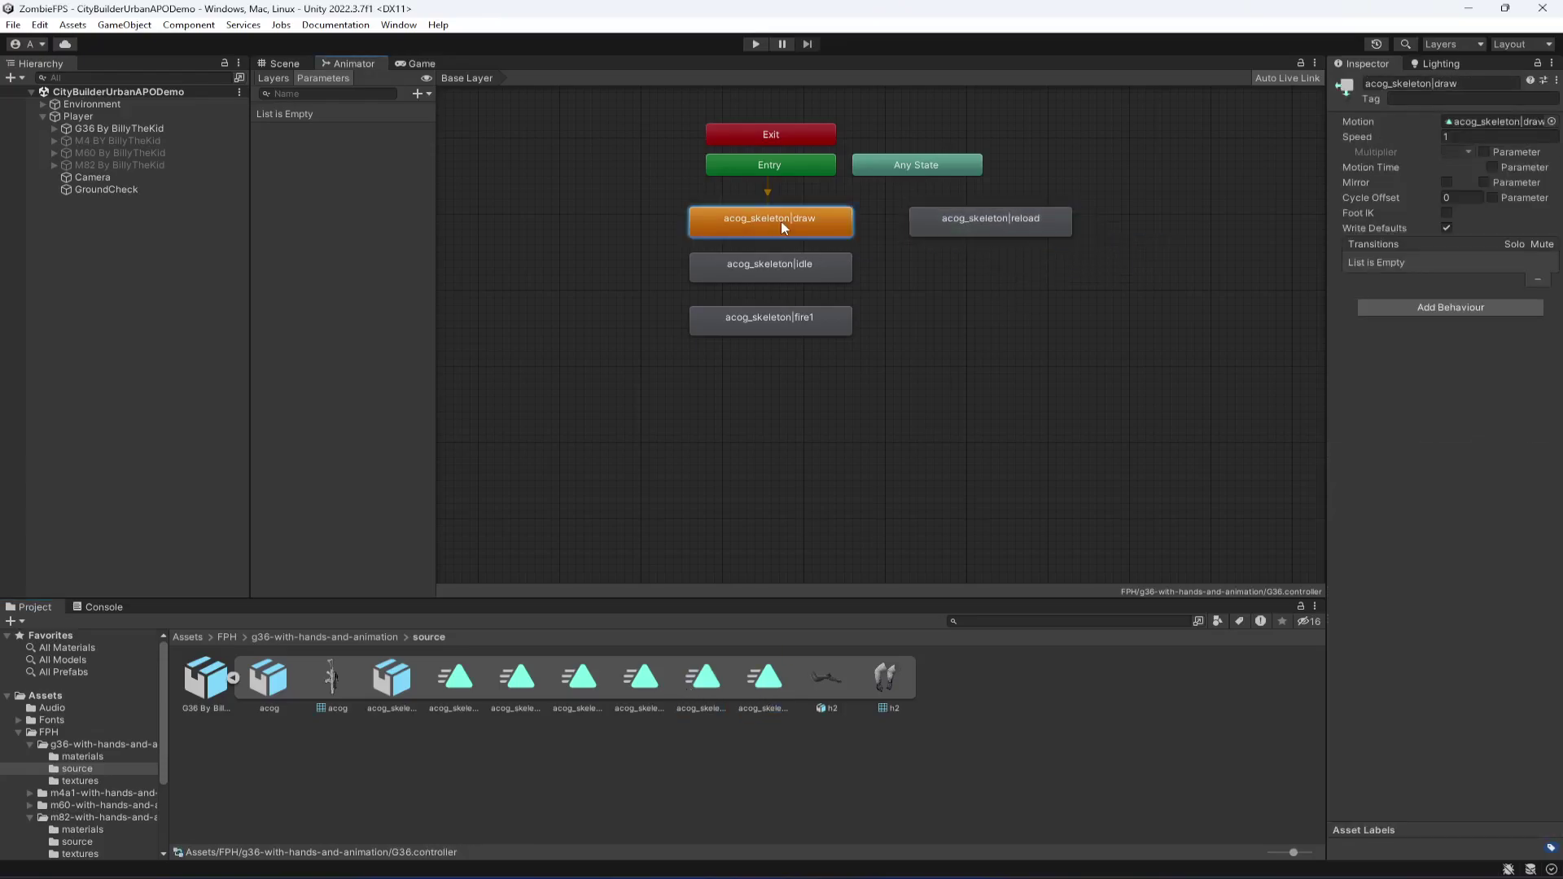
click(1499, 83)
text(Draw)
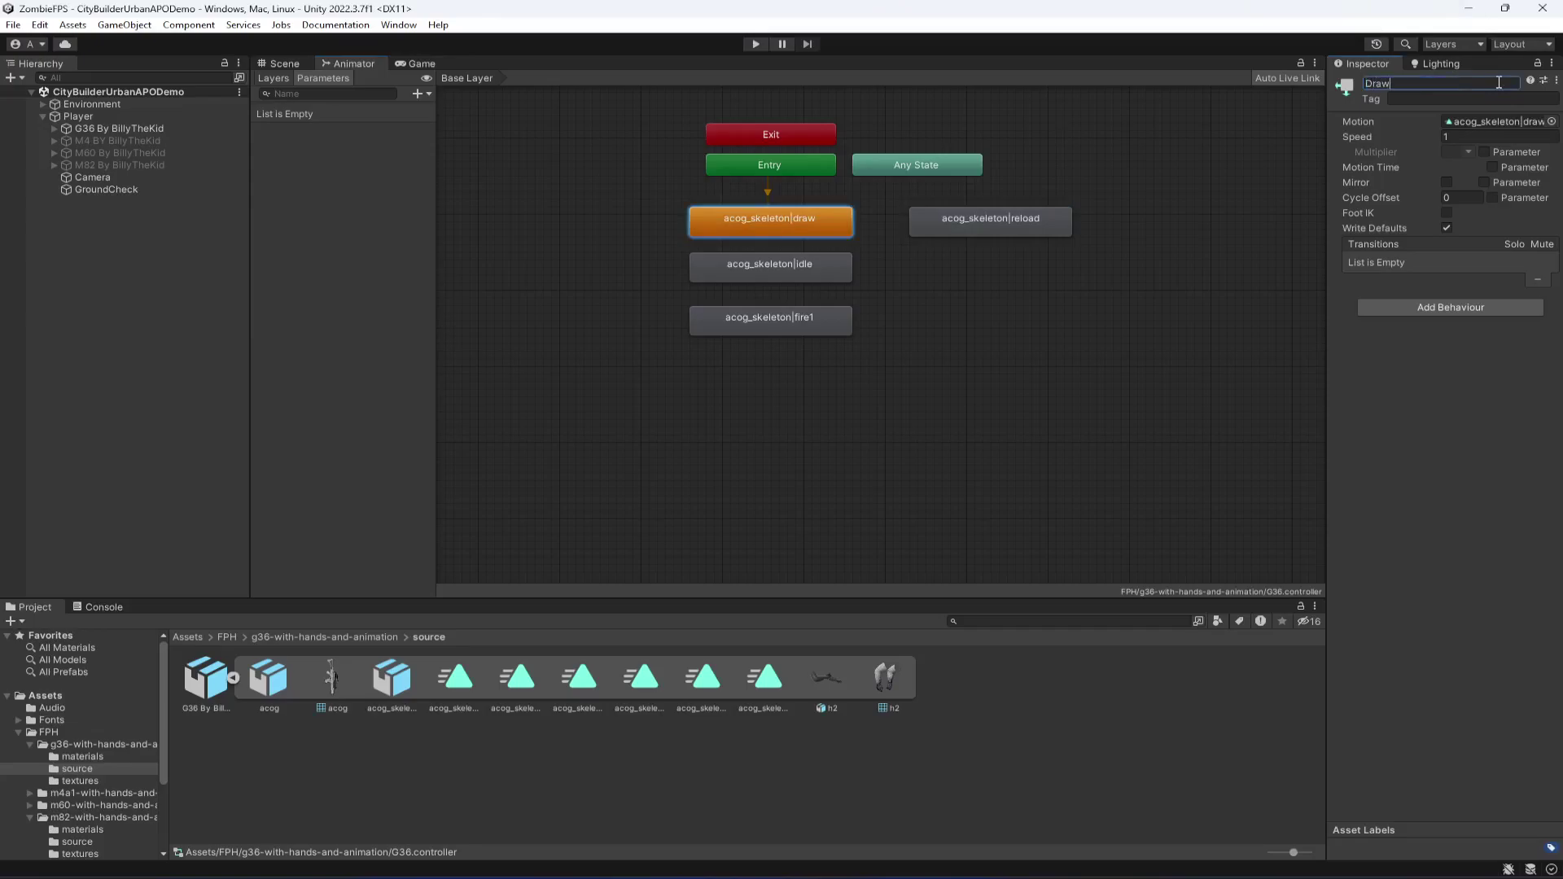
key(Return)
Rename the acog_skeleton|idle state to Idle
click(793, 267)
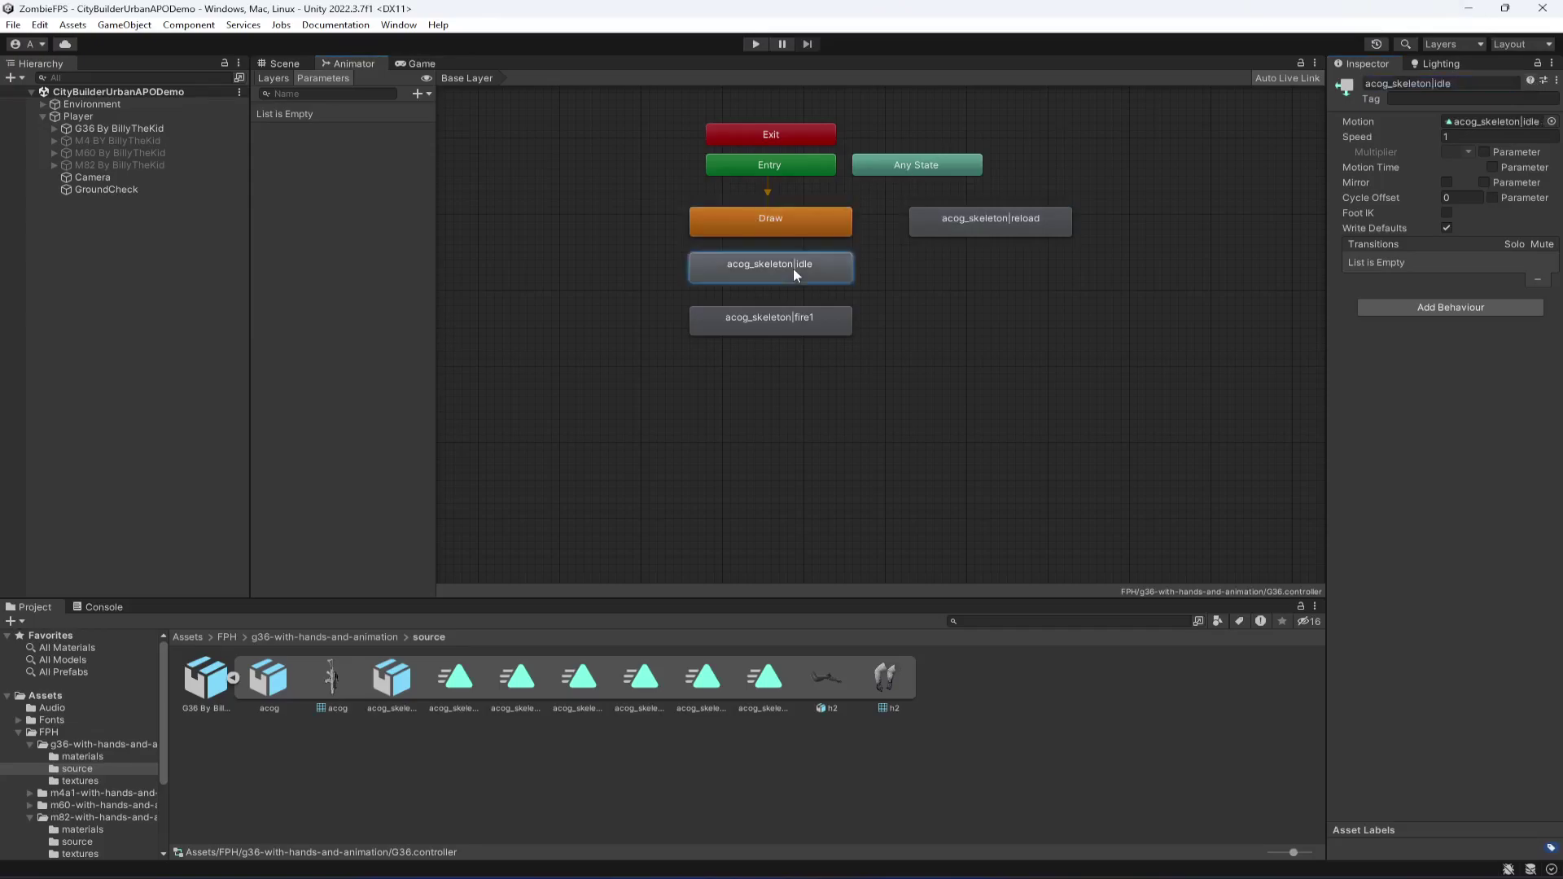
click(1476, 84)
text(Idle)
key(Return)
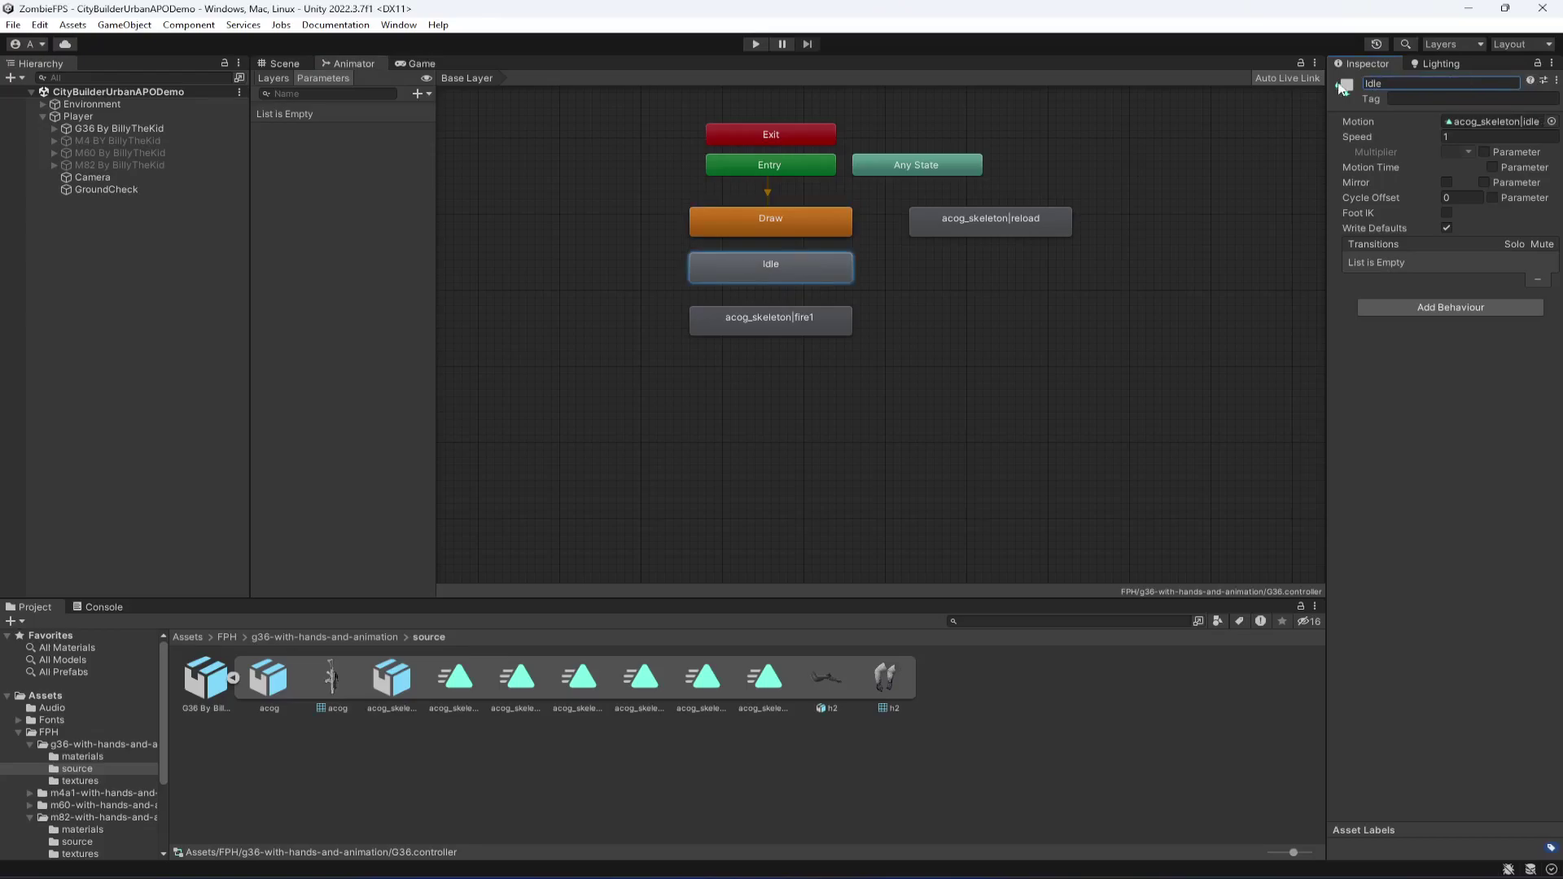
Rename the acog_skeleton|fire1 state to Shoot
click(815, 310)
click(1472, 85)
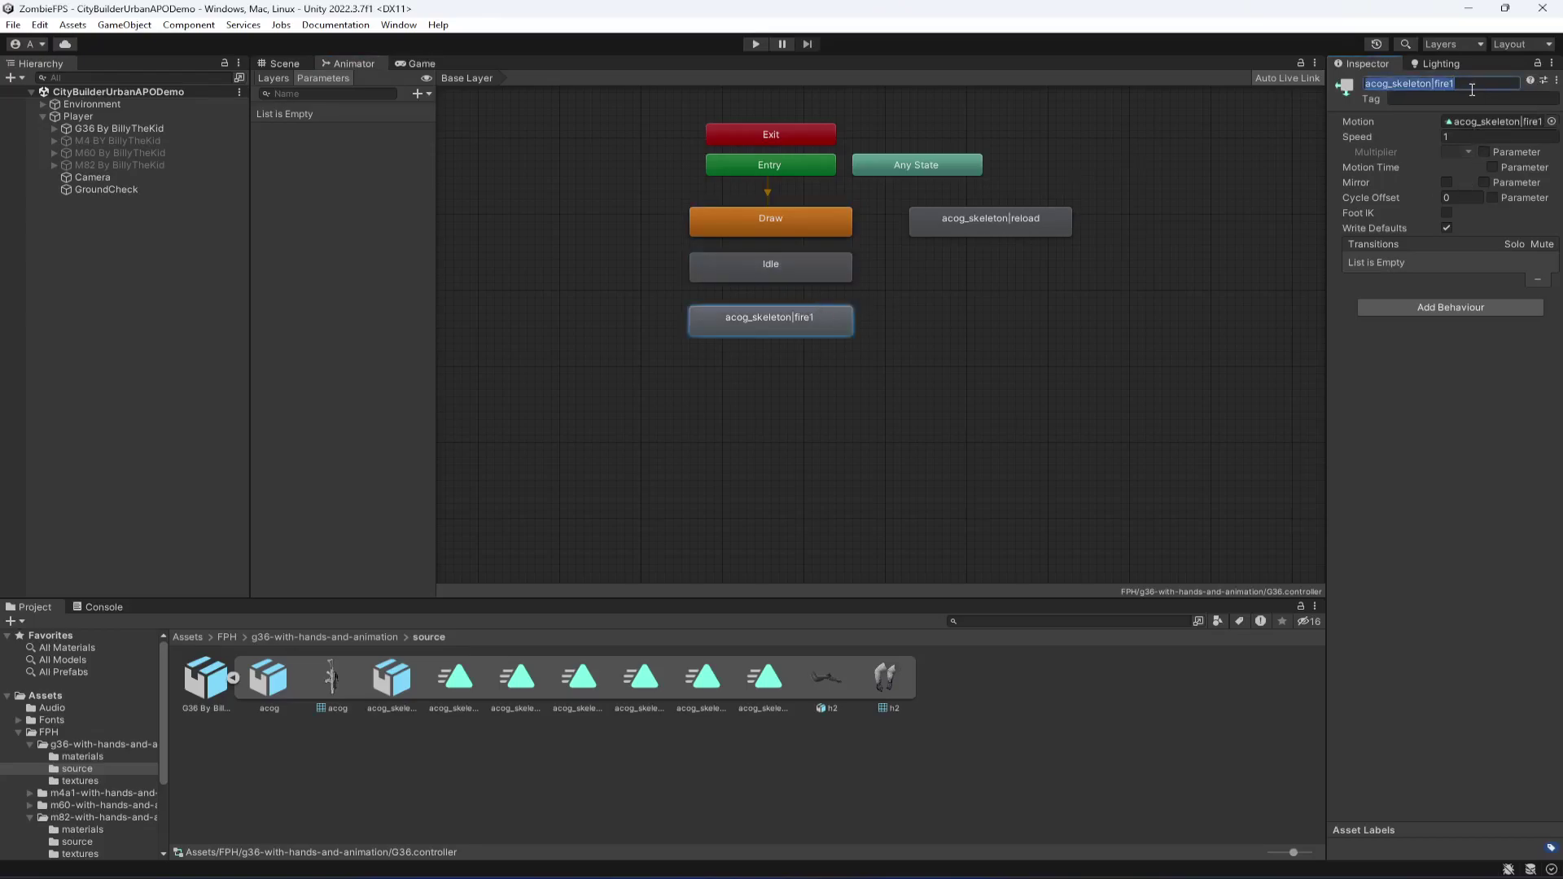
text(Fire)
key(BackSpace)
key(BackSpace)
key(BackSpace)
key(BackSpace)
text(Shoot)
key(Return)
Rename the acog_skeleton|reload state to Reload
click(957, 220)
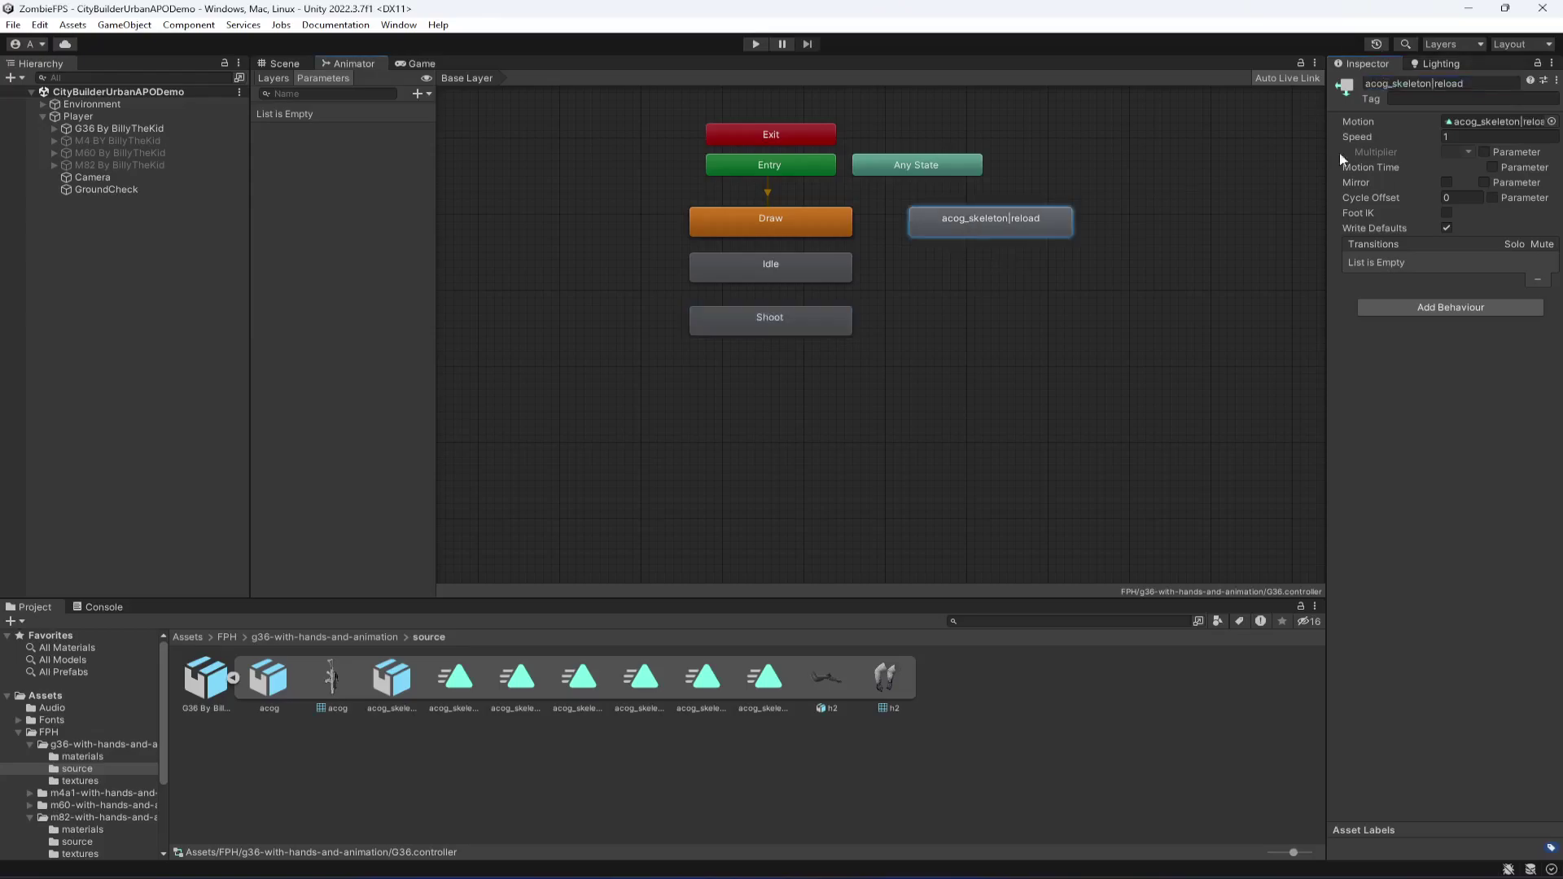
click(1477, 85)
text(Reload)
key(Return)
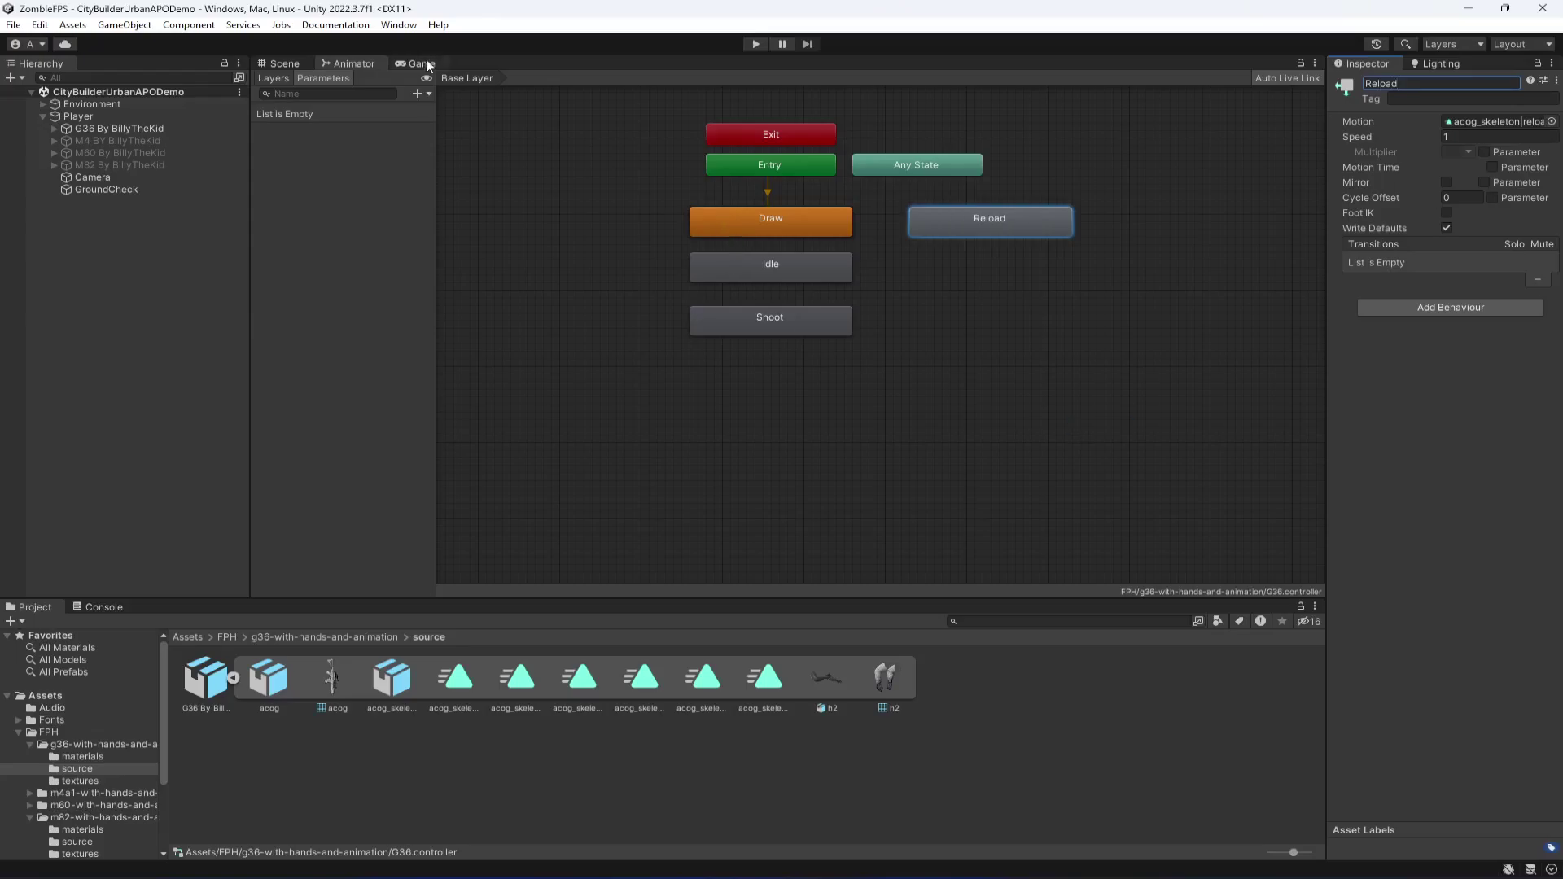
Add a Bool parameter named Shoot to the animator controller
click(427, 94)
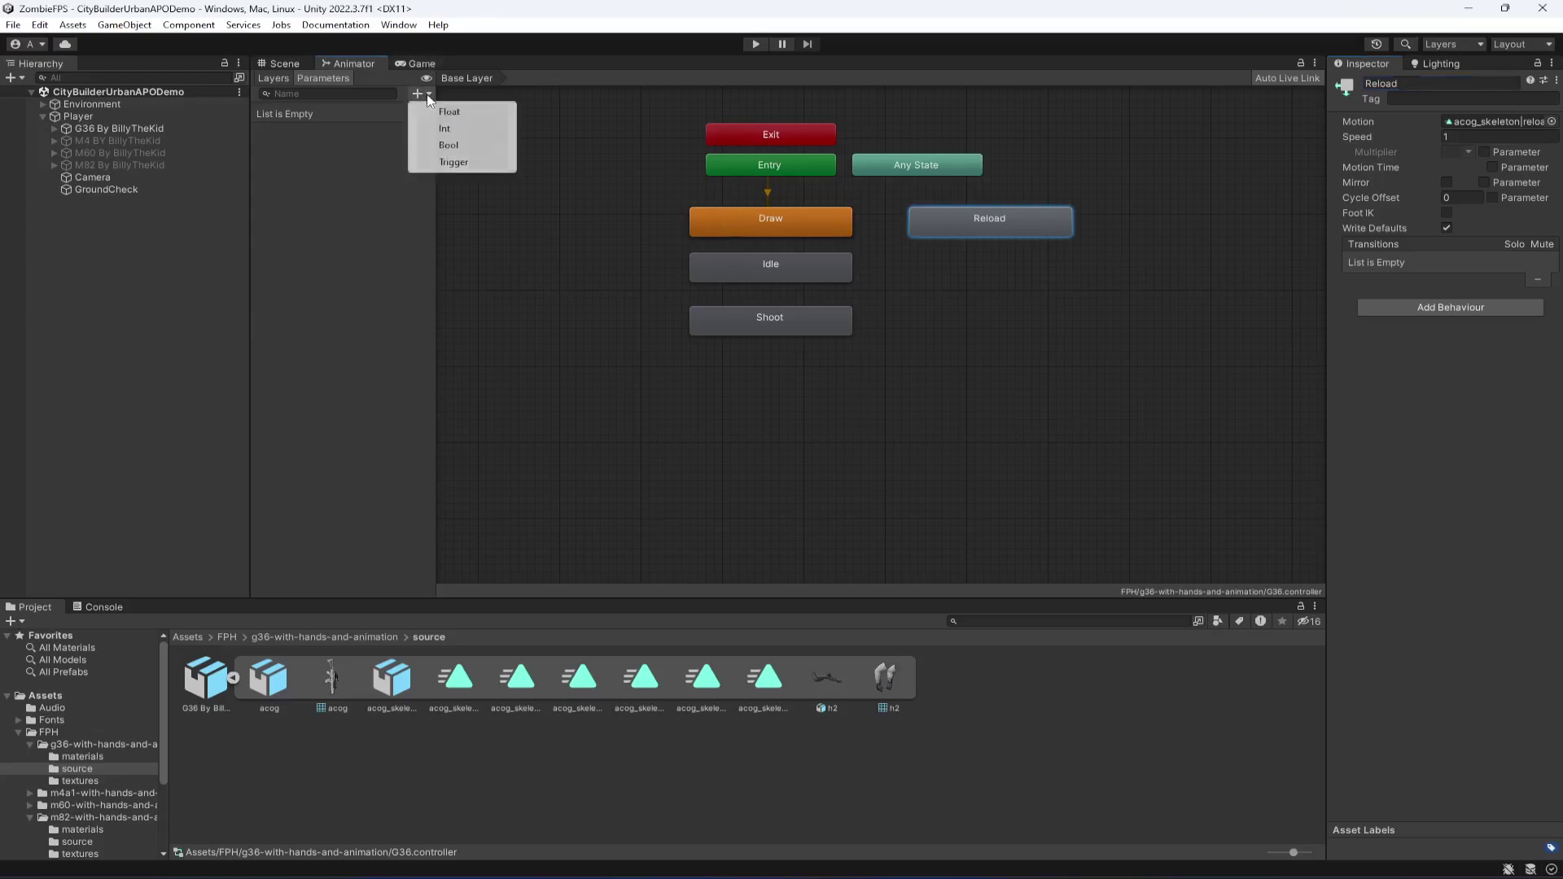
click(454, 145)
text(Shoo)
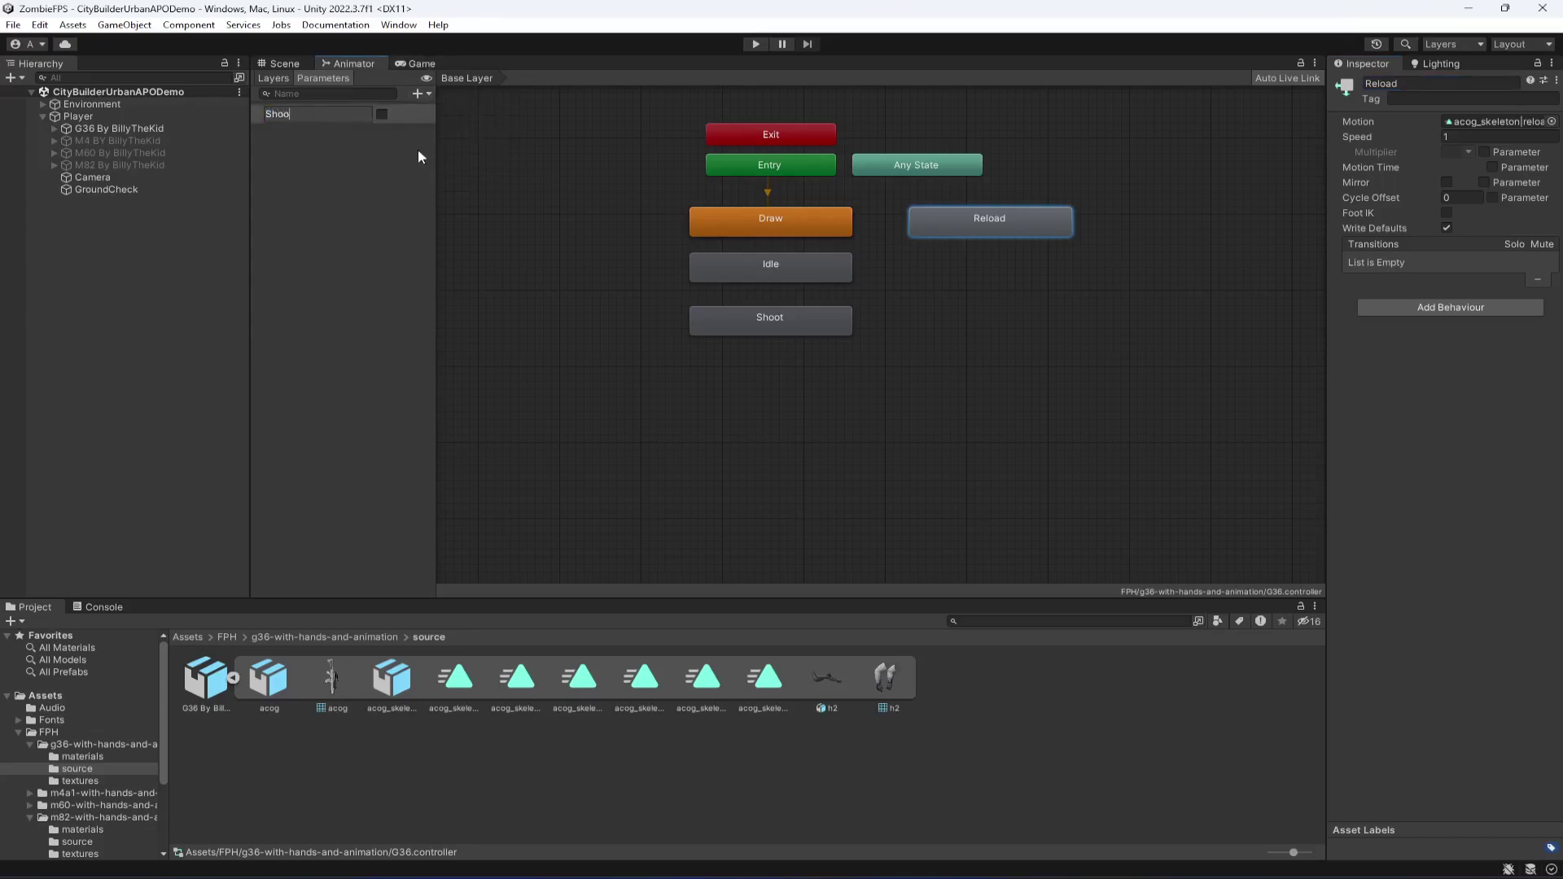
text(t)
key(Return)
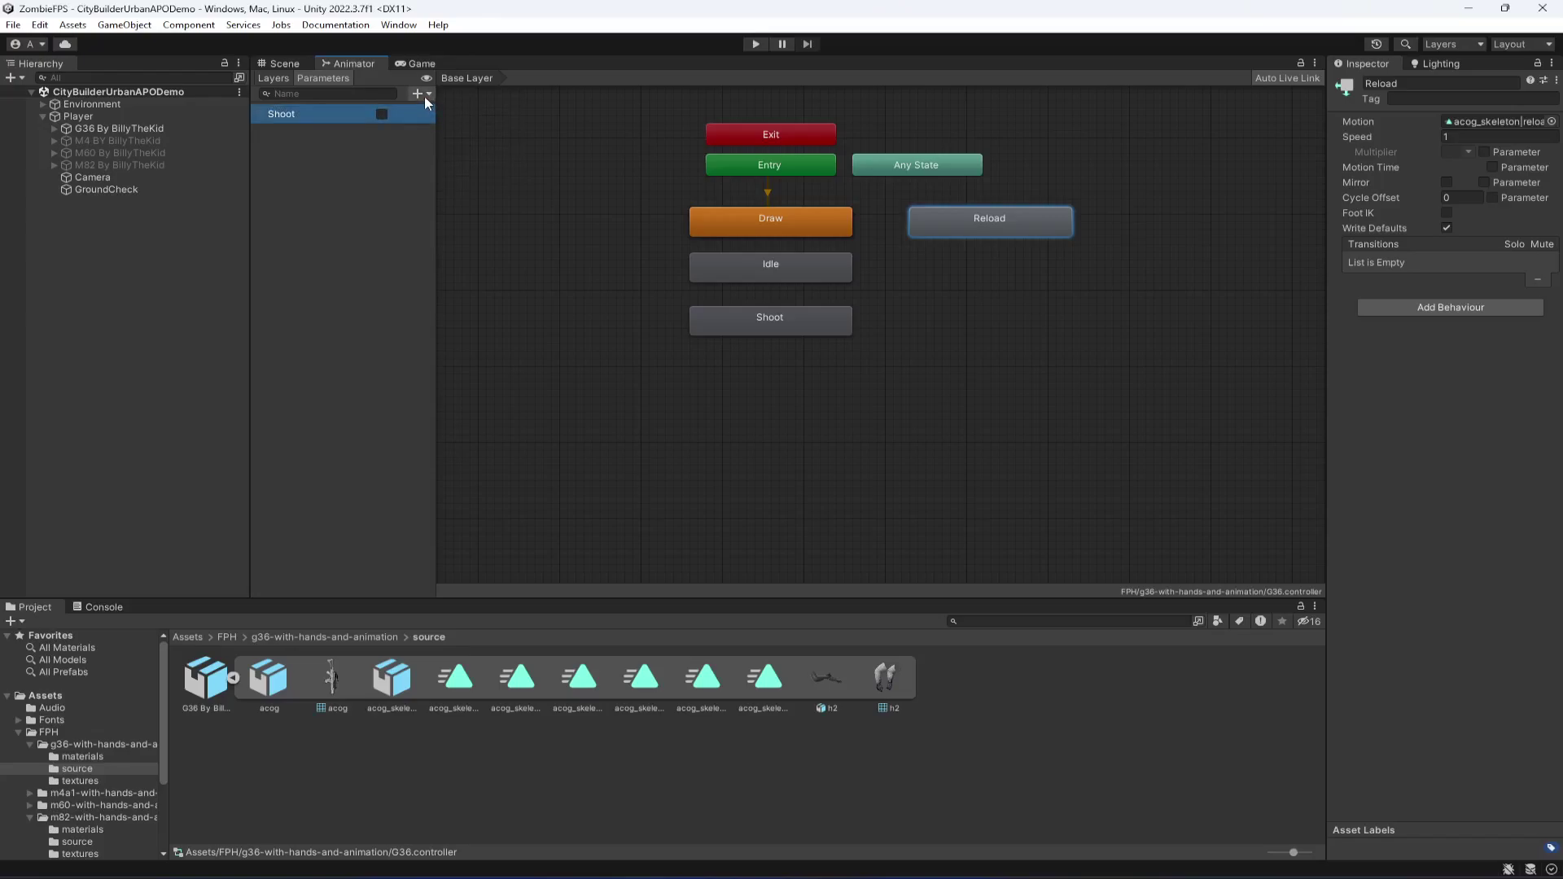
Add a Trigger parameter named Reload to the animator controller
click(425, 95)
click(456, 163)
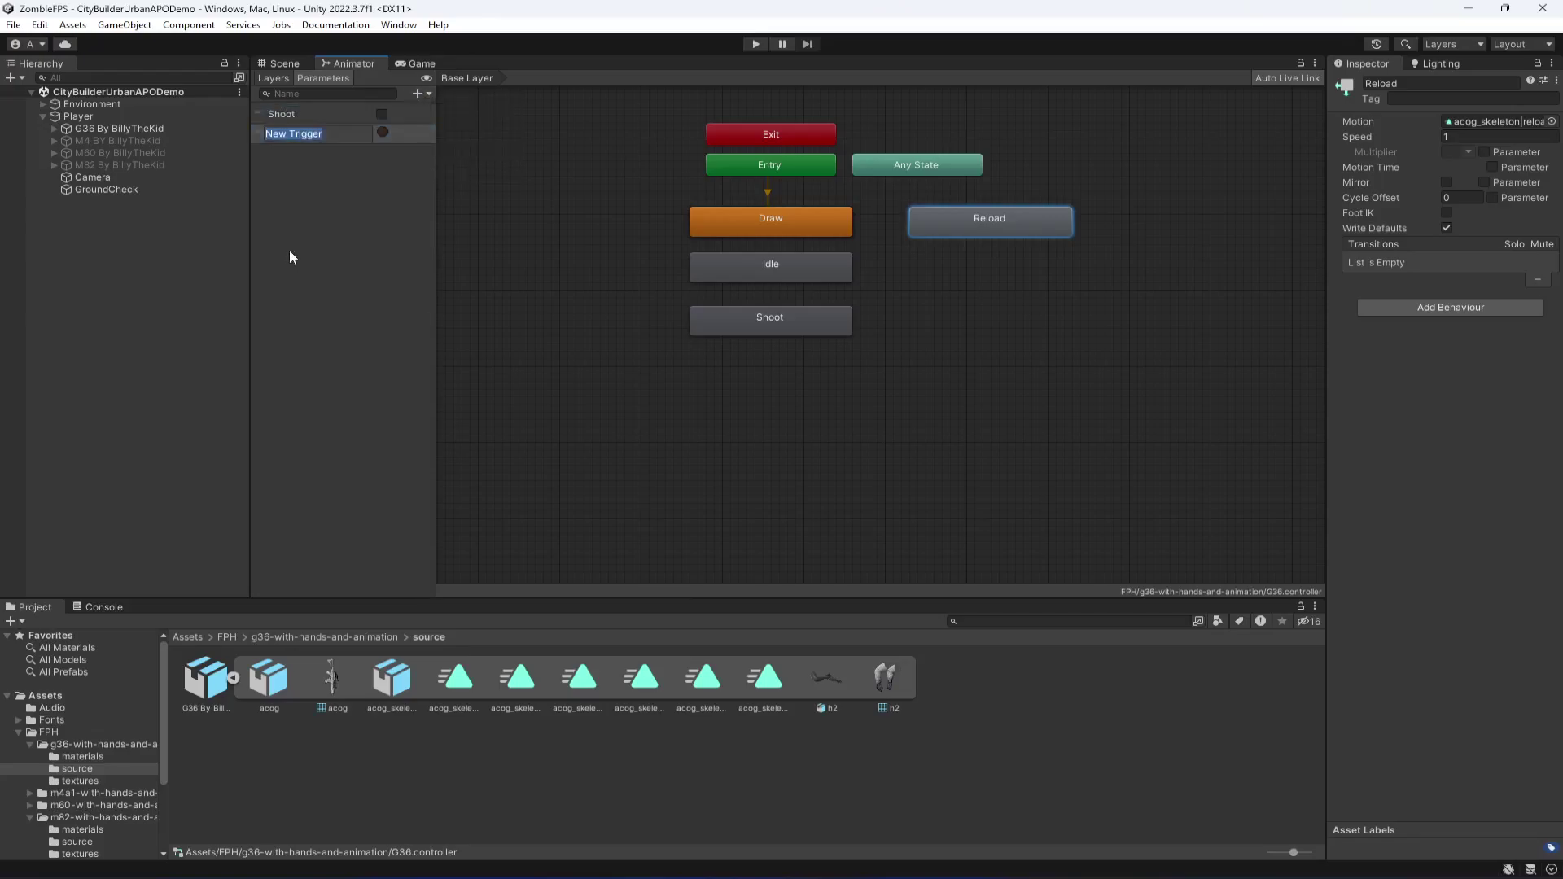
text(Reload)
key(Return)
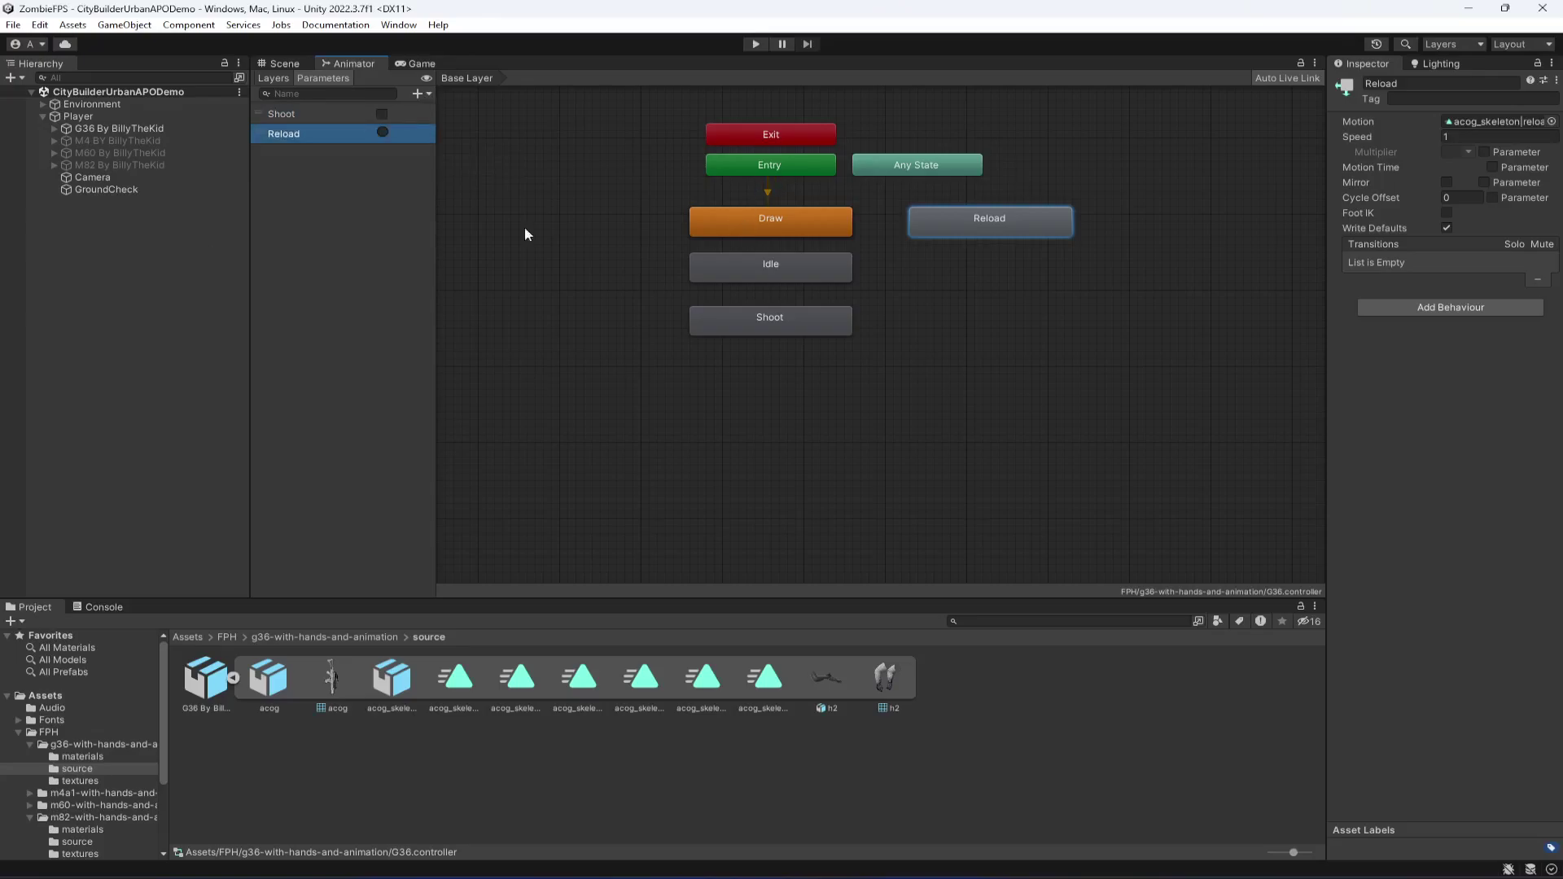
Create a transition from the Draw state to the Idle state
right_click(788, 233)
click(852, 243)
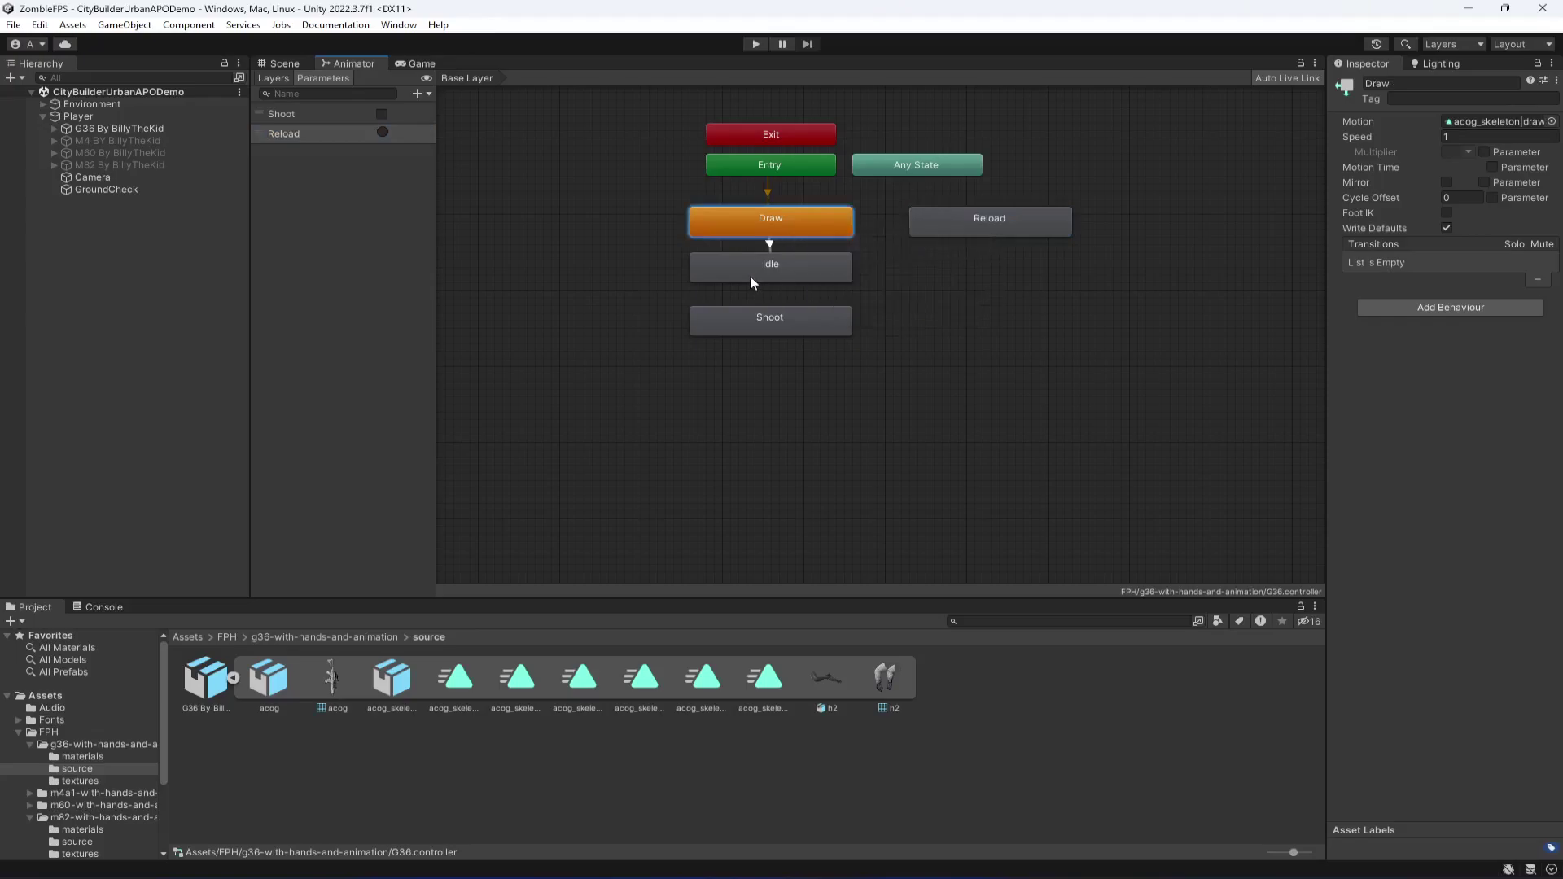
click(750, 275)
Create a transition from the Idle state to Shoot and another from Shoot back to Idle
click(773, 272)
right_click(774, 271)
click(839, 275)
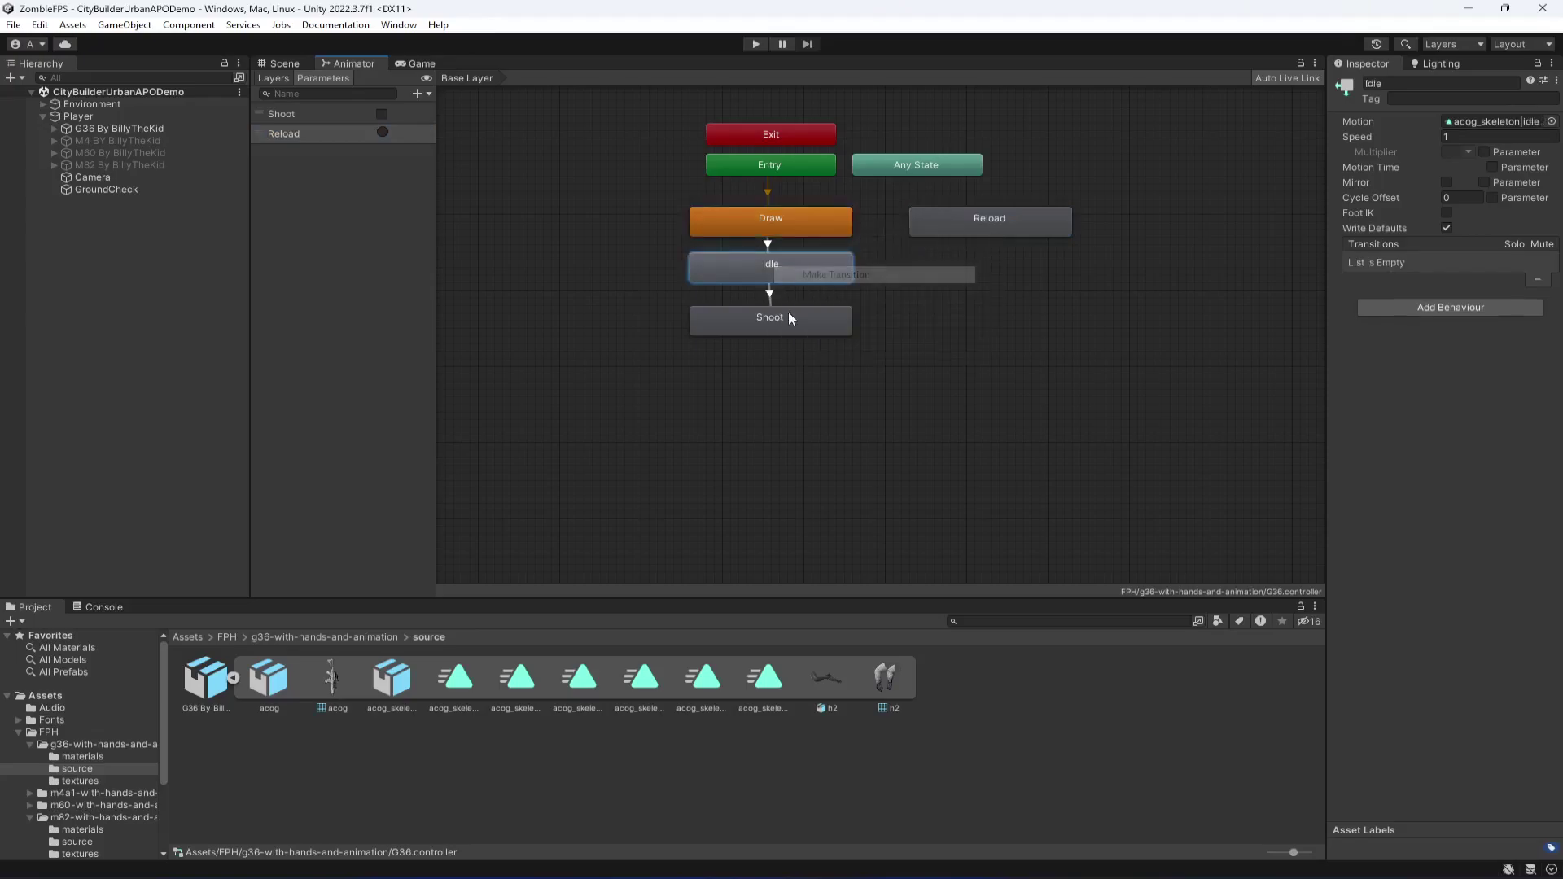
click(780, 321)
click(780, 323)
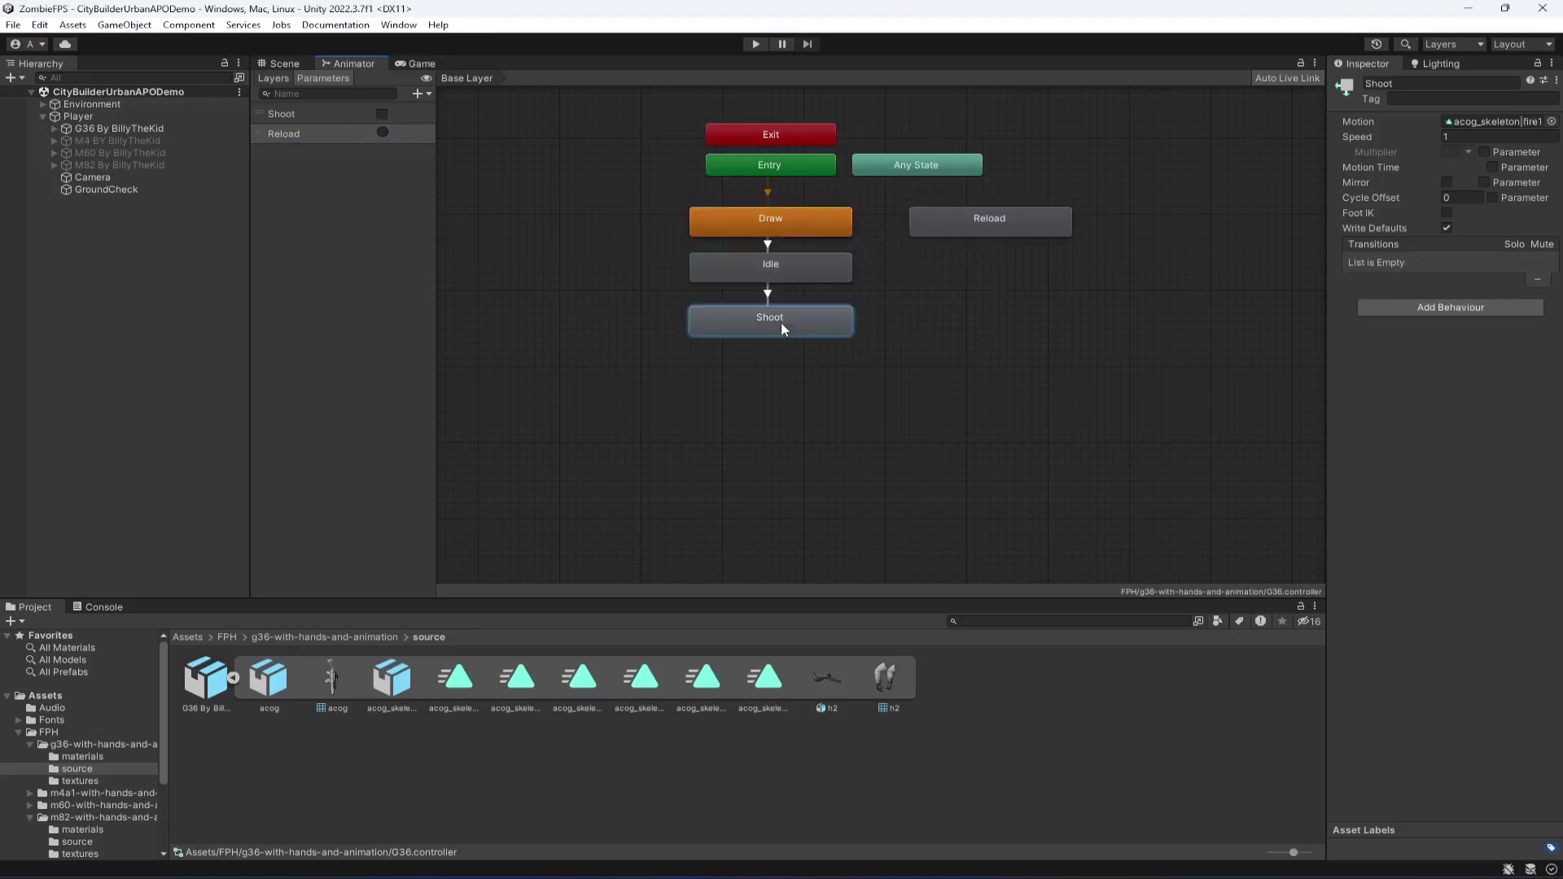
right_click(780, 323)
click(823, 334)
click(801, 264)
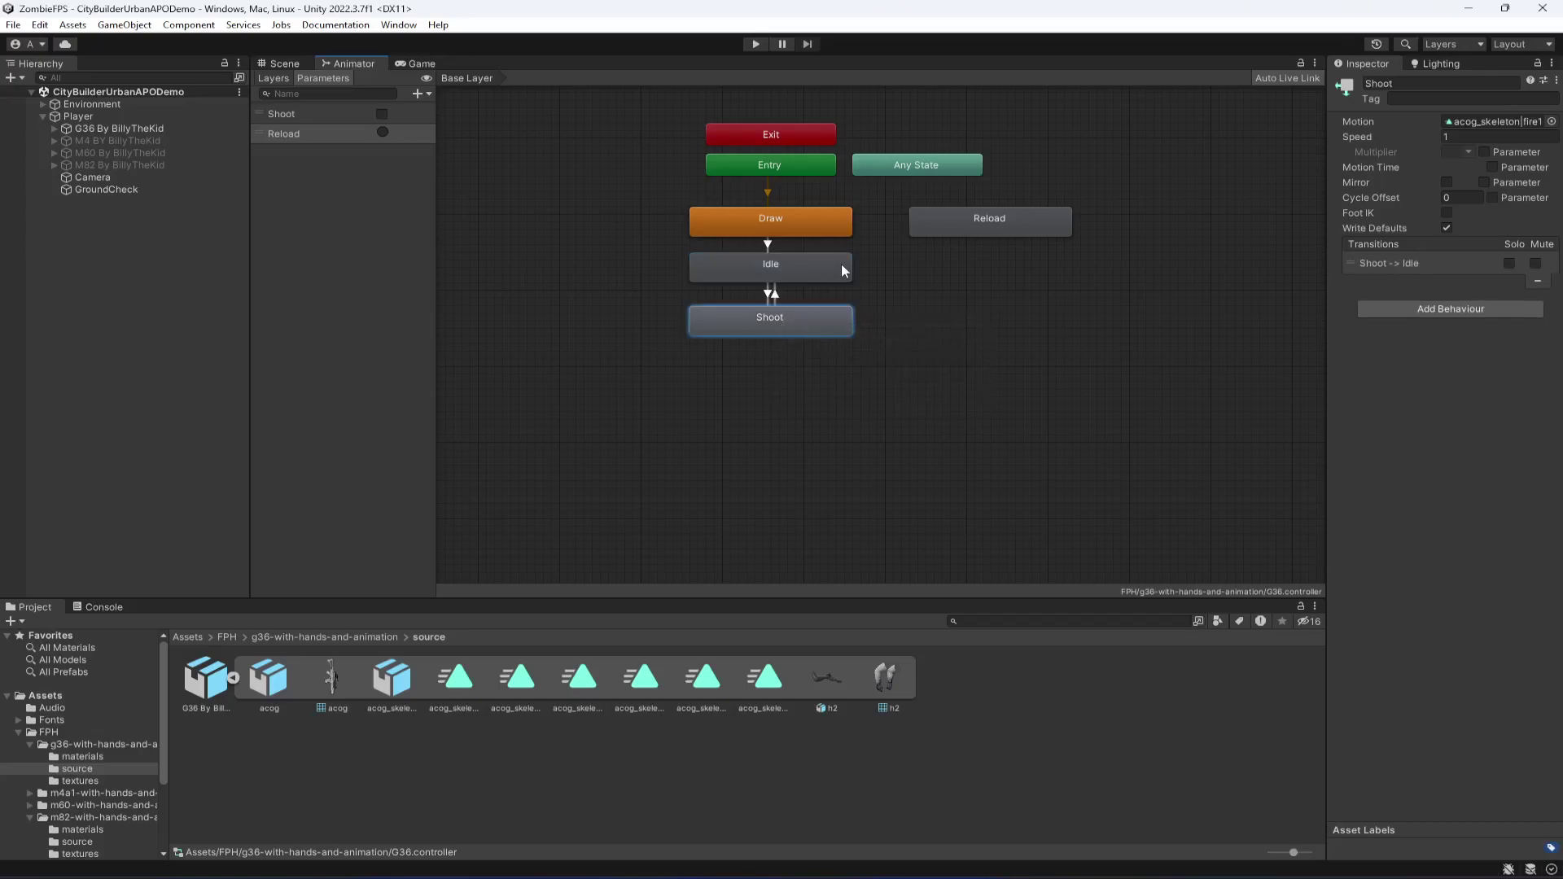
Inspect the Draw to Idle transition and play its animation preview
click(768, 245)
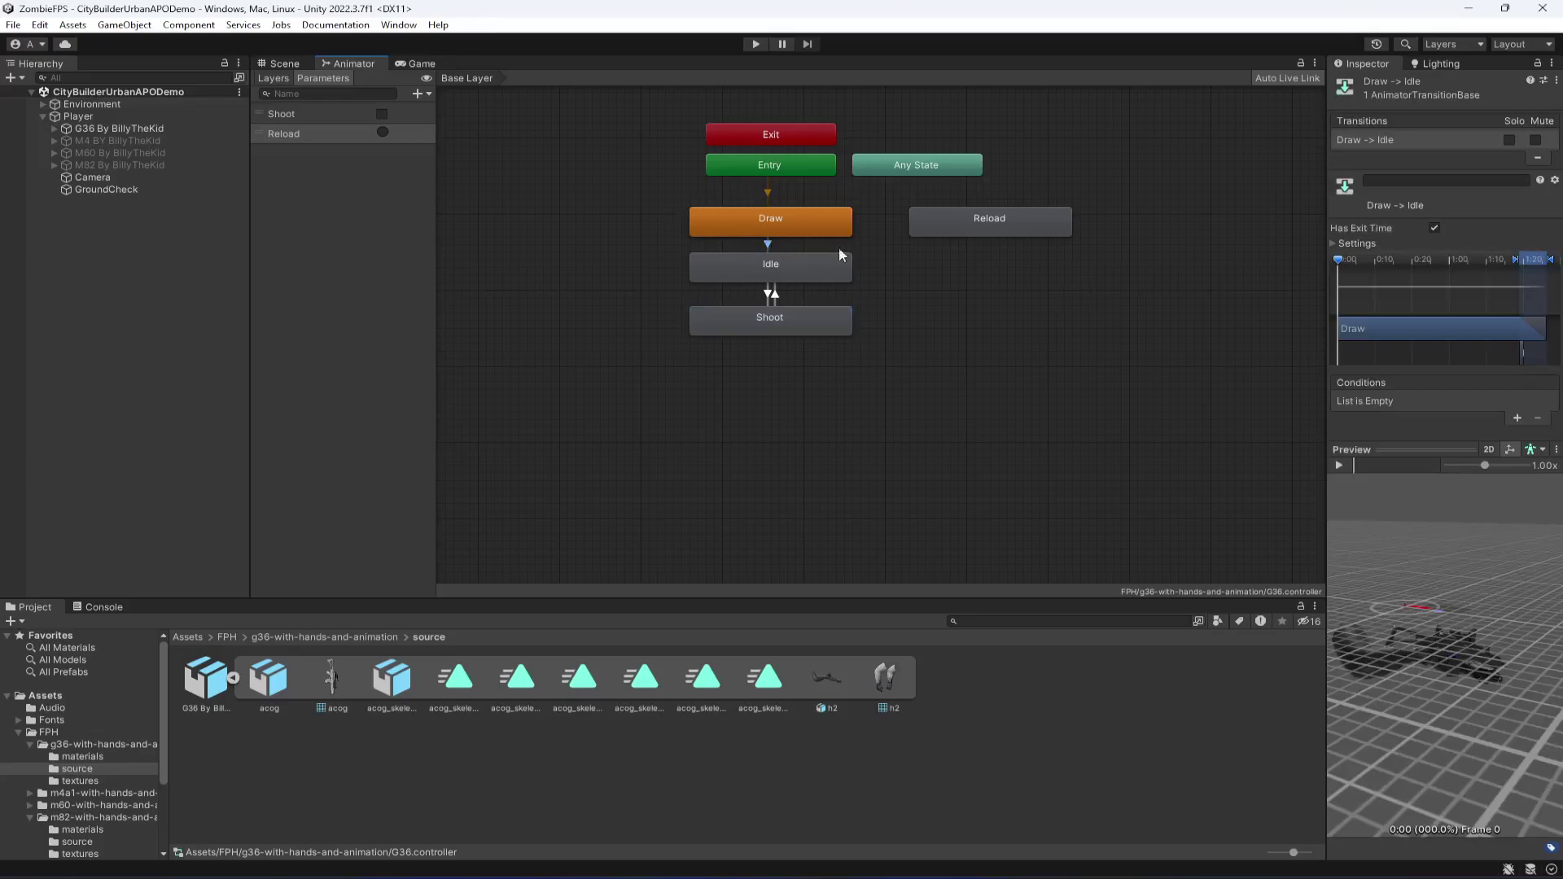
click(1340, 466)
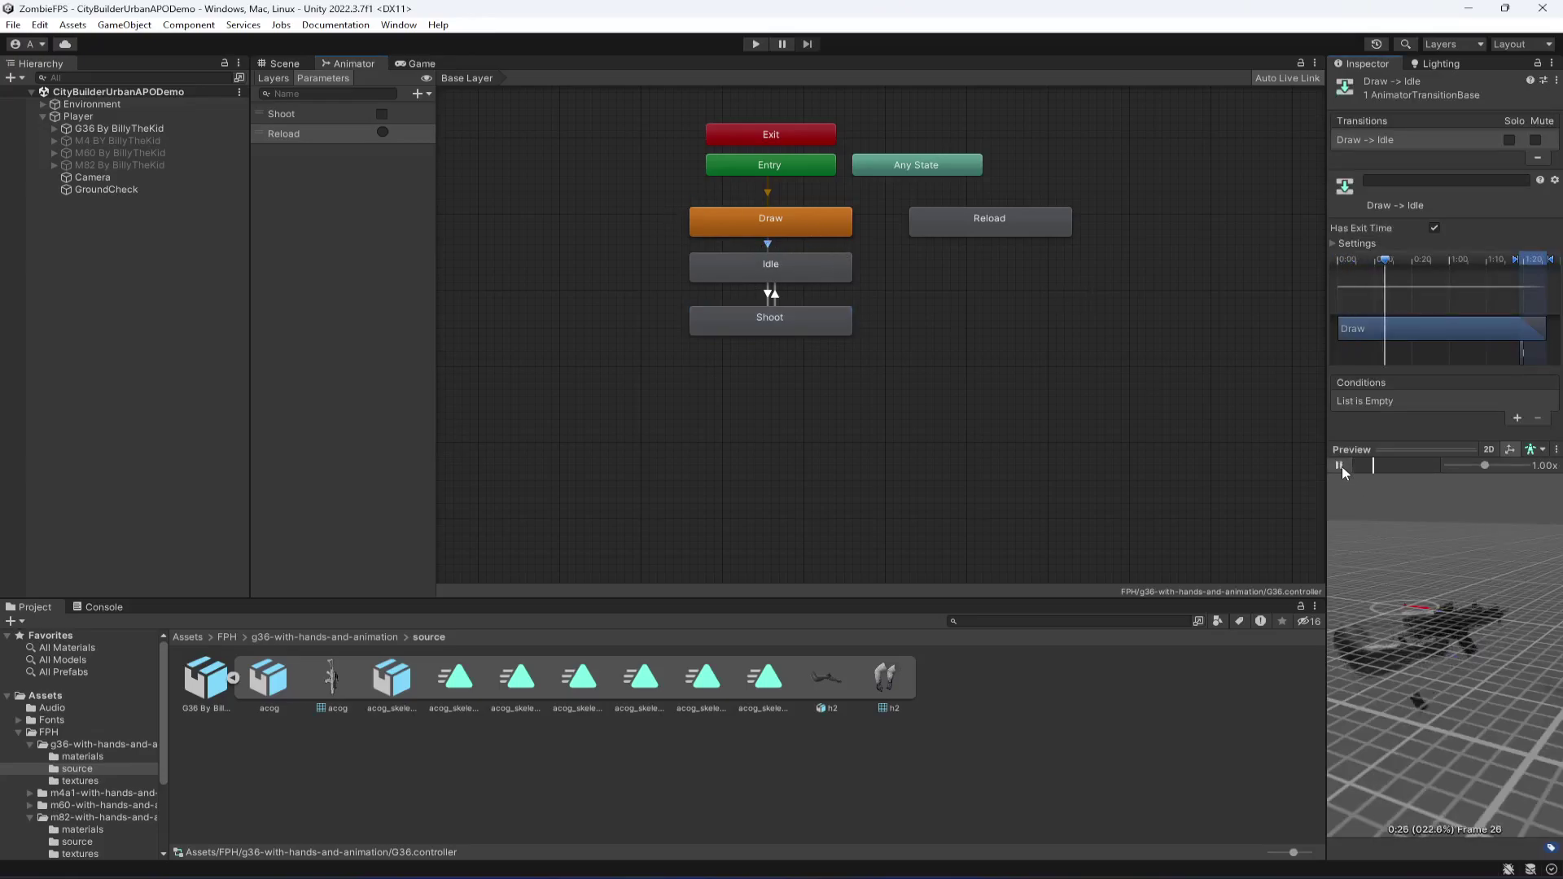
click(904, 286)
click(768, 246)
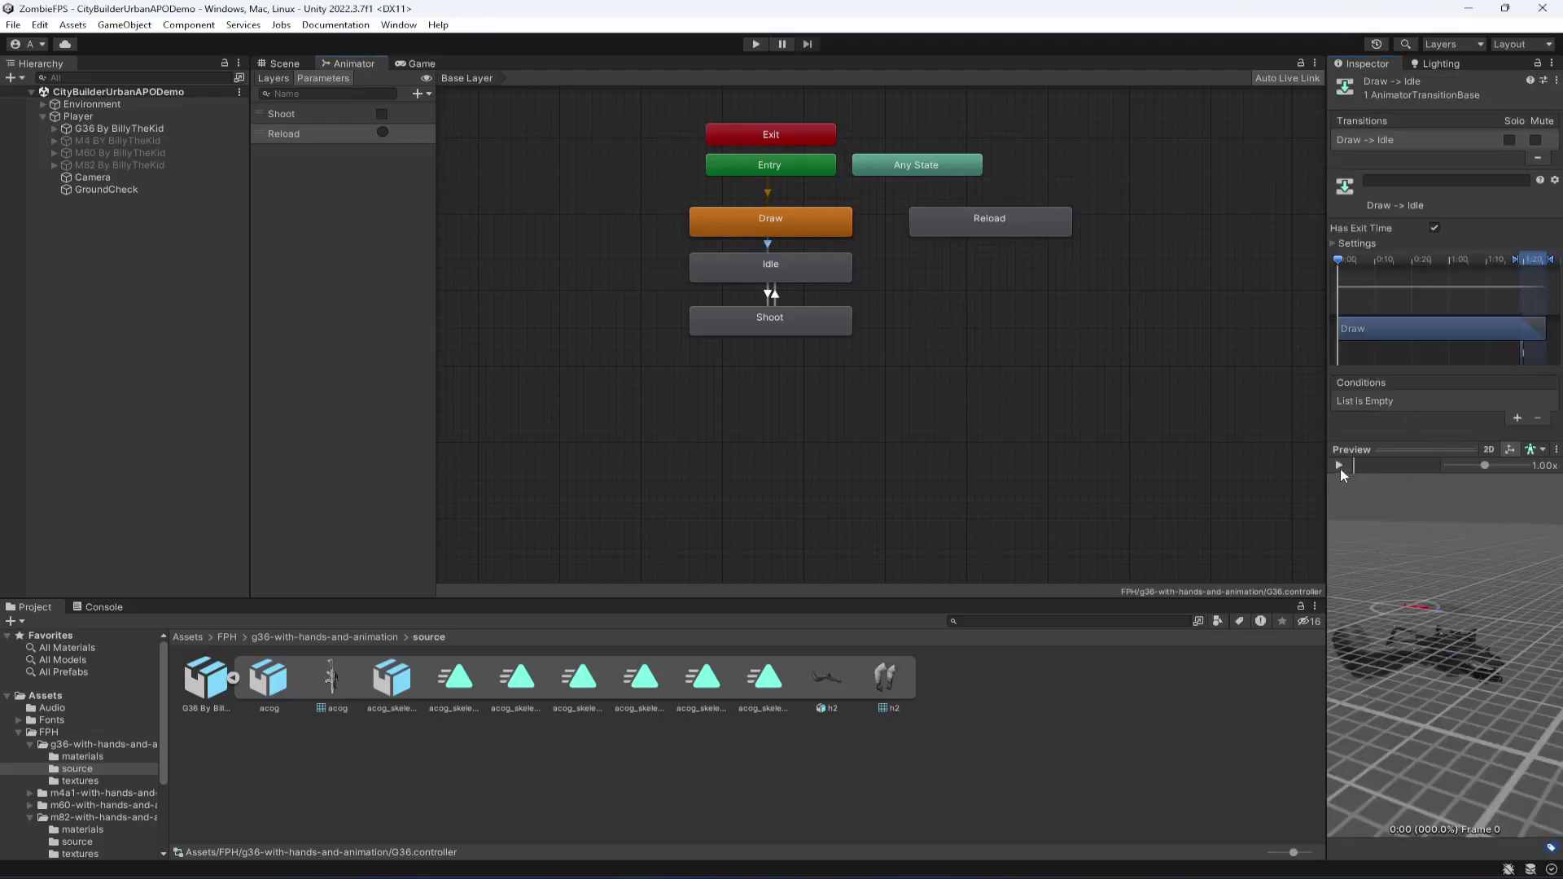
click(1339, 466)
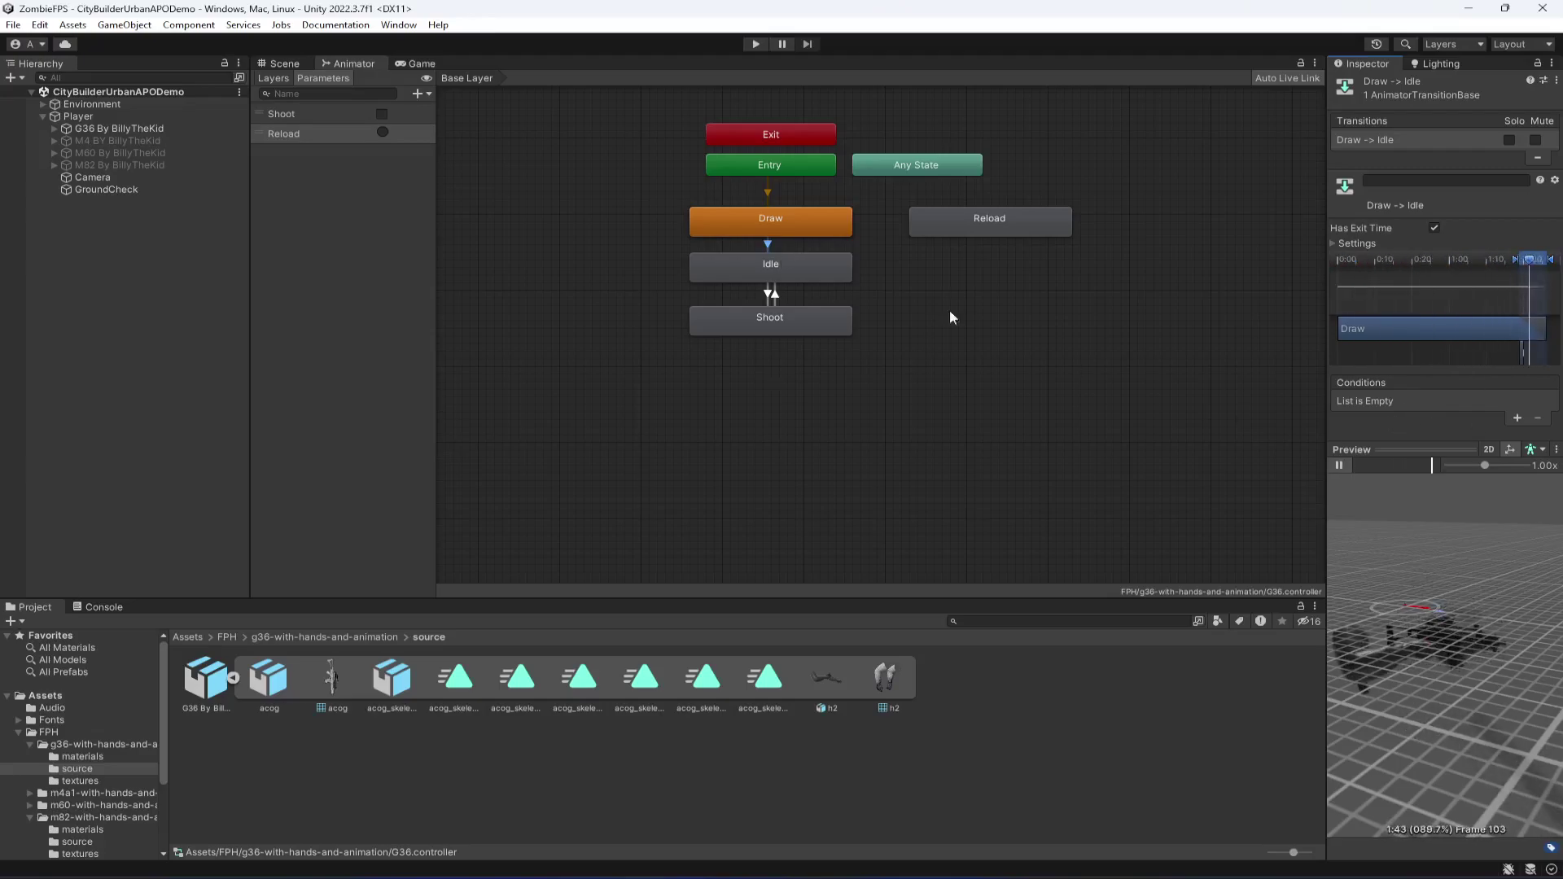
Disable Has Exit Time on the Idle to Shoot transition and add the condition Shoot is true
click(770, 295)
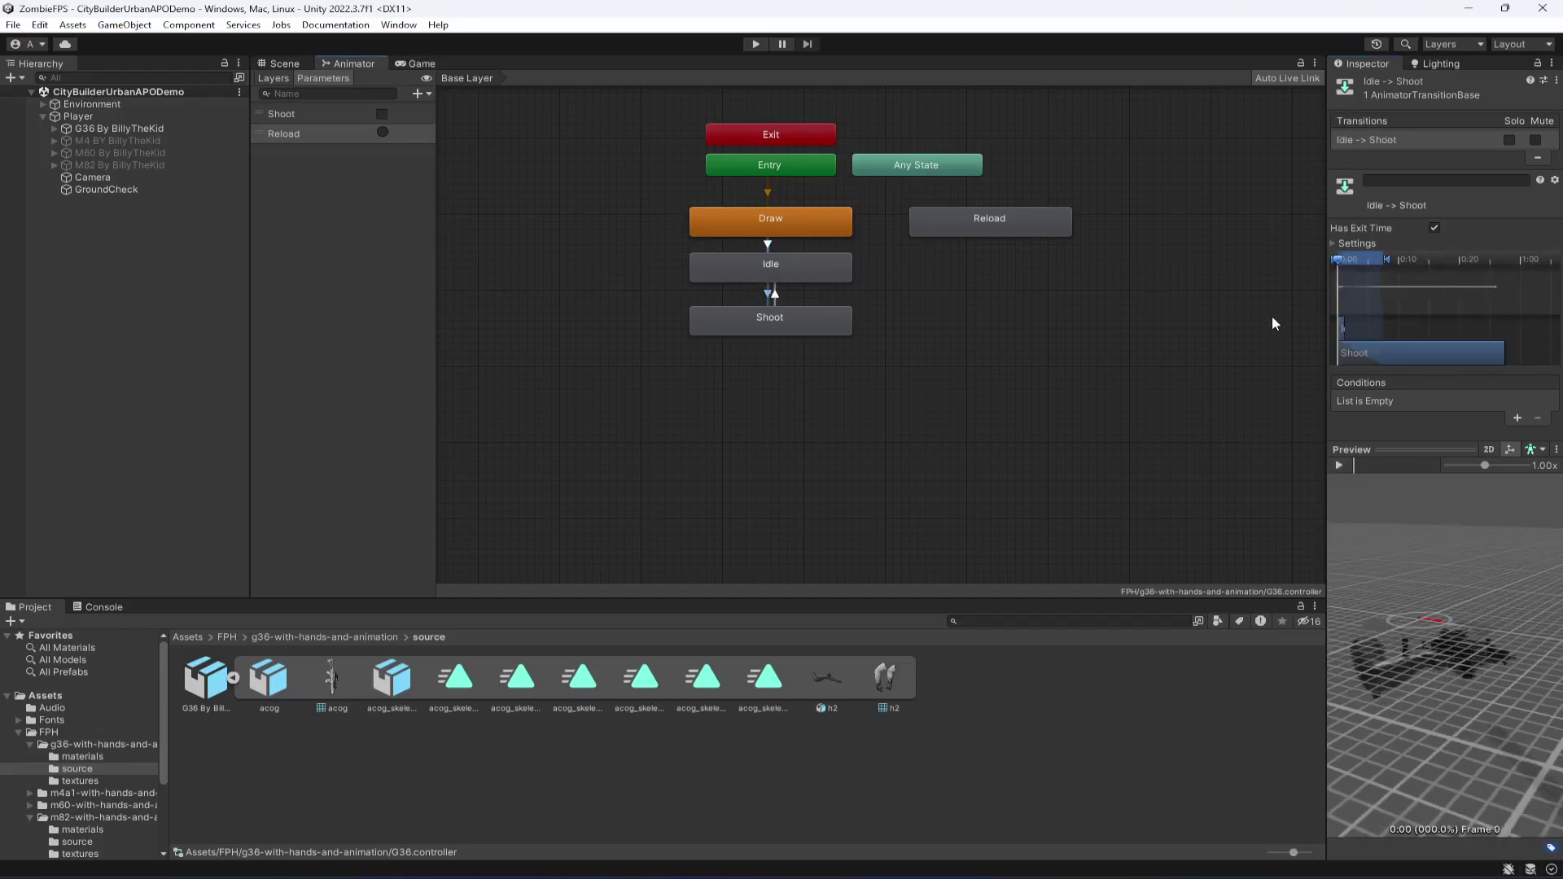
click(1435, 229)
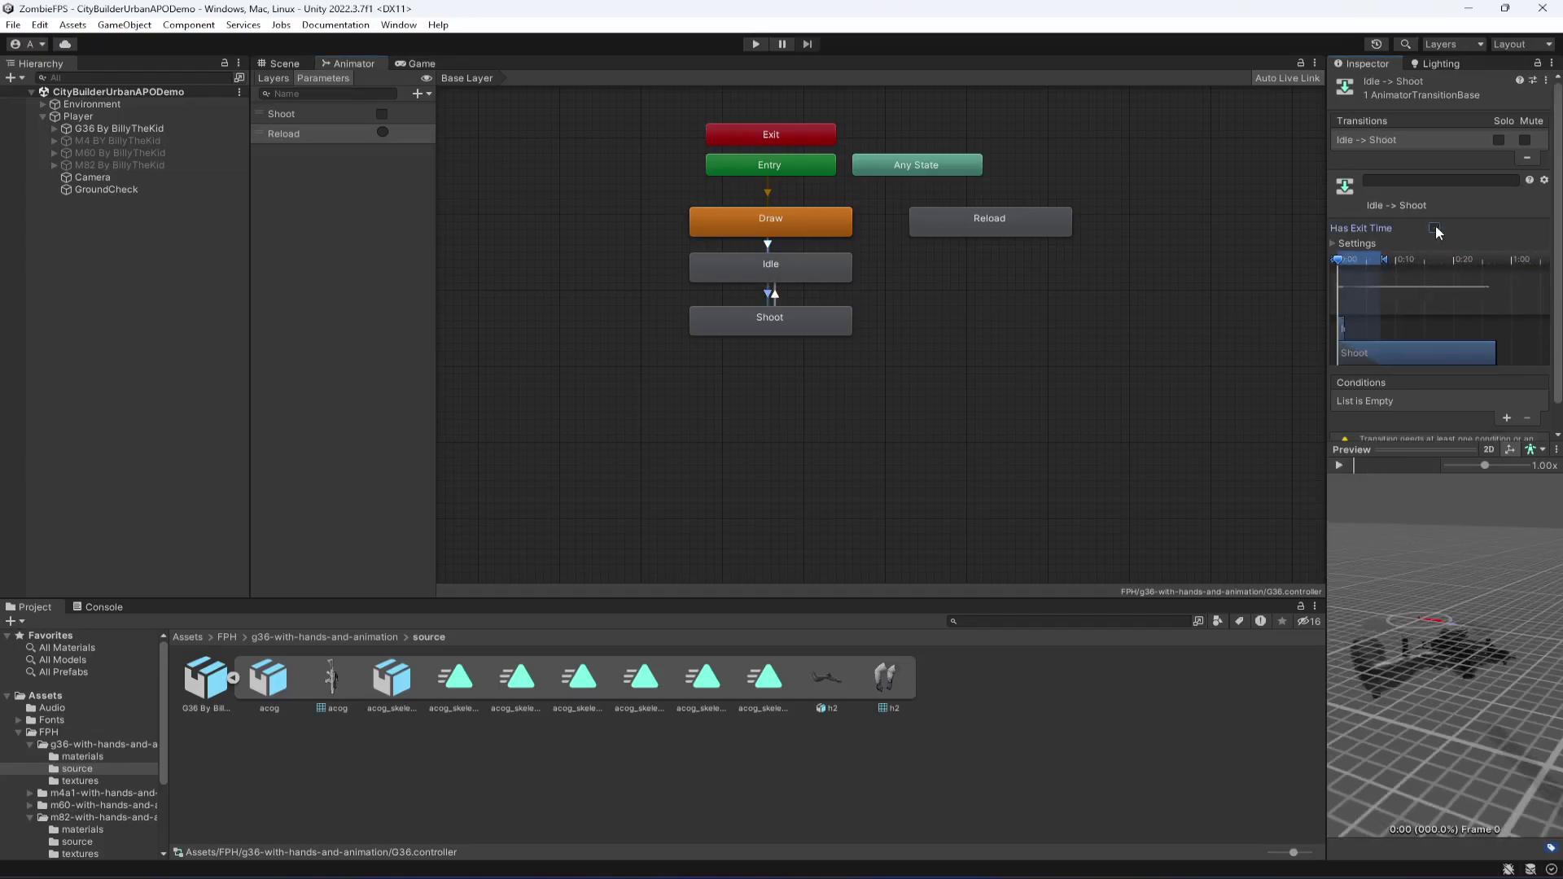
click(1507, 418)
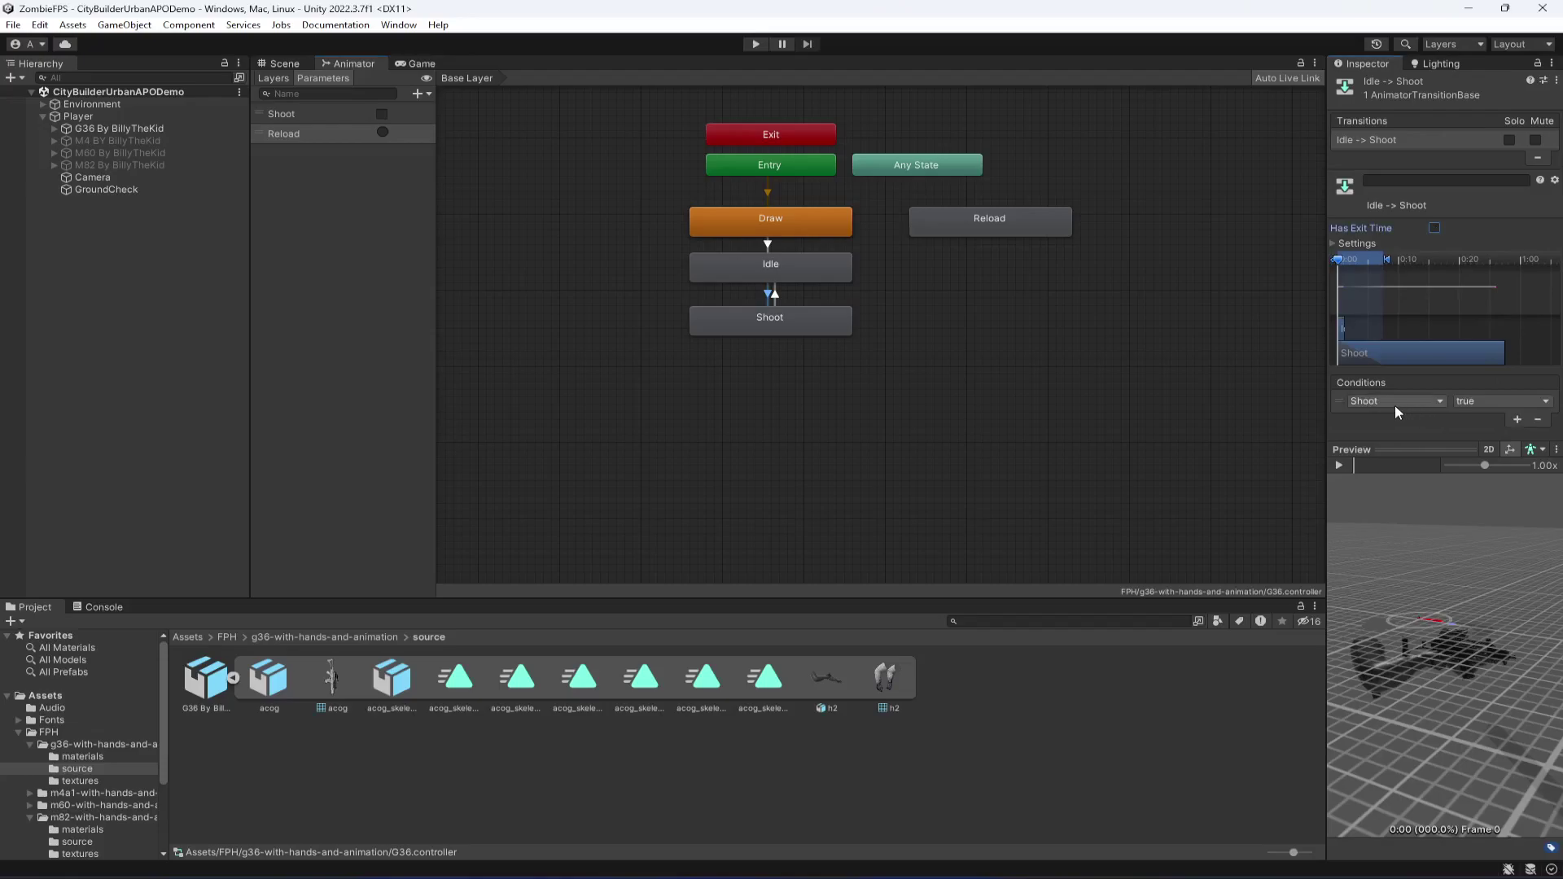
Disable Has Exit Time on the Shoot to Idle transition and add the condition Shoot is false
click(776, 297)
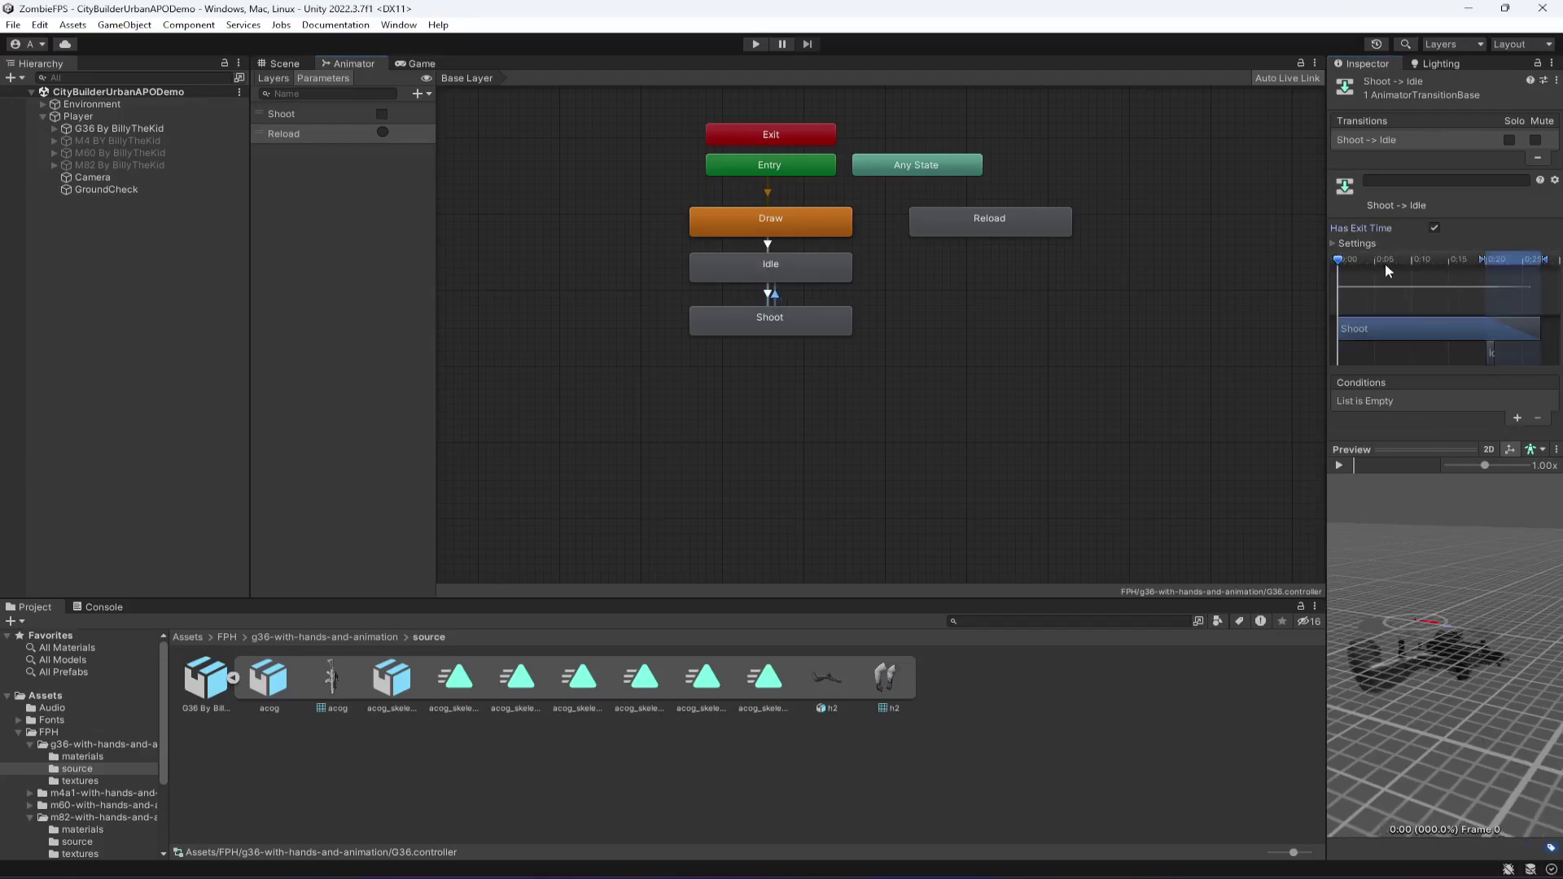
click(1435, 229)
click(1507, 417)
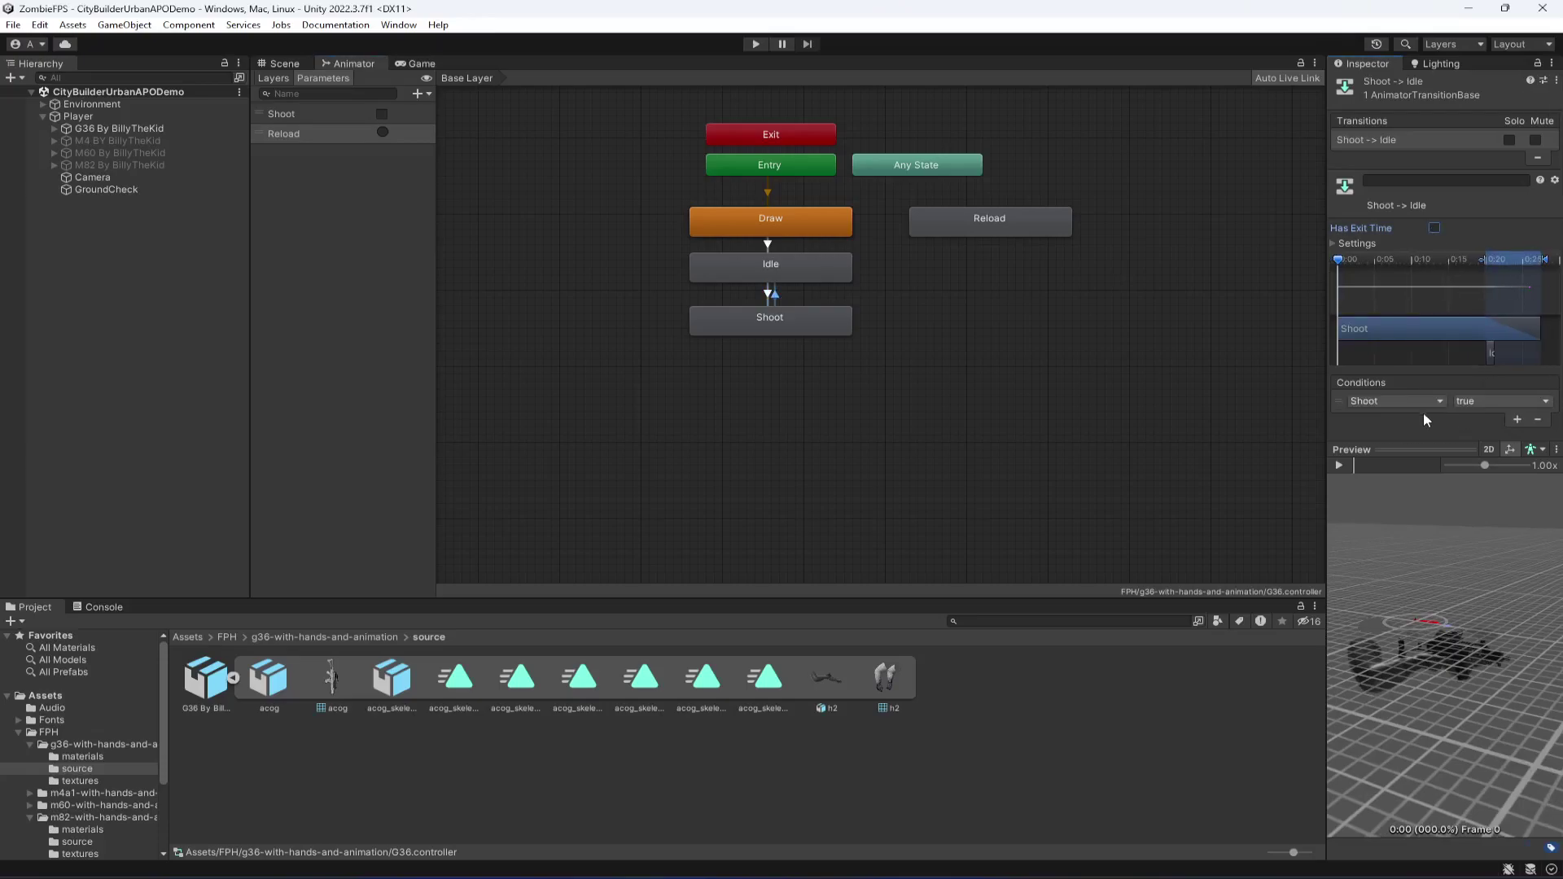
click(1395, 403)
click(1487, 402)
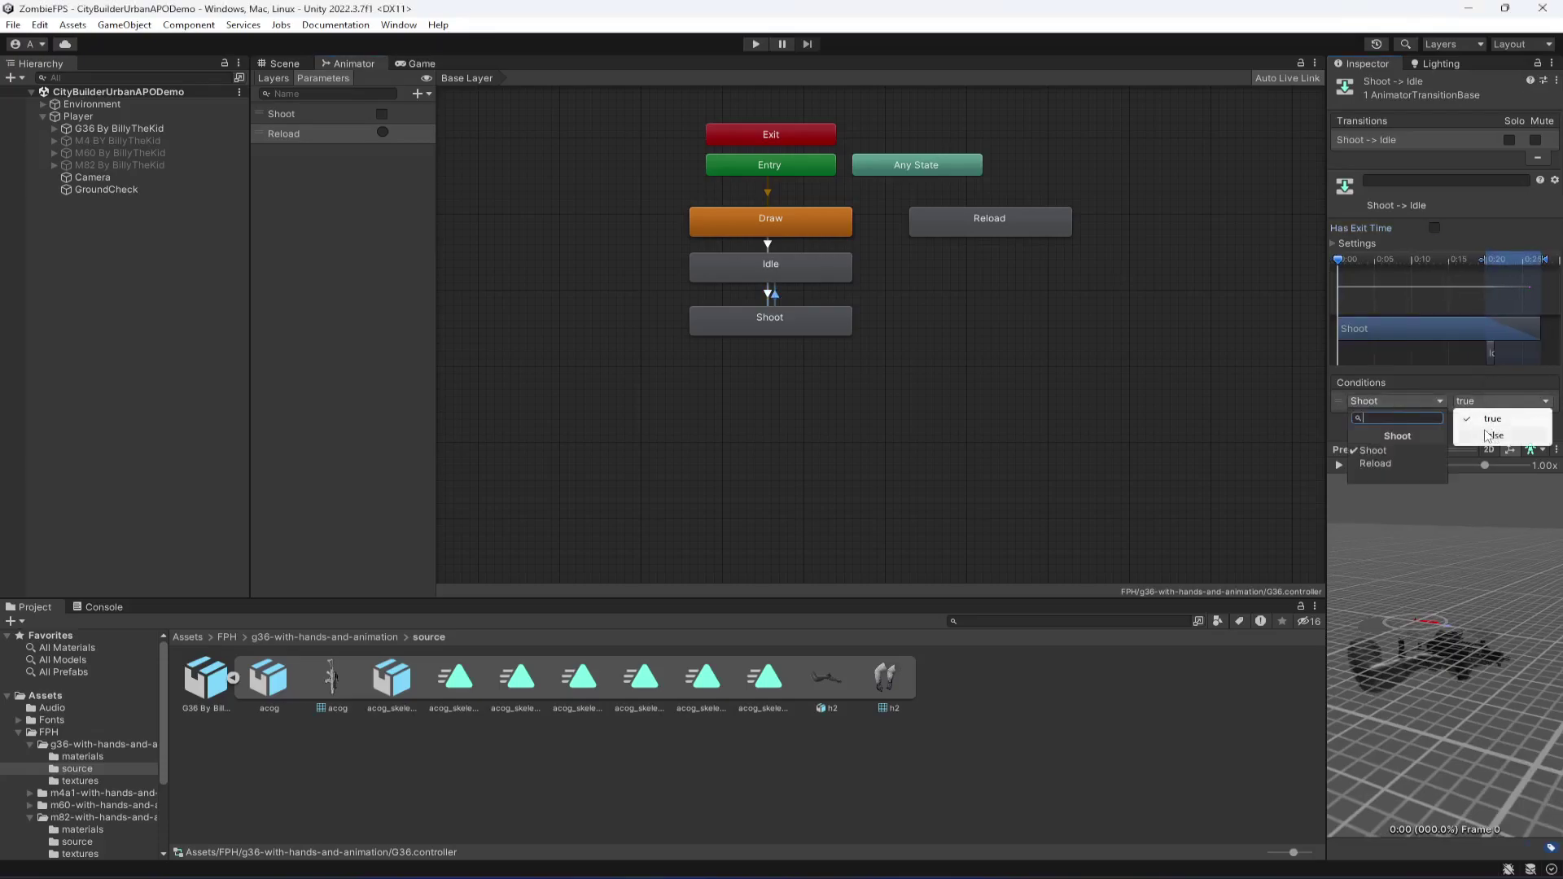
click(1494, 435)
click(962, 366)
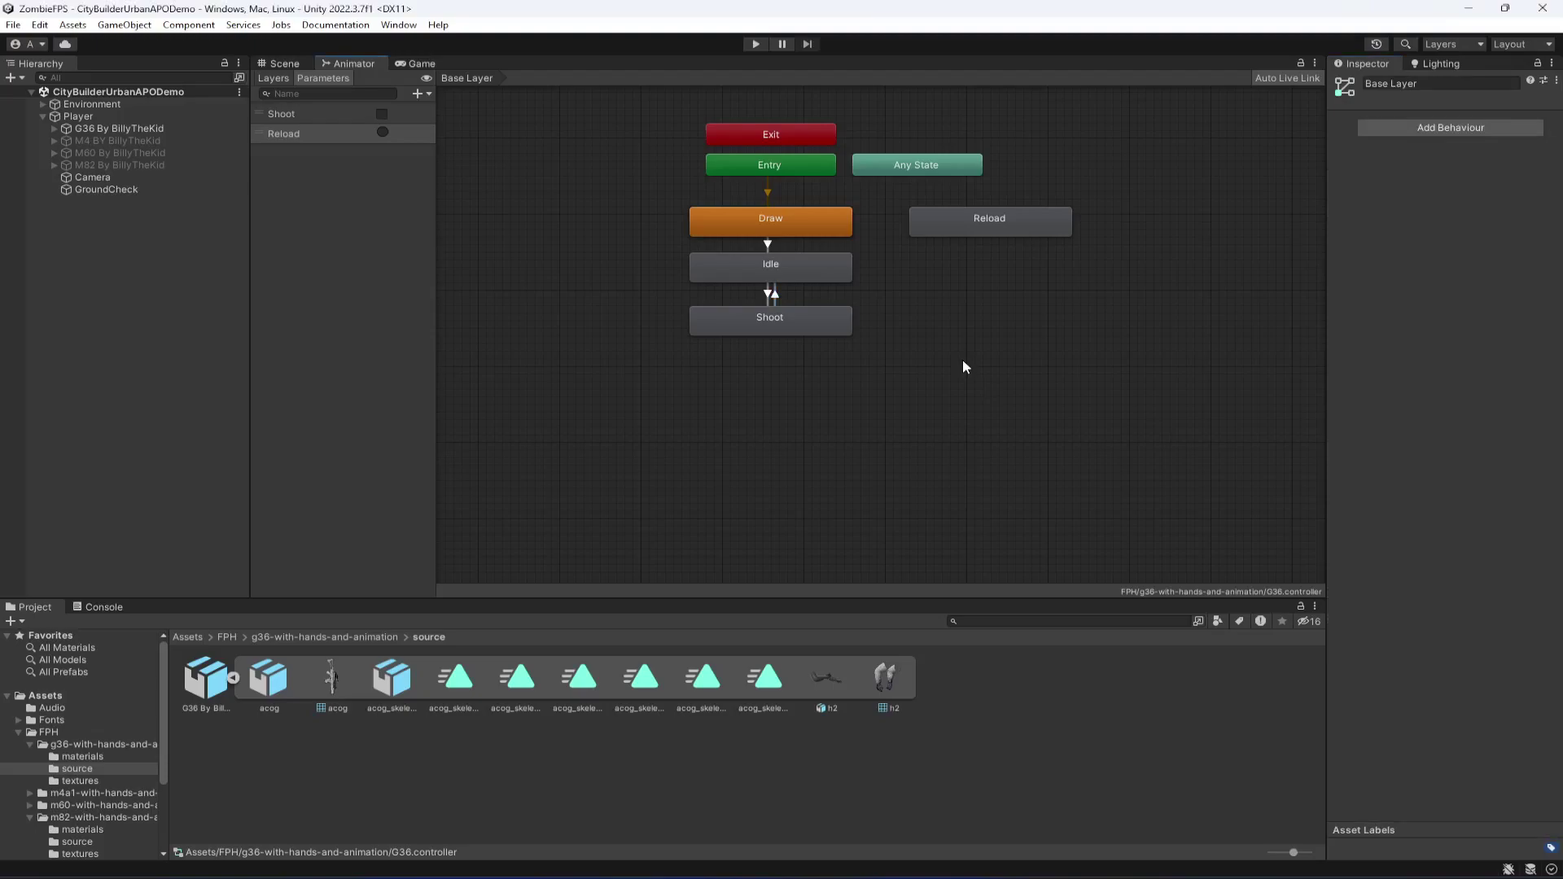
Place the Any State node above Reload, create a transition from Any State to Reload, and align the two nodes
drag(930, 158, 994, 148)
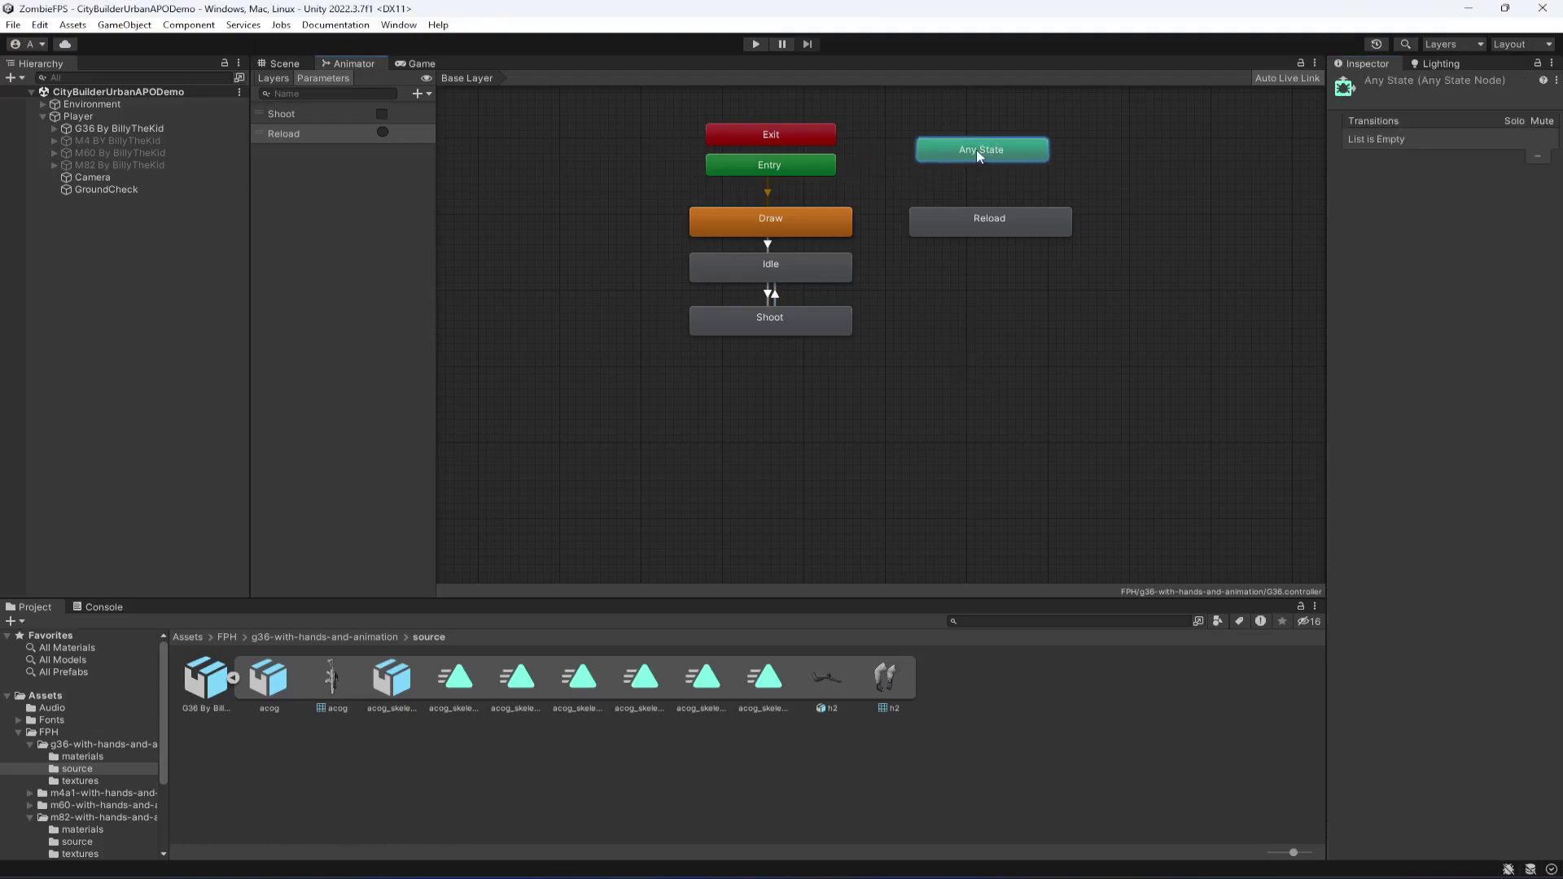
right_click(985, 153)
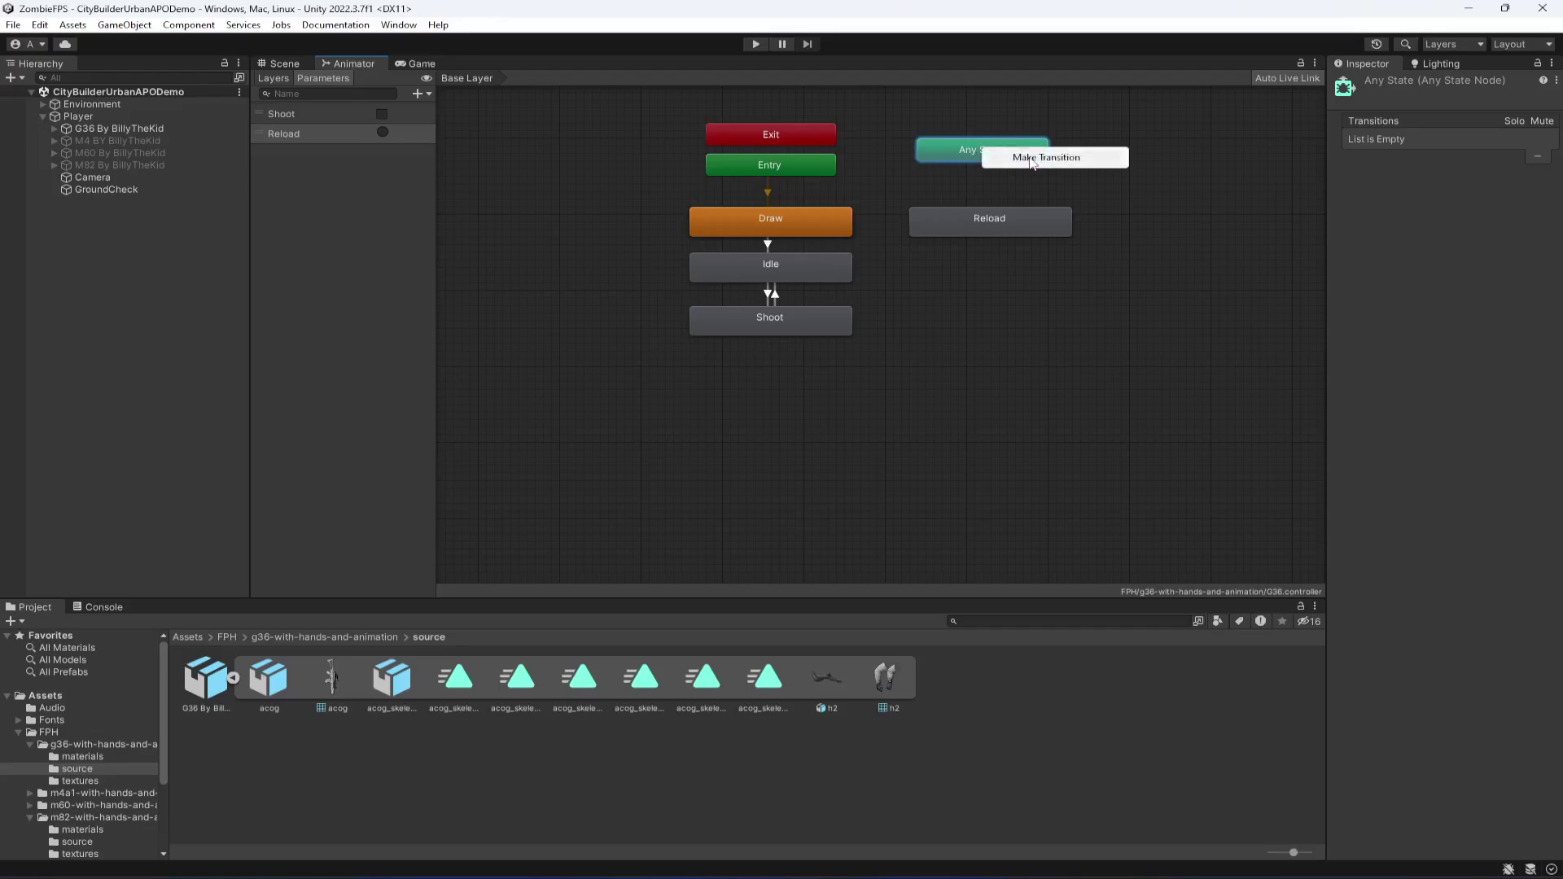
click(1031, 160)
click(984, 227)
drag(1004, 228, 994, 229)
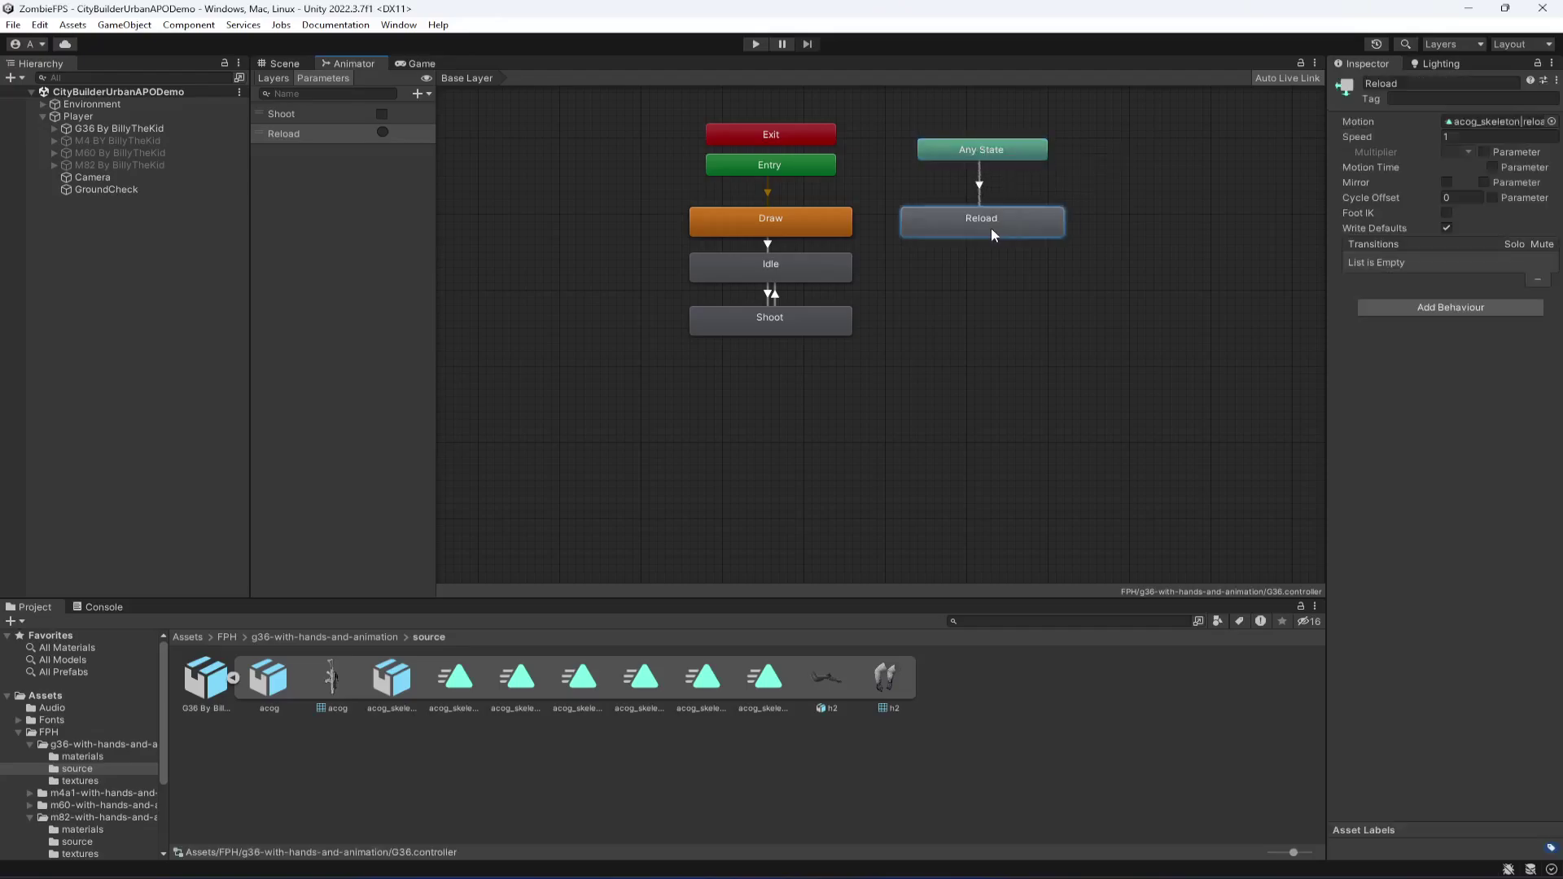
Add the Reload trigger as the condition of the Any State to Reload transition
click(982, 187)
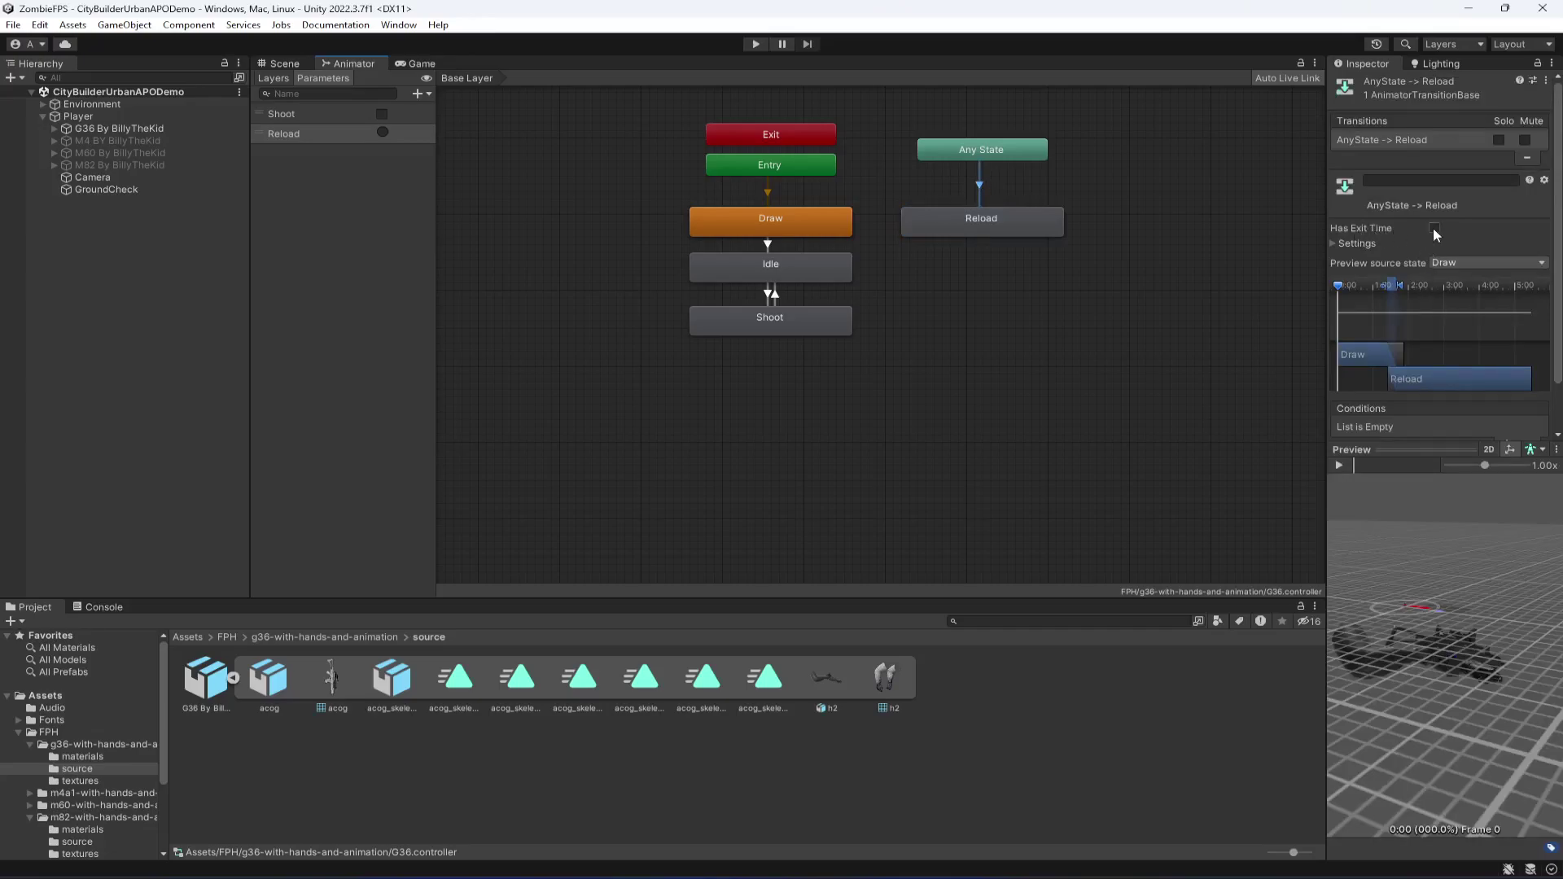
scroll(1472, 277, down, 2)
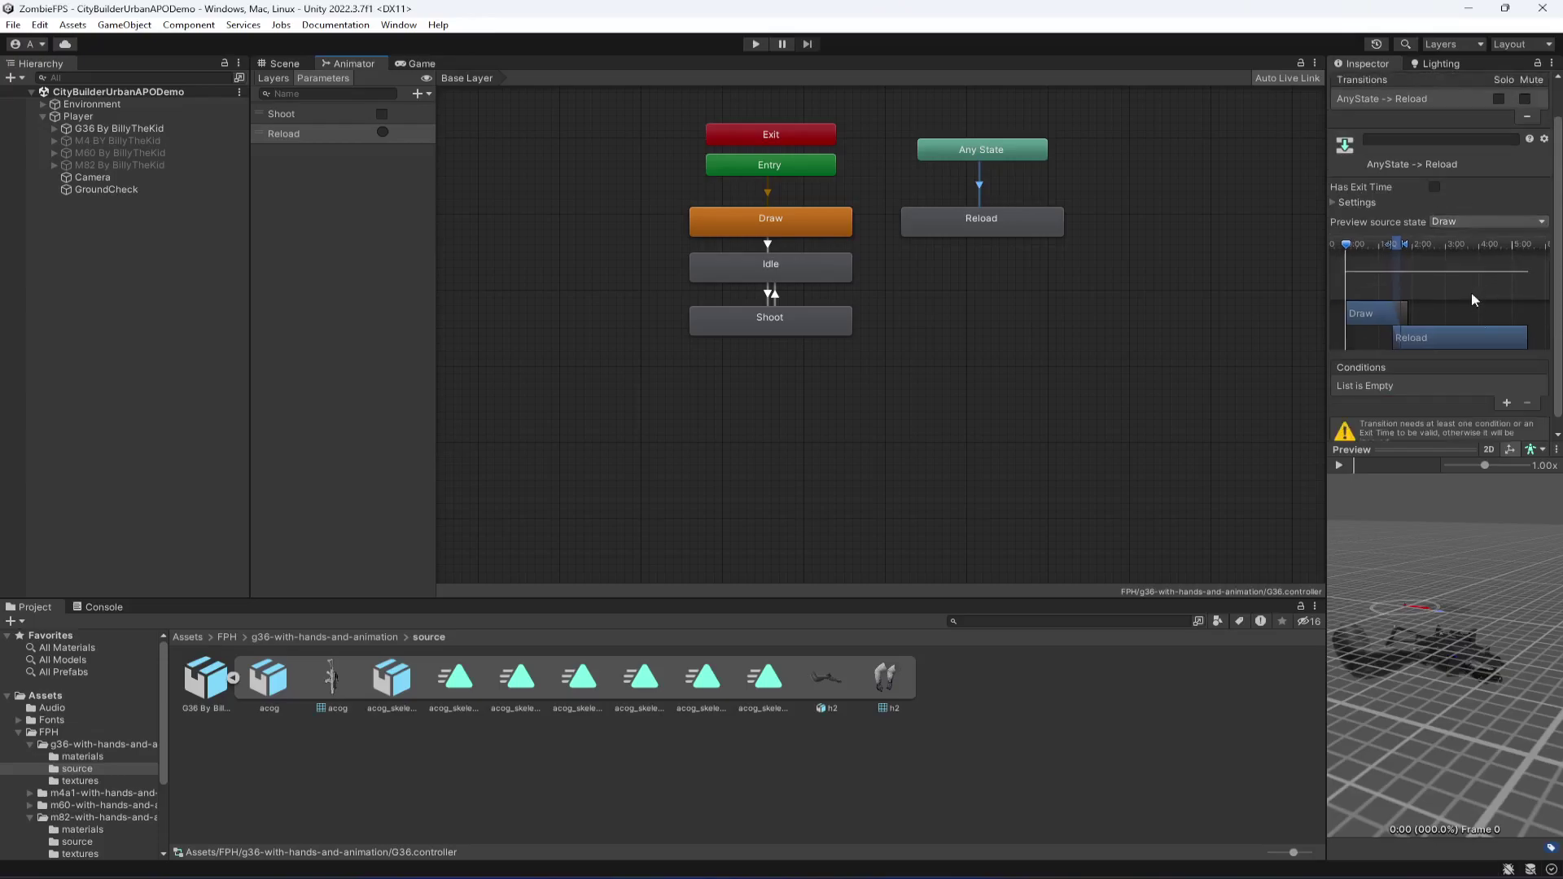
click(1507, 404)
click(1402, 406)
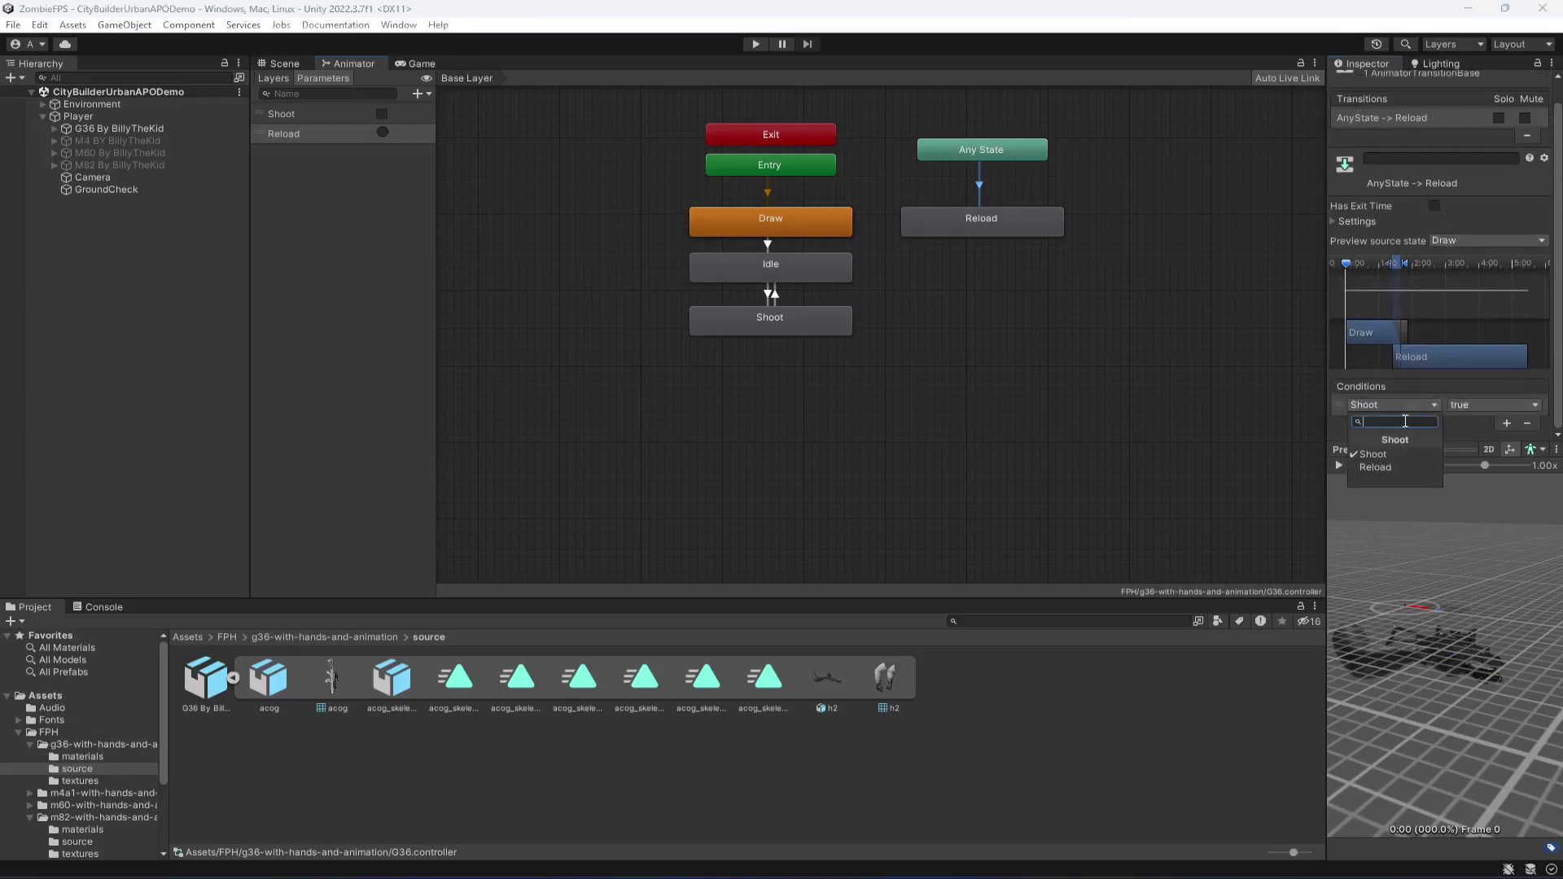
click(1384, 468)
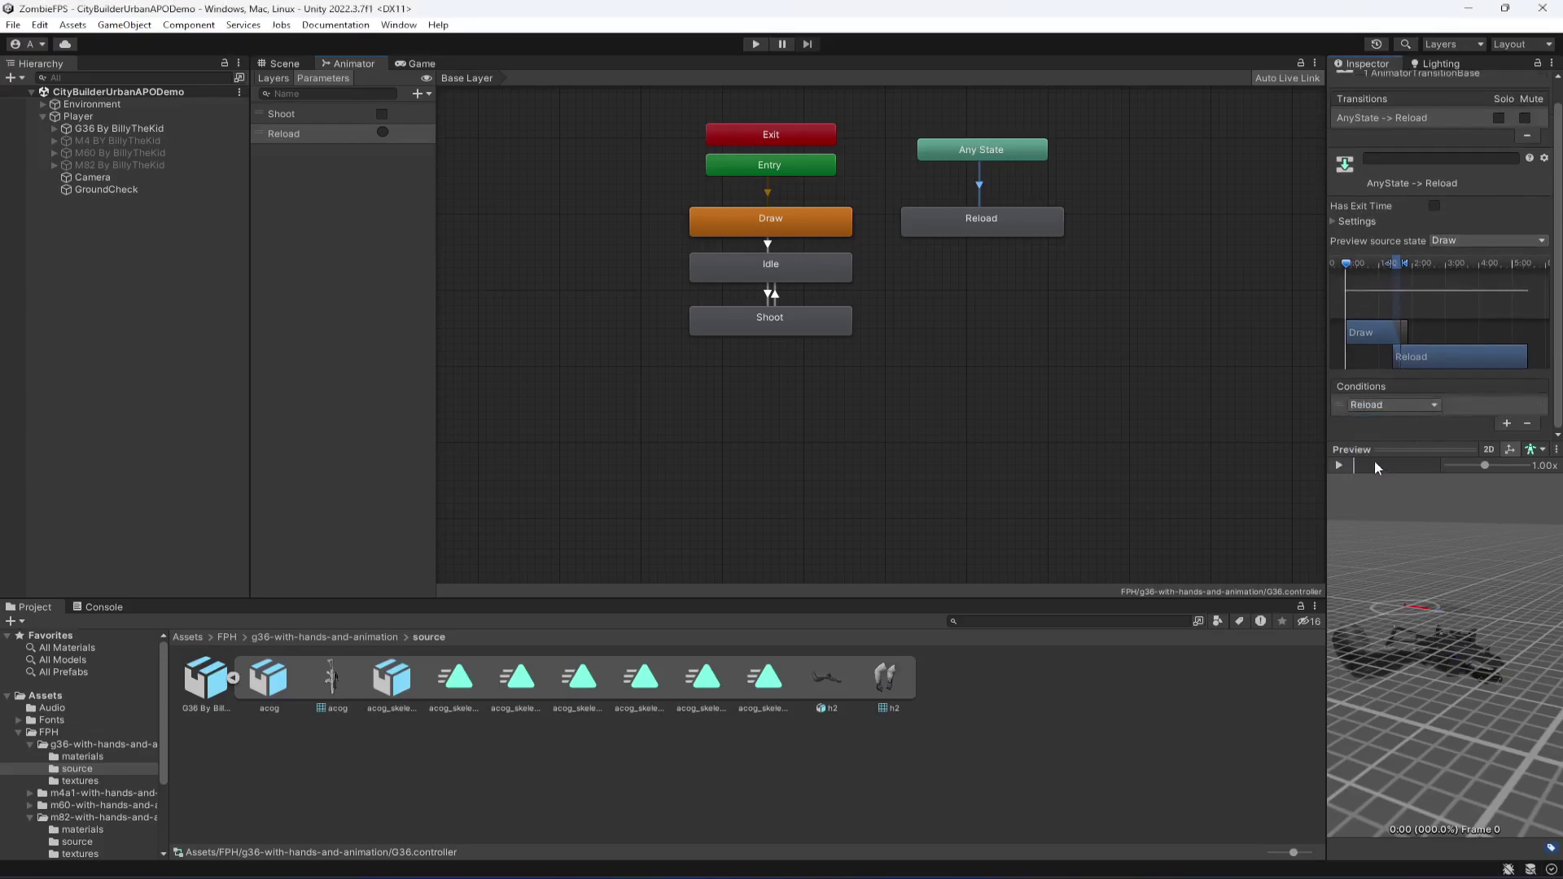
Create a transition from Reload to Idle, line Reload up beside Idle, and check the transition's exit time setting
right_click(965, 223)
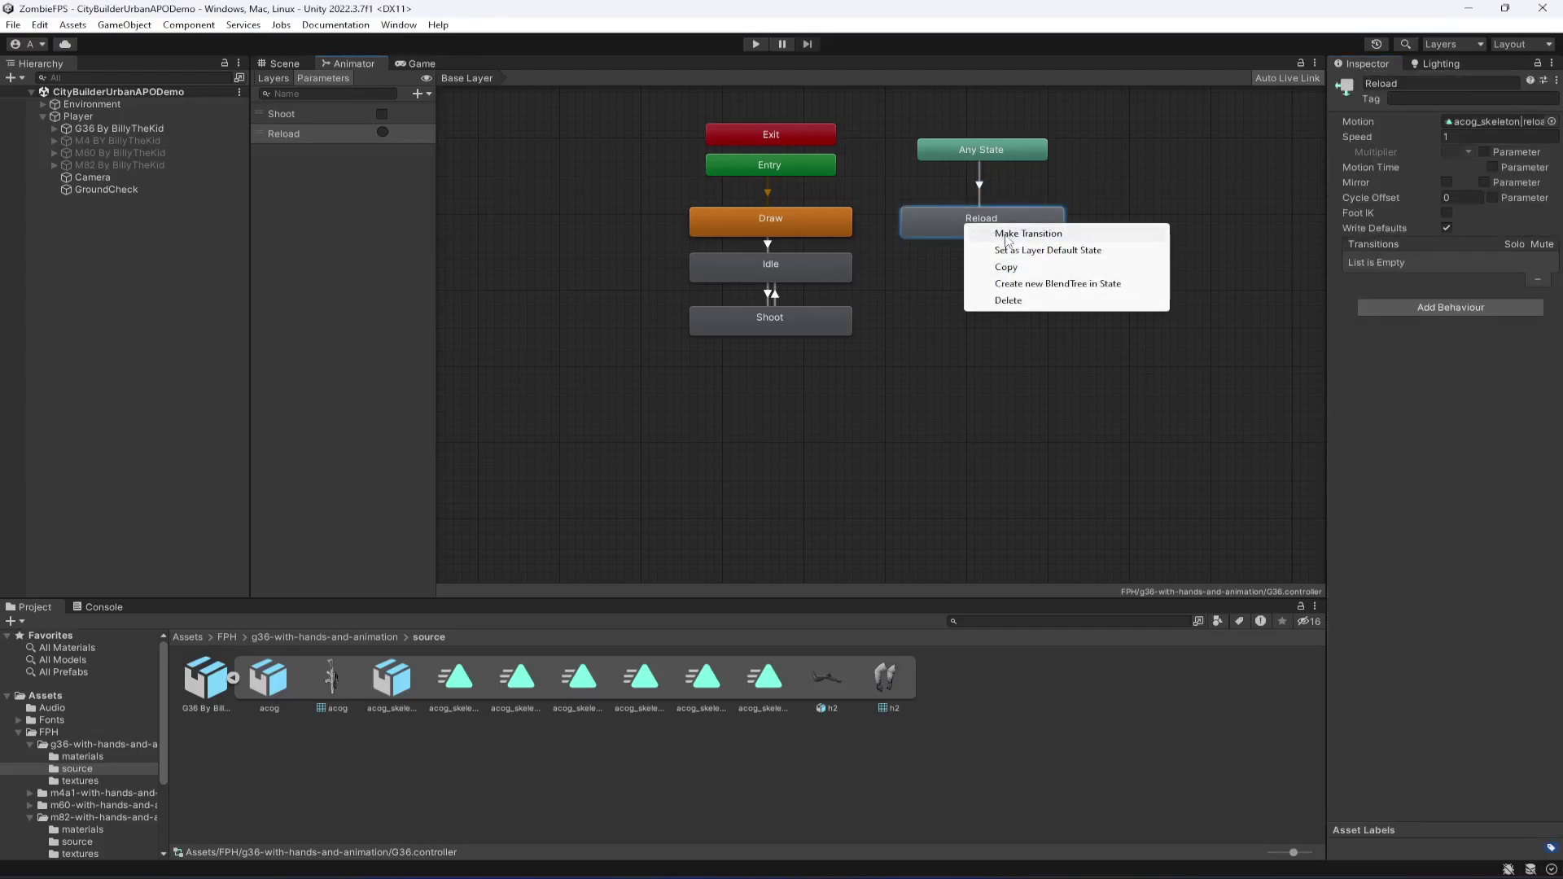
click(1006, 235)
click(799, 267)
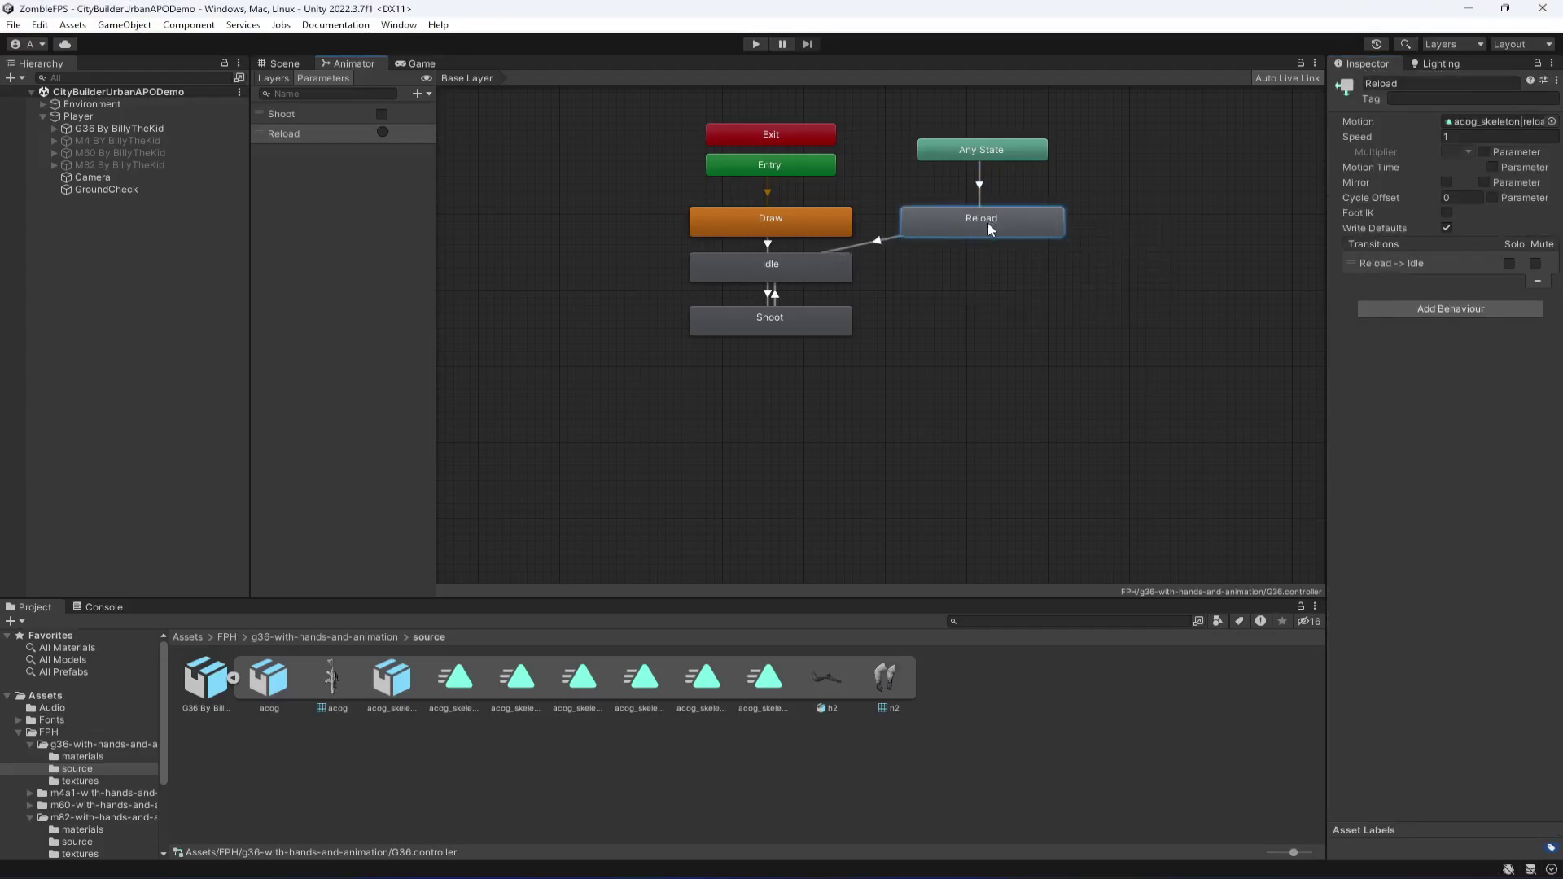
drag(988, 222, 993, 264)
click(994, 335)
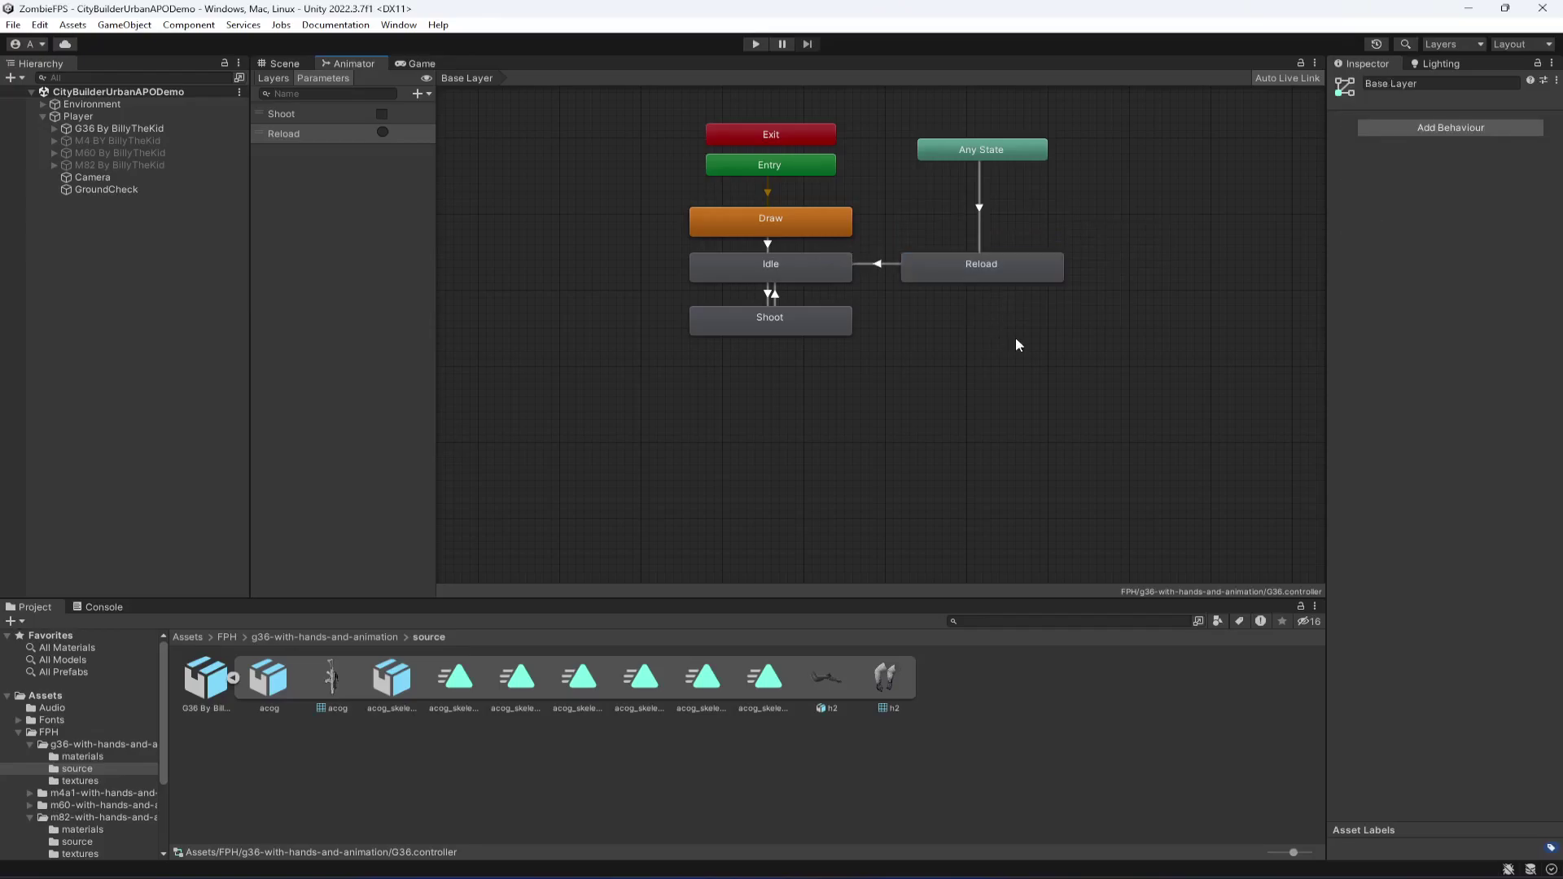
click(876, 264)
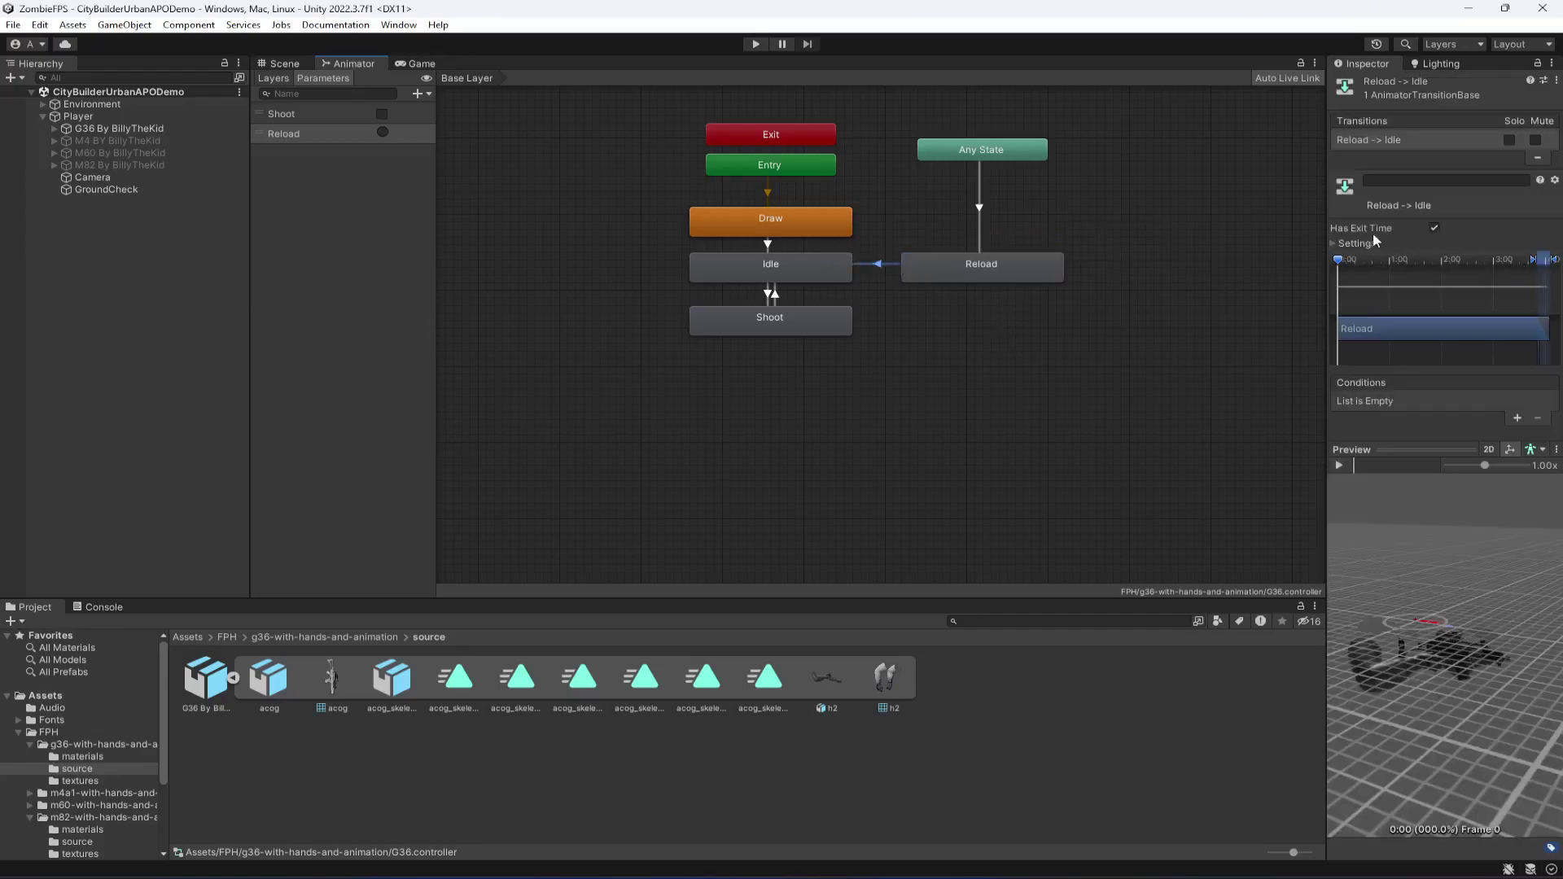
click(1013, 401)
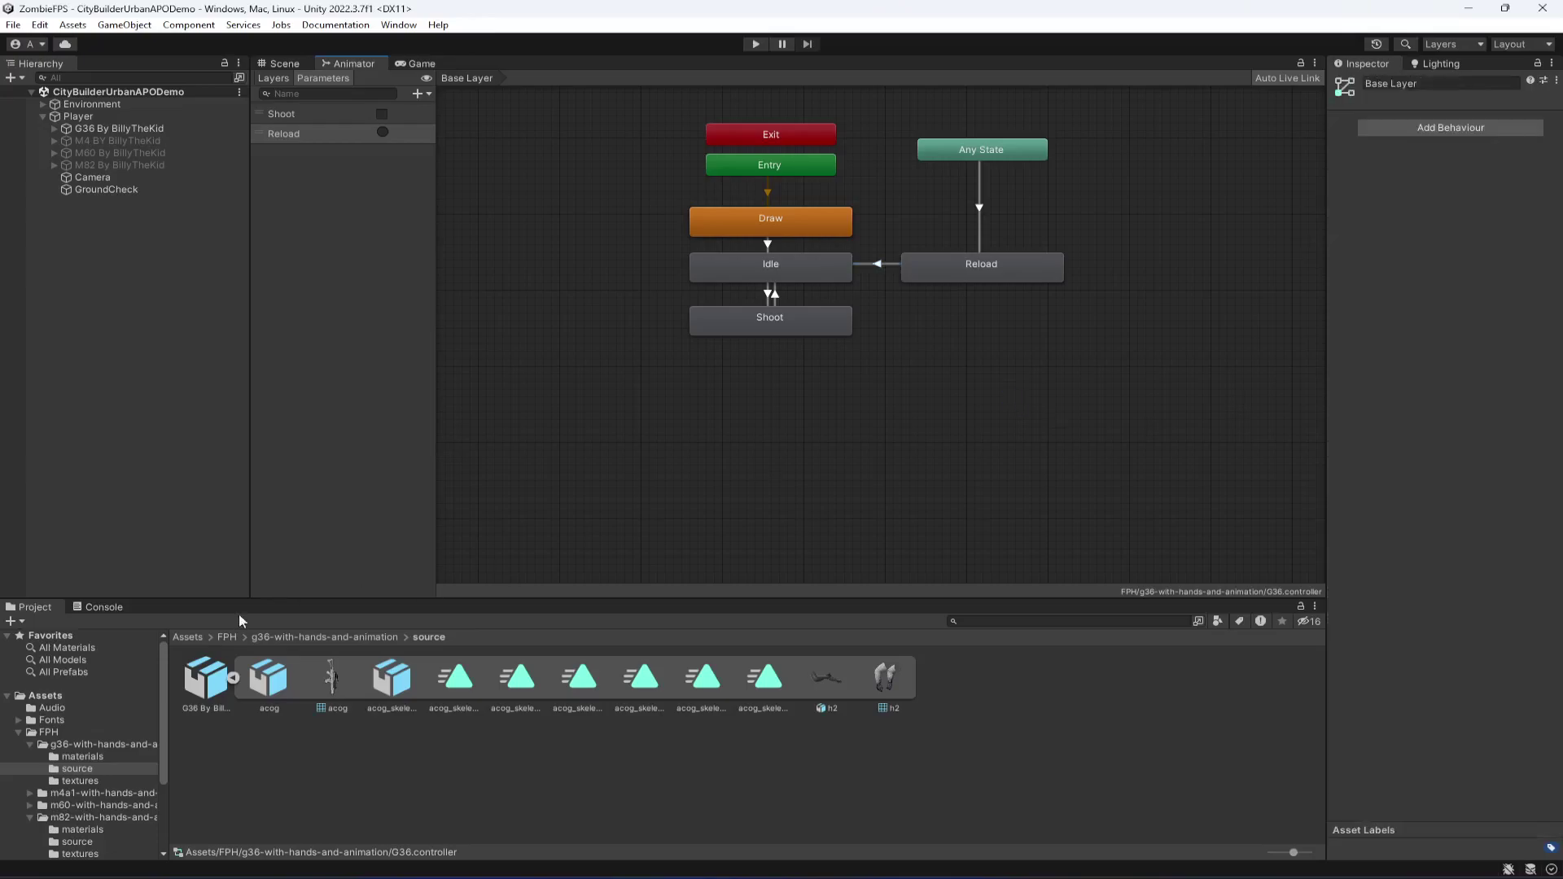
Collapse the G36 model's sub-assets and locate the animator controller assigned to the G36 weapon object in the project files
click(234, 678)
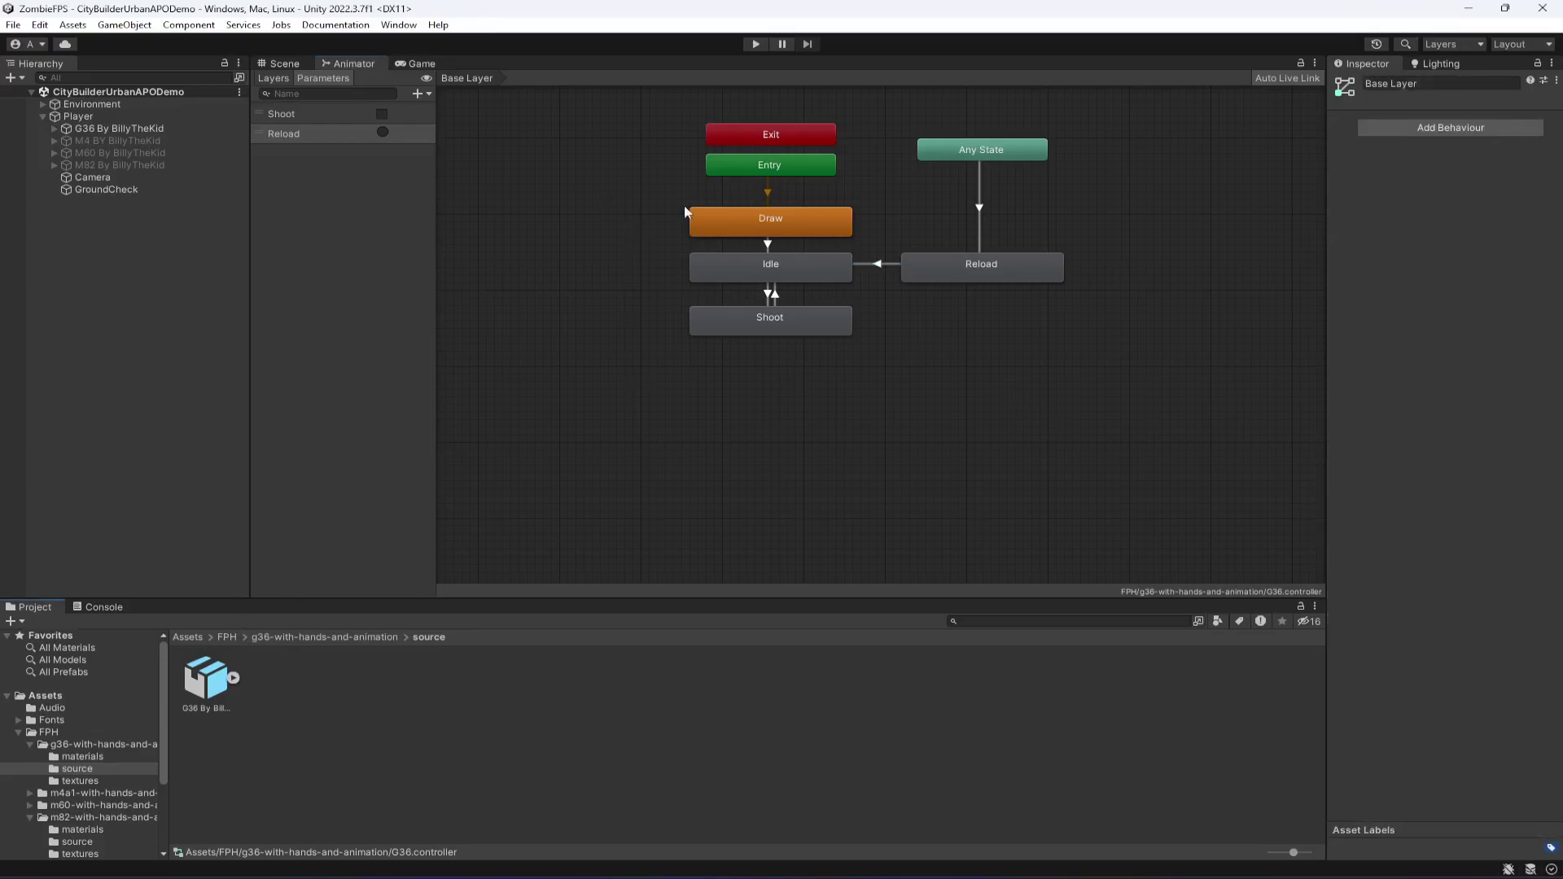
click(123, 129)
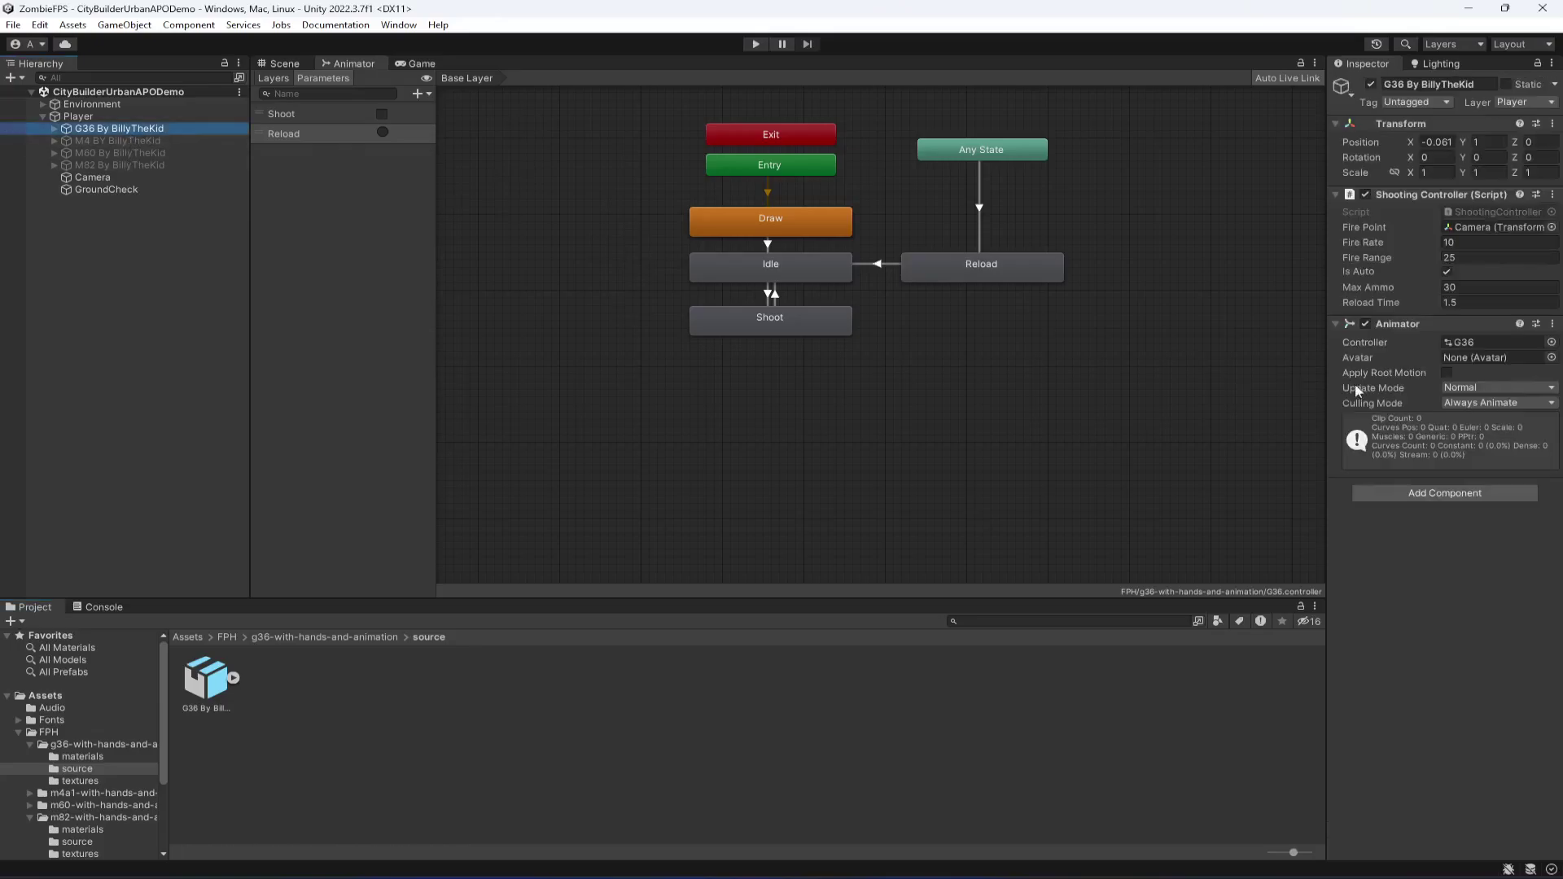
click(1479, 346)
click(395, 679)
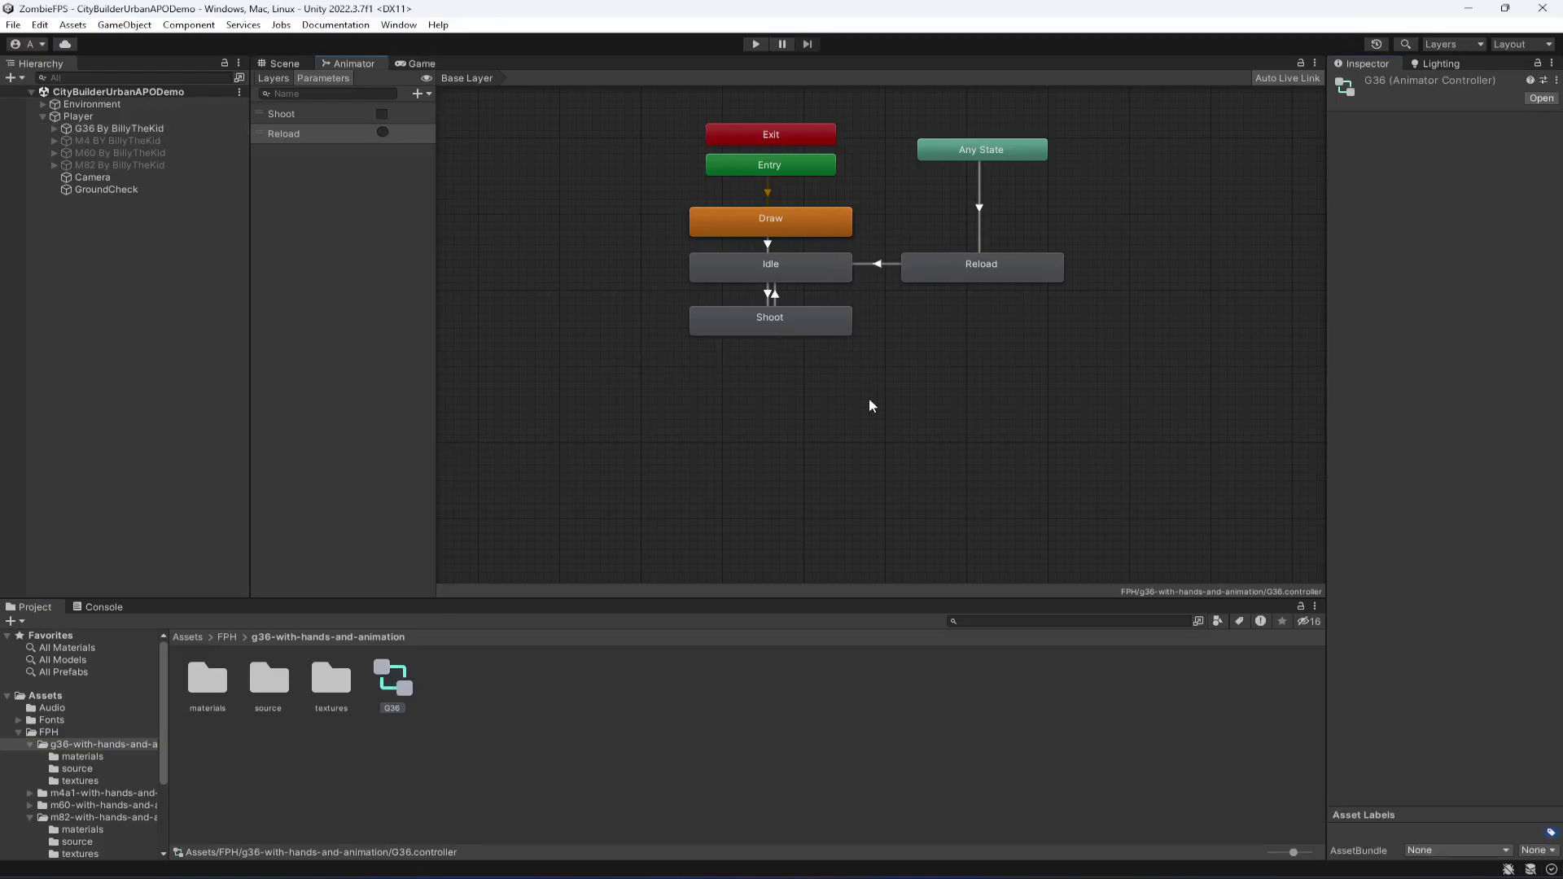
Switch to Visual Studio Code and declare a public Animator field named animator at the start of the ShootingController class
key(alt+Tab)
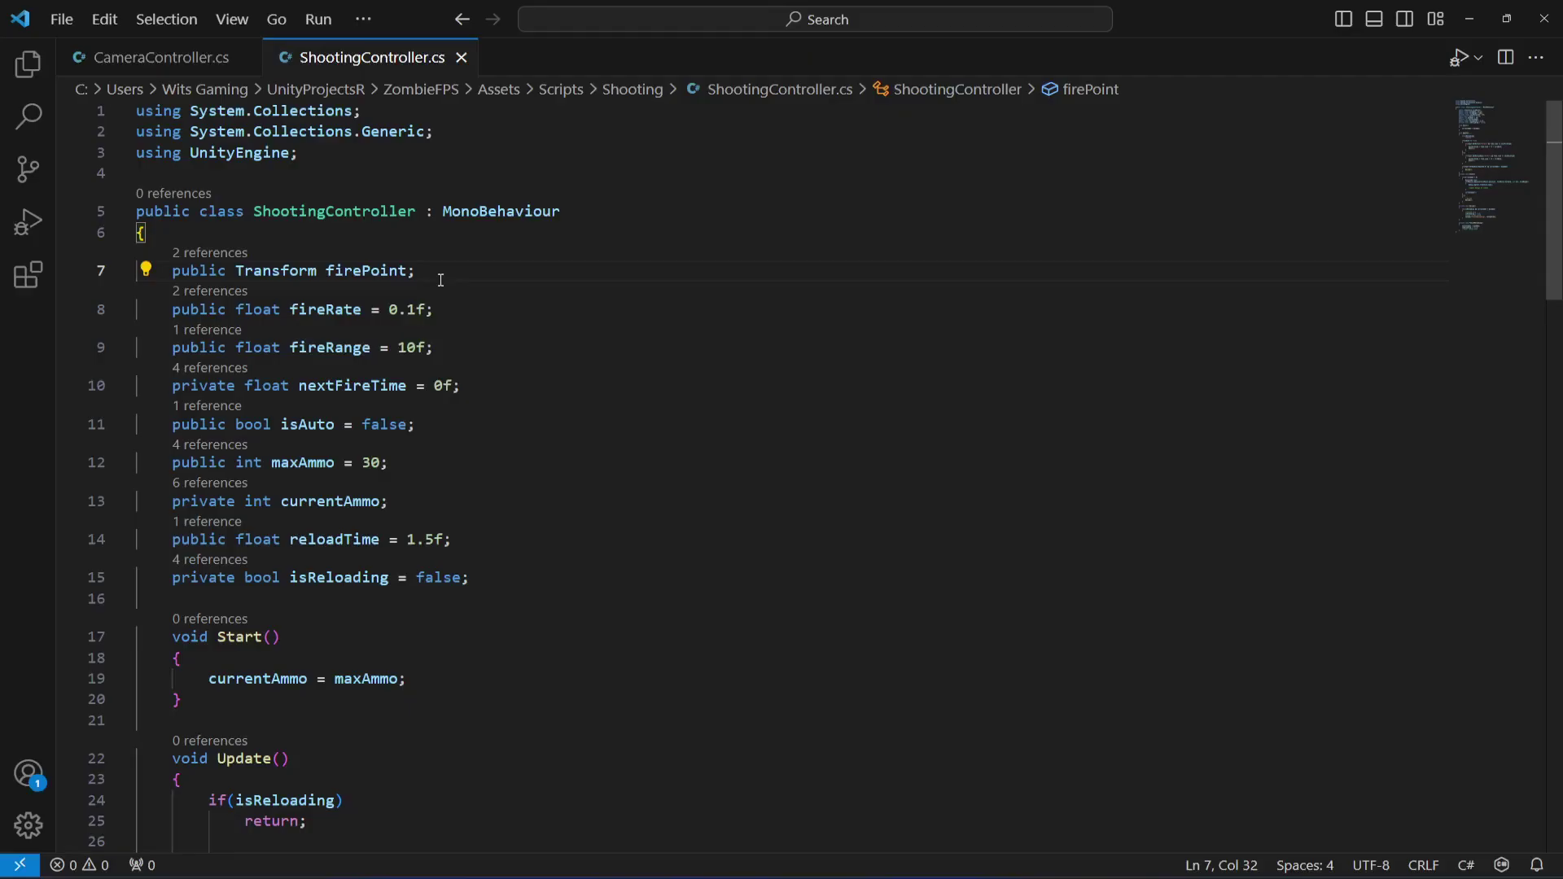
click(253, 231)
key(Return)
text(p)
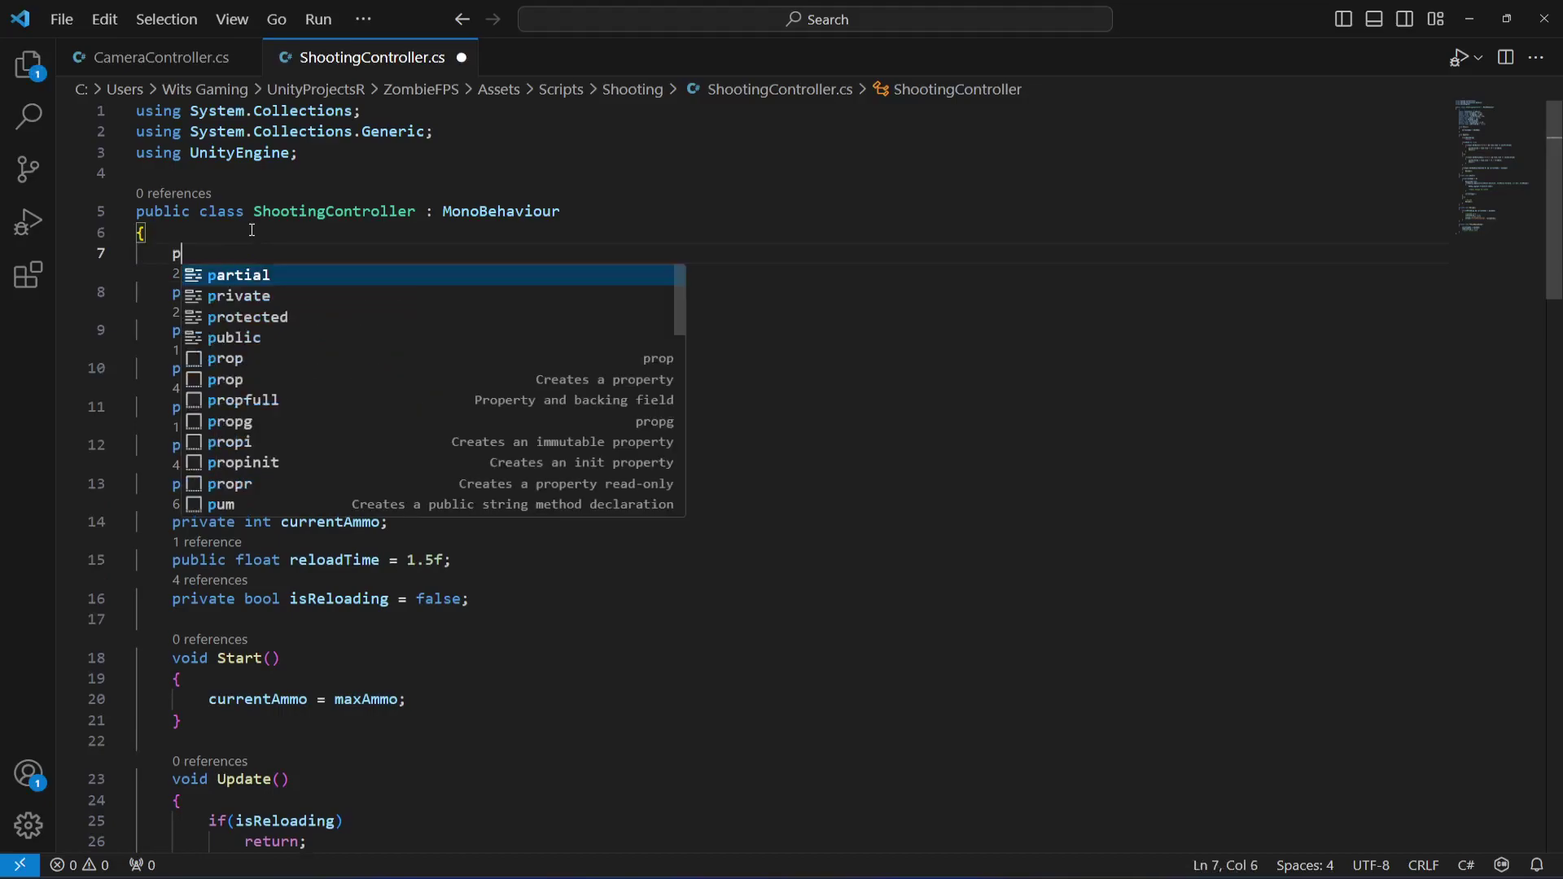
text(ublic Anima)
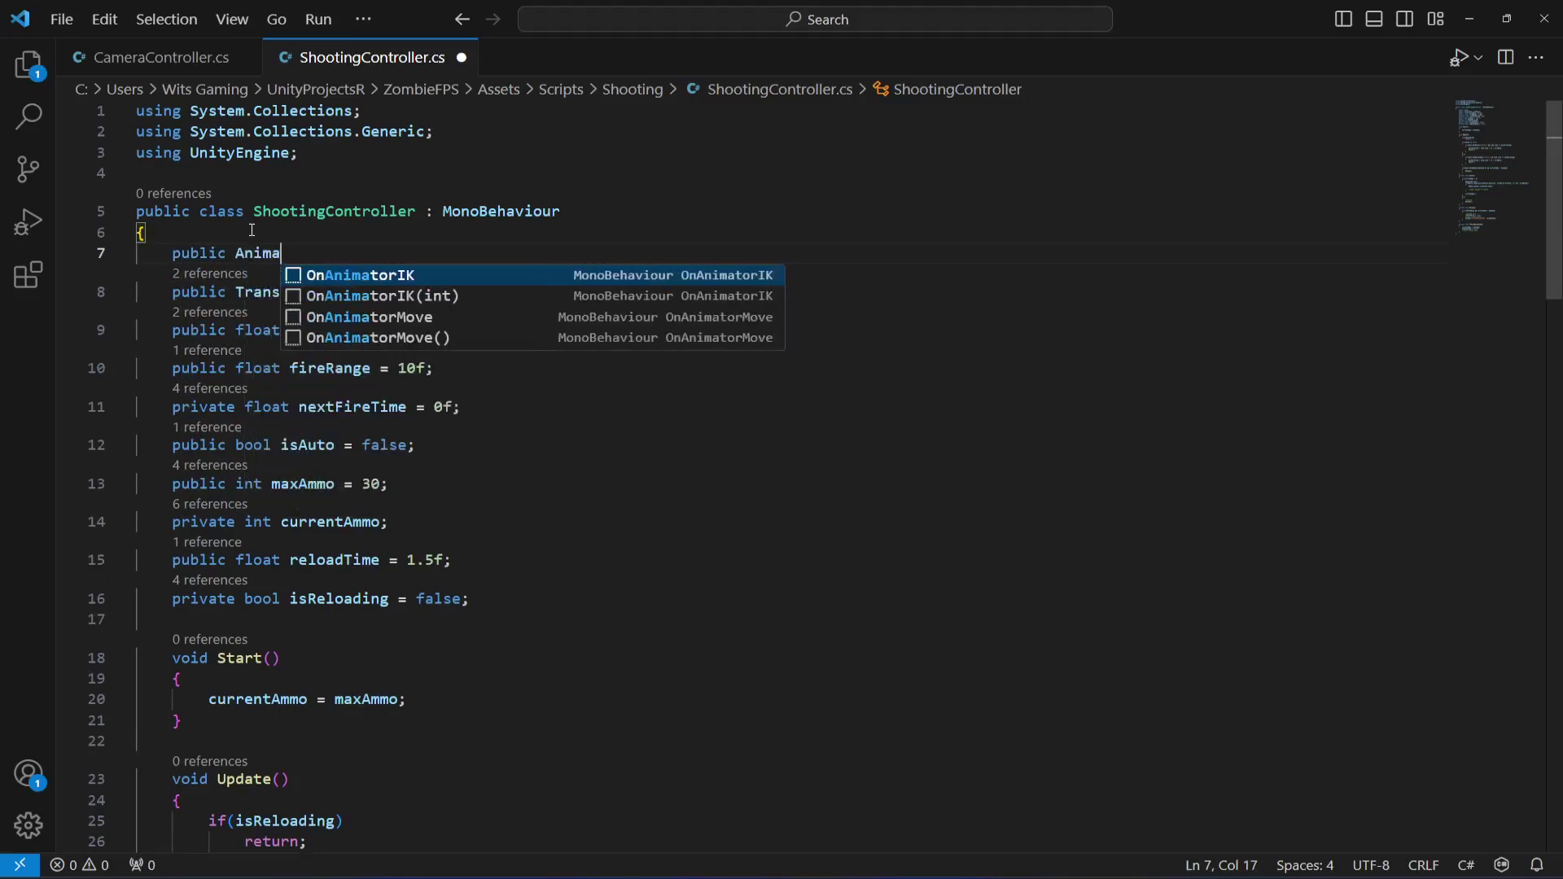
text(tor anim)
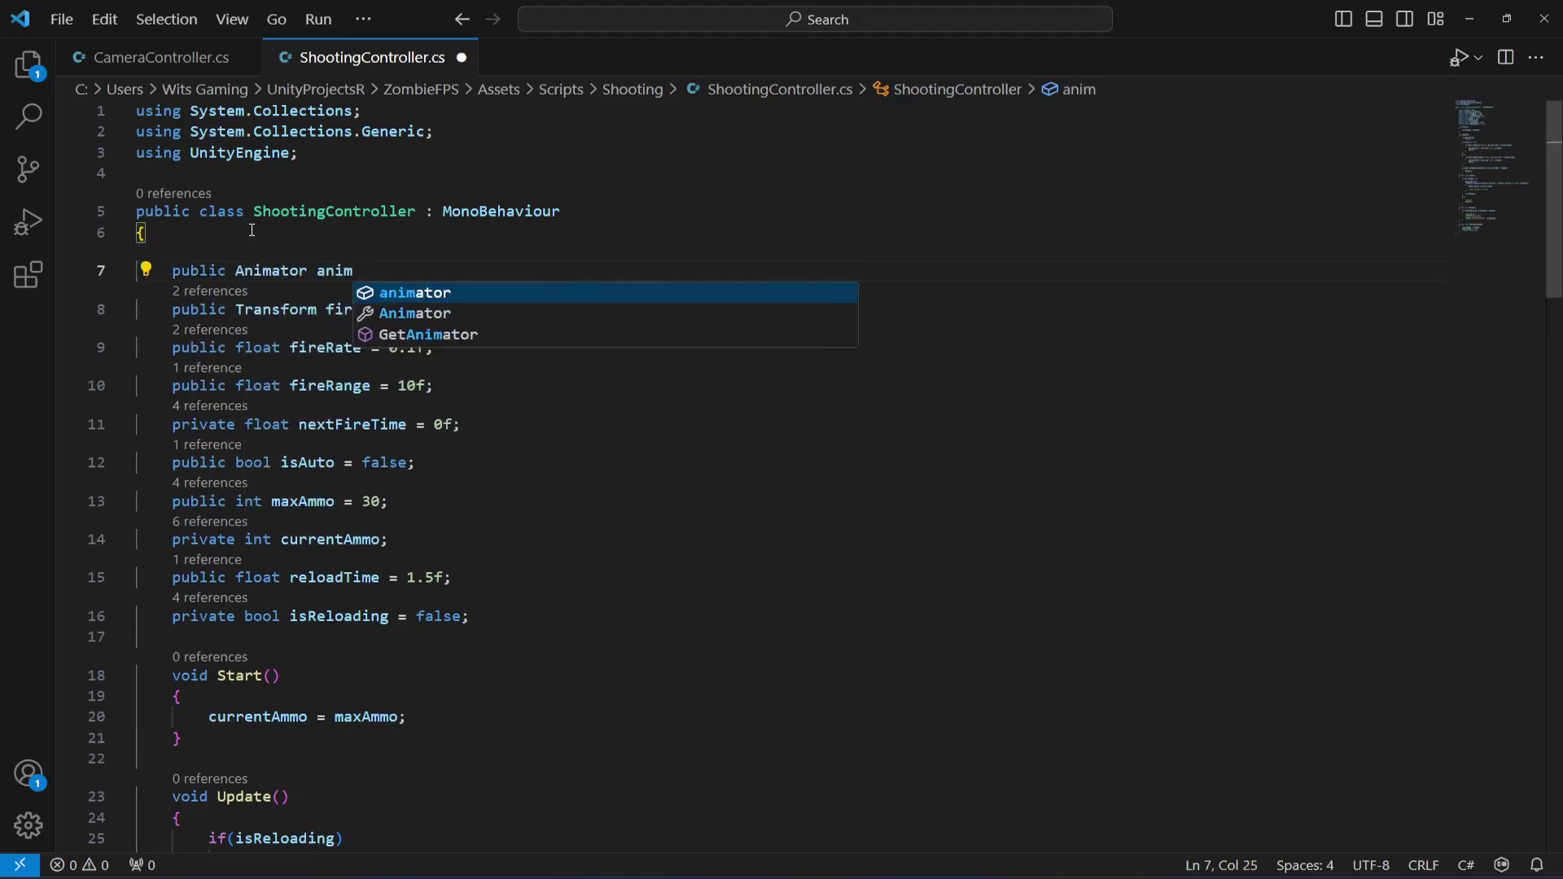
key(Tab)
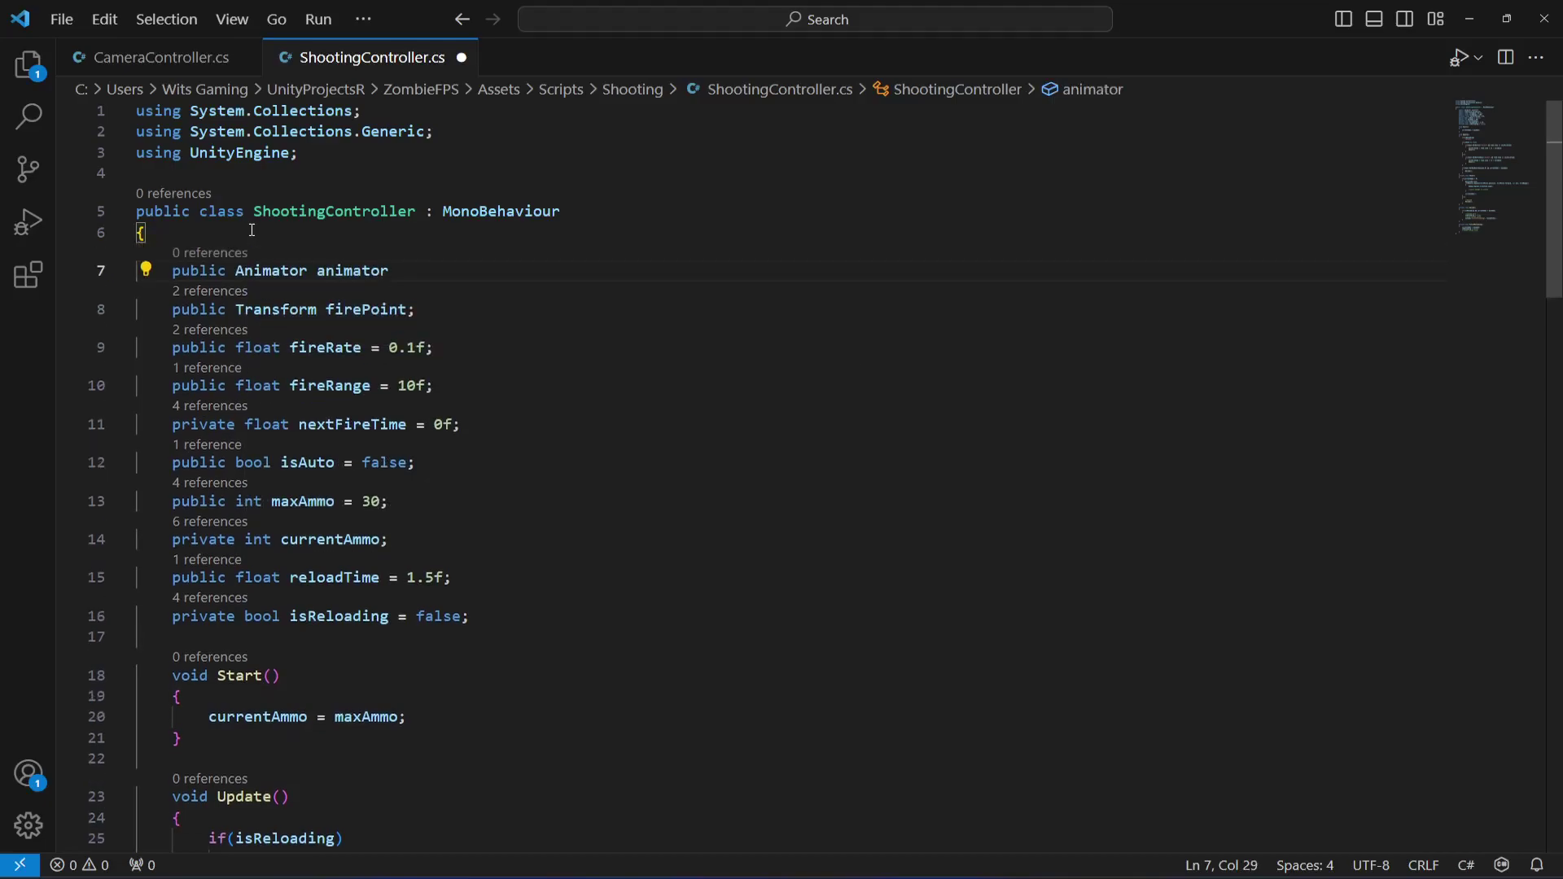
Change the name of the new Animator field to gunAnimator
key(Left)
key(Left)
key(Left)
key(Left)
key(Left)
key(Left)
key(Left)
key(Left)
key(Left)
key(Right)
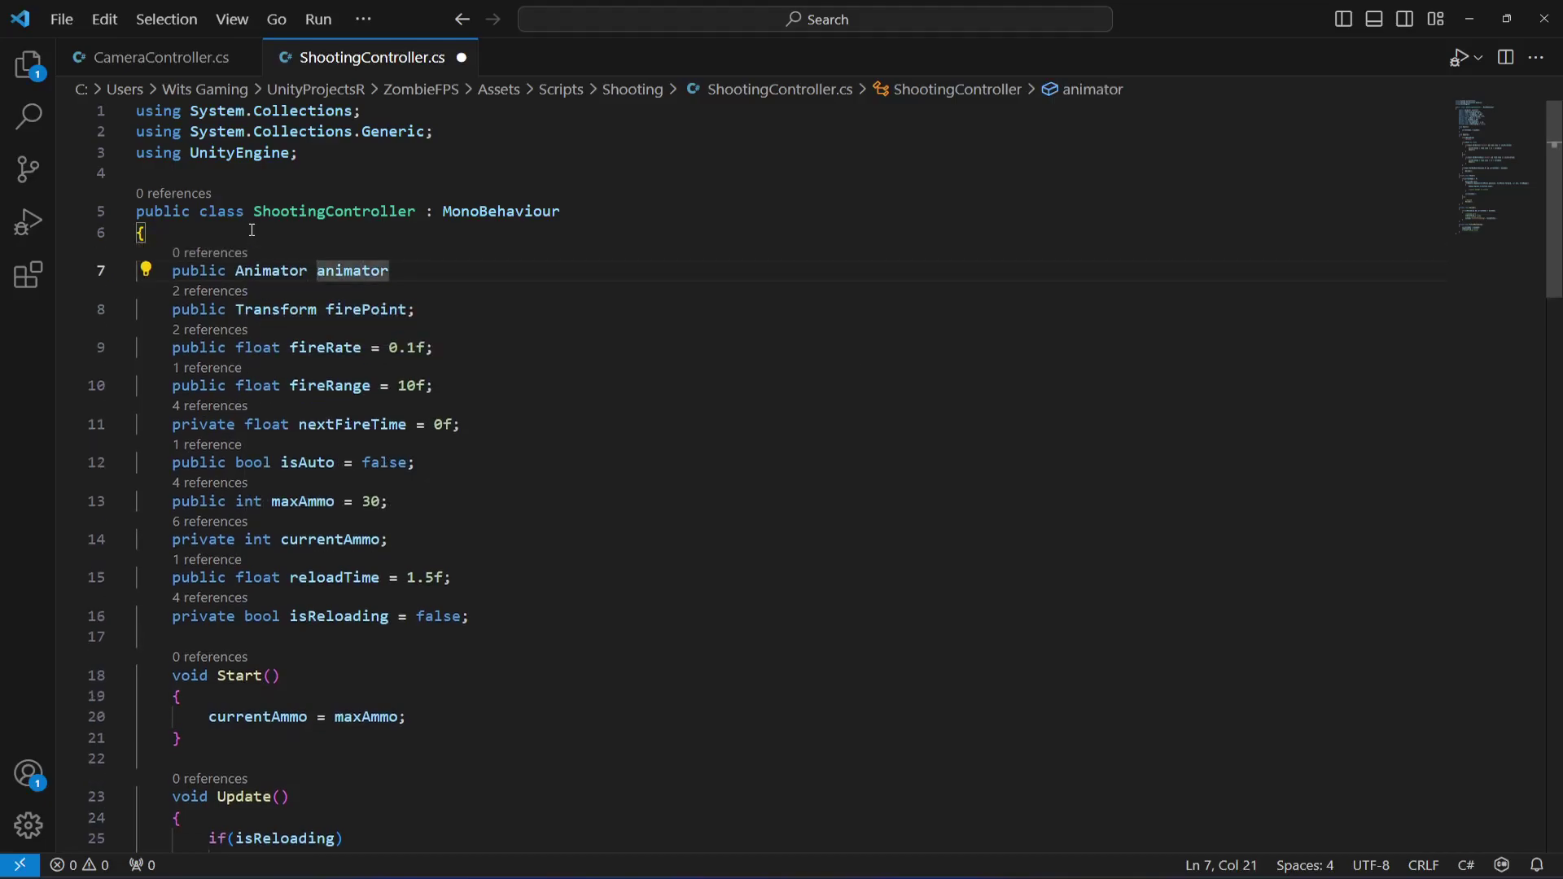
text(gun)
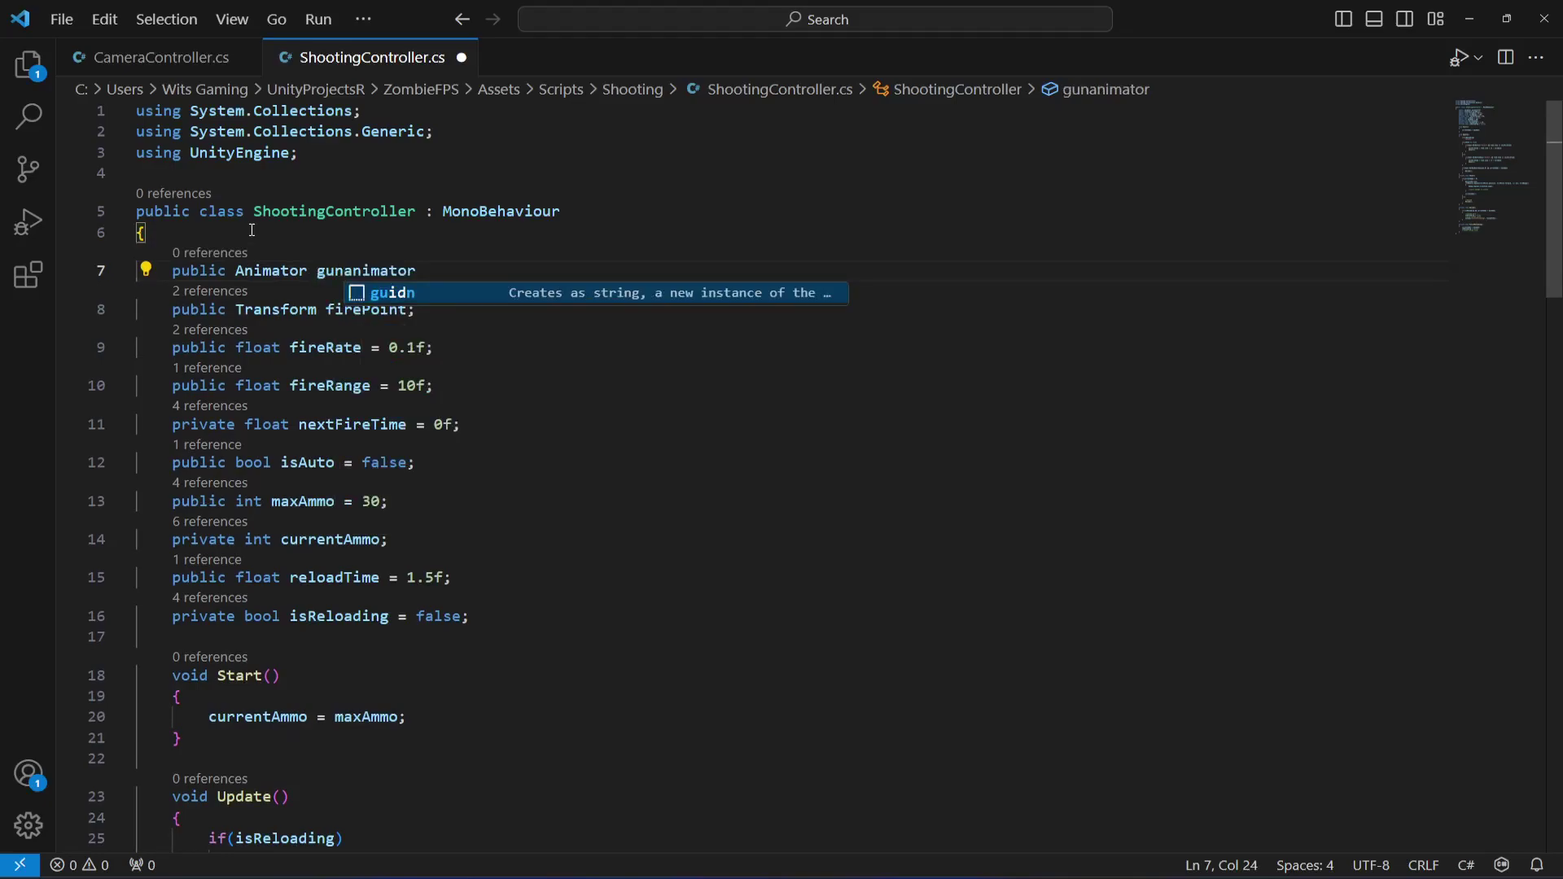
key(Escape)
key(Delete)
text(A)
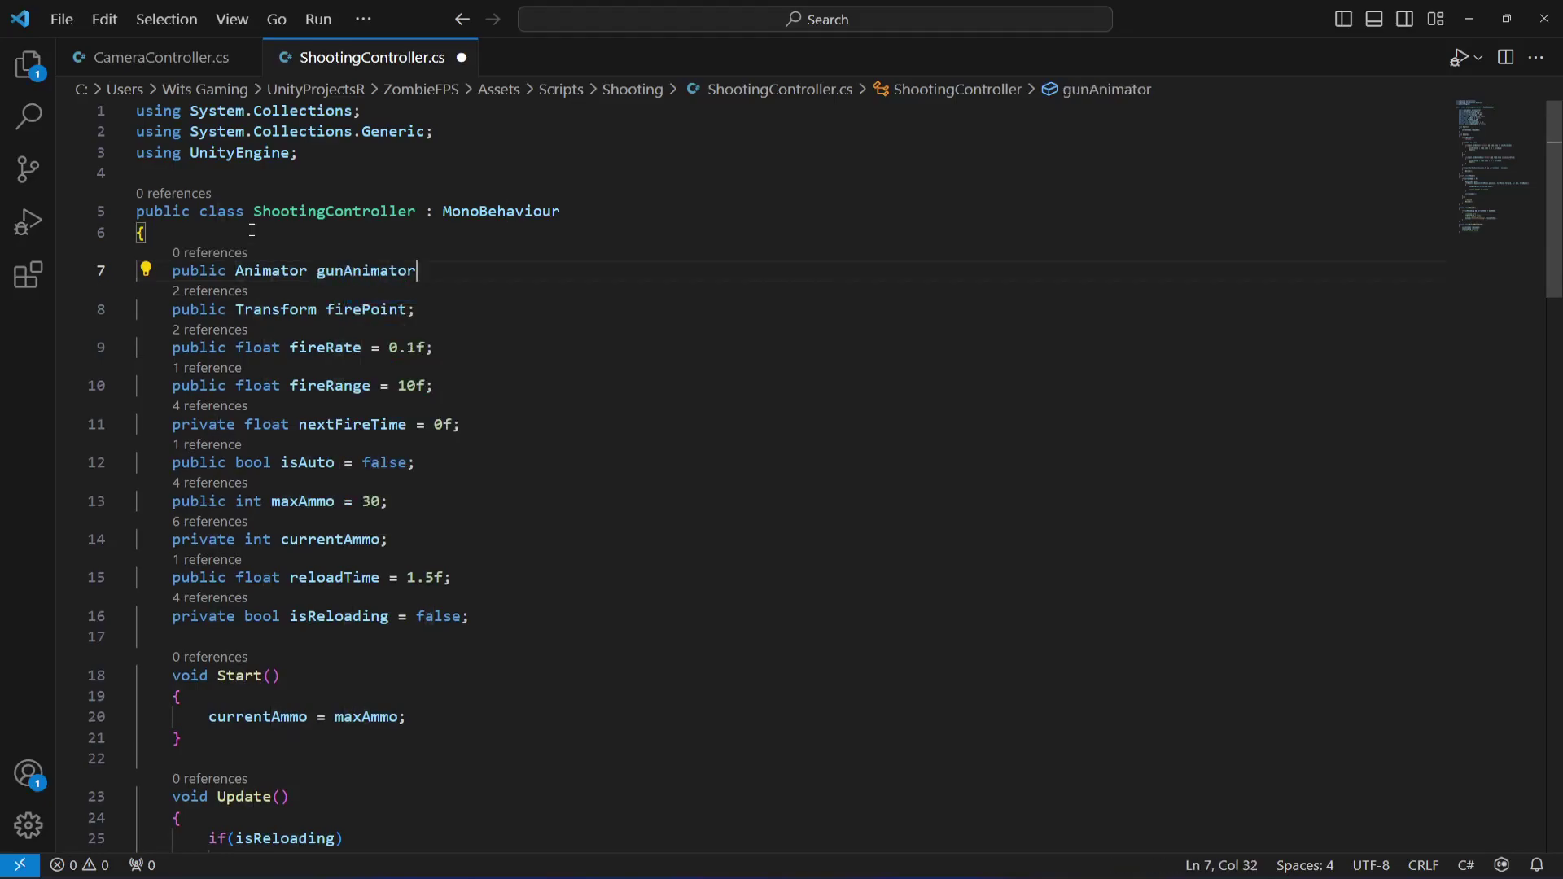
End the Animator declaration with a semicolon, rename the field animator, and save the script
text(;)
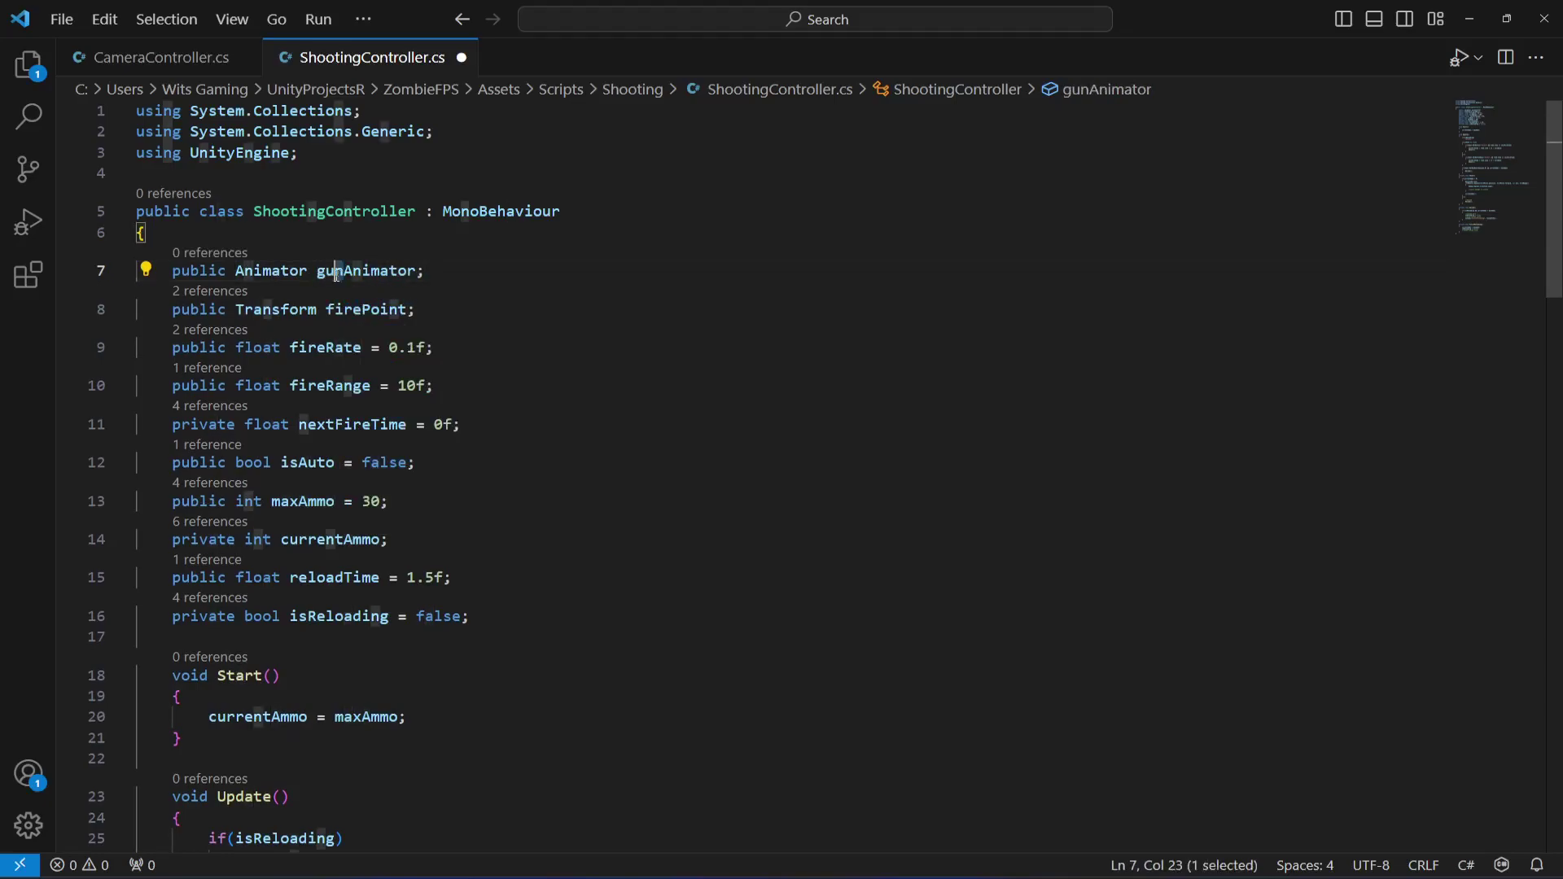
drag(317, 271, 416, 272)
text(Animator)
click(419, 270)
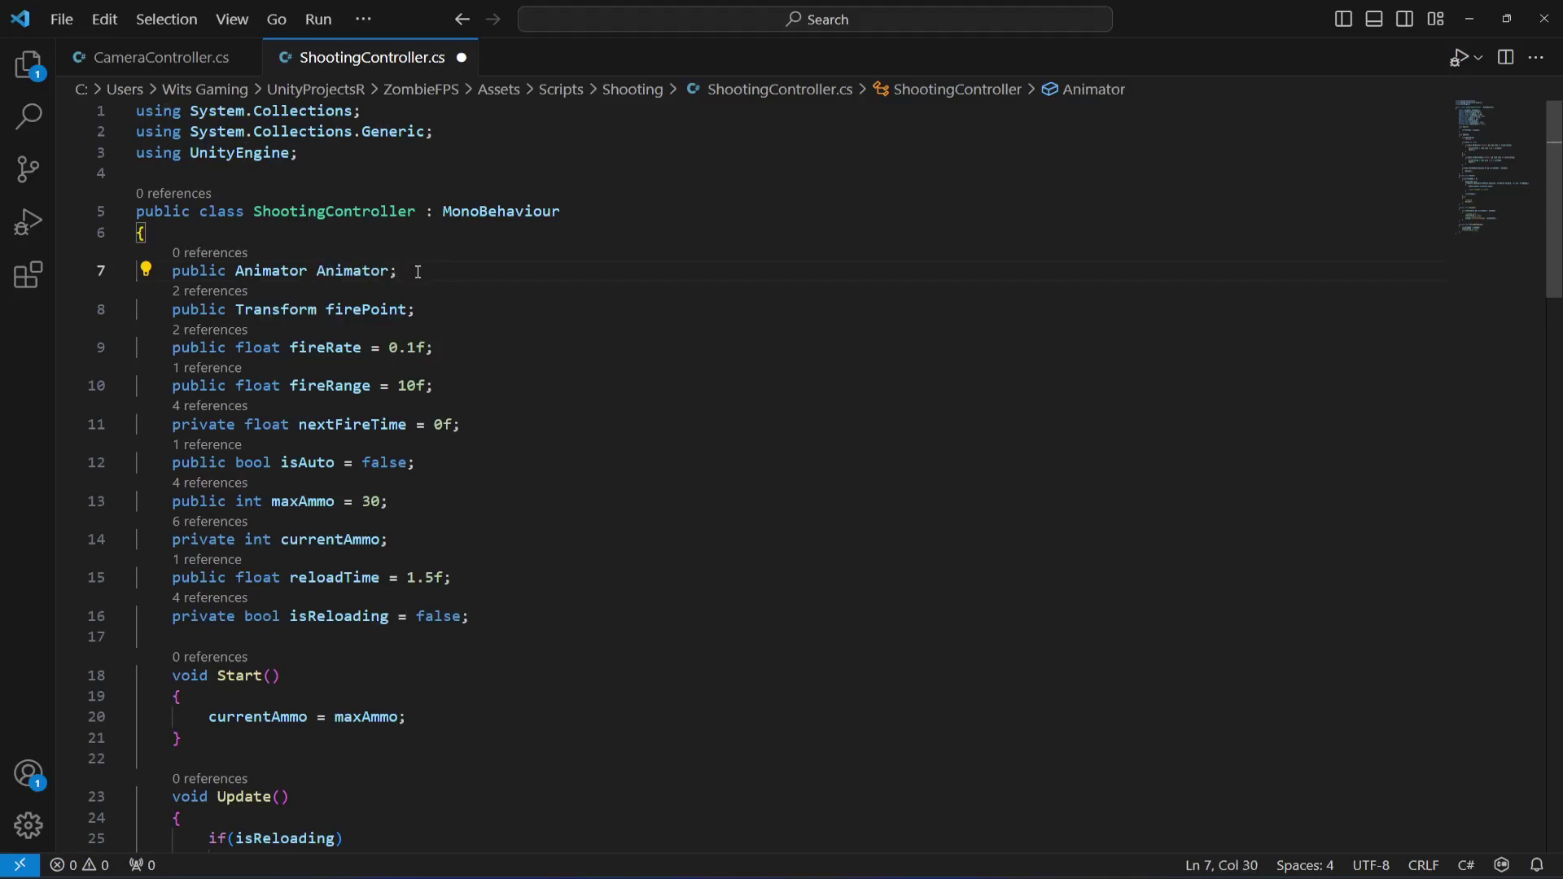
key(ctrl+s)
click(327, 271)
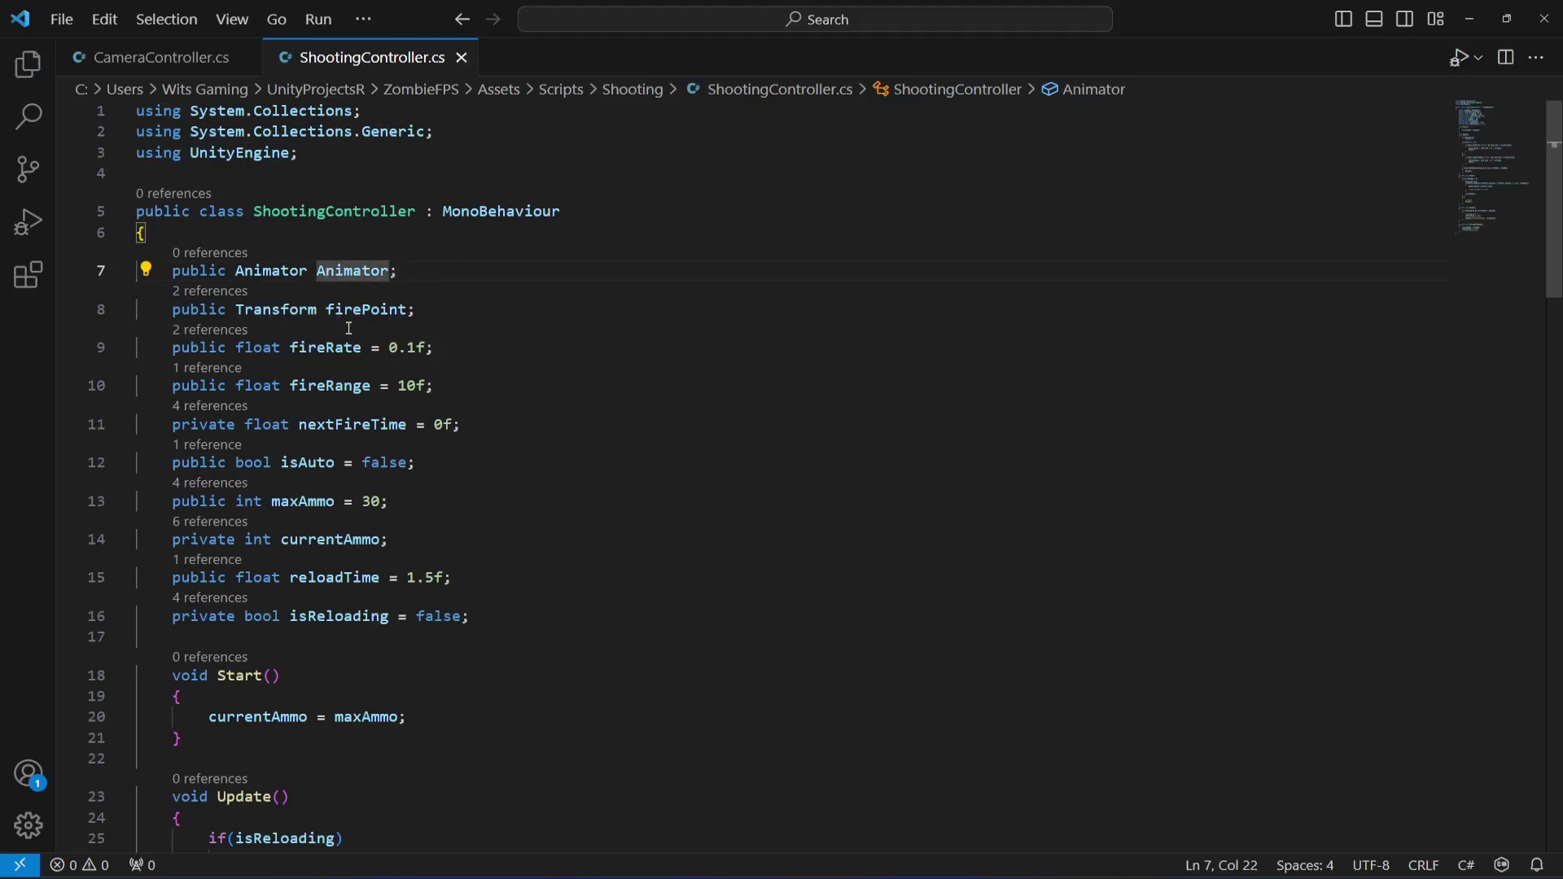
key(BackSpace)
text(a)
click(457, 273)
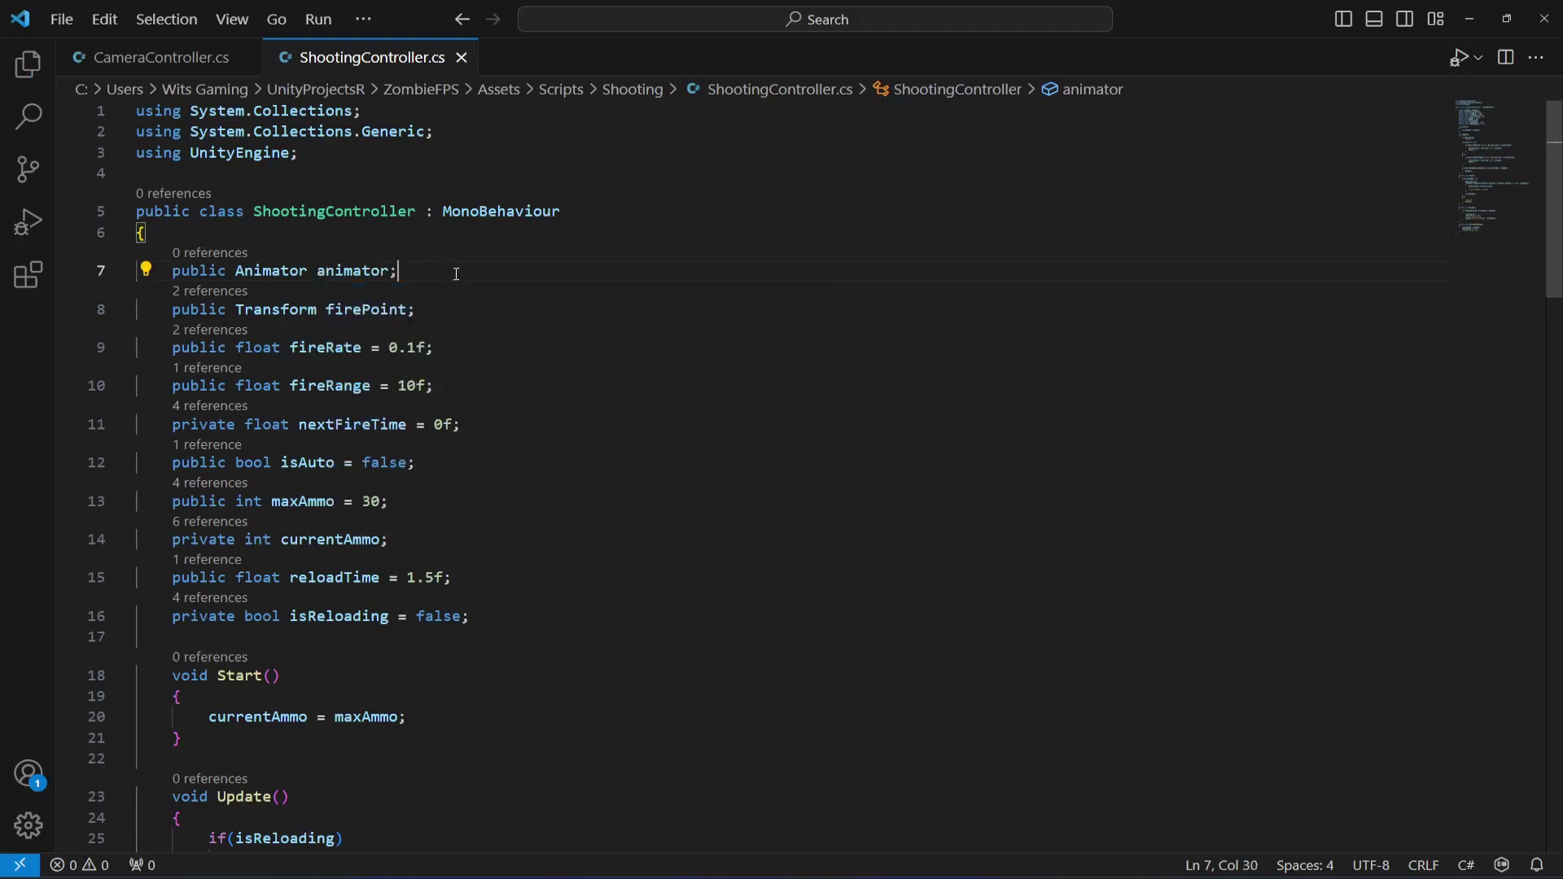
Examine where Update() calls Shoot() and how the Shoot() method handles ammo and the raycast
scroll(444, 271, down, 8)
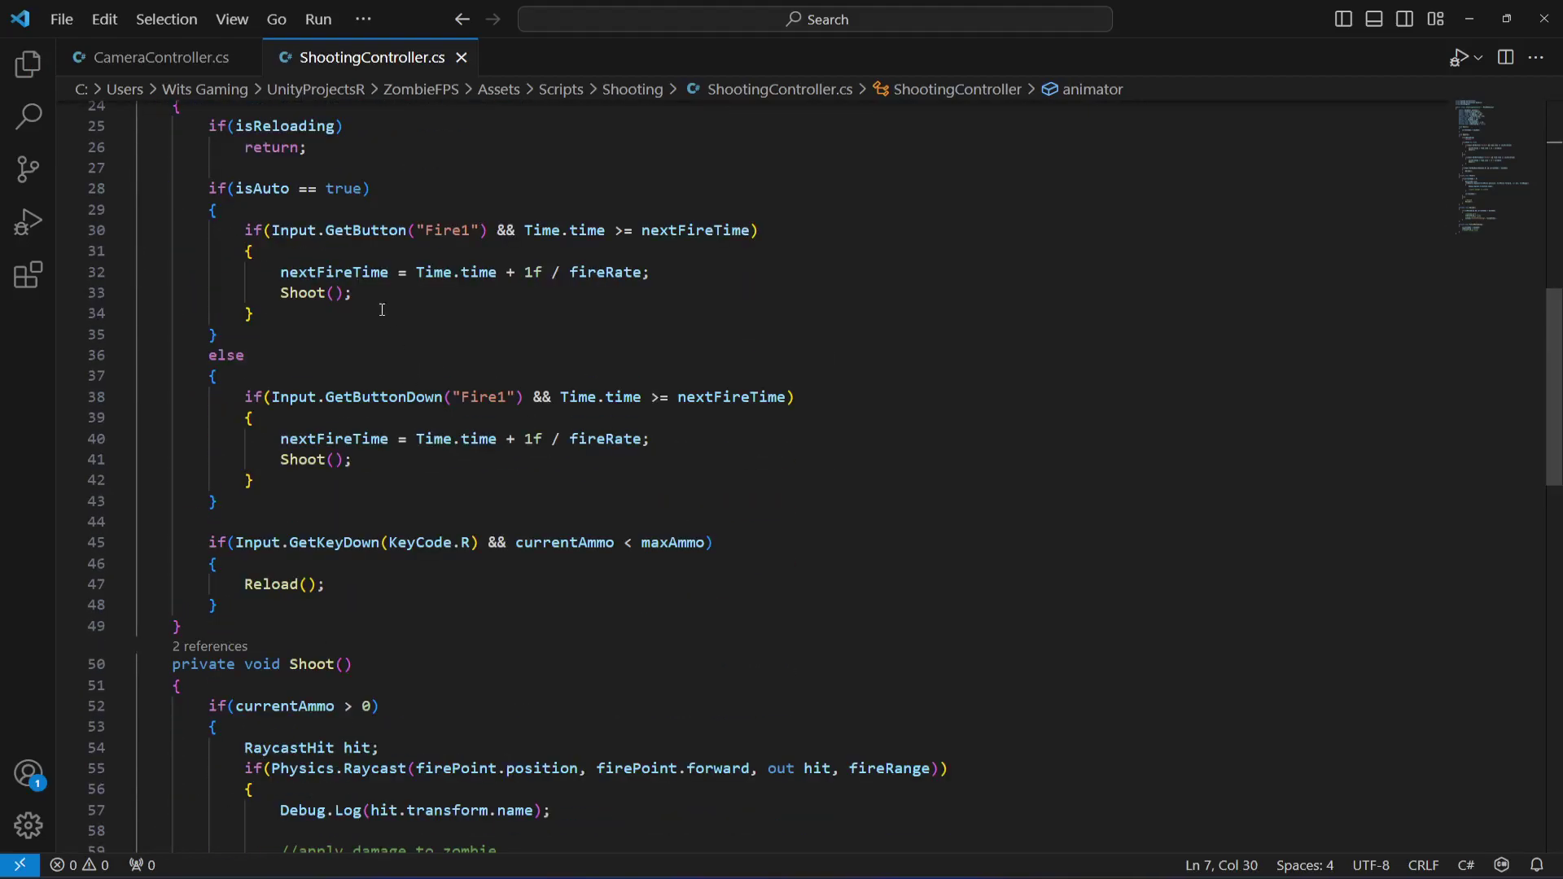
click(390, 300)
key(Down)
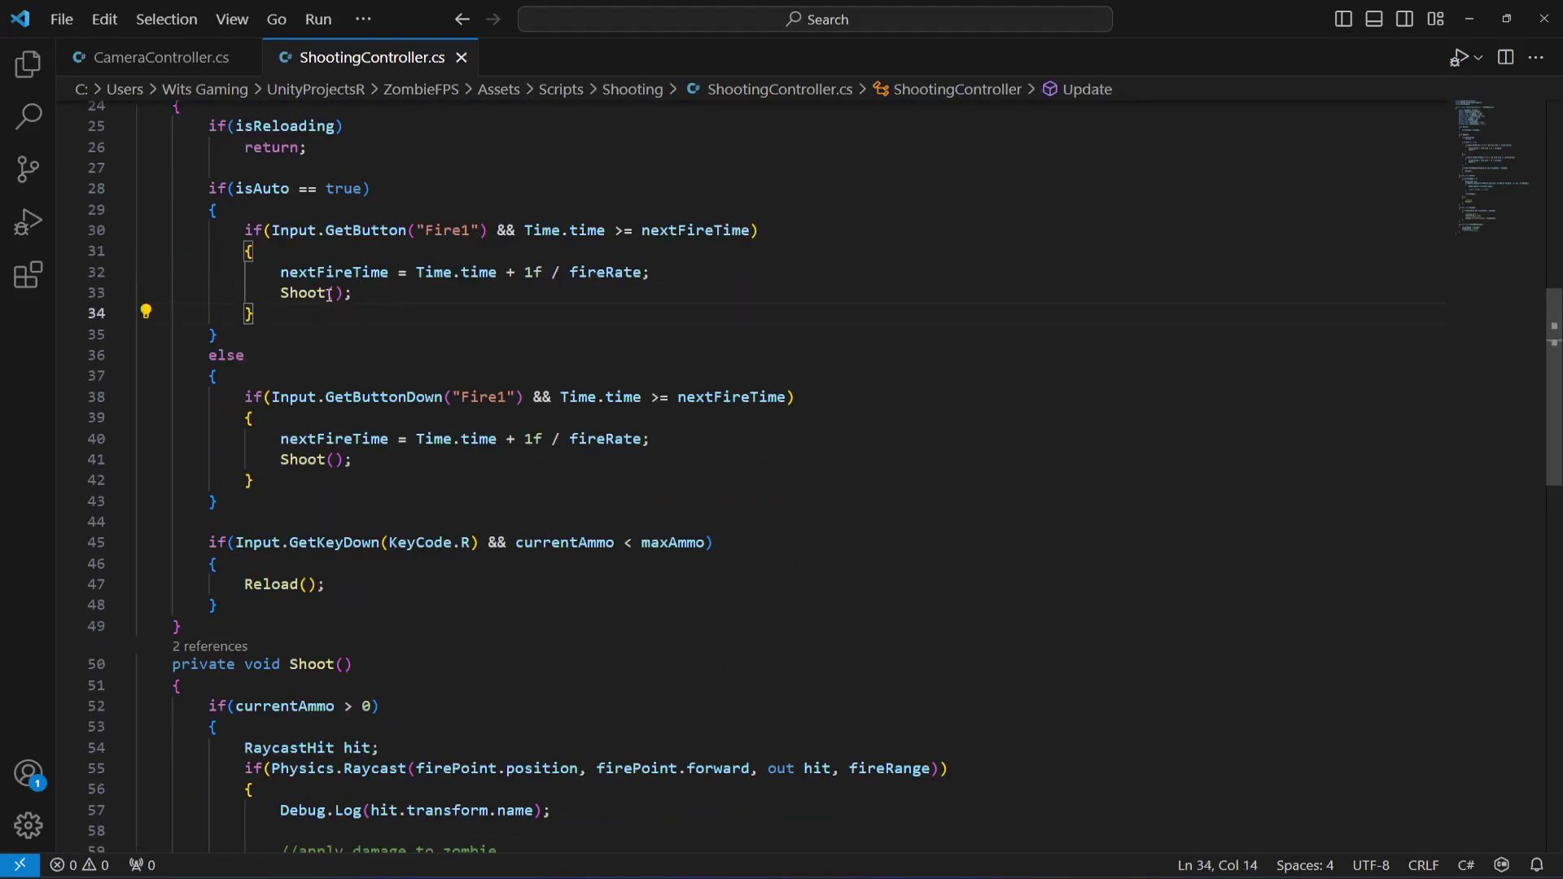
scroll(329, 294, up, 1)
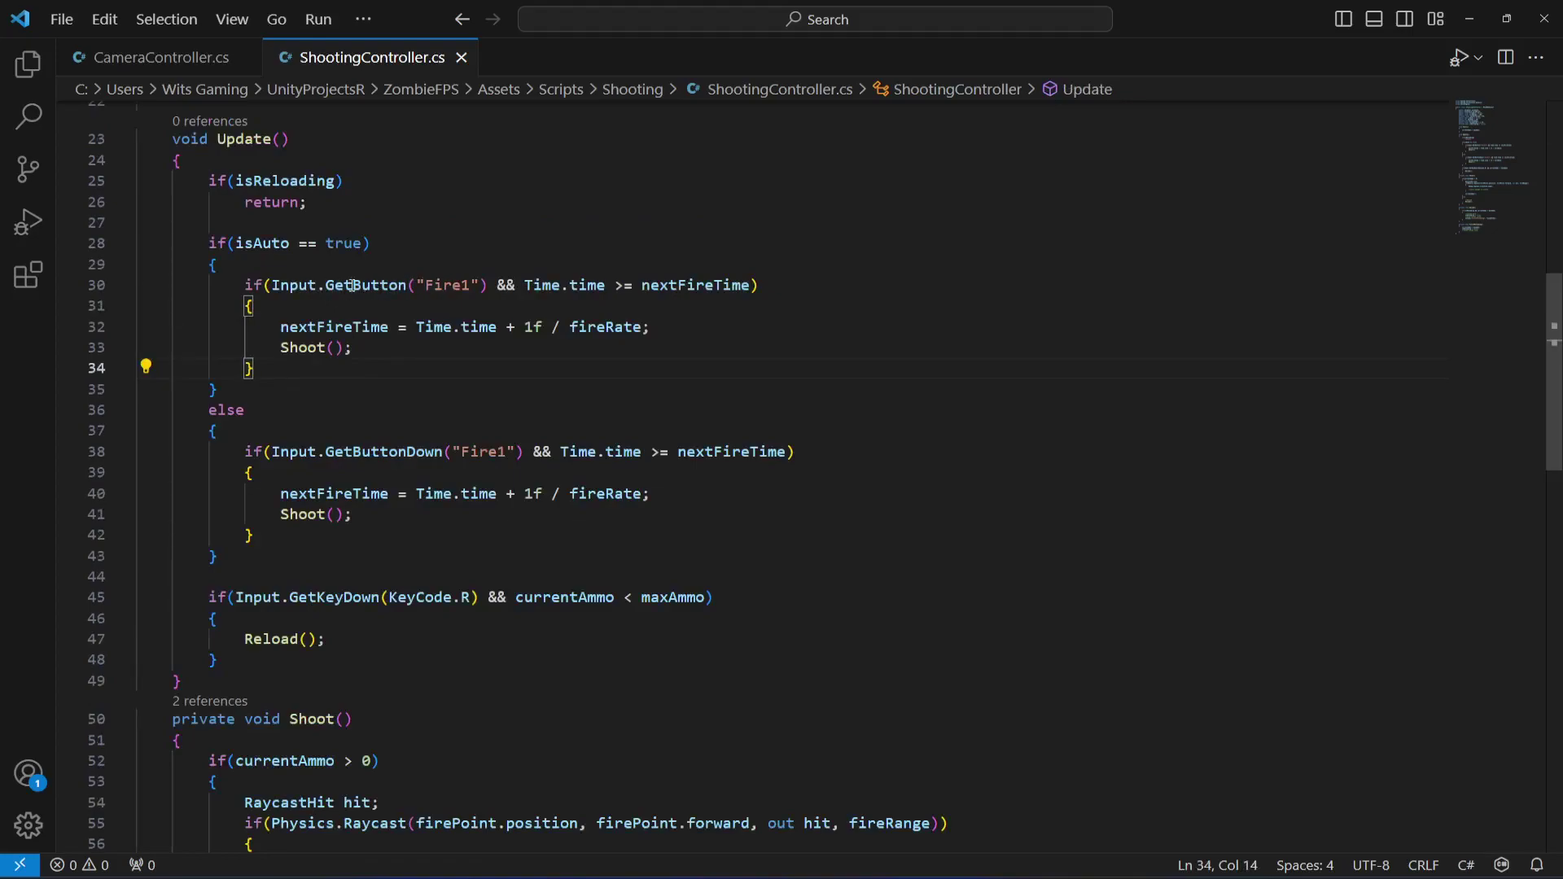
double_click(303, 349)
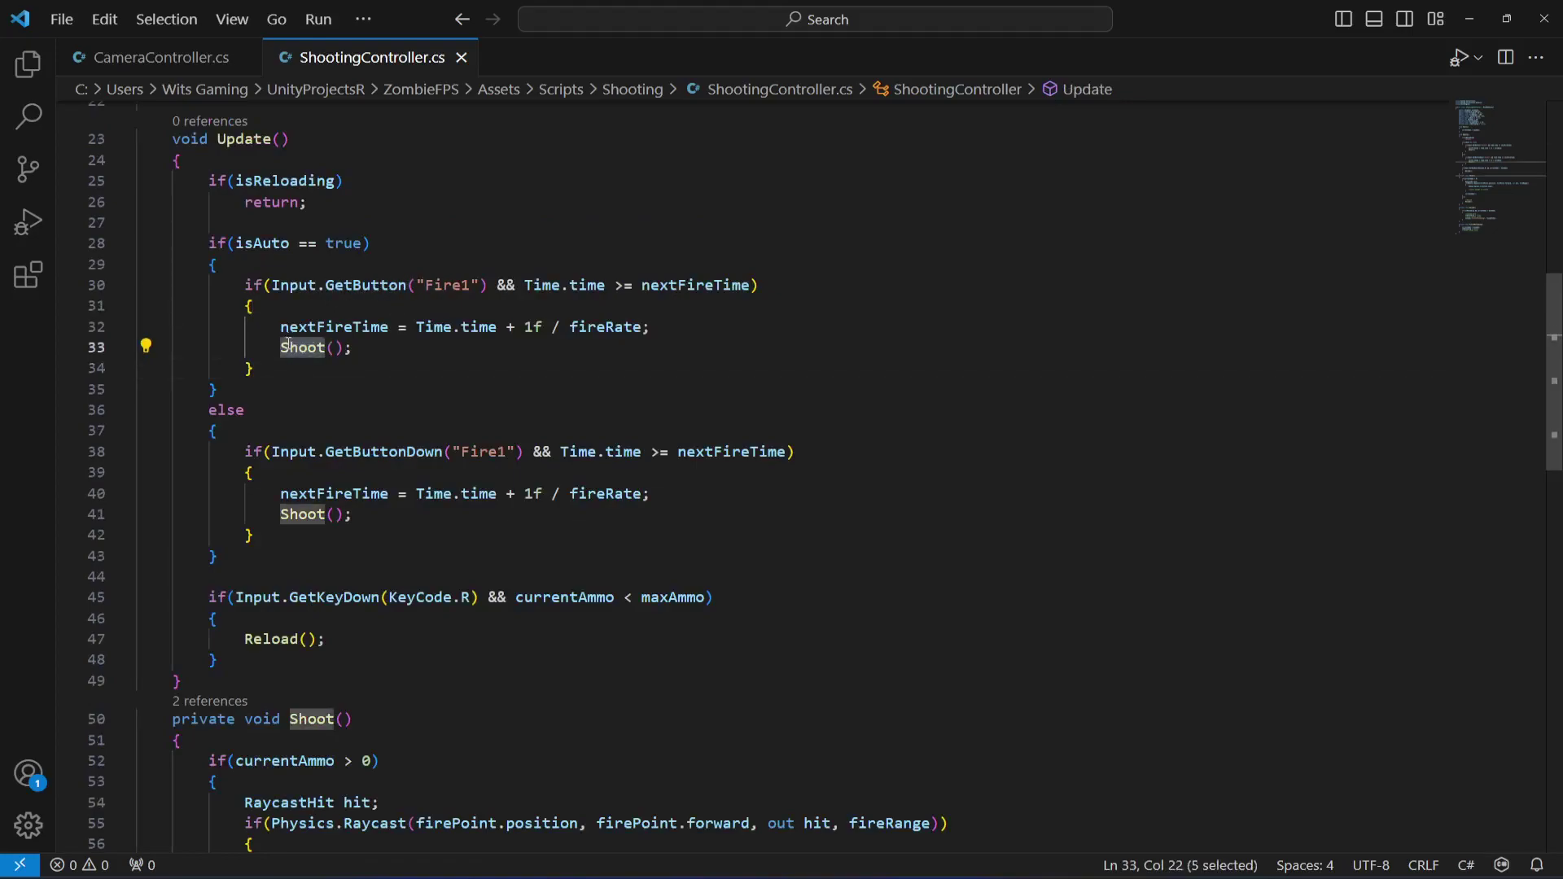
scroll(316, 354, down, 8)
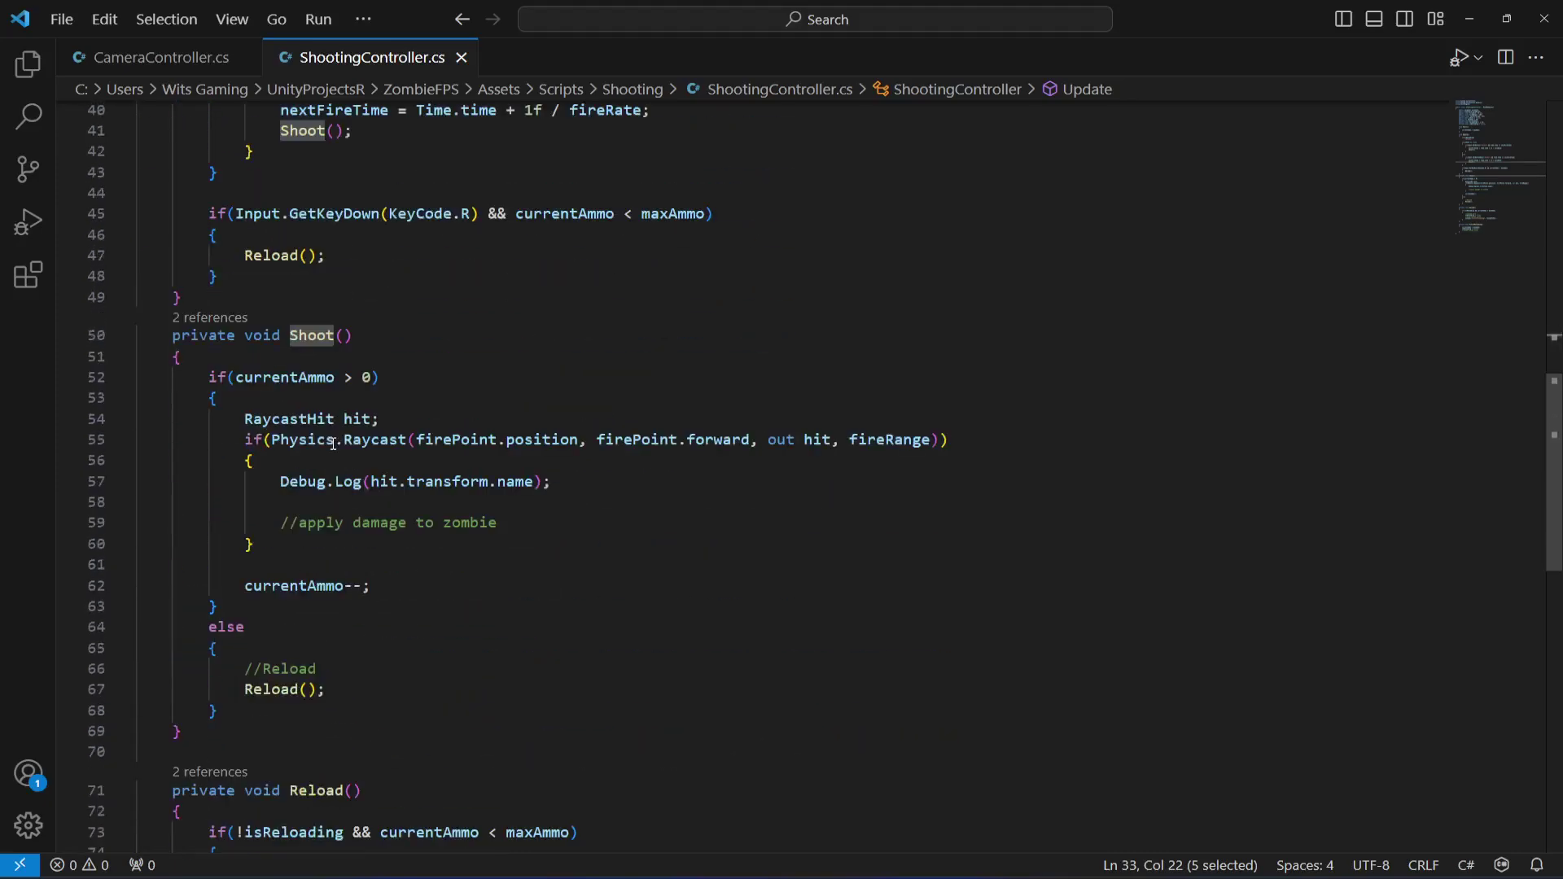
click(294, 264)
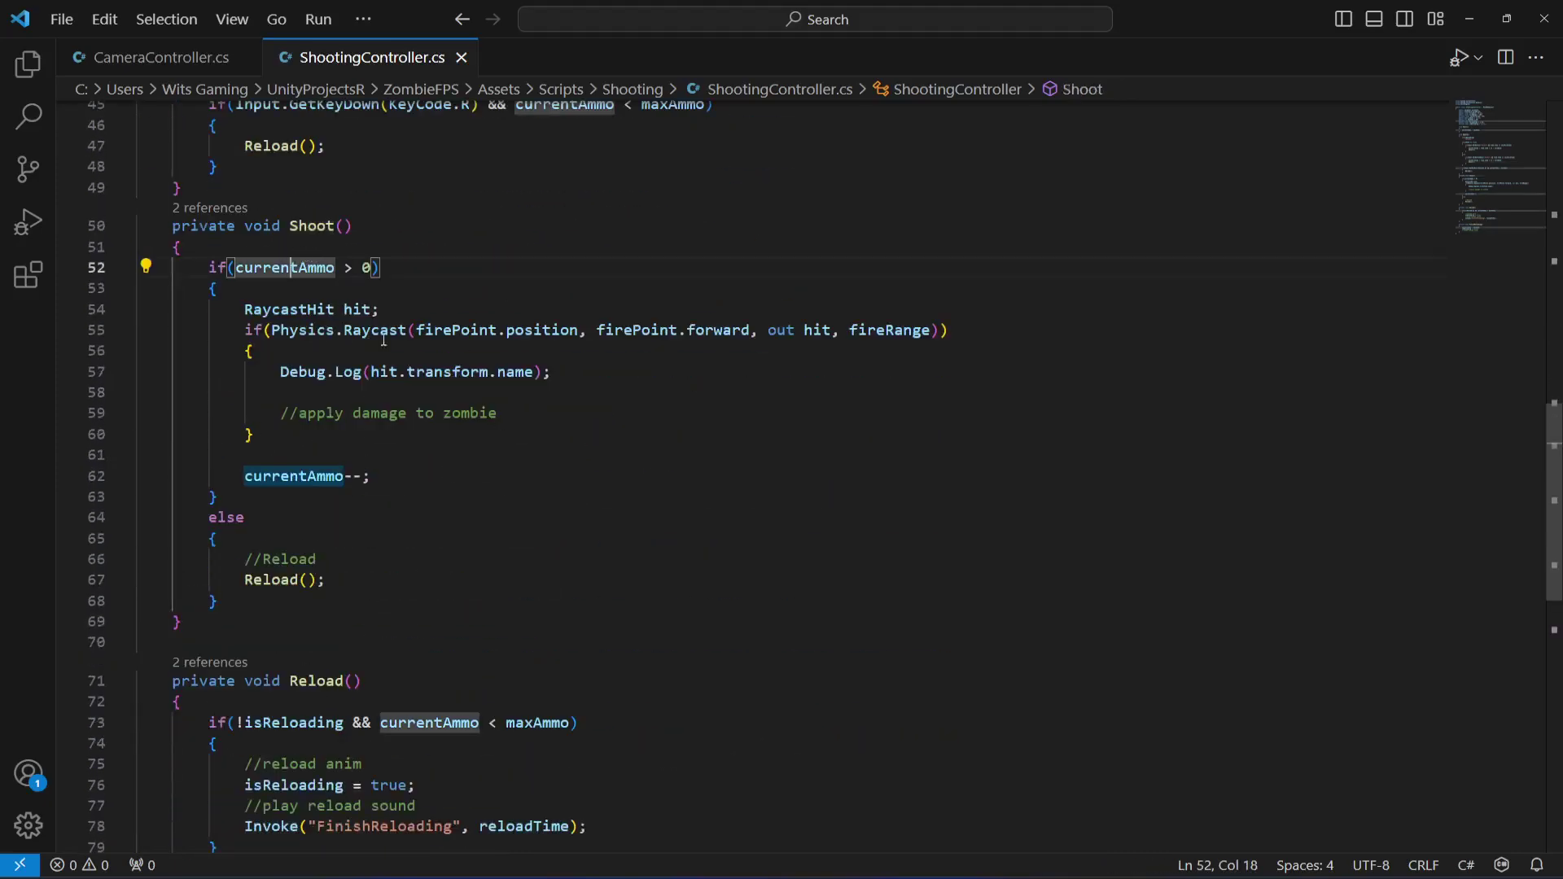
click(259, 435)
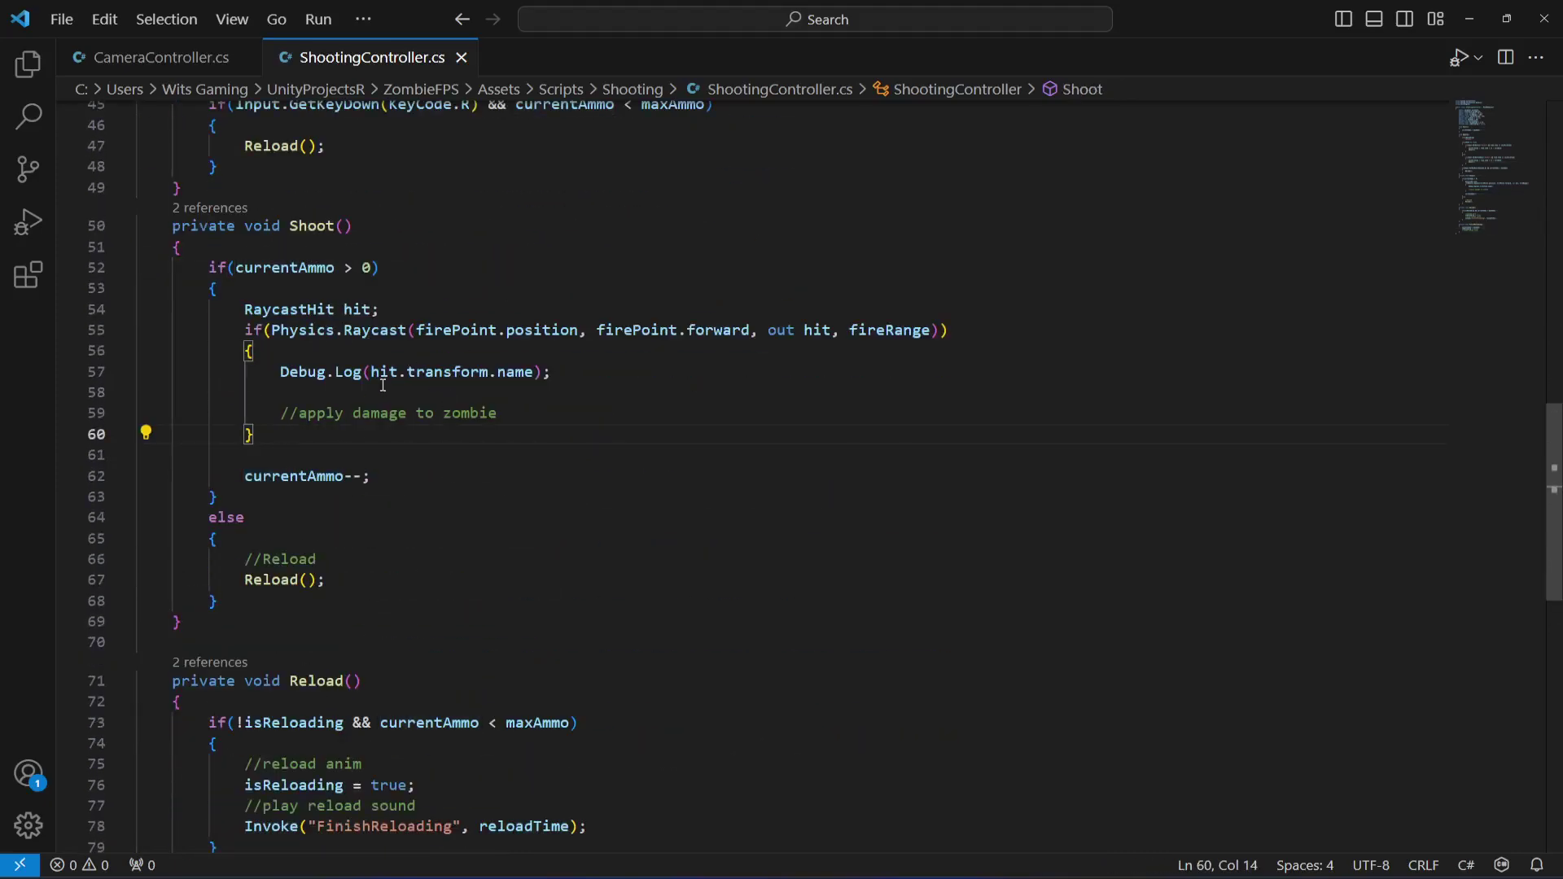
In Shoot(), add animator.SetBool("Shoot", true); after the raycast block, directly above currentAmmo--
click(336, 450)
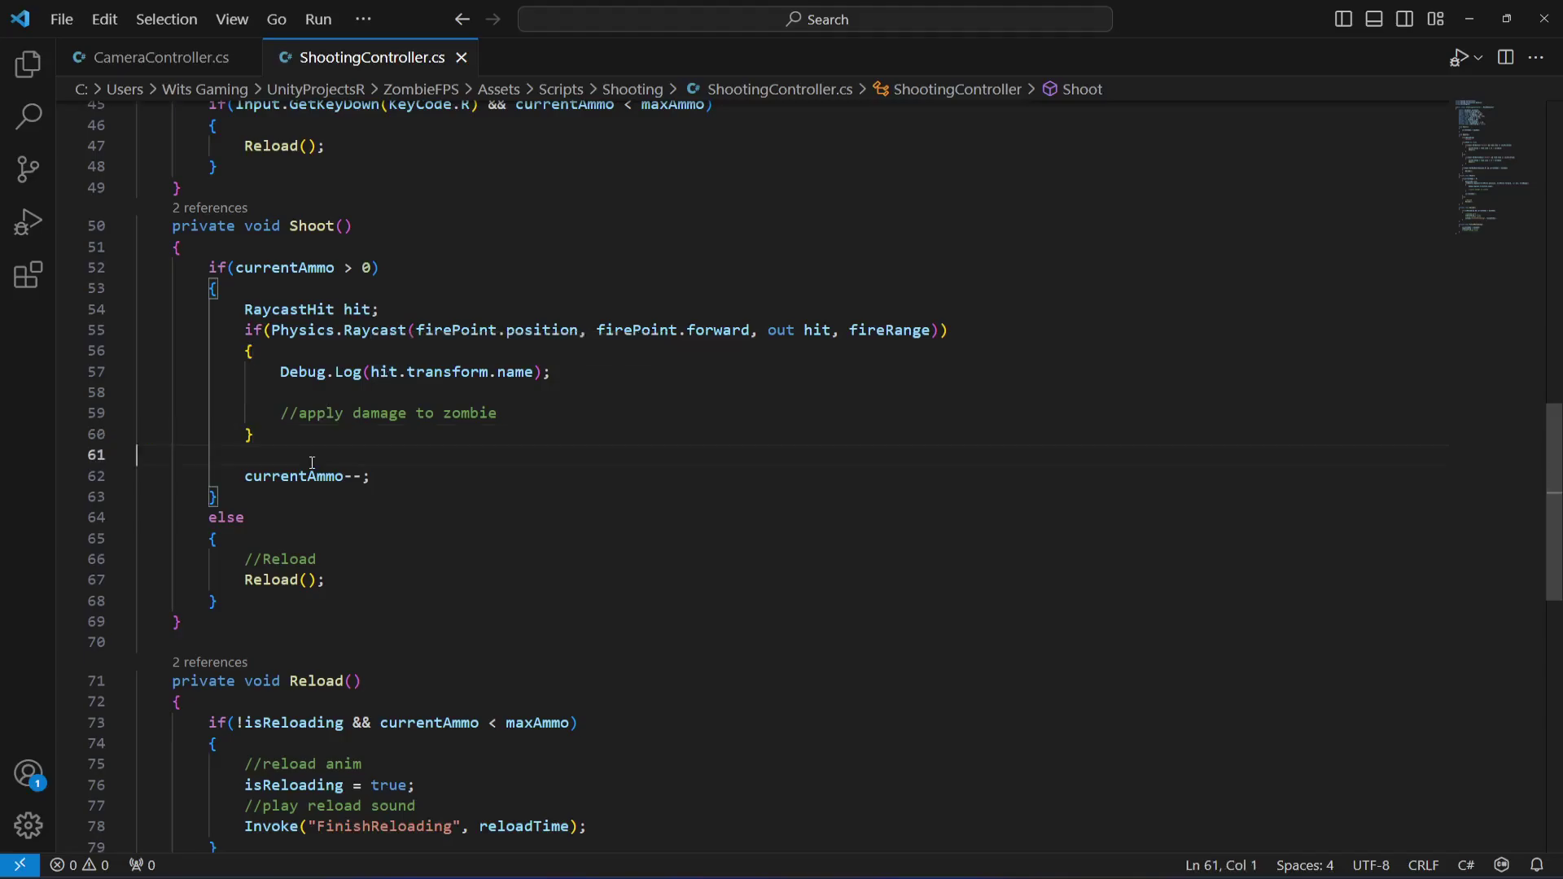
key(Tab)
key(Tab)
key(Tab)
key(Return)
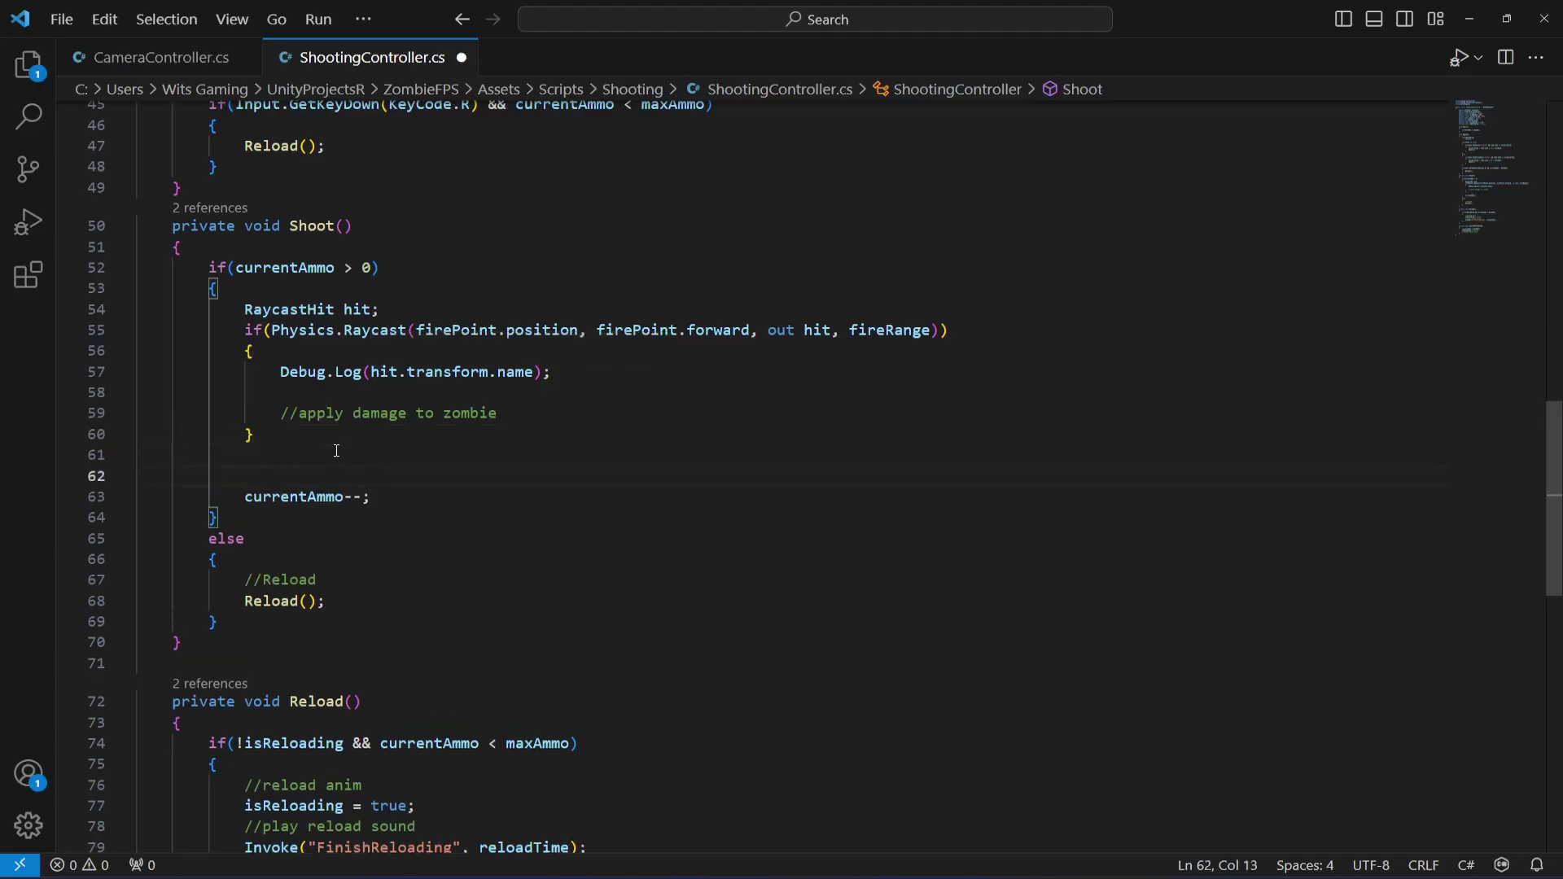
text(ani)
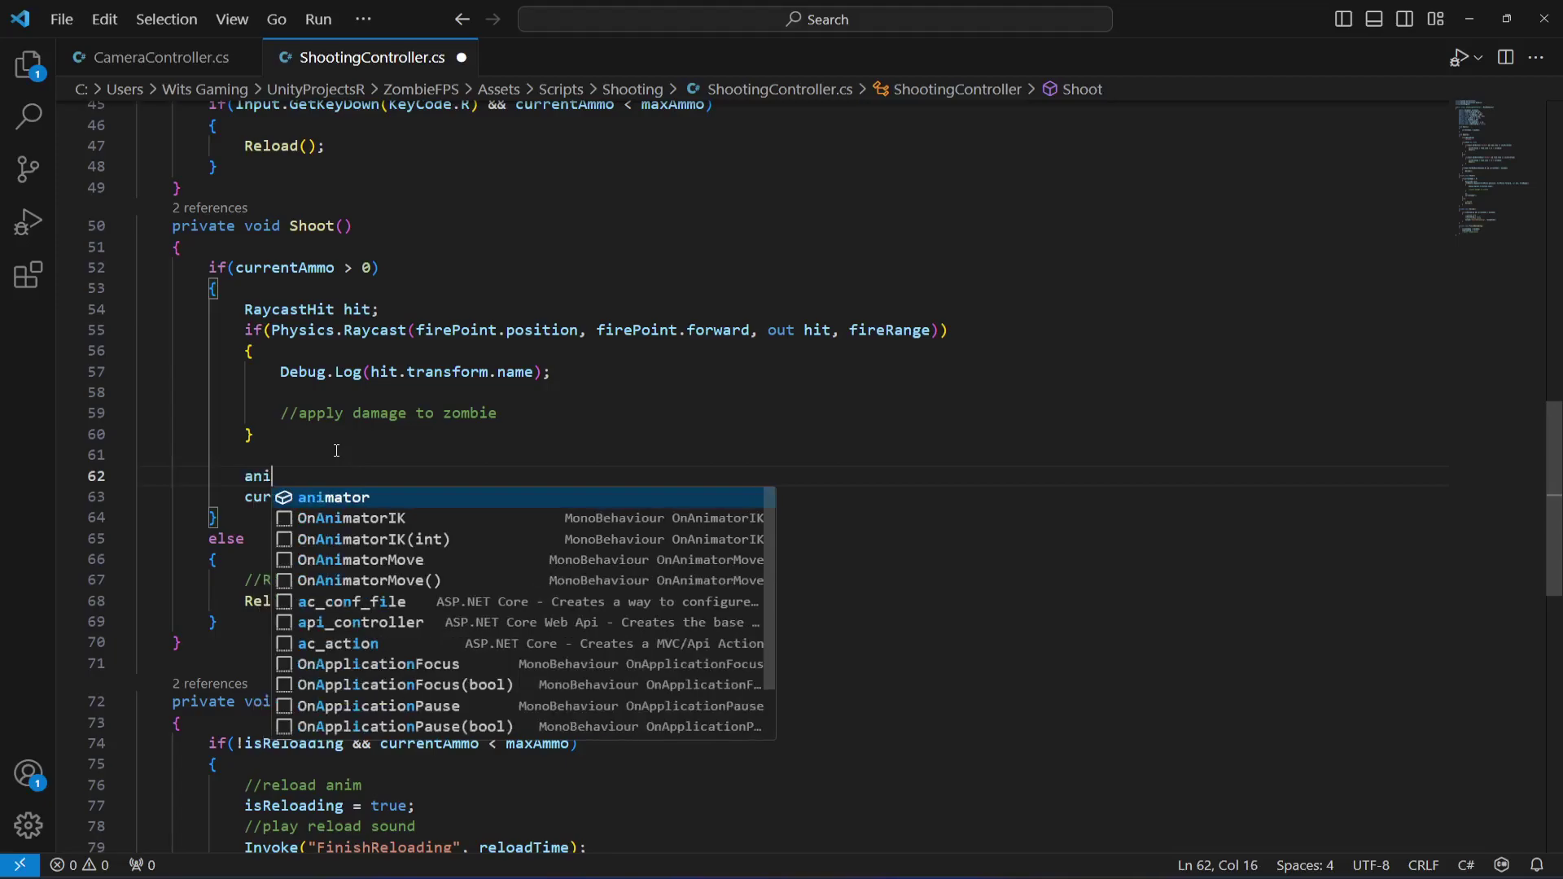
text(mator.)
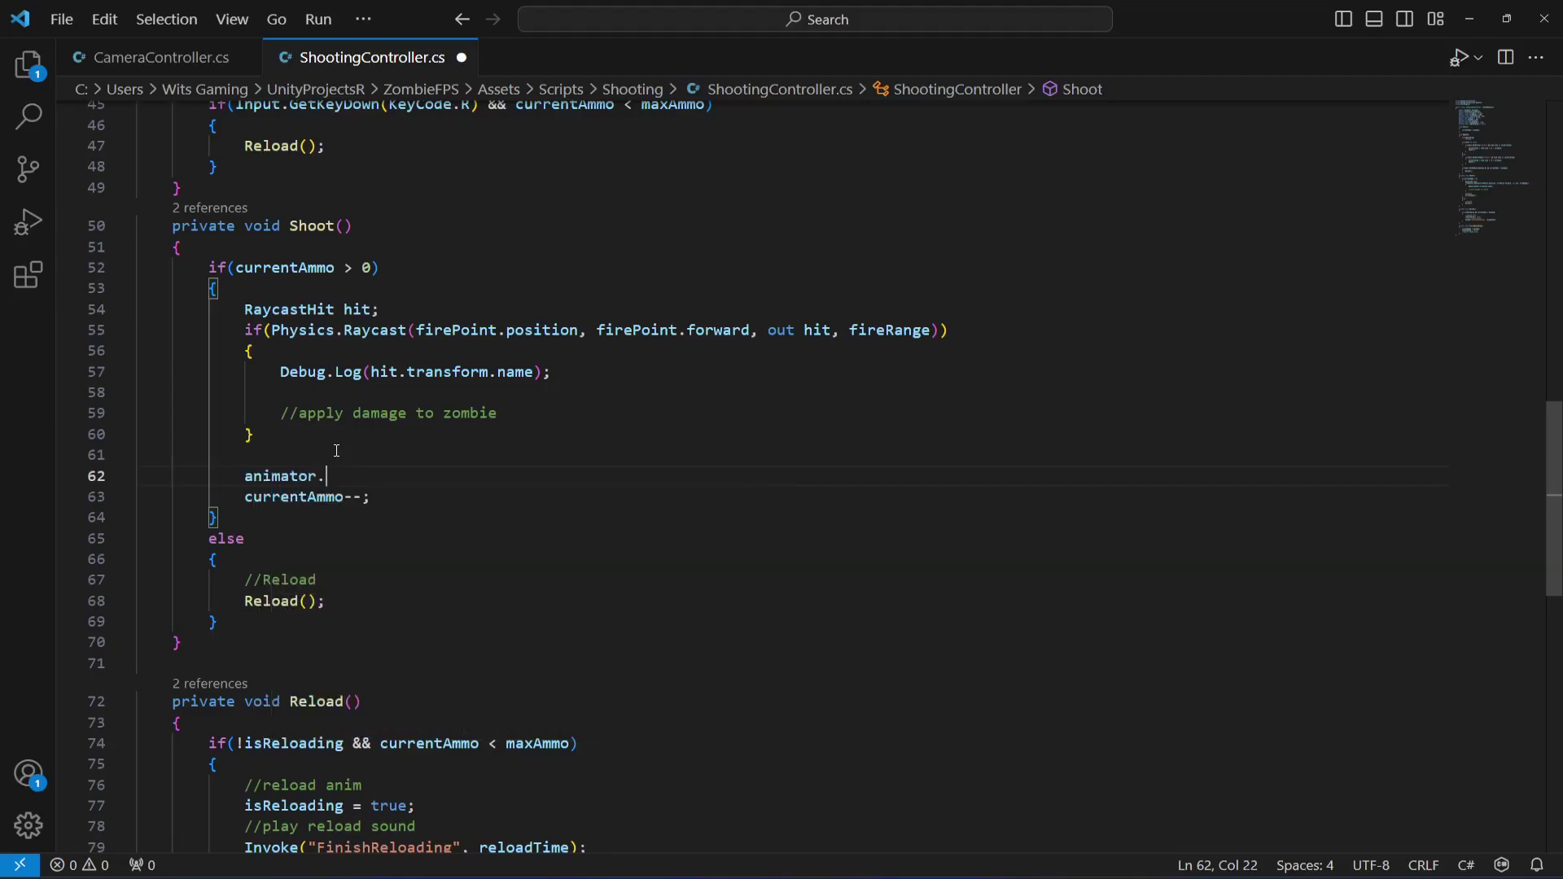
text(SetBoo)
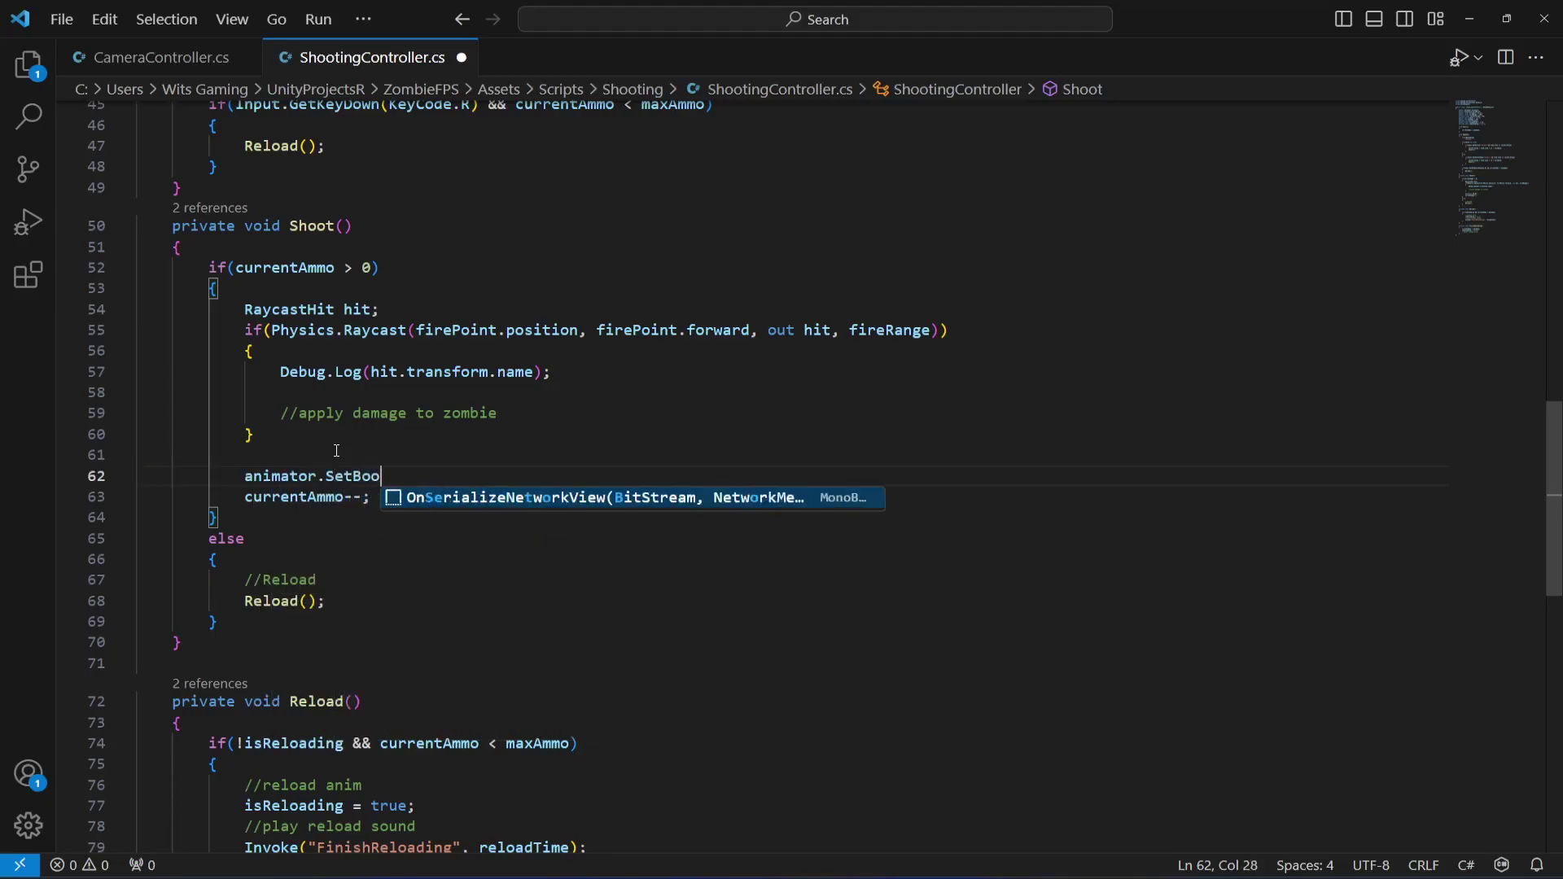
text(l("Sh)
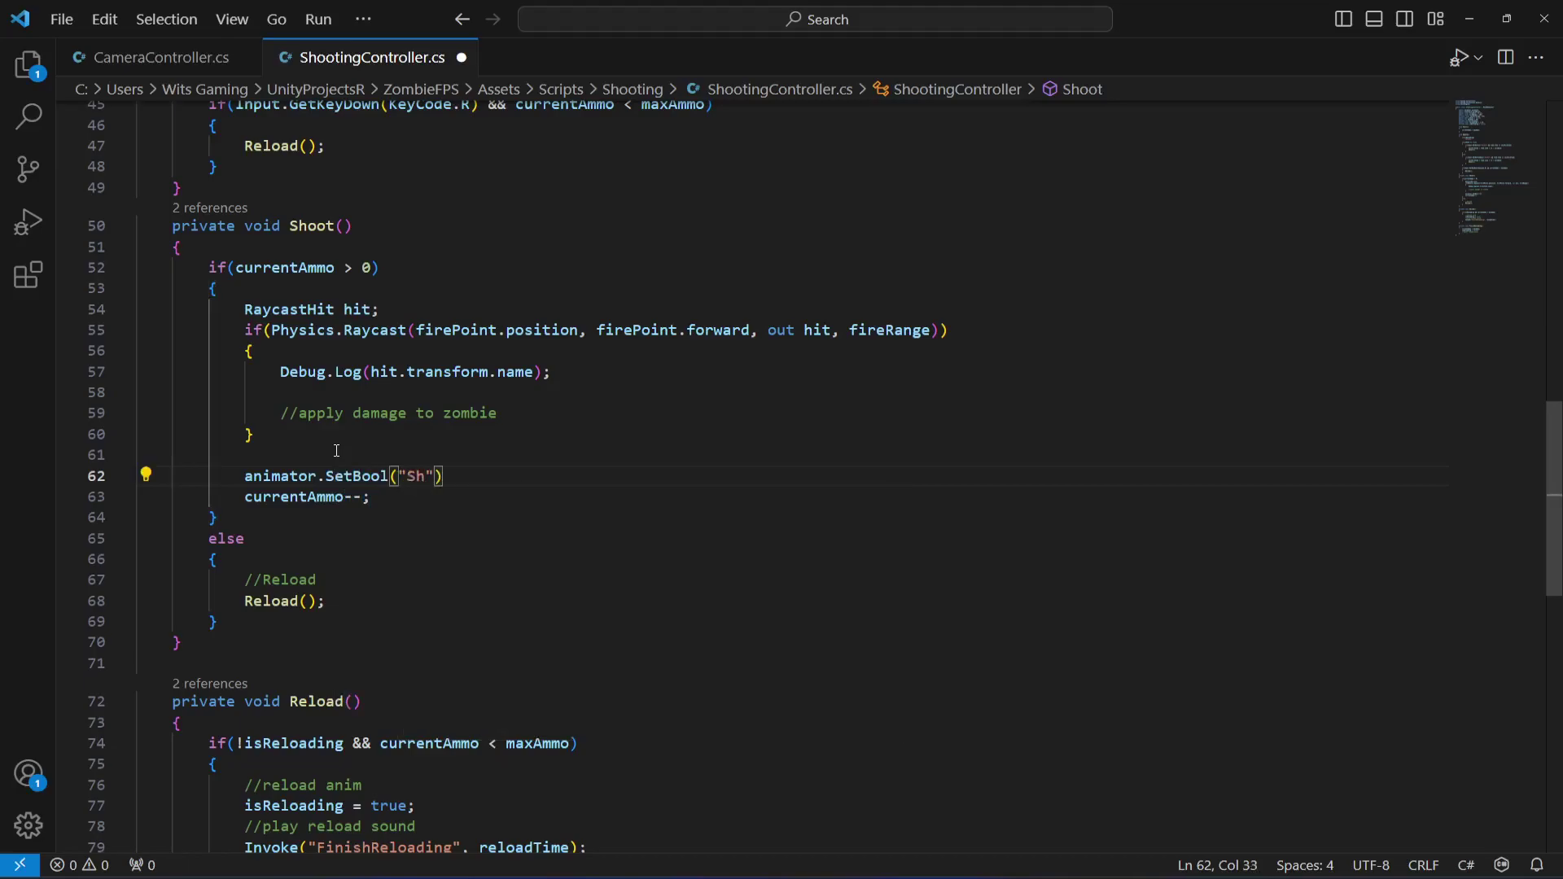
text(oot", true)
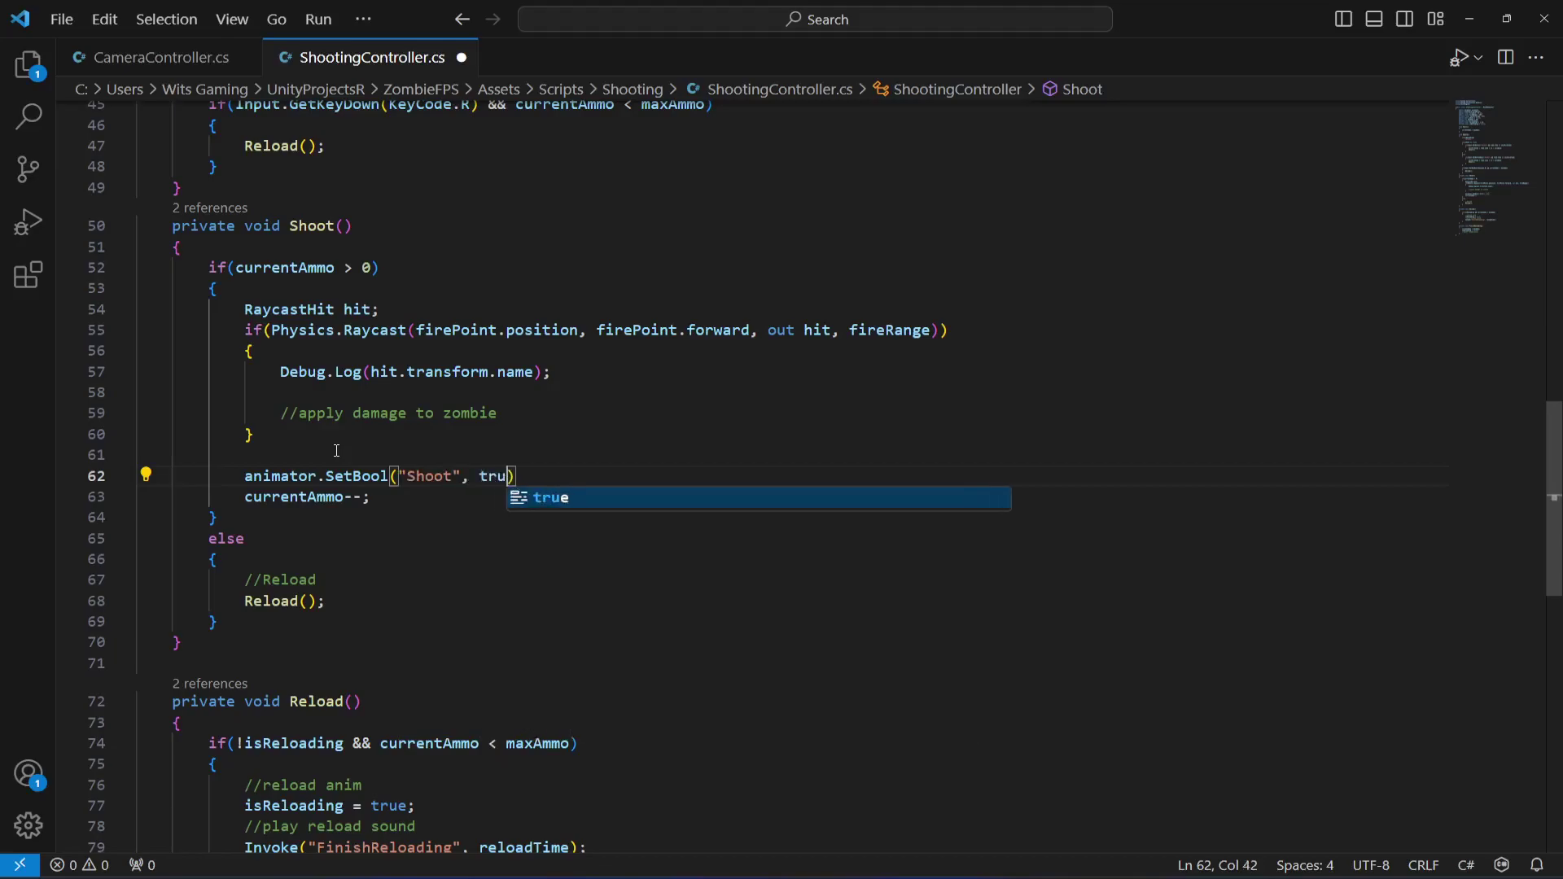
text();)
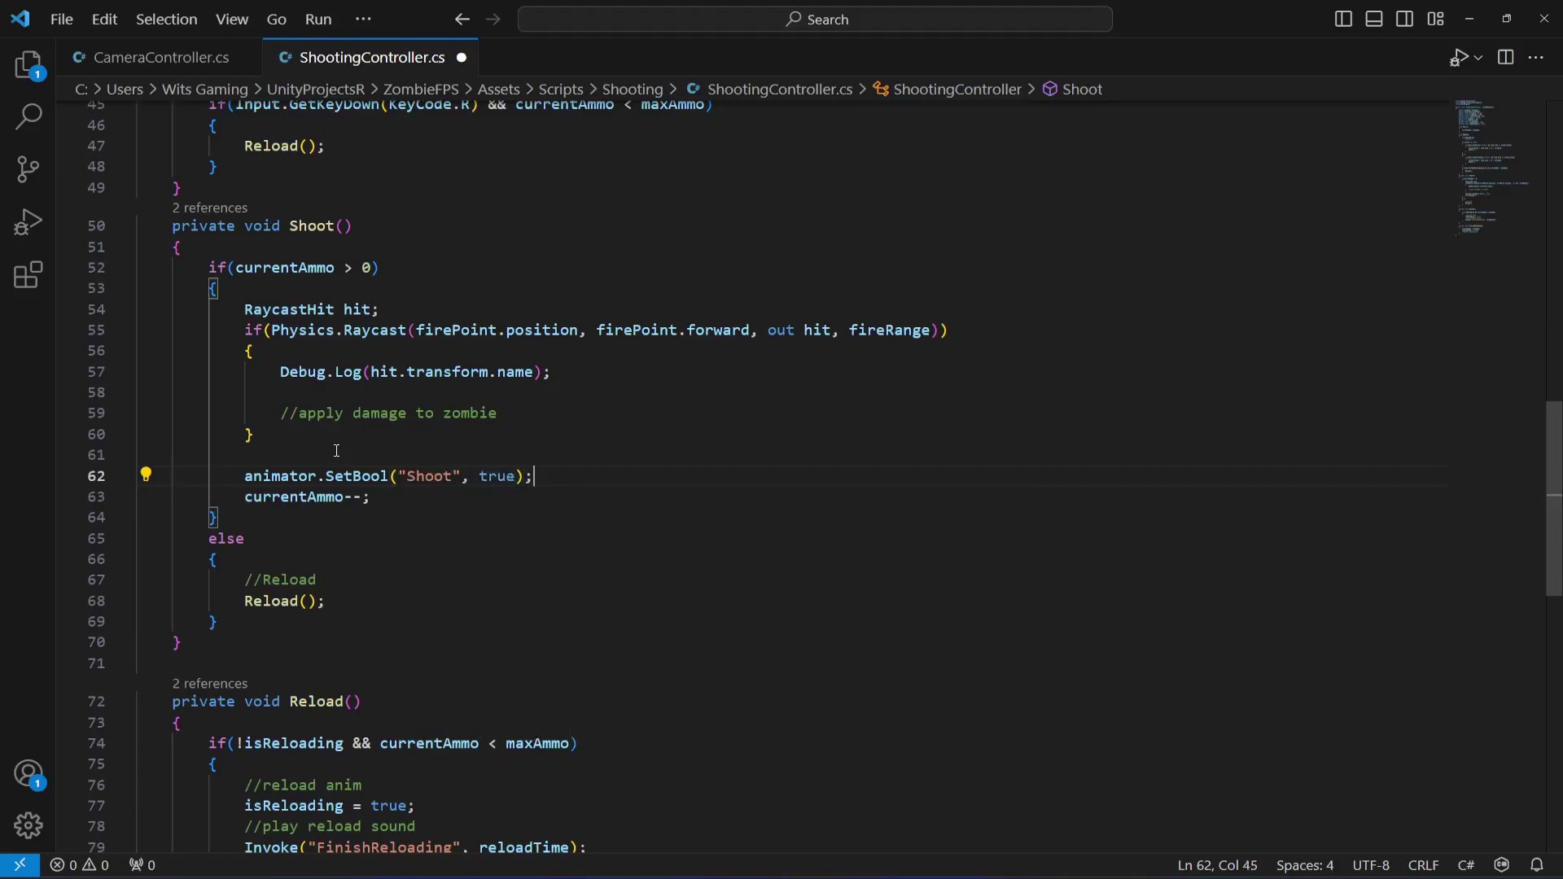
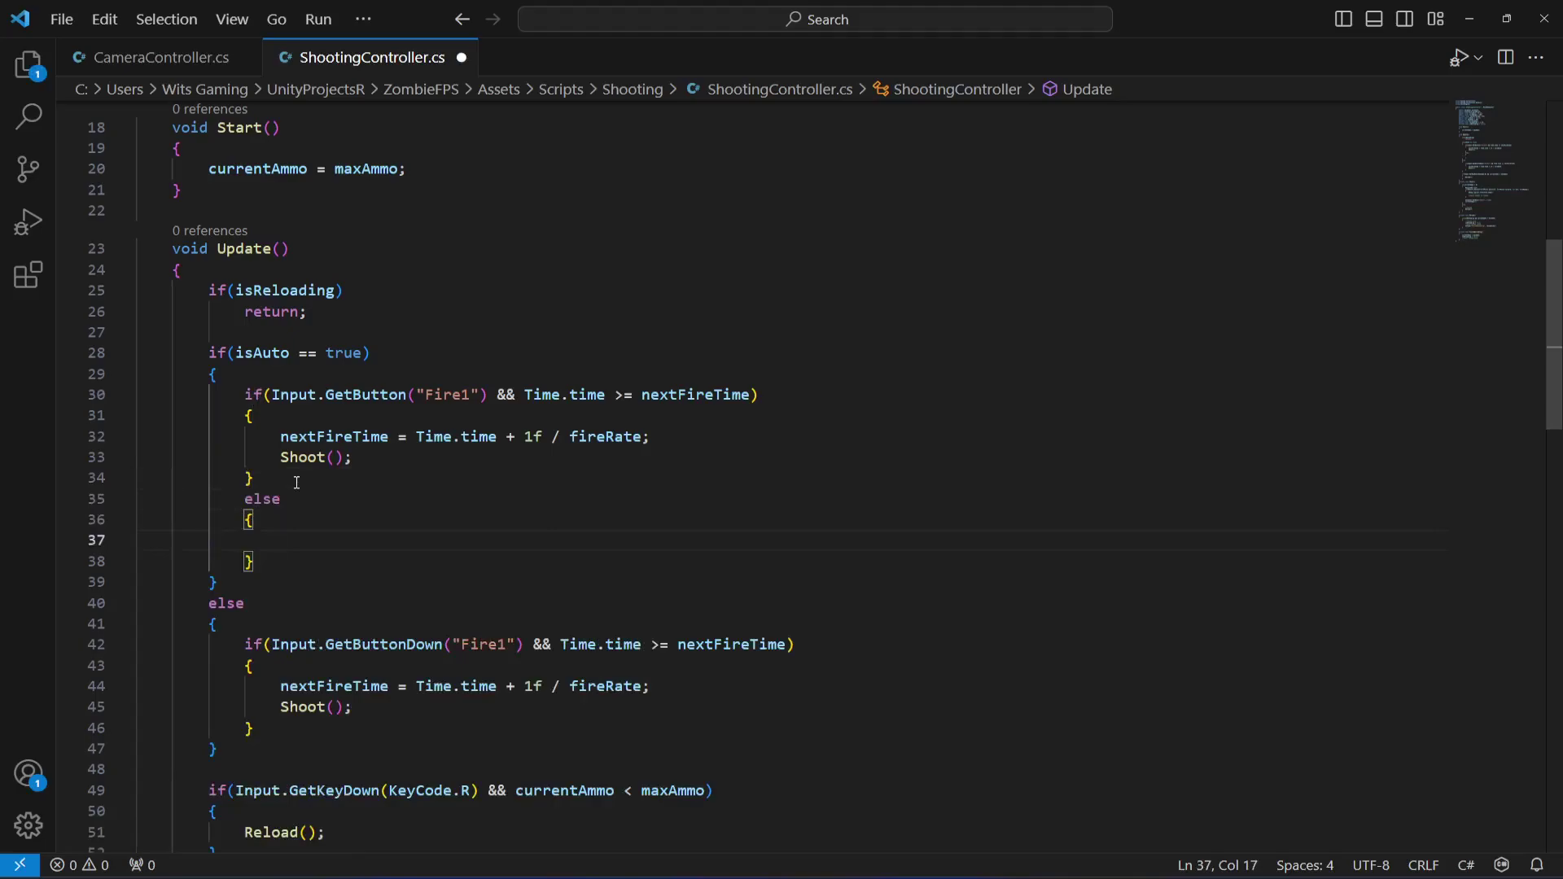
Put animator.SetBool("Shoot", false); in the else block of the automatic-fire input check in Update()
key(Left)
key(Left)
key(shift+Left)
key(shift+Left)
key(shift+Left)
key(shift+Left)
text(false)
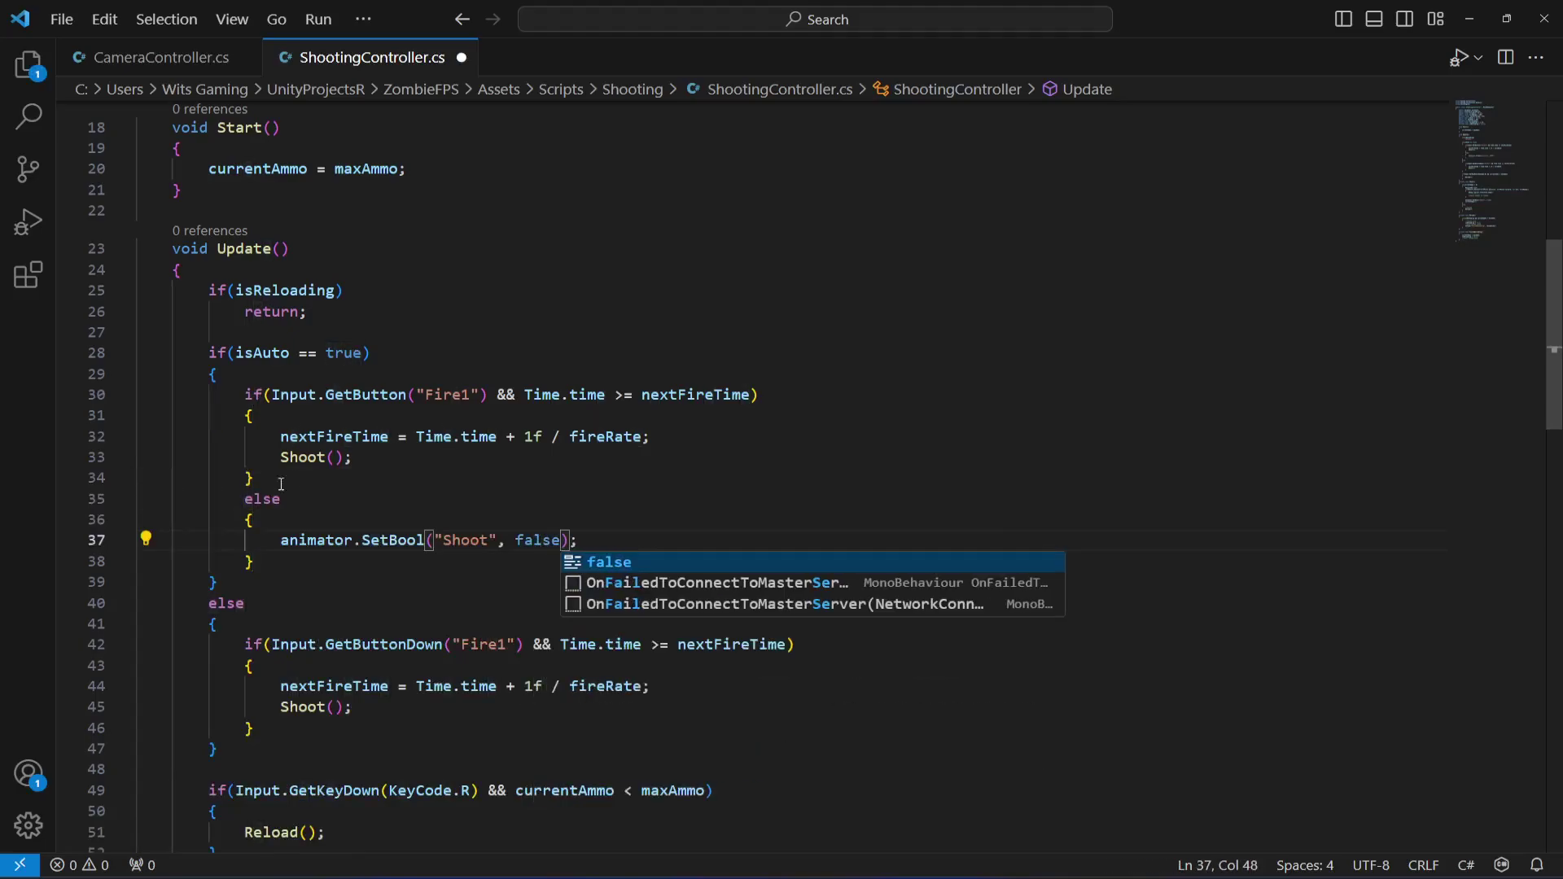
Copy the else block that sets Shoot to false after the GetButtonDown fire check and save the script
drag(261, 557, 245, 506)
key(ctrl+c)
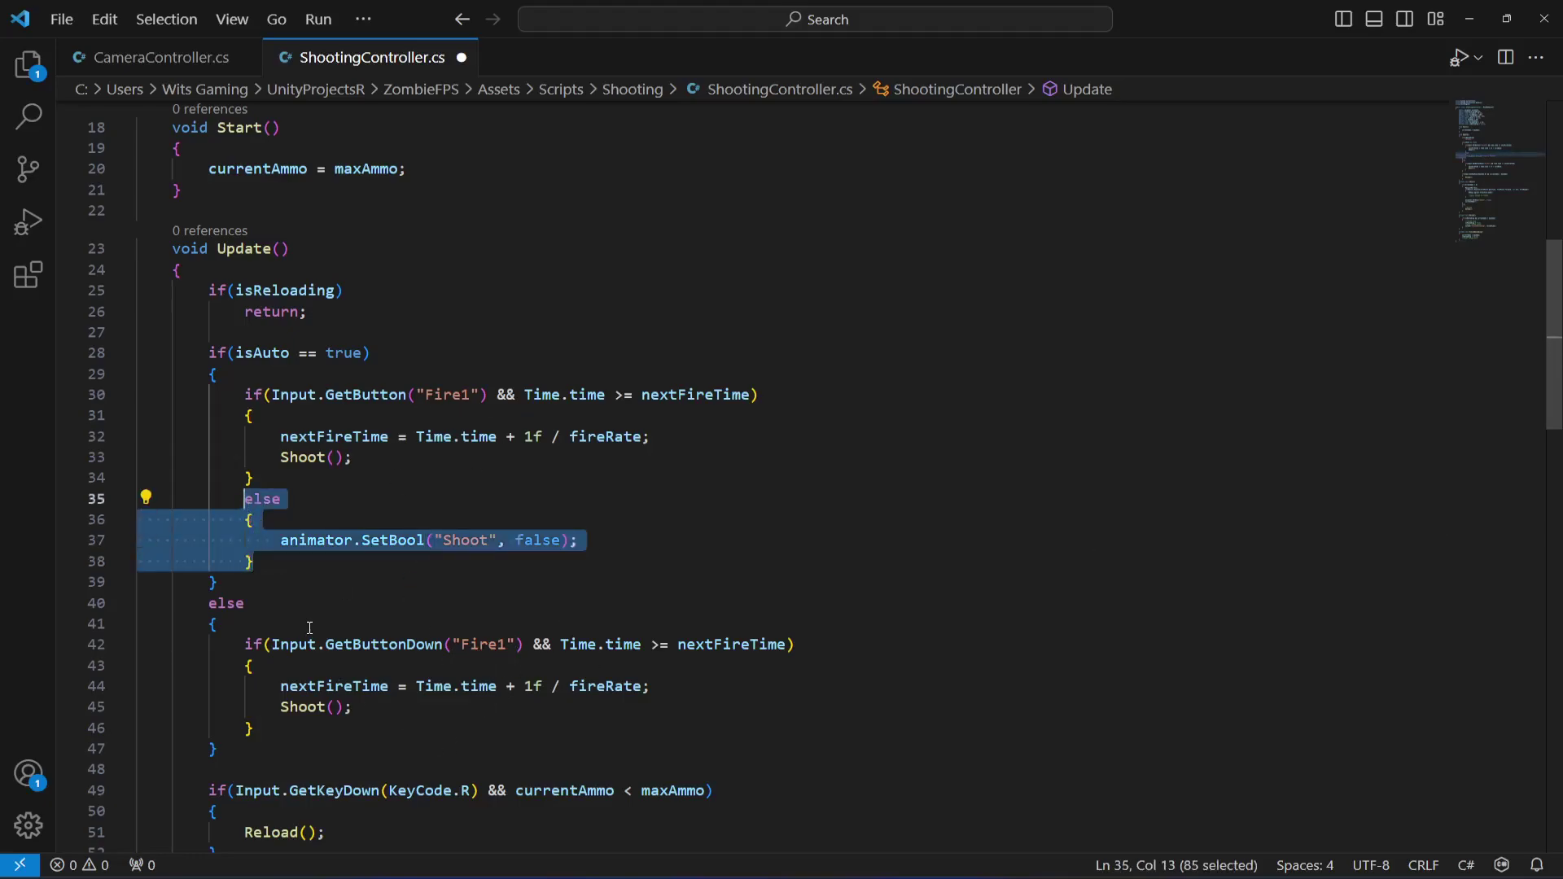
scroll(354, 601, down, 2)
click(296, 562)
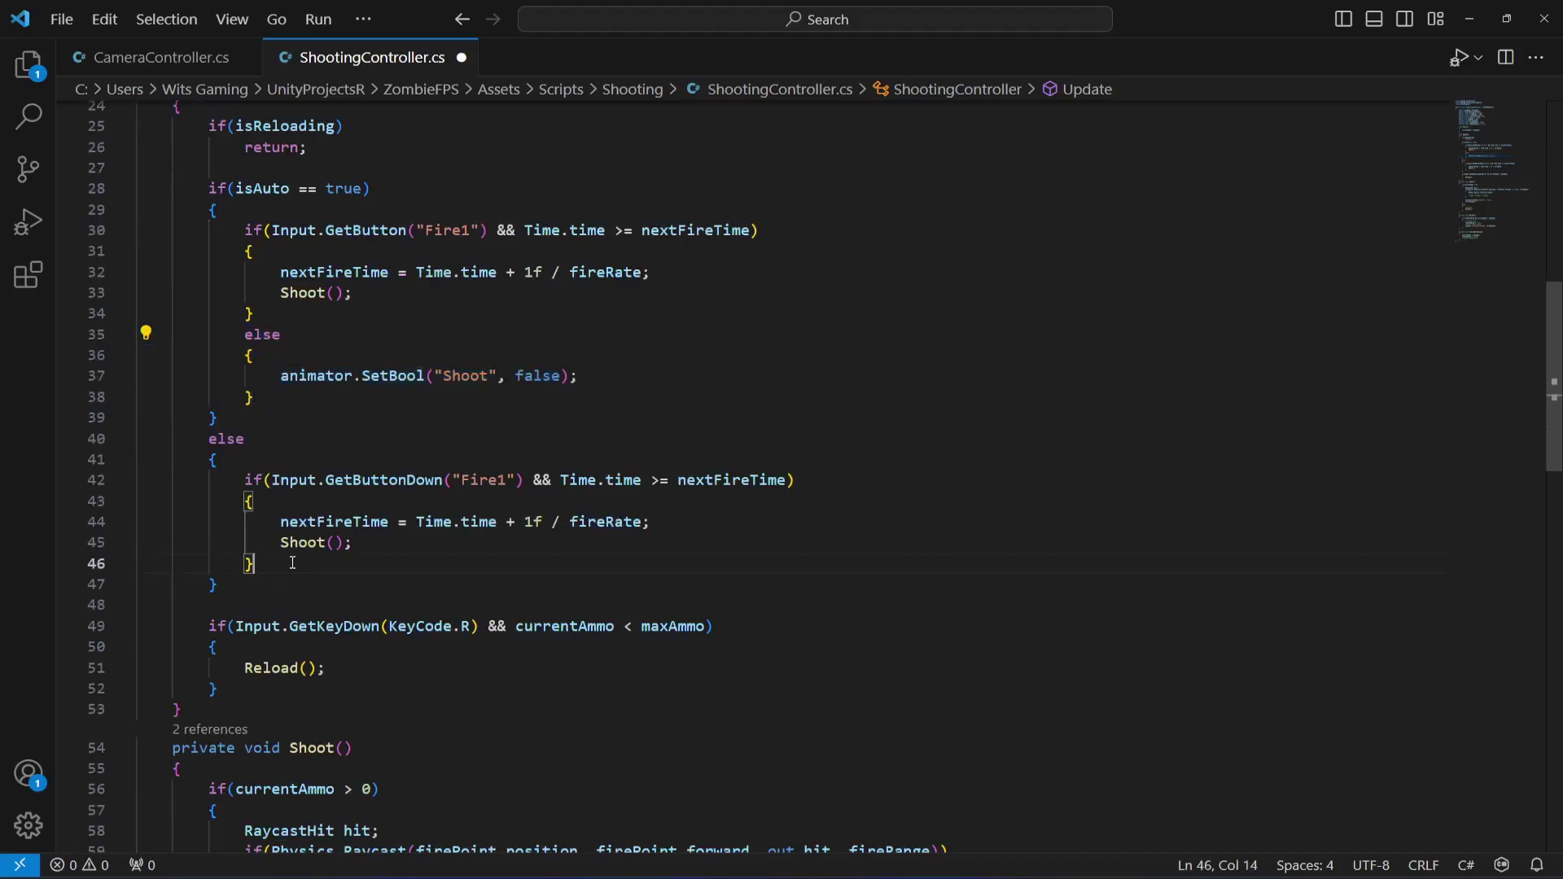
key(Return)
key(ctrl+v)
click(595, 623)
key(ctrl+s)
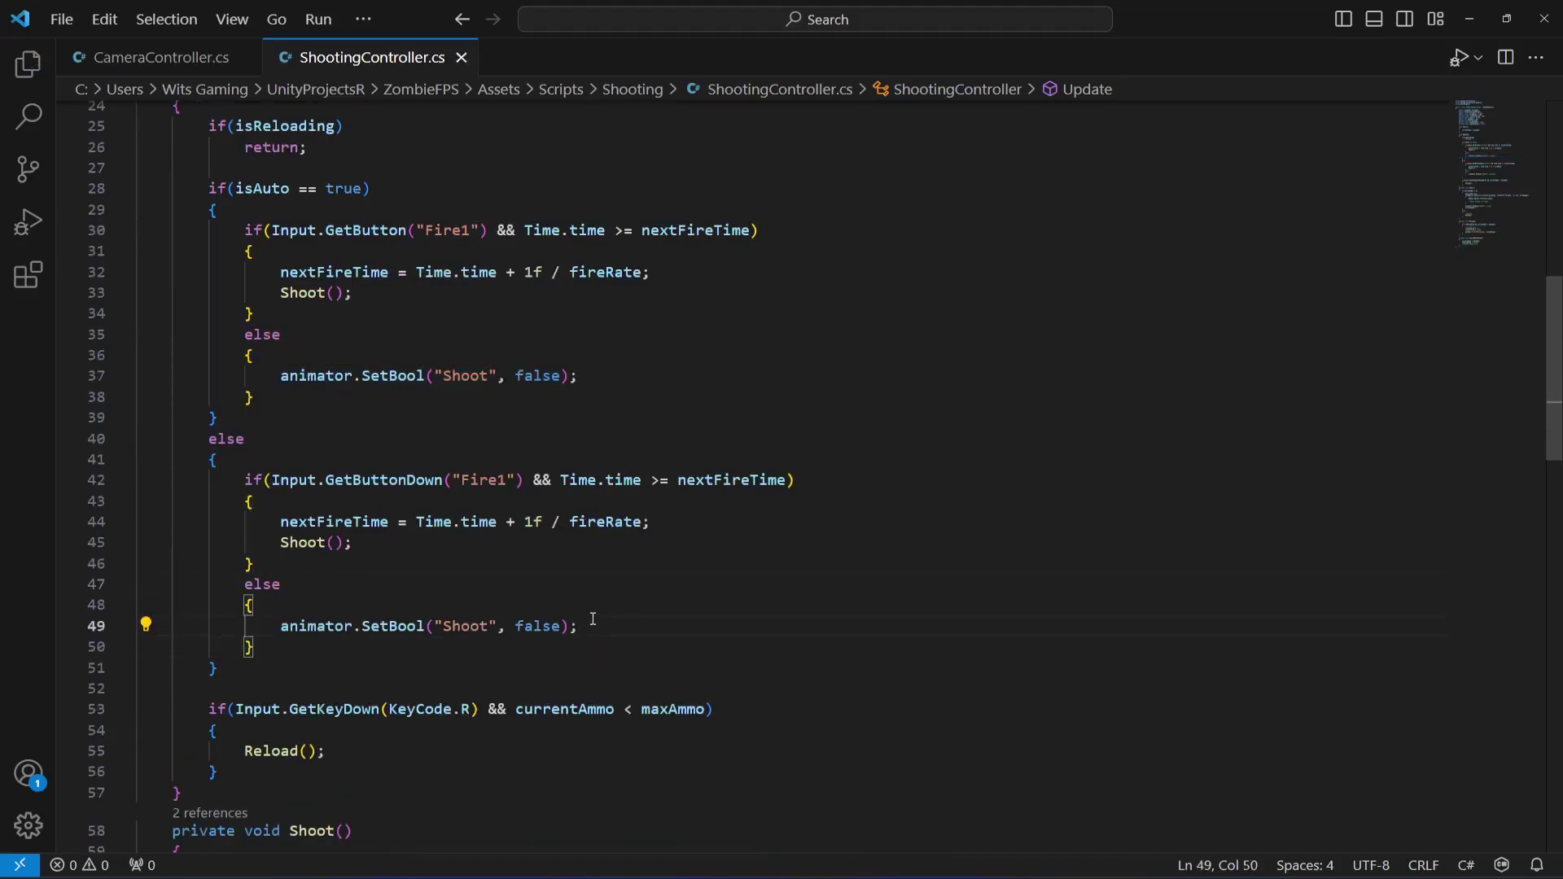
In Reload(), replace the //reload anim comment with animator.SetTrigger("Reload");
scroll(556, 525, down, 13)
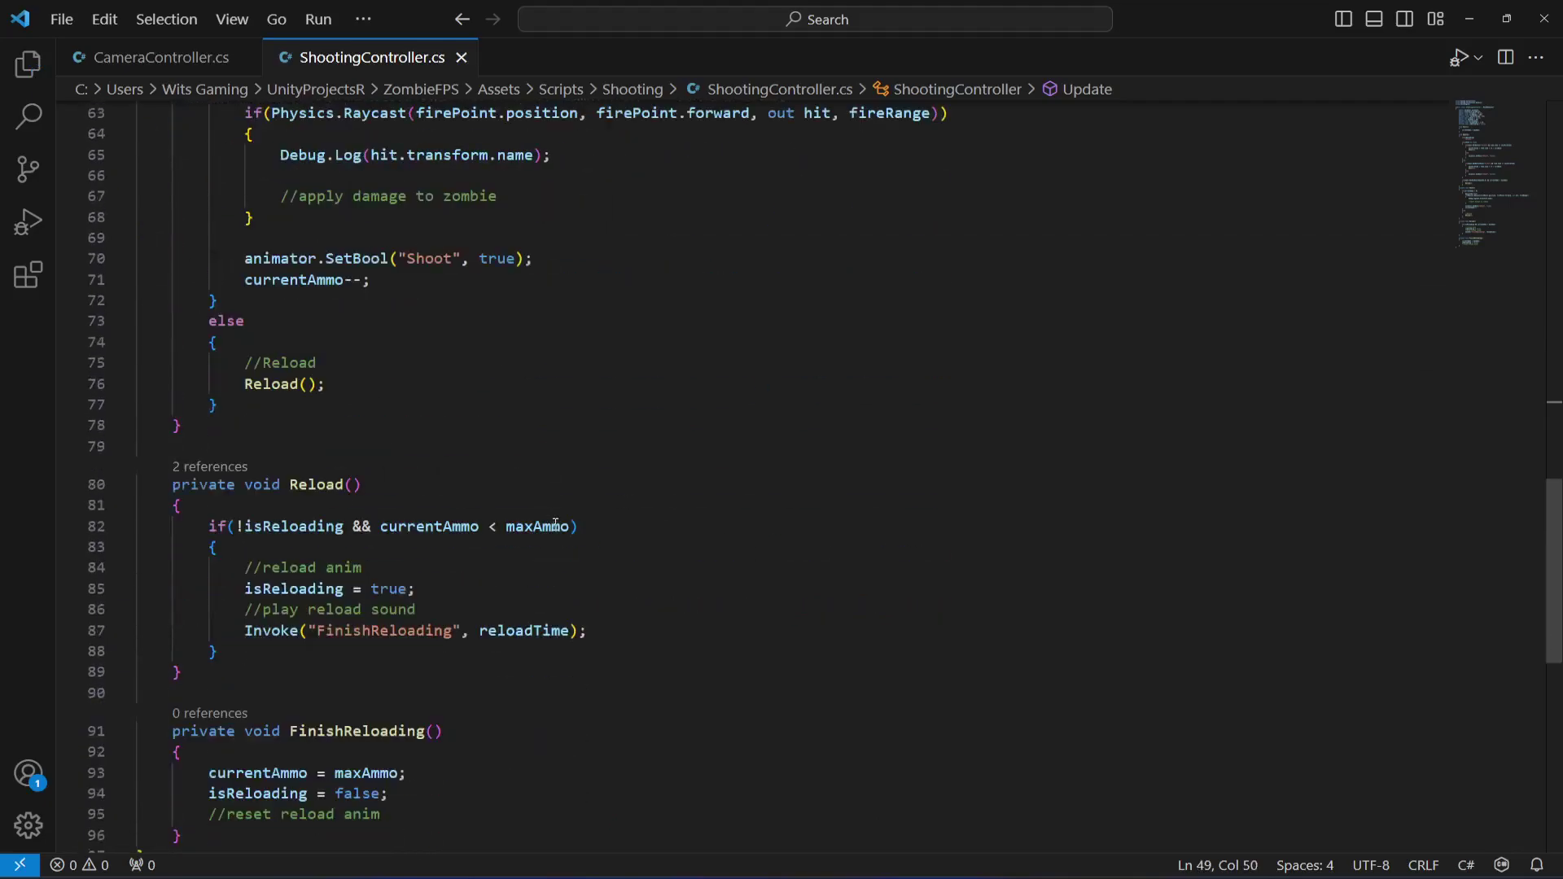
scroll(557, 526, down, 2)
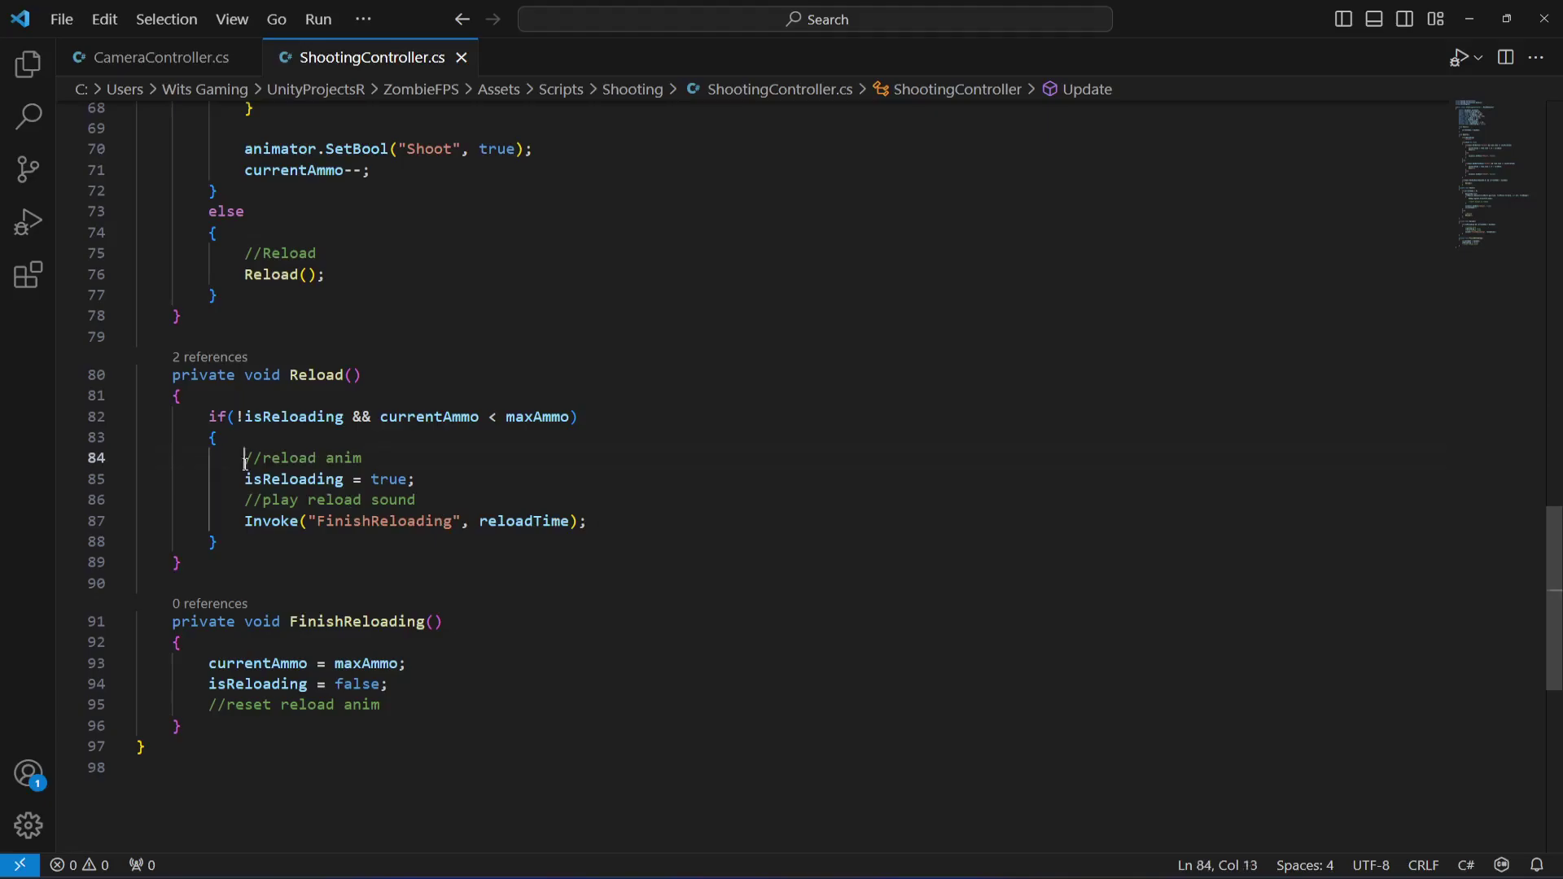
drag(245, 461, 364, 461)
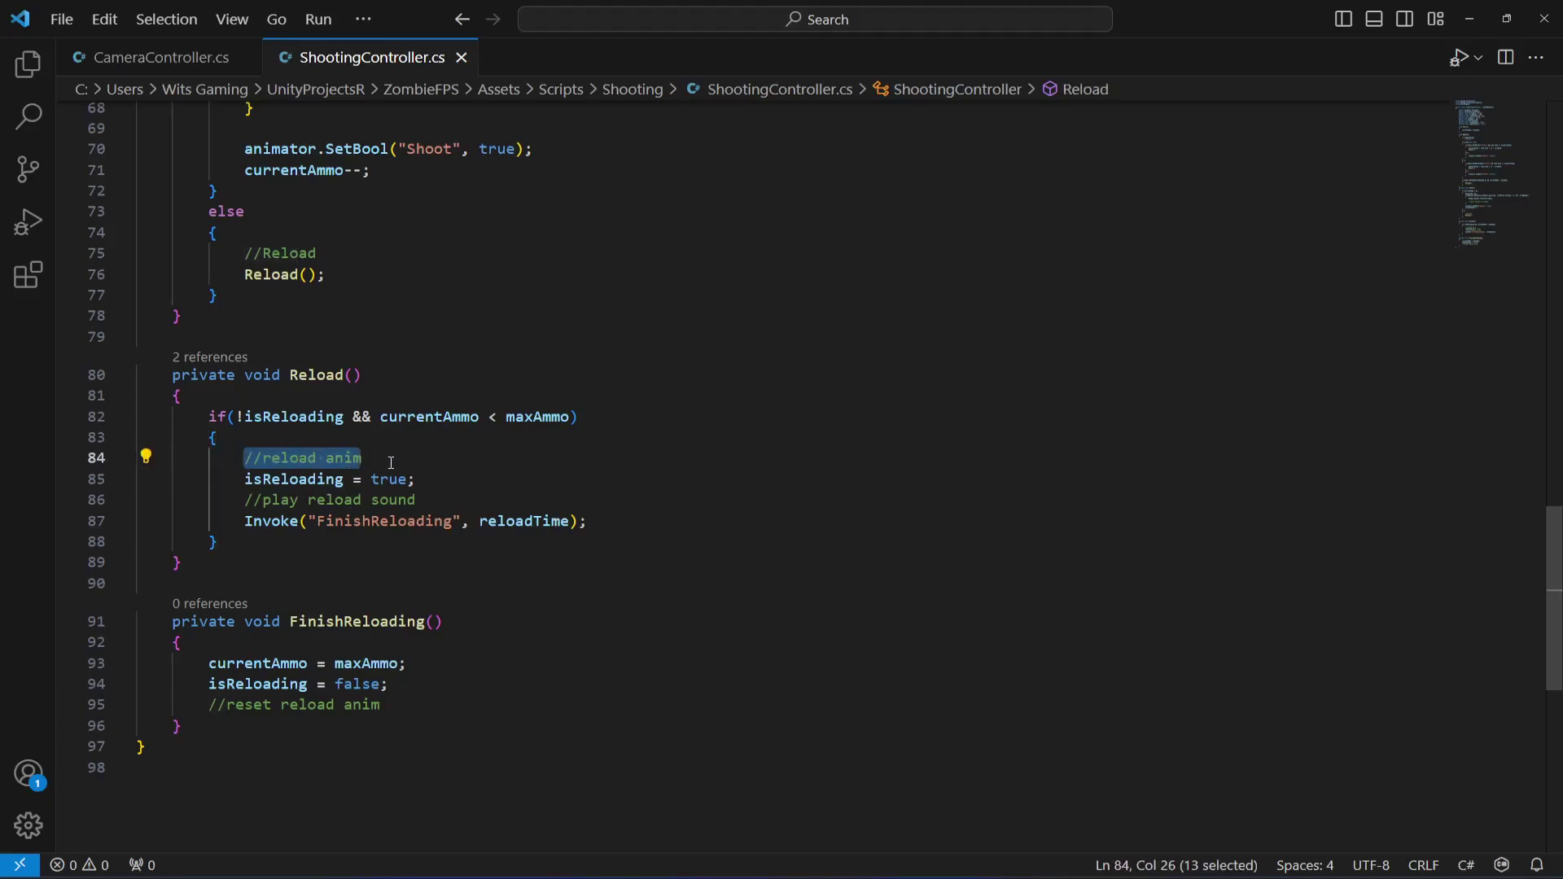
text(animator)
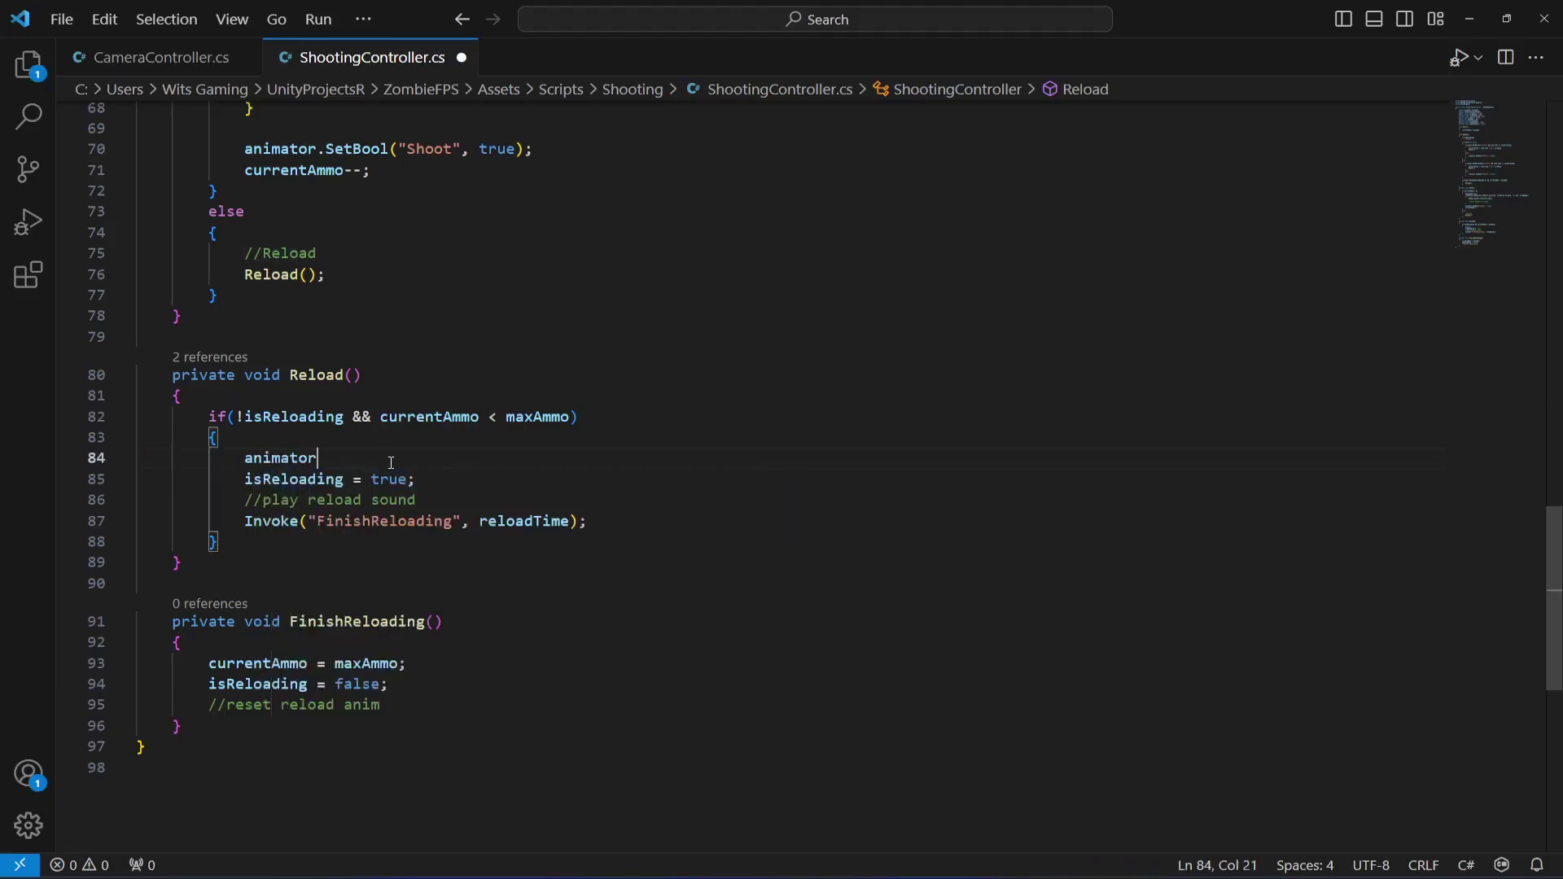
text(.Set)
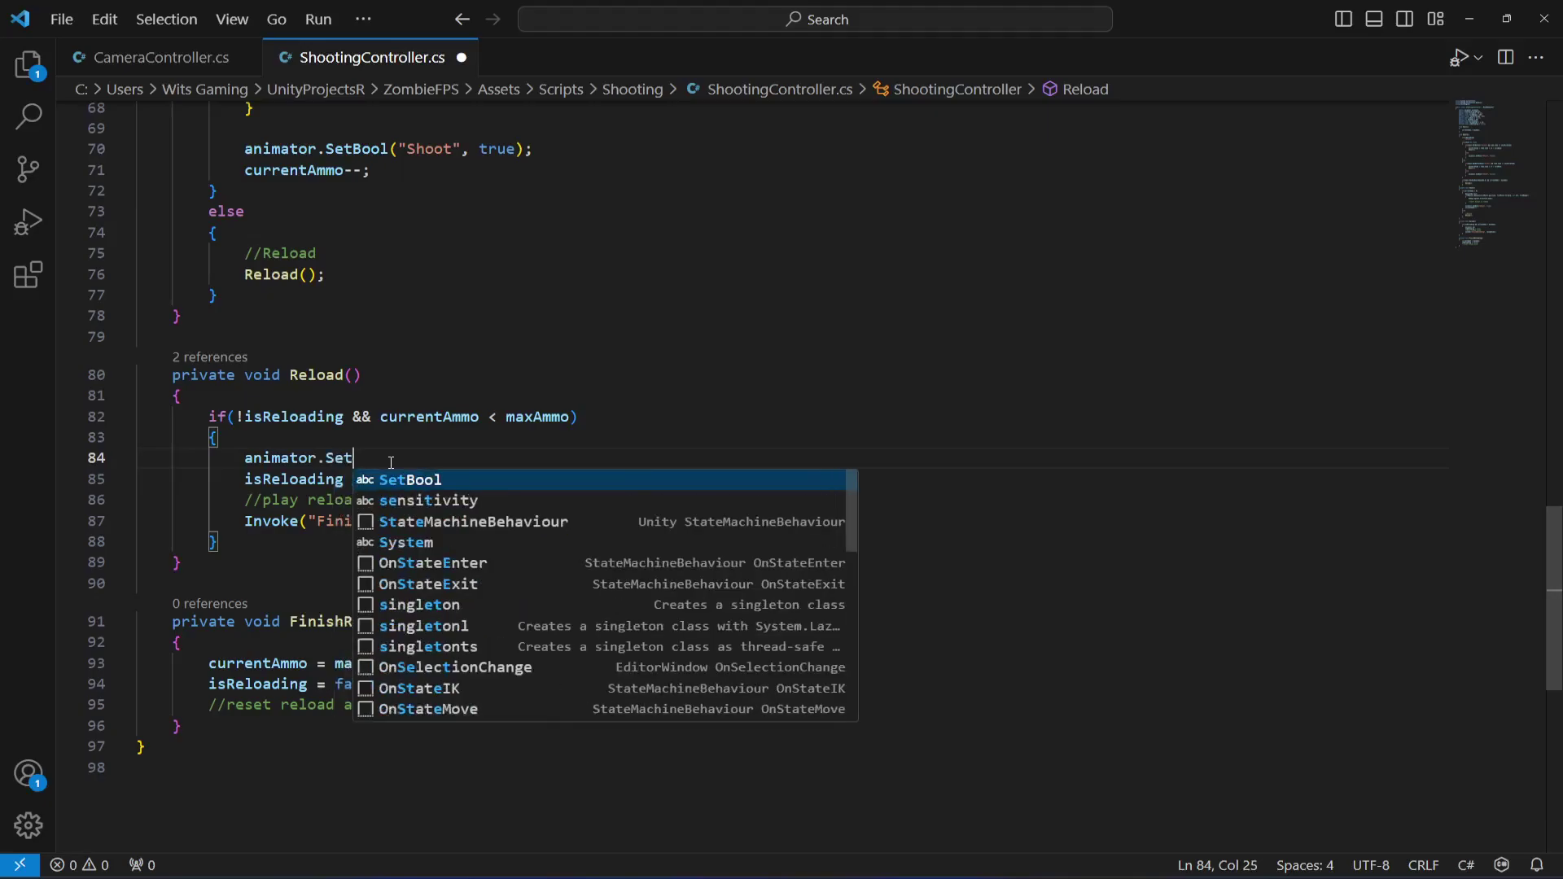
text(Trigger)
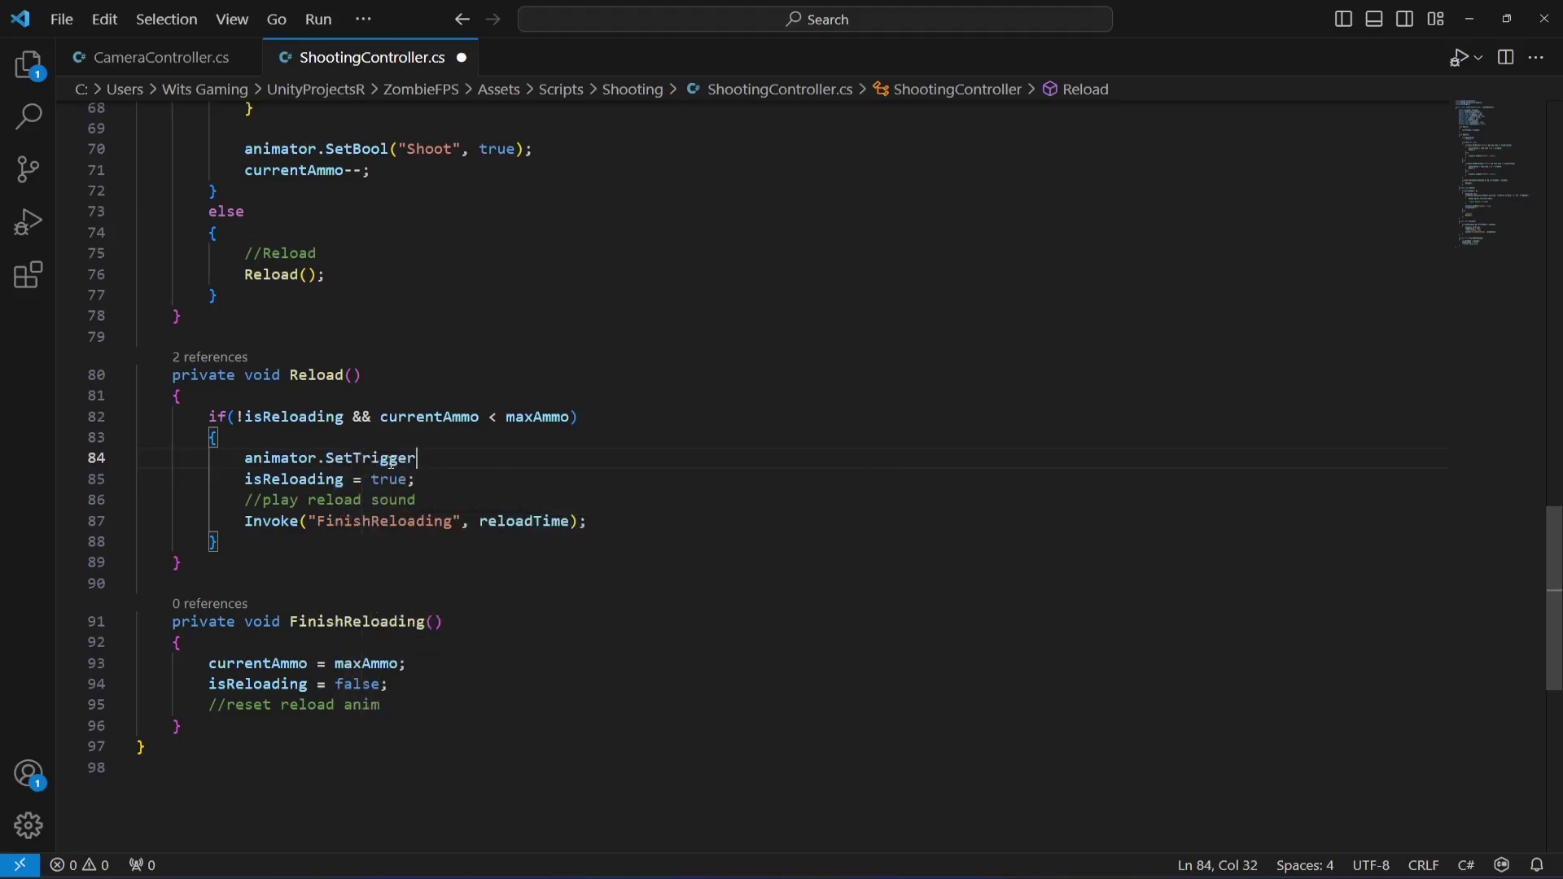
text(()
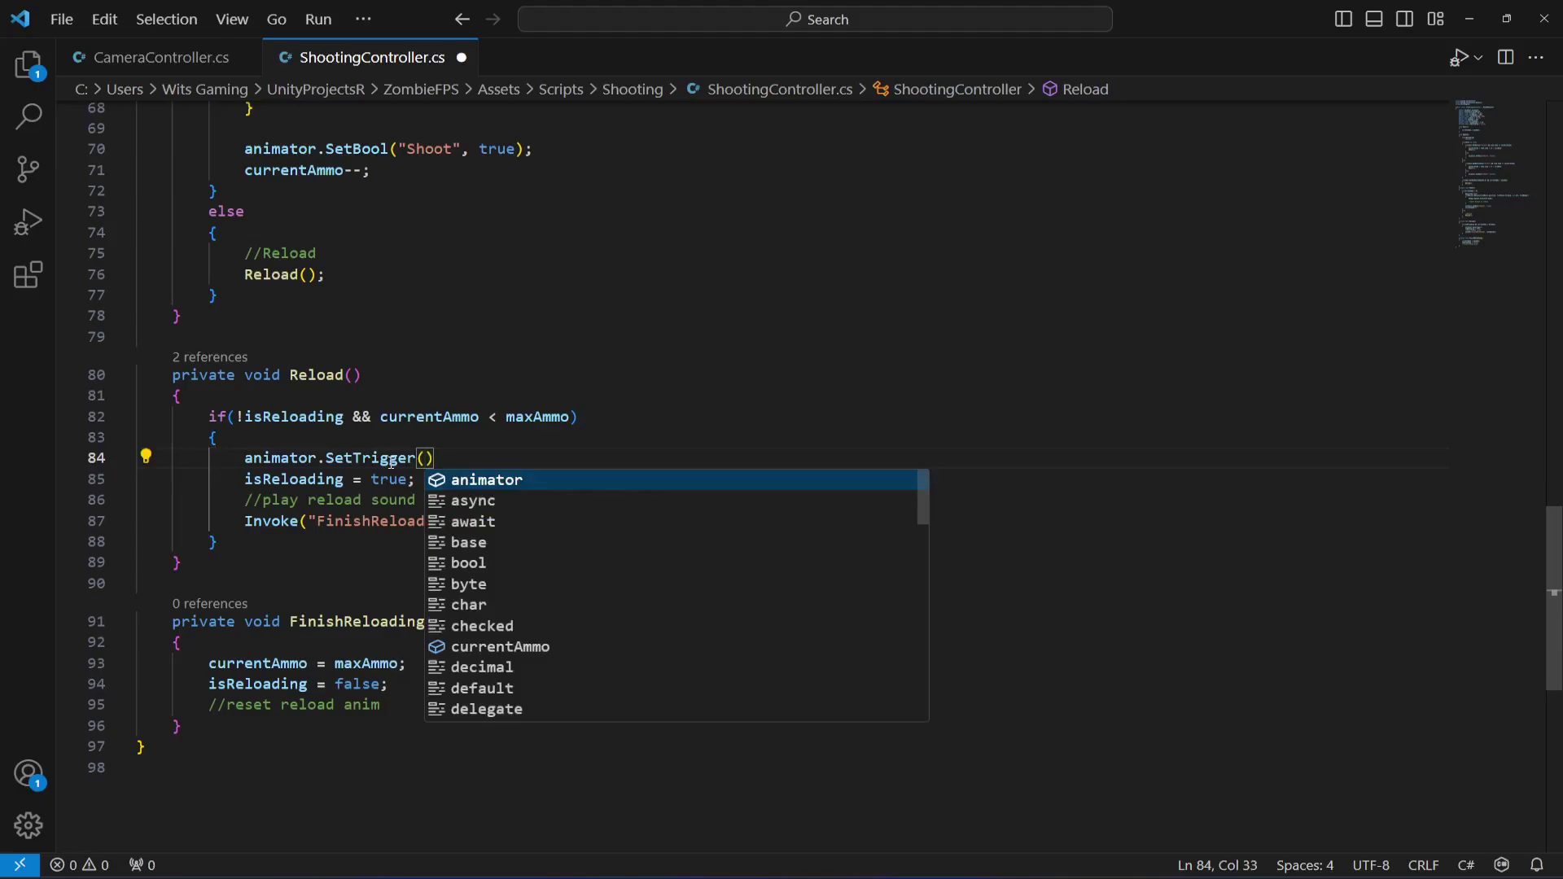
text("Reload"))
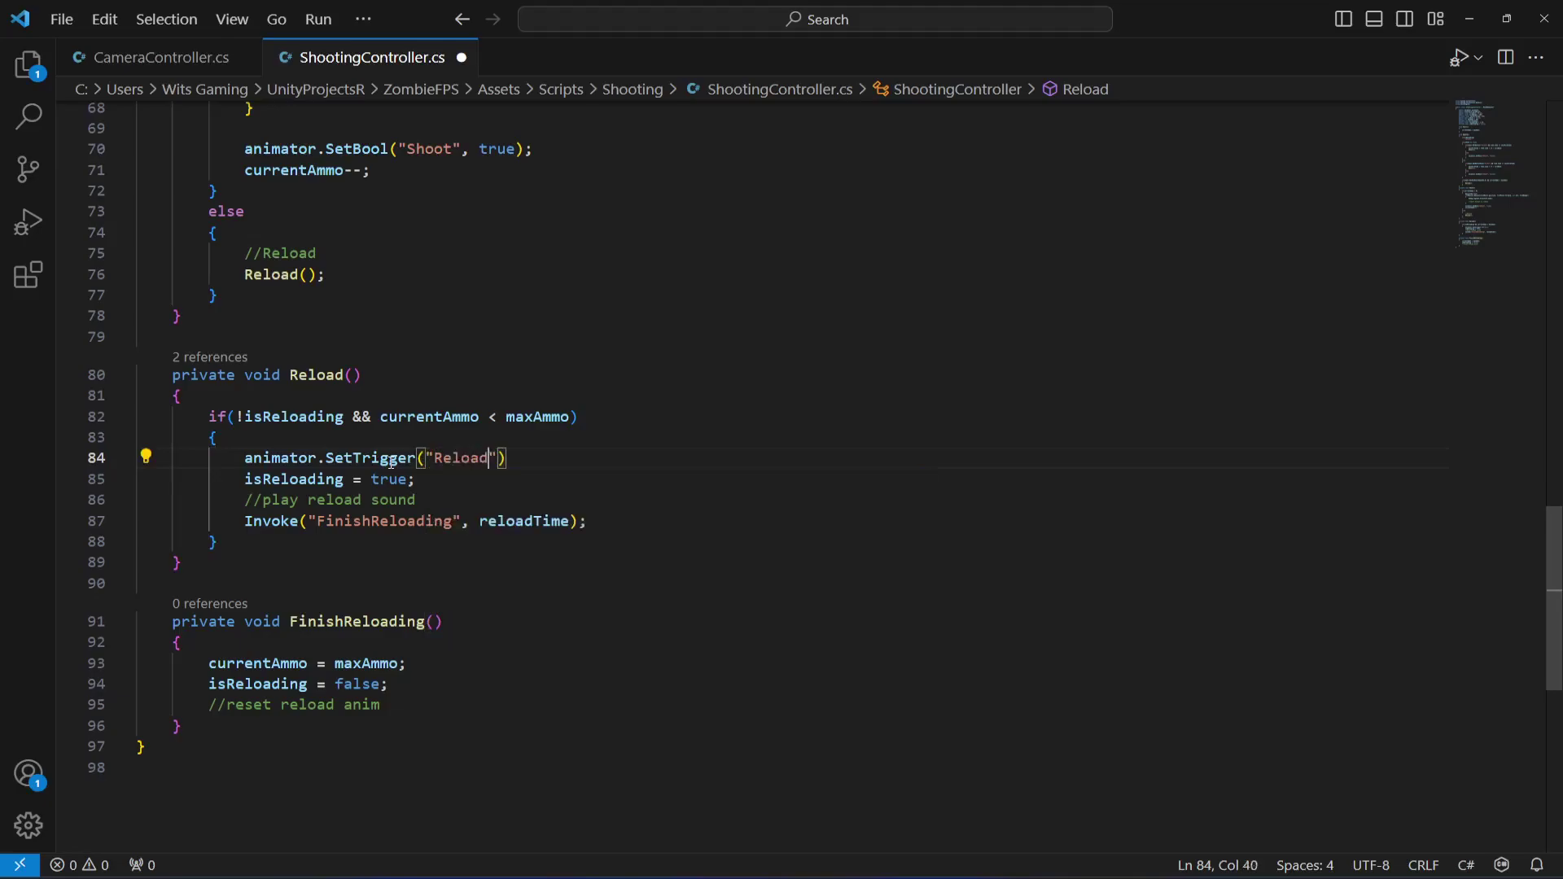
text(;)
Replace the //reset reload anim comment in FinishReloading() with a copy of the trigger line changed to animator.ResetTrigger("Reload"); and save the script
key(shift+Home)
key(ctrl+c)
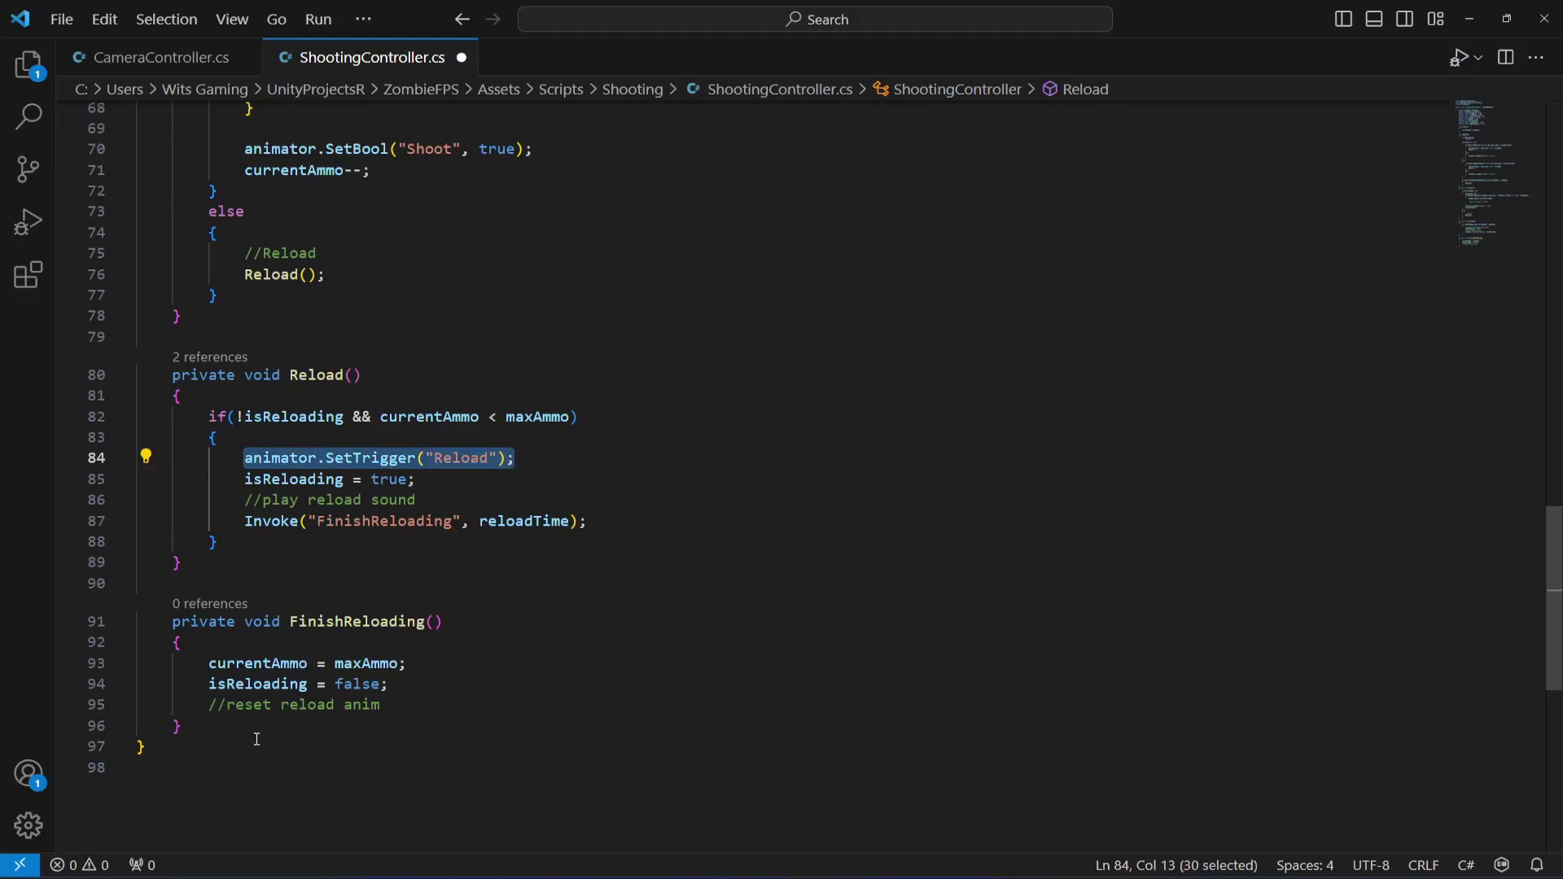
click(394, 706)
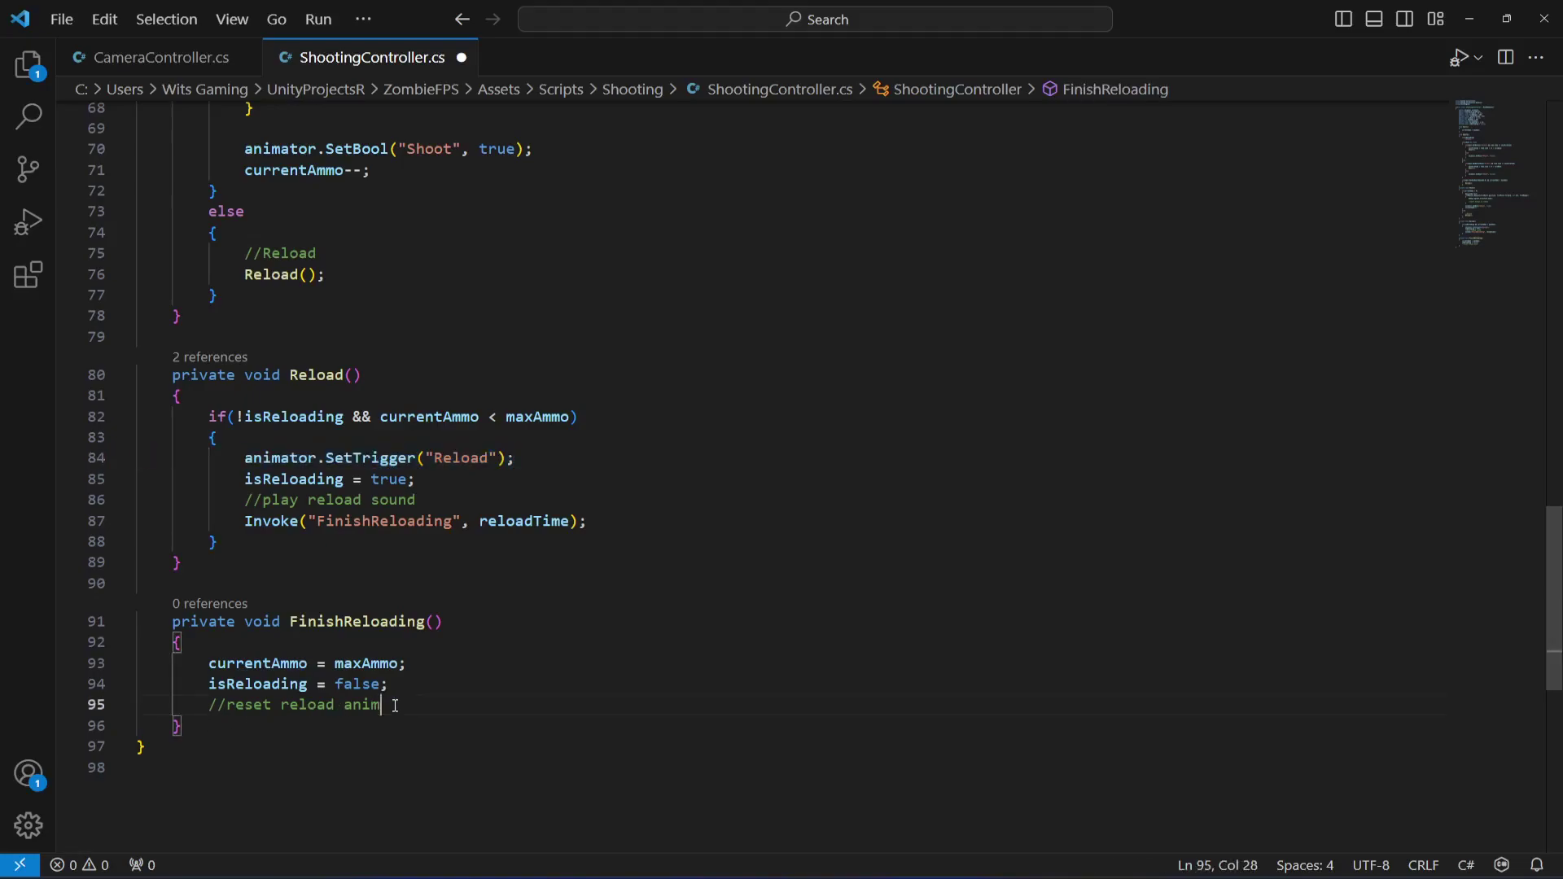
key(shift+Home)
key(ctrl+v)
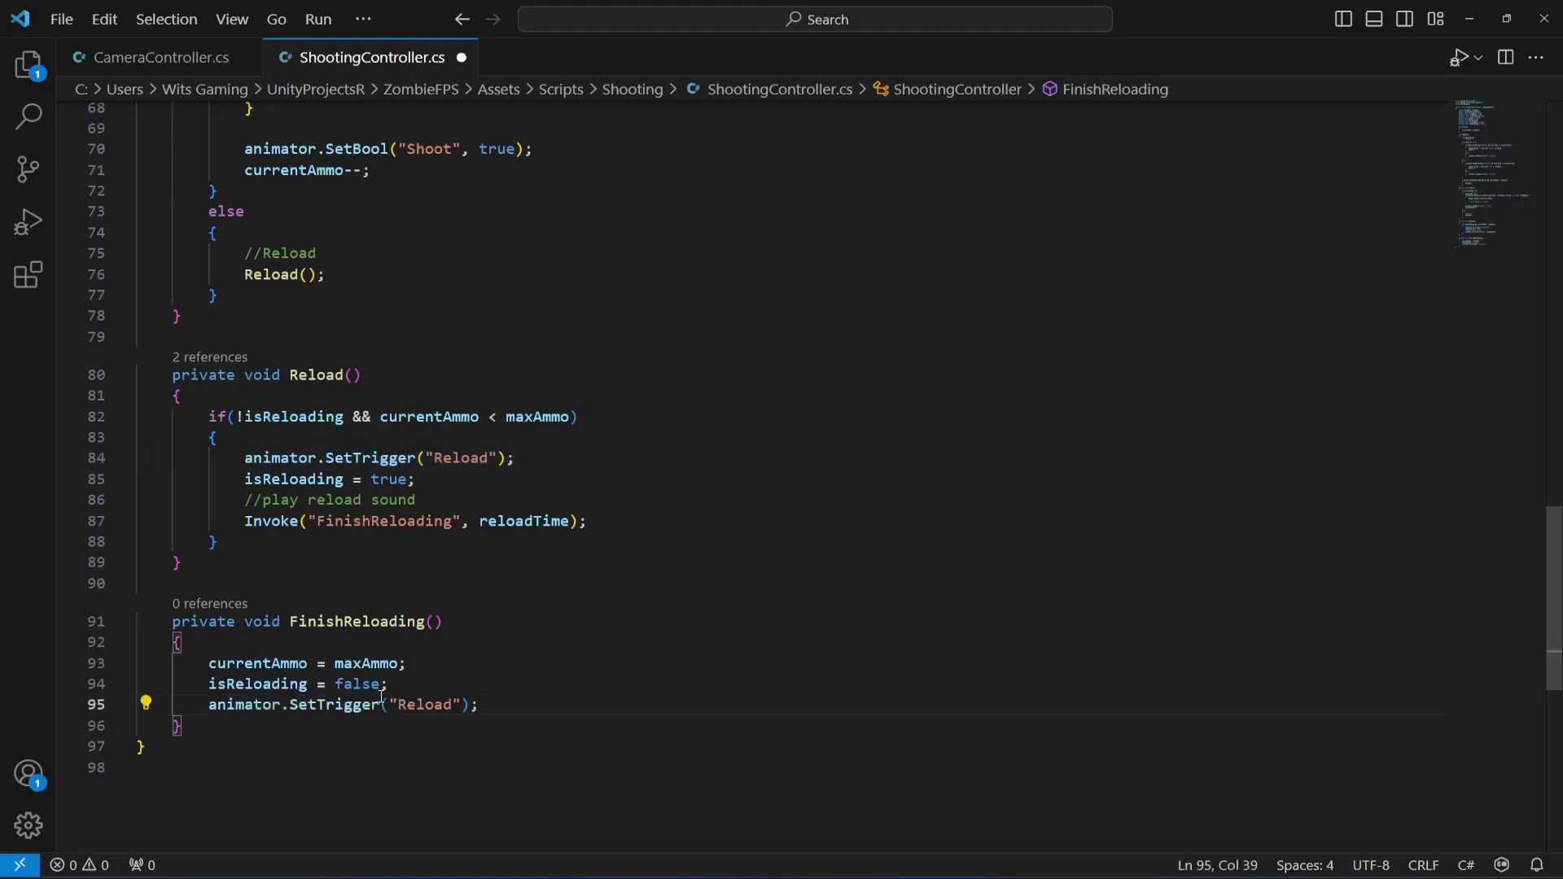
click(293, 706)
text(Re)
key(Delete)
text(s)
click(542, 694)
key(ctrl+s)
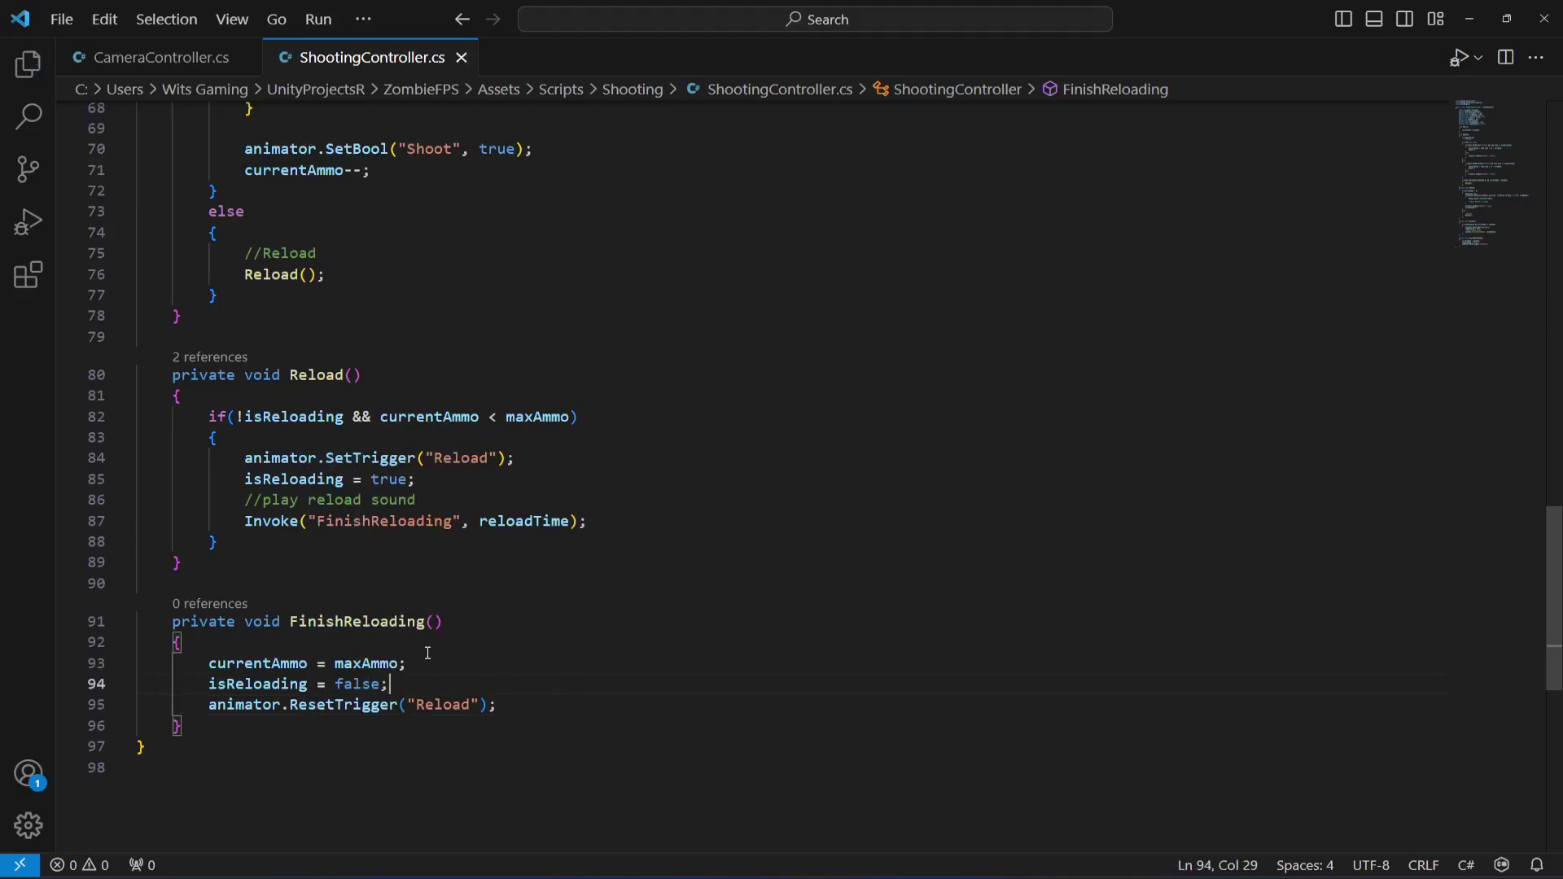
Switch to Unity, assign the G36 weapon's own Animator component to its Shooting Controller's Animator reference, and save the scene
key(alt+Tab)
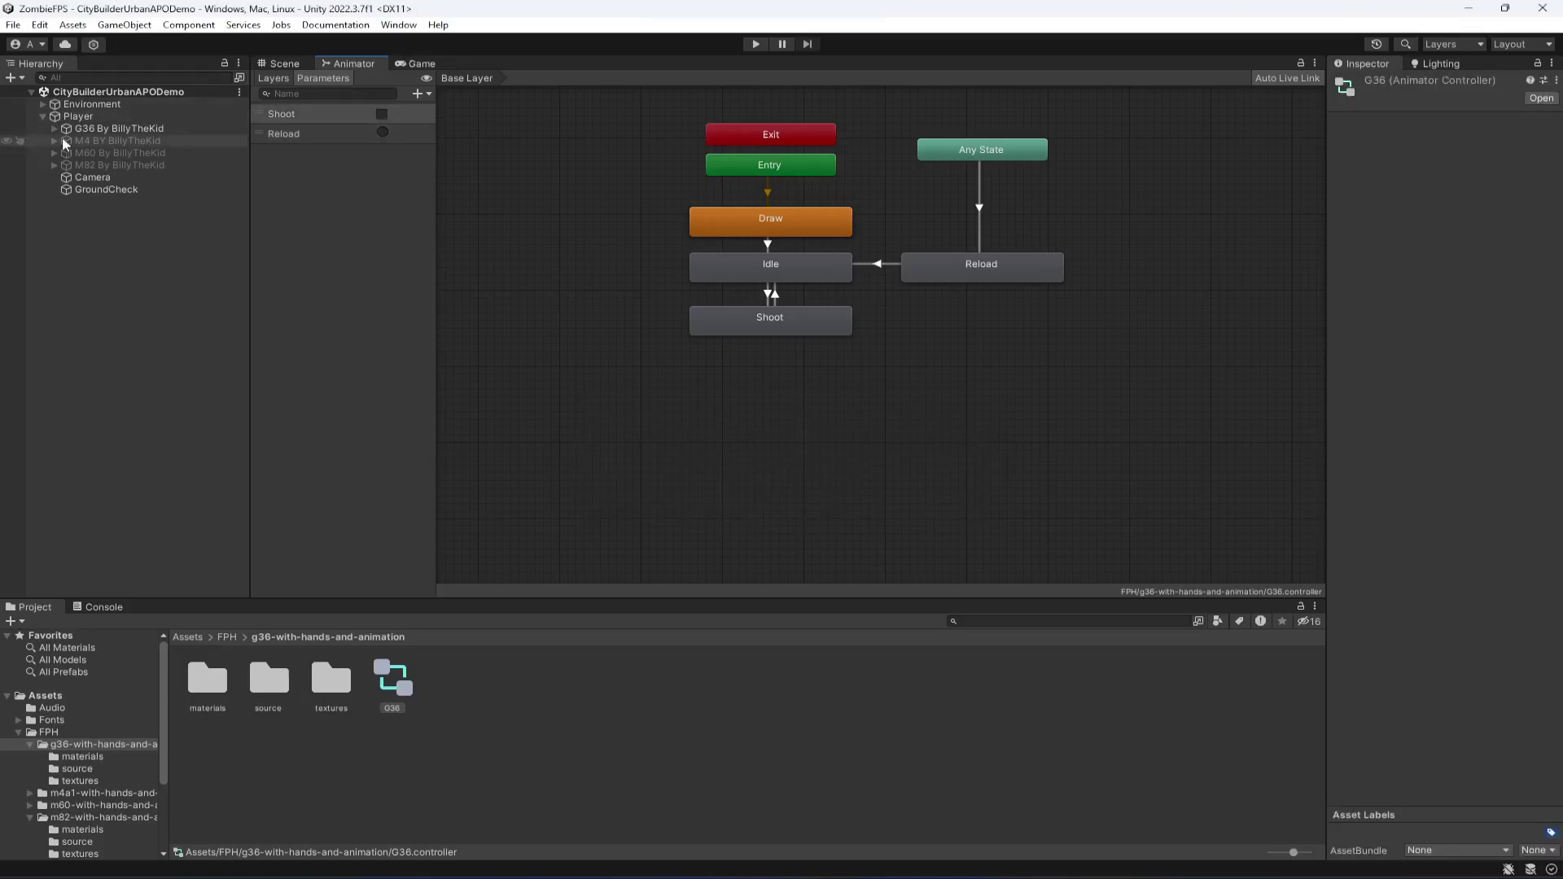
click(119, 128)
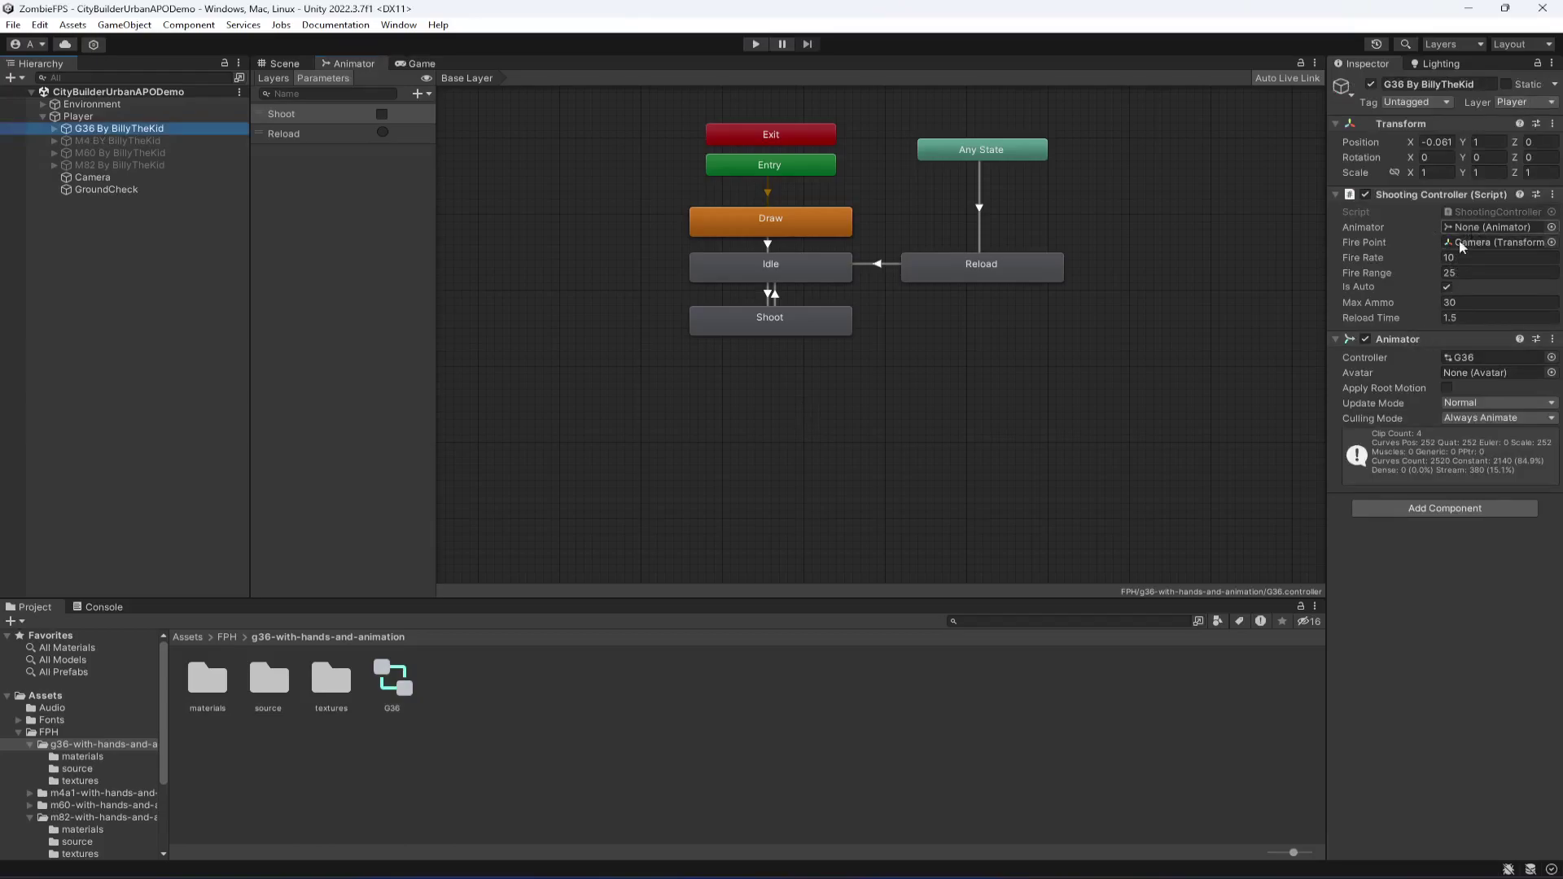
drag(1389, 339, 1479, 228)
key(ctrl+s)
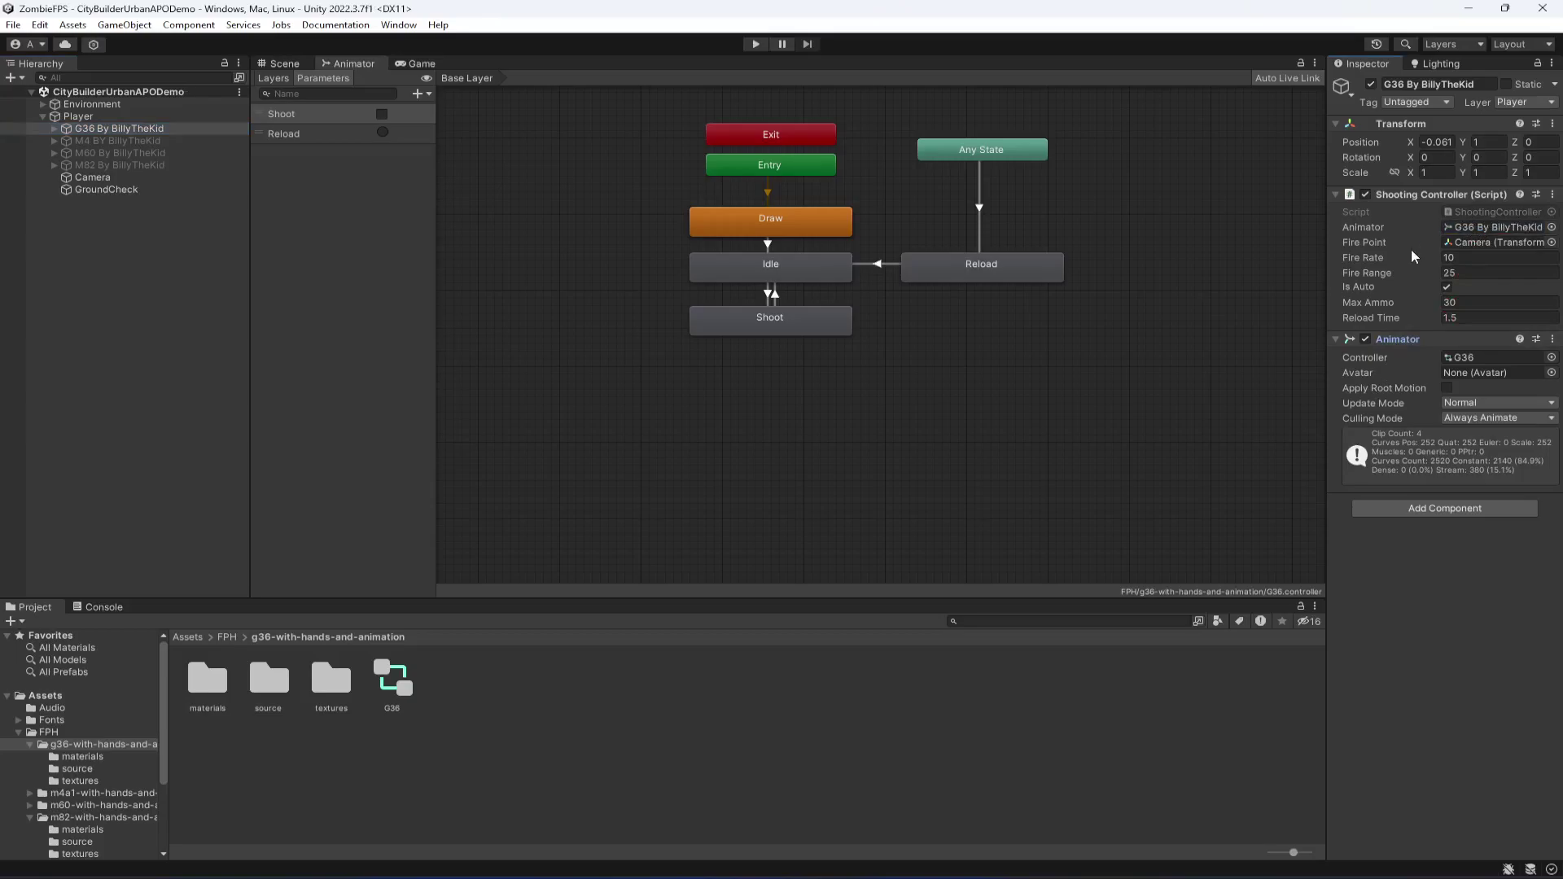
Play-test shooting and reloading with the G36, check the active state in the animator graph, and stop the game
click(420, 65)
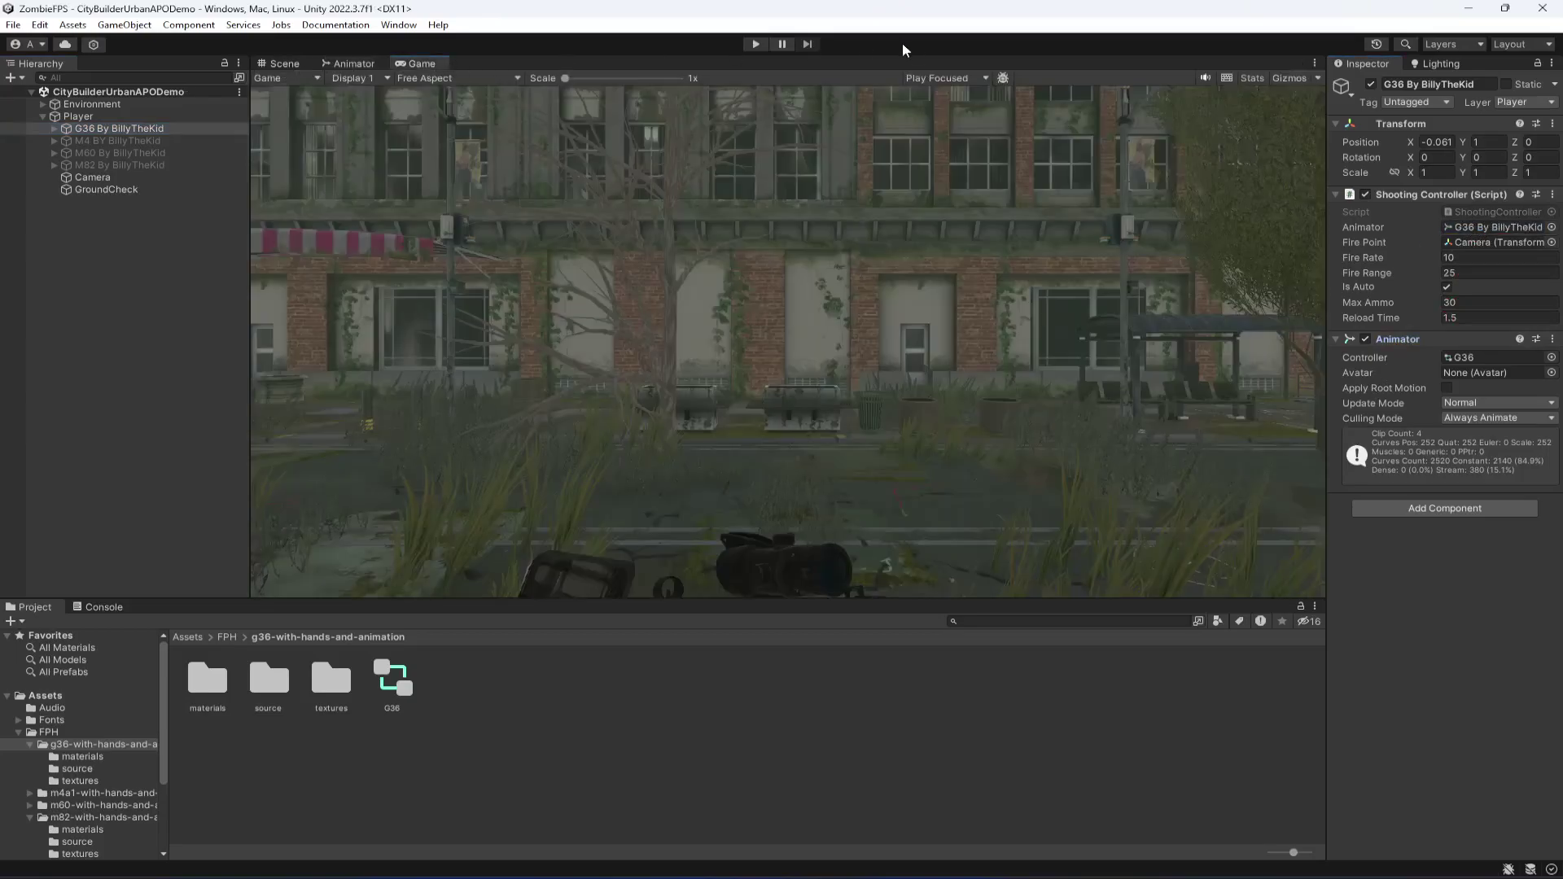
click(755, 44)
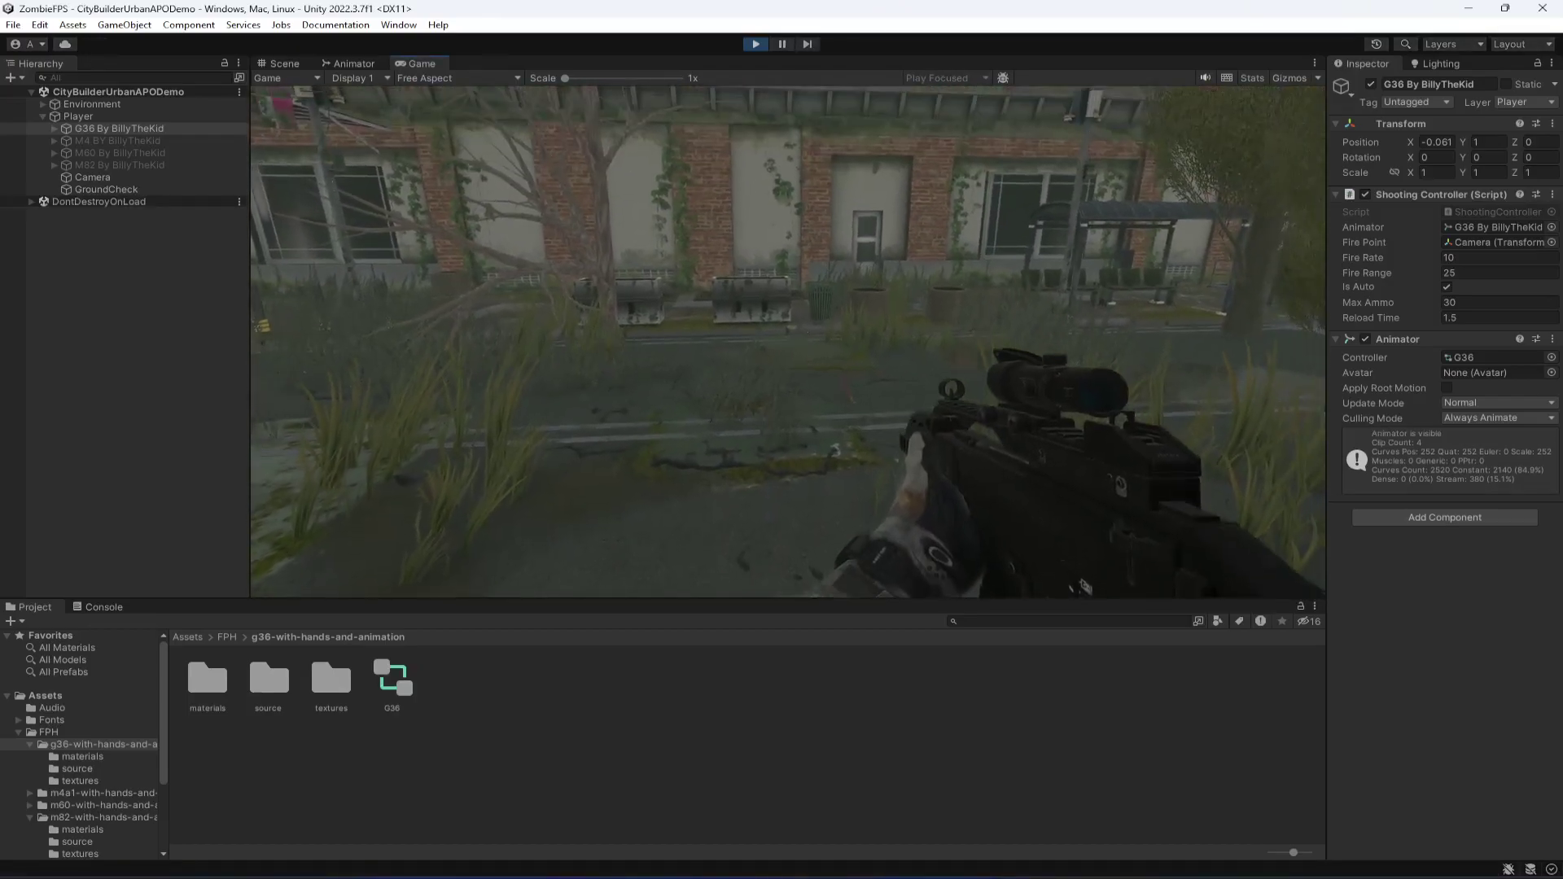
click(800, 330)
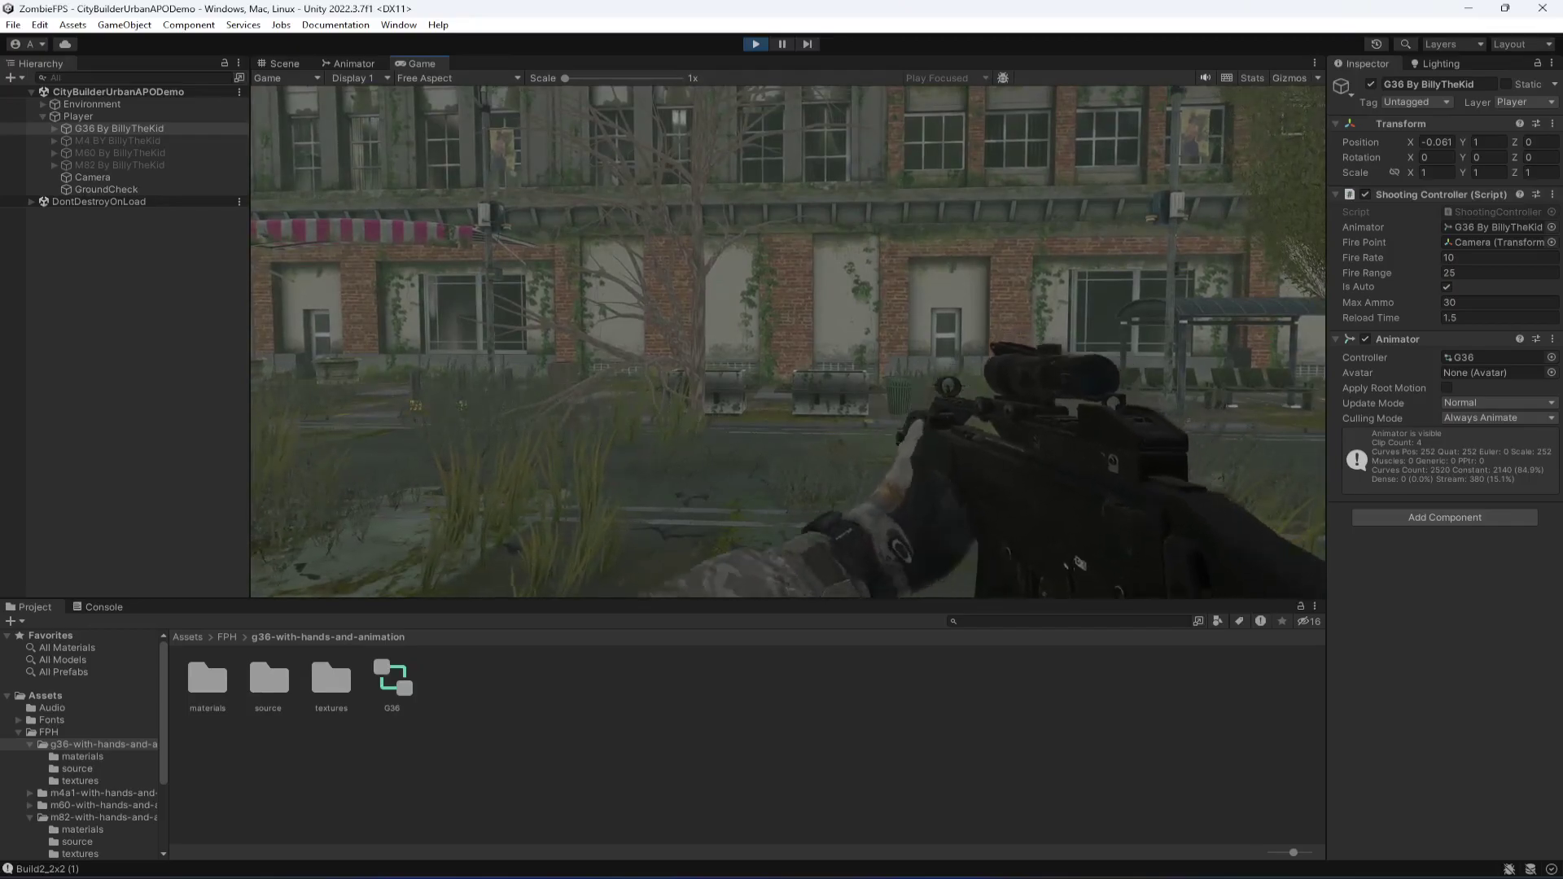
key(r)
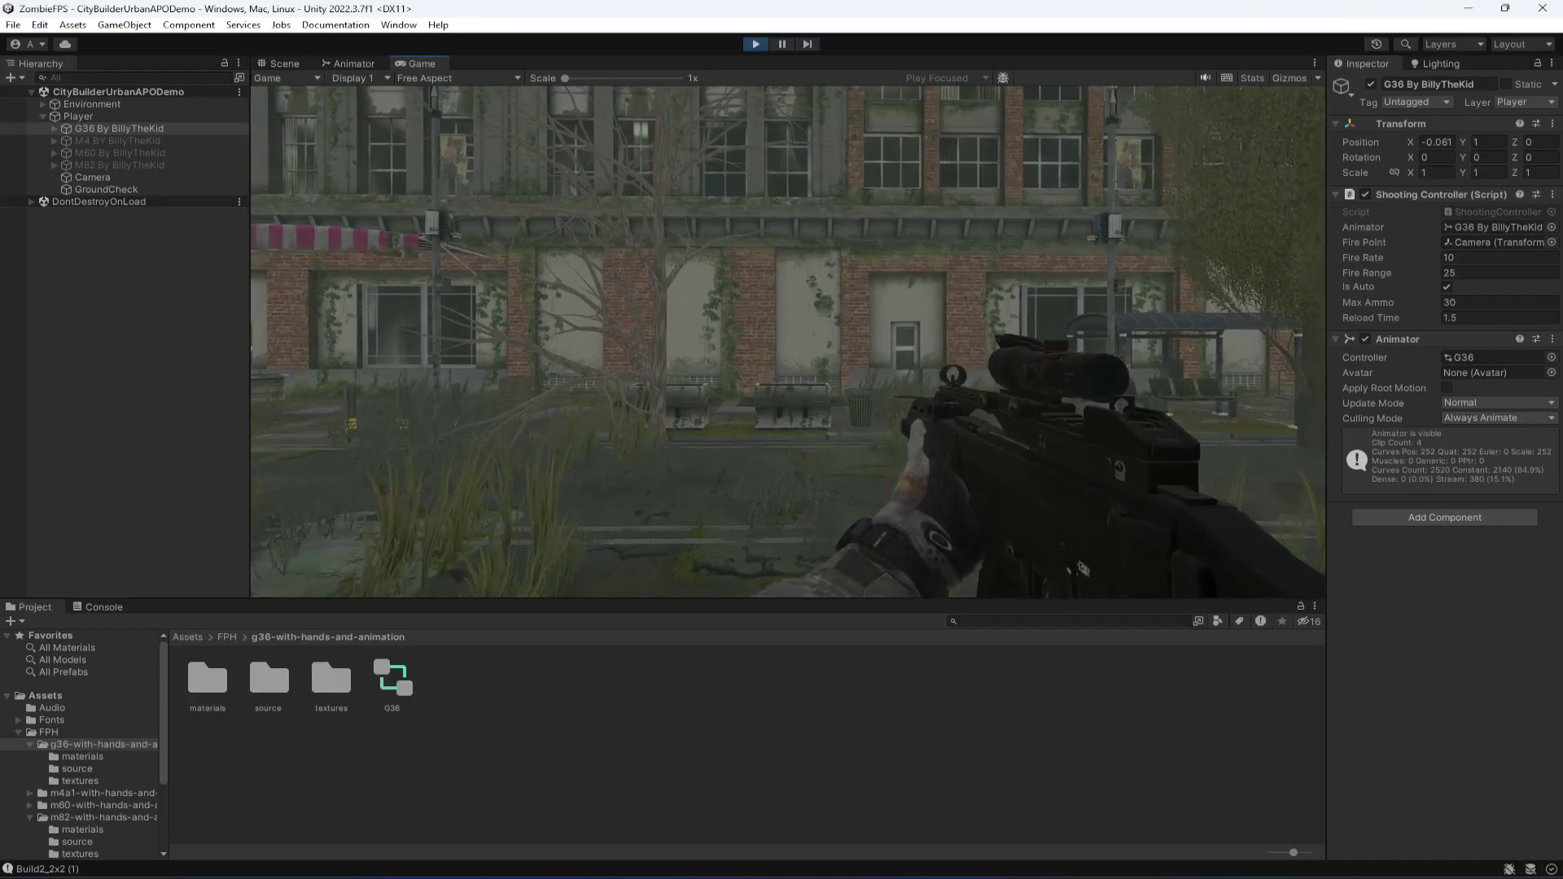
key(r)
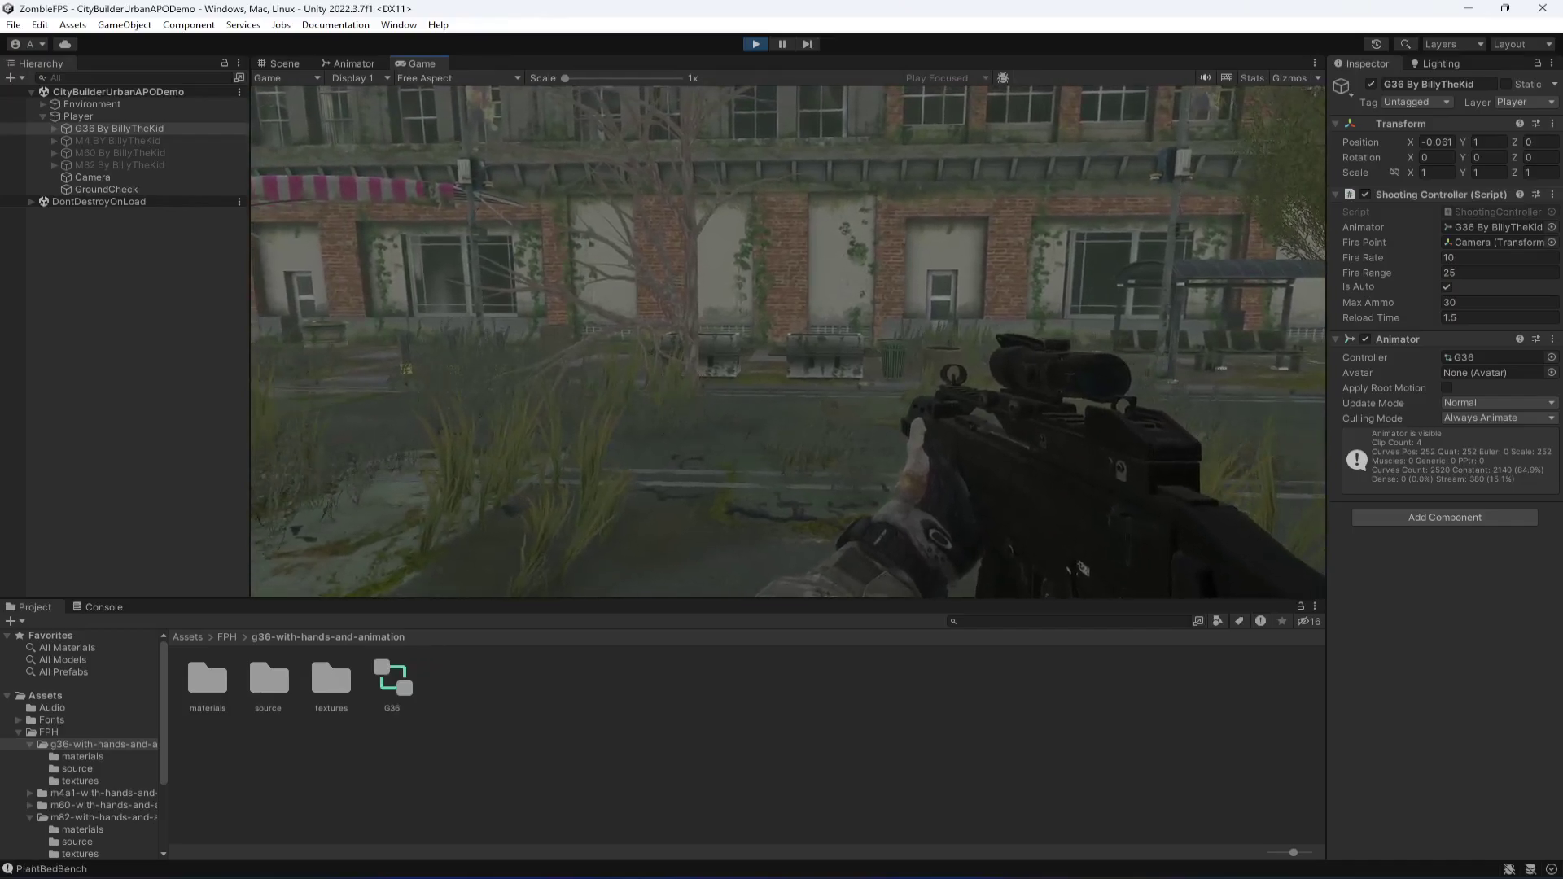
key(r)
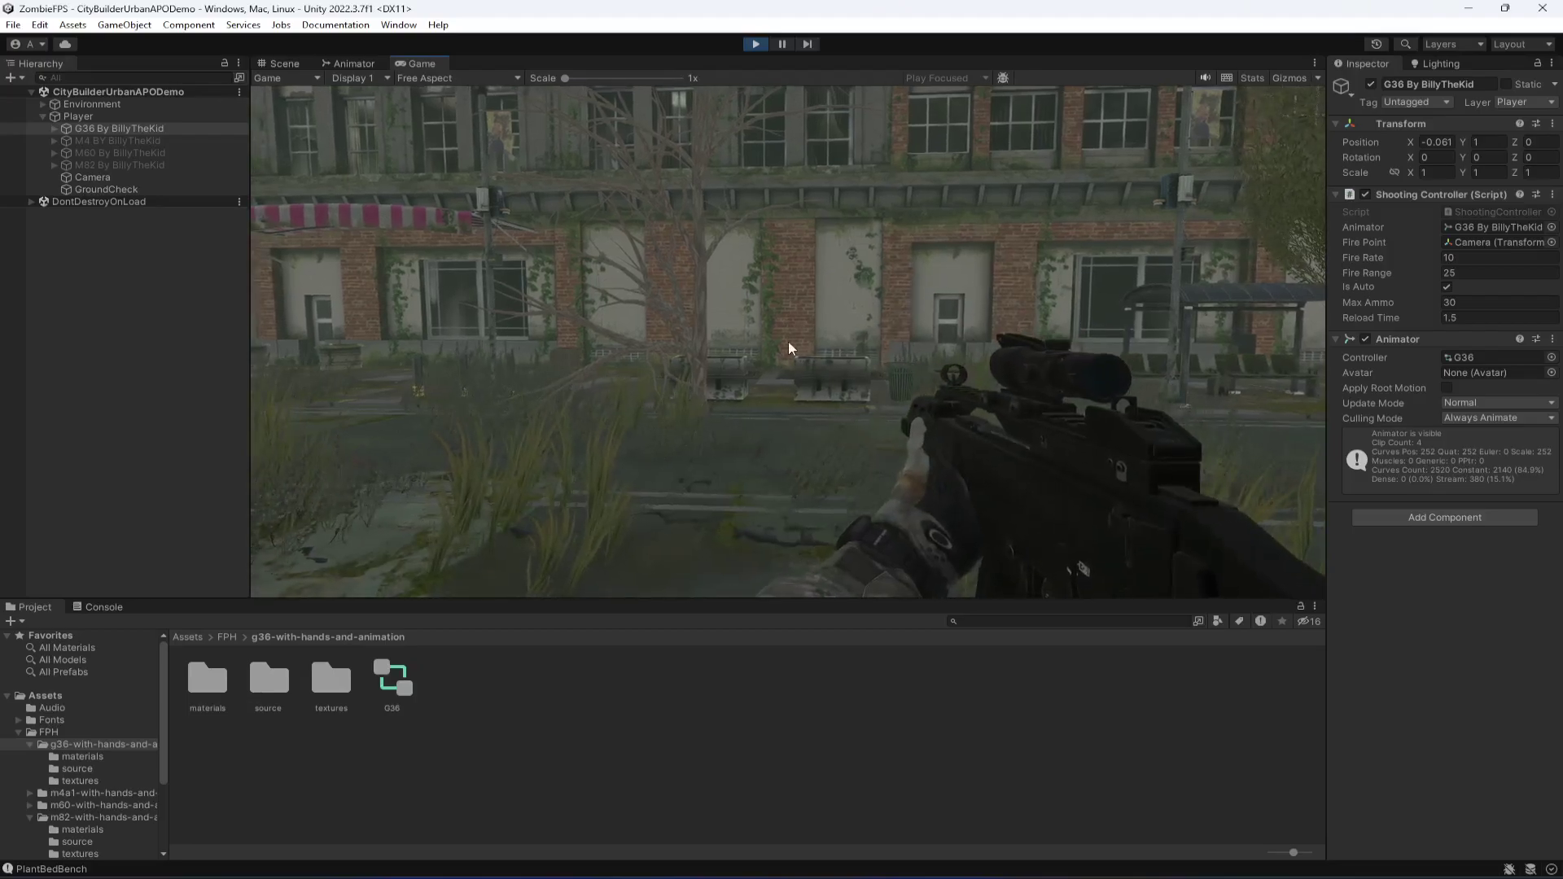
click(363, 64)
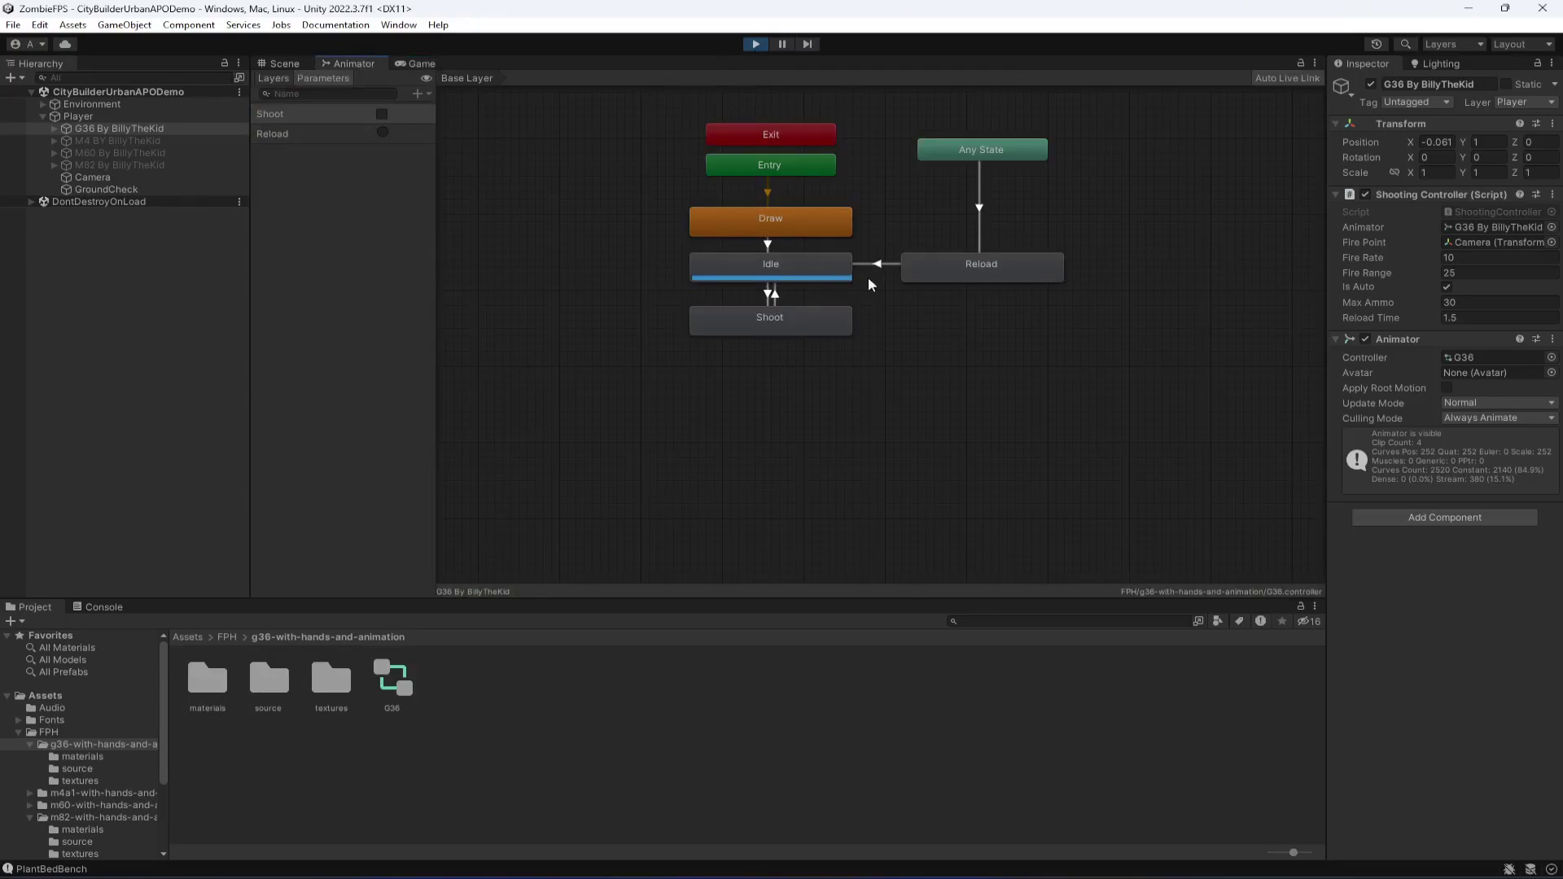
click(756, 44)
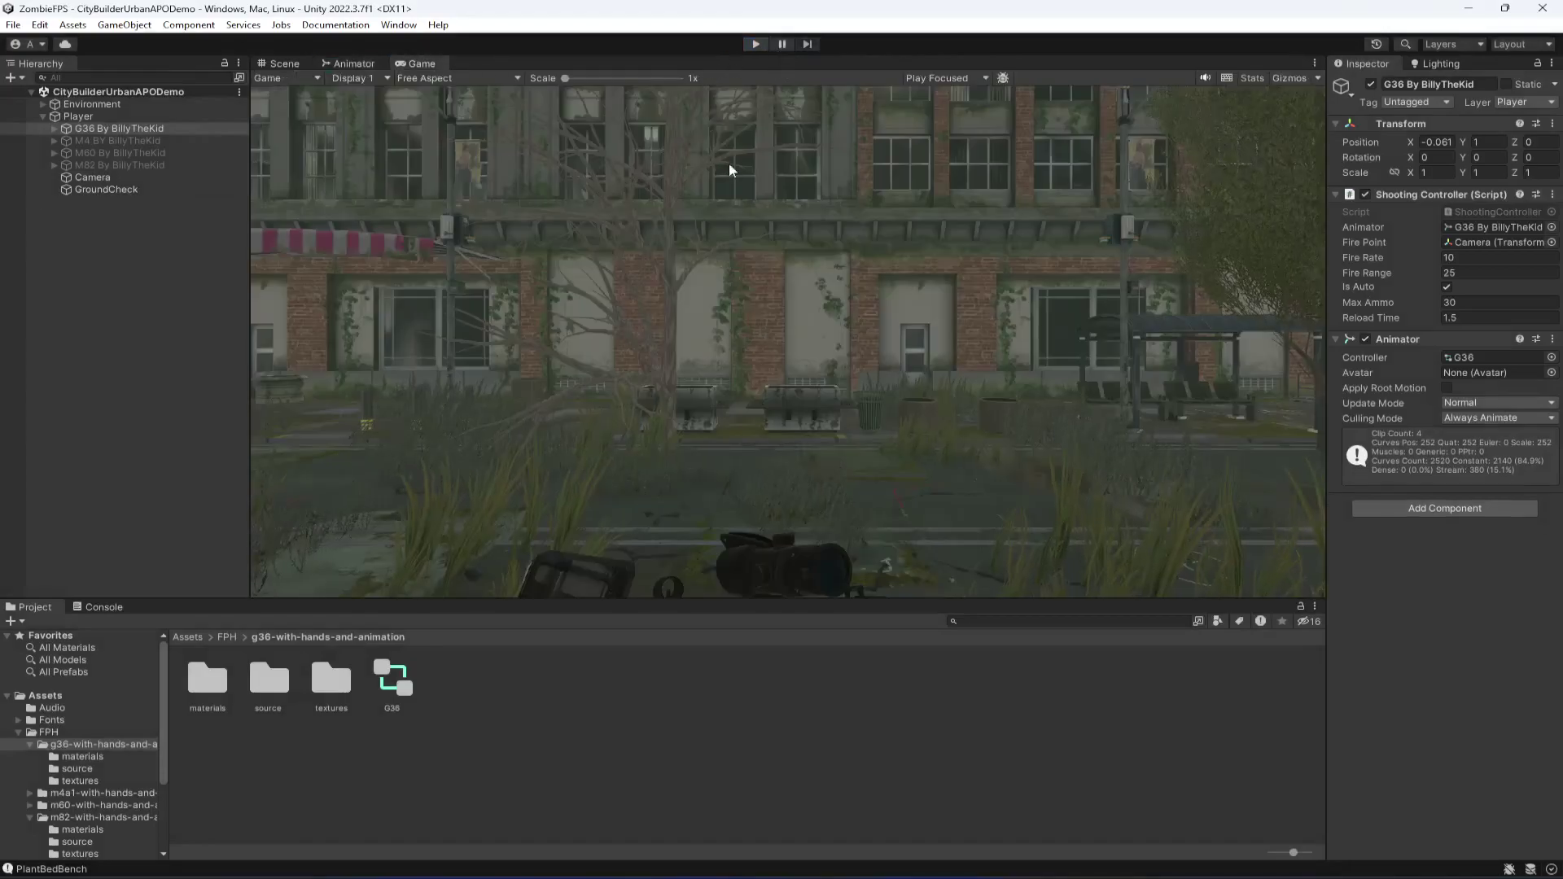
Enable Loop Time on the acog_skeleton|idle clip used by the Idle state and apply the import settings
click(361, 63)
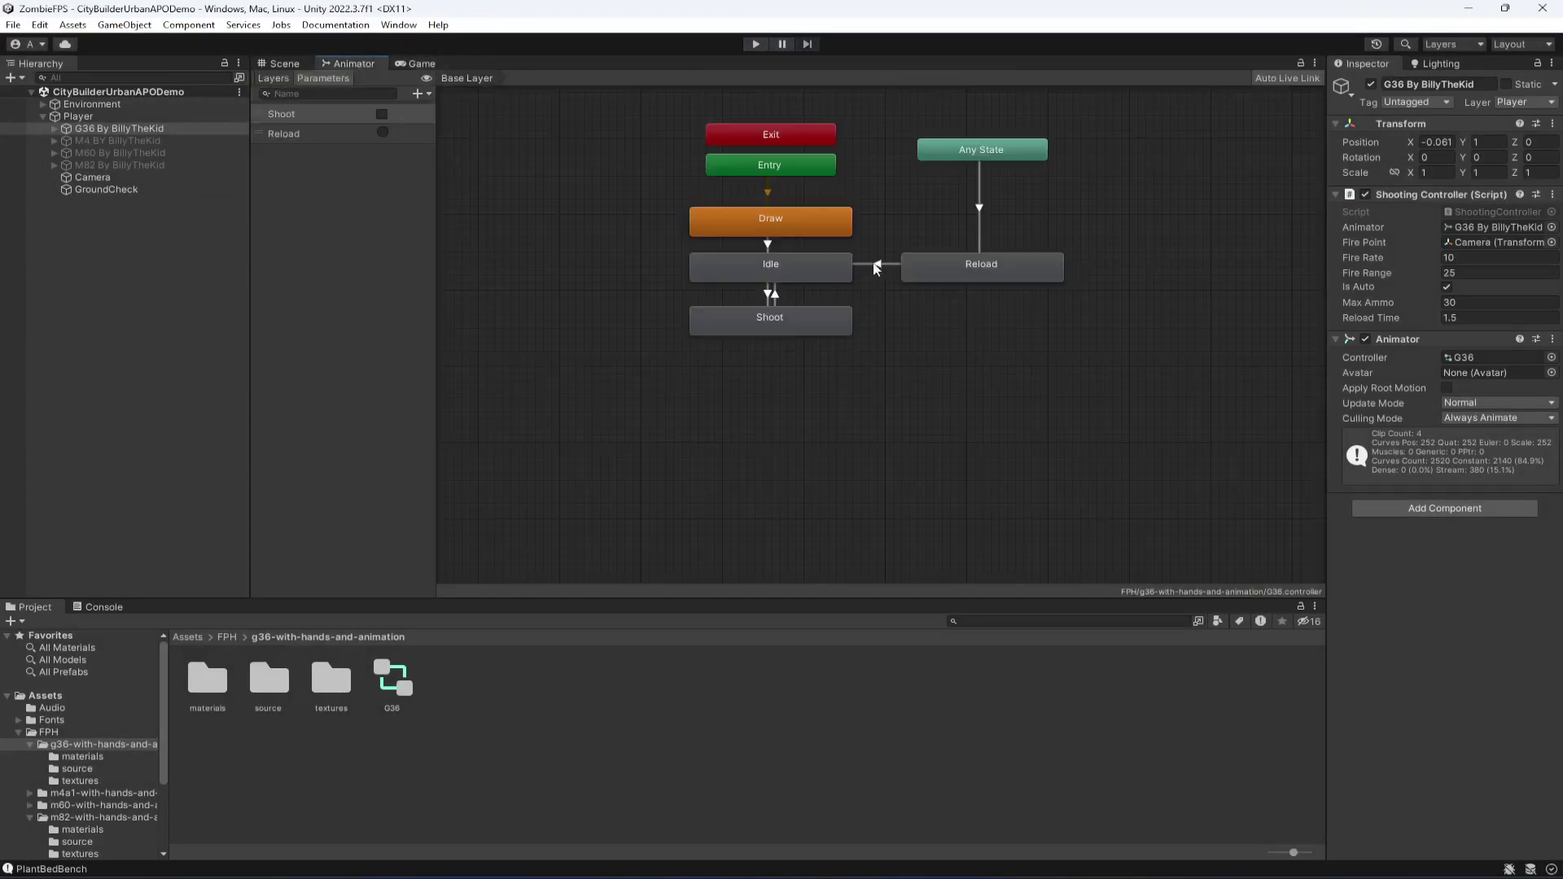
click(794, 223)
double_click(791, 271)
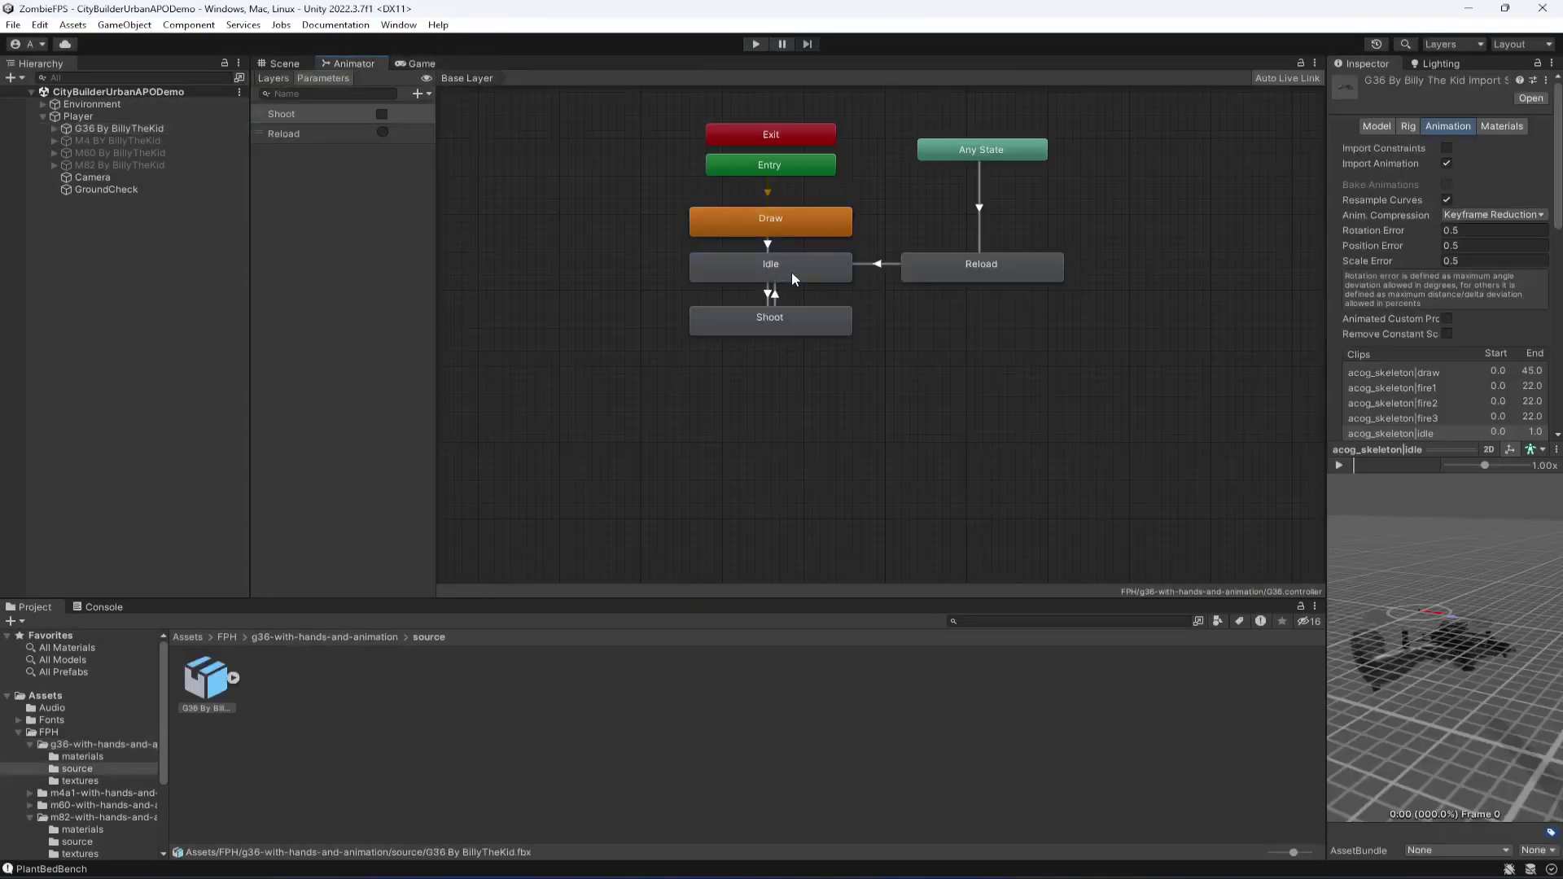
scroll(1432, 356, down, 10)
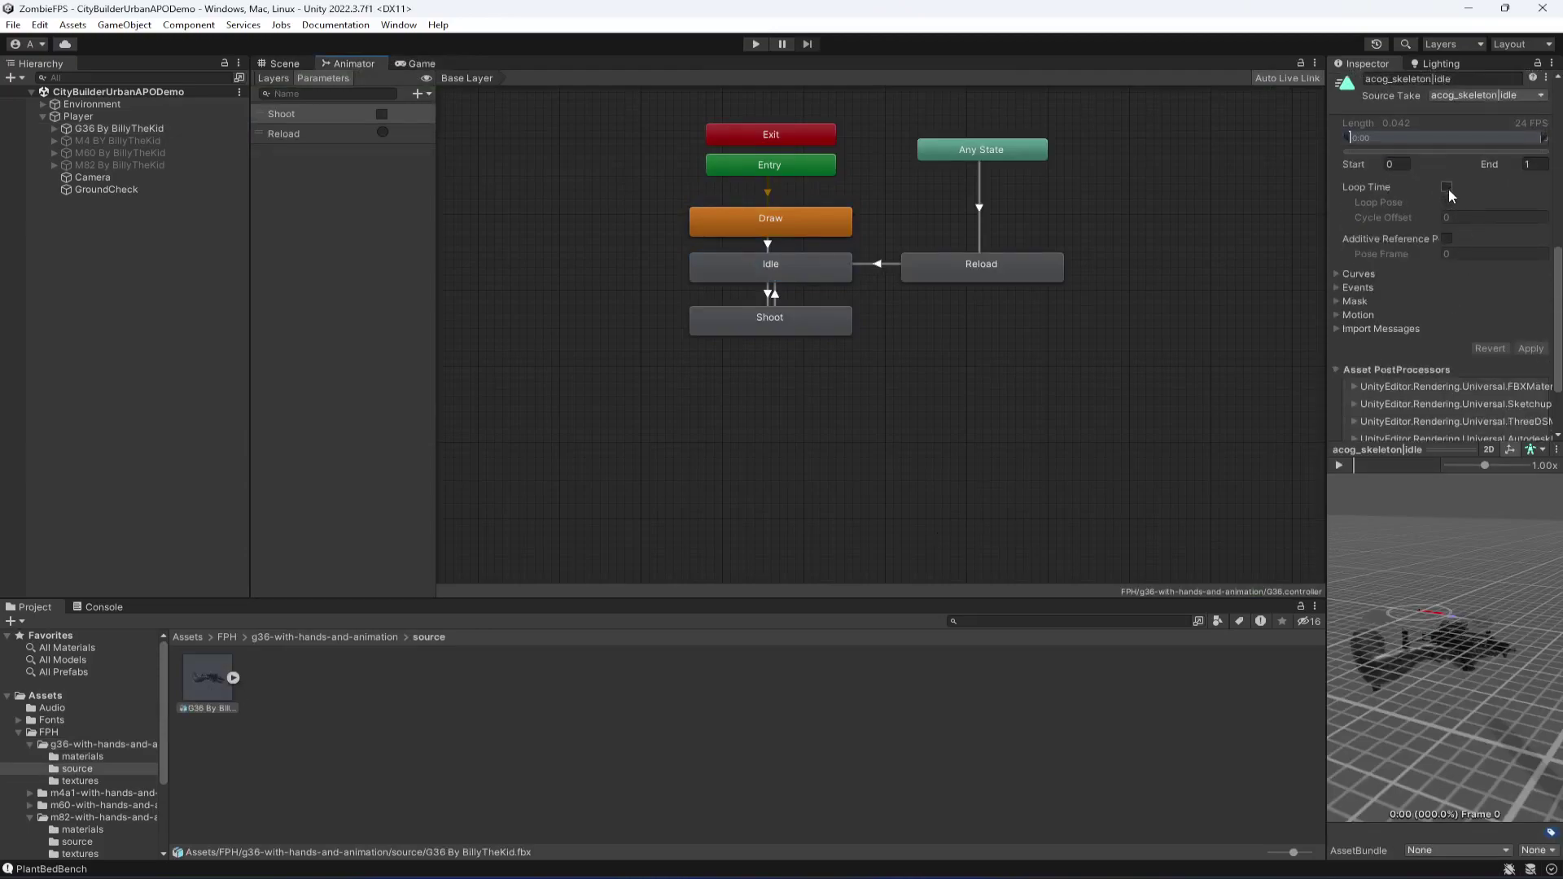
click(1447, 187)
click(1531, 348)
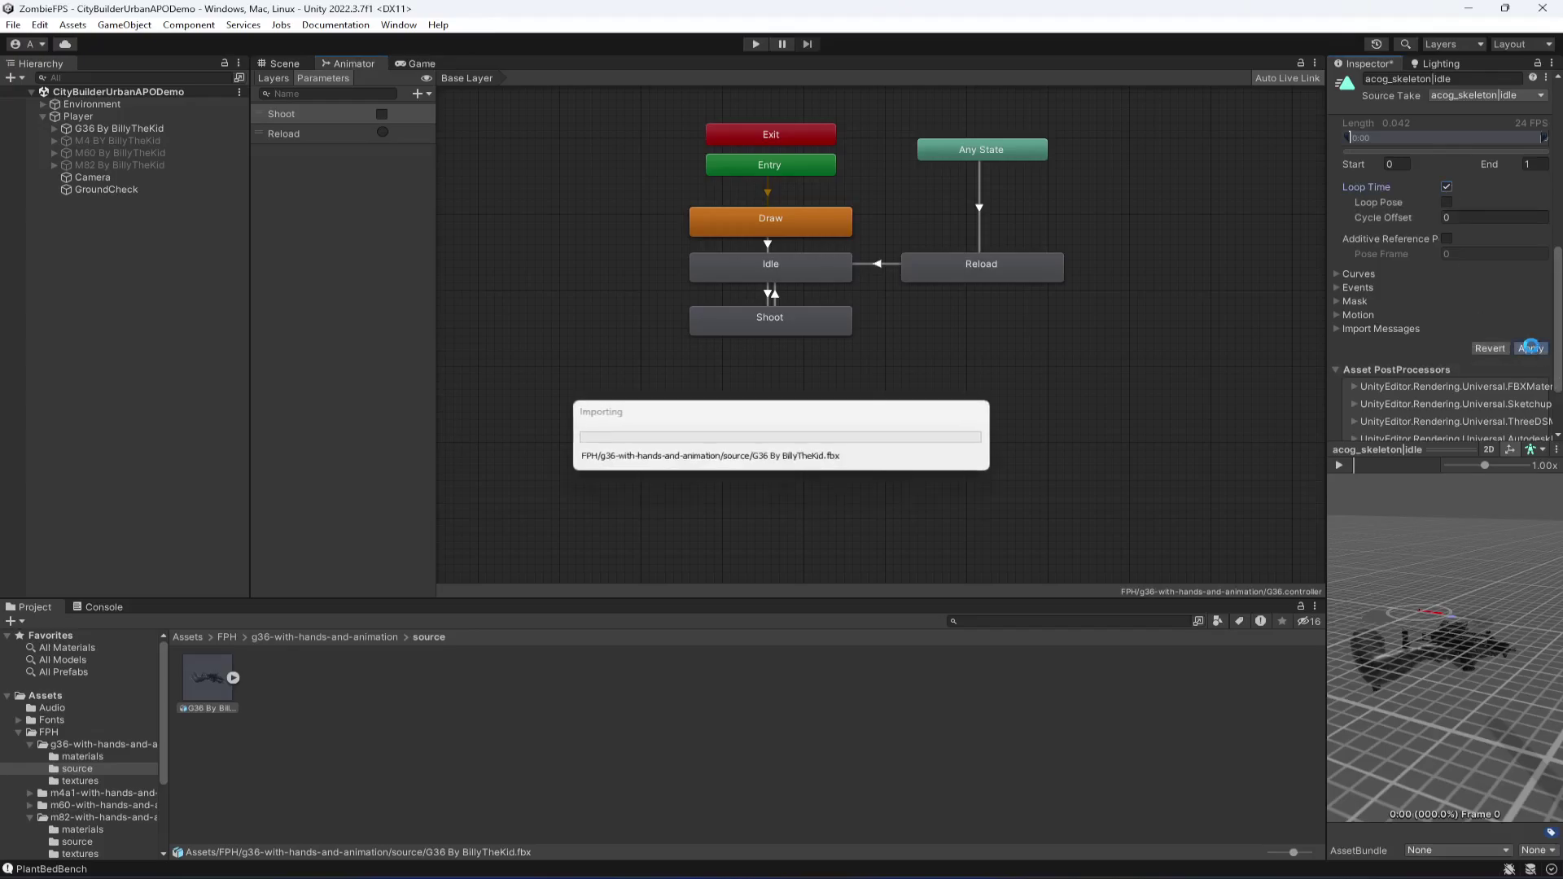
Run the game again to test the G36's movement and reload, checking the Idle and Reload states in the animator graph
click(422, 65)
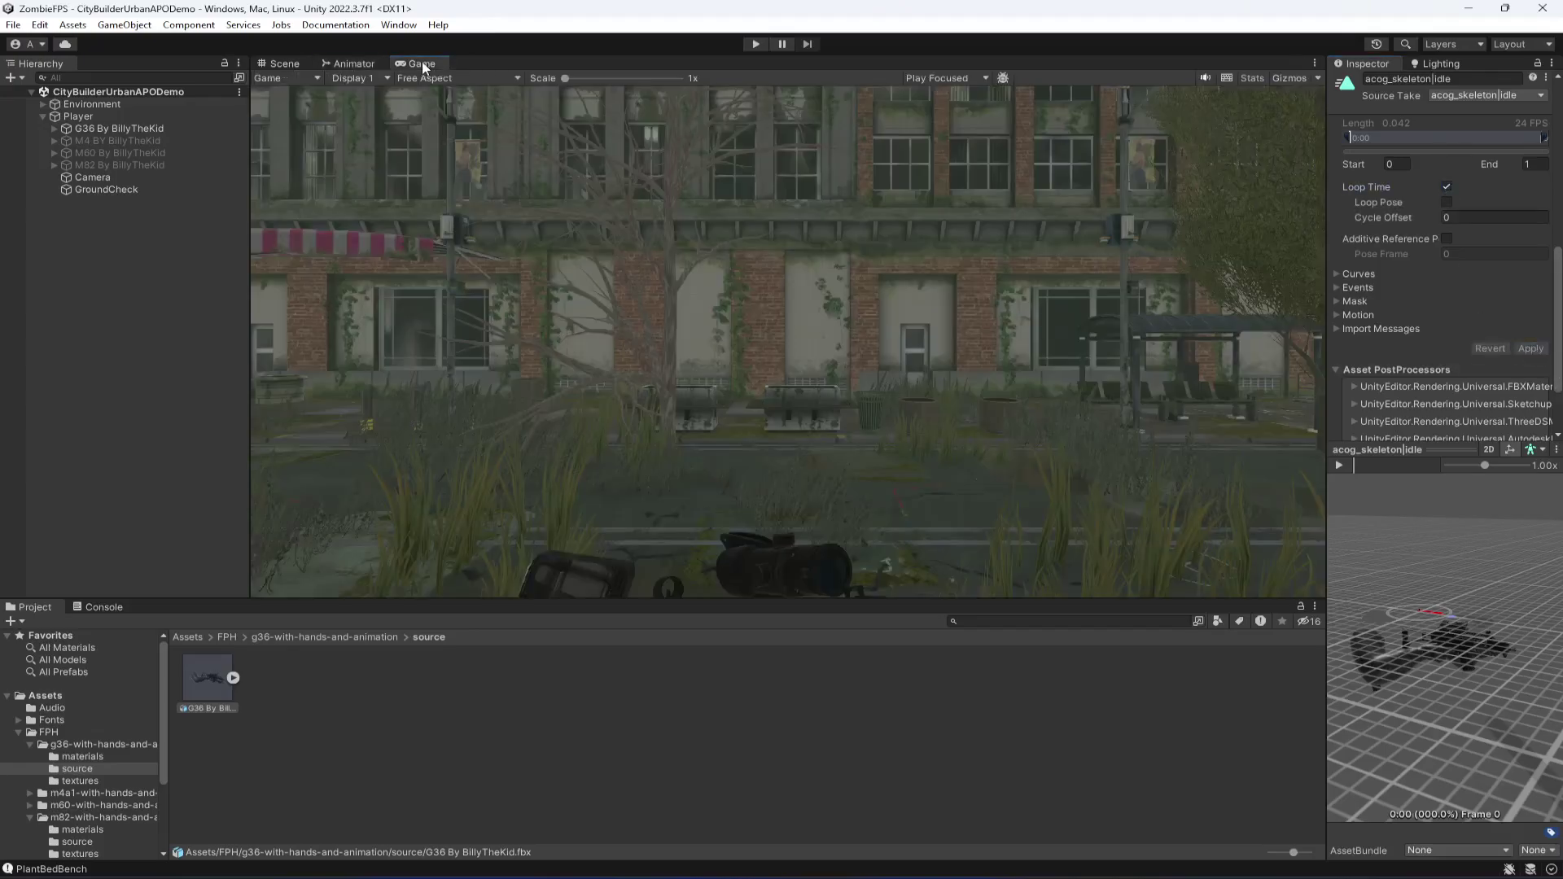
click(758, 44)
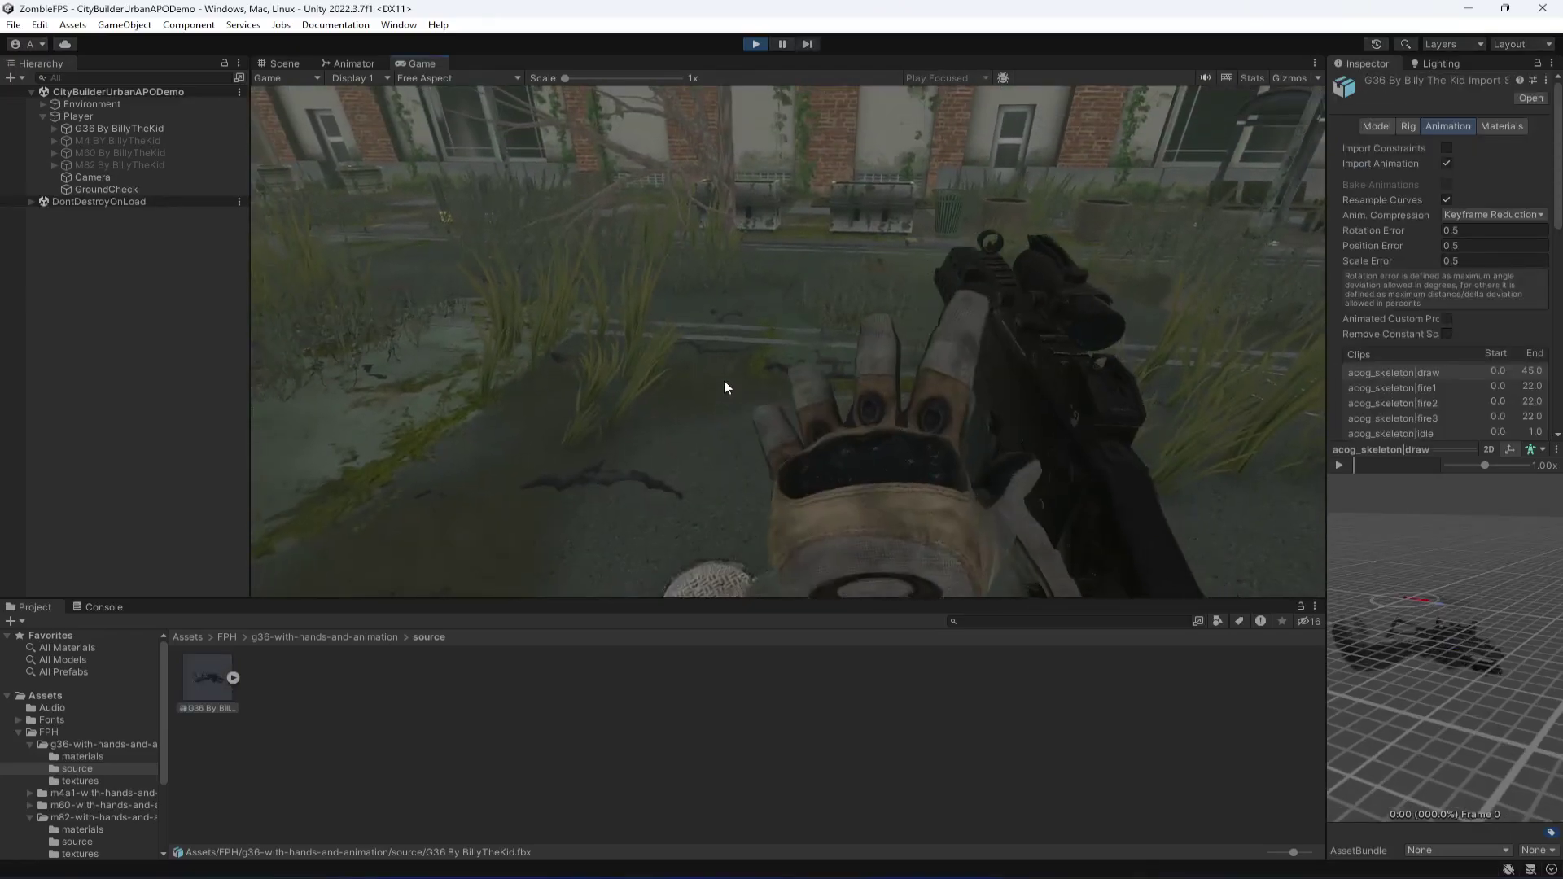
click(349, 64)
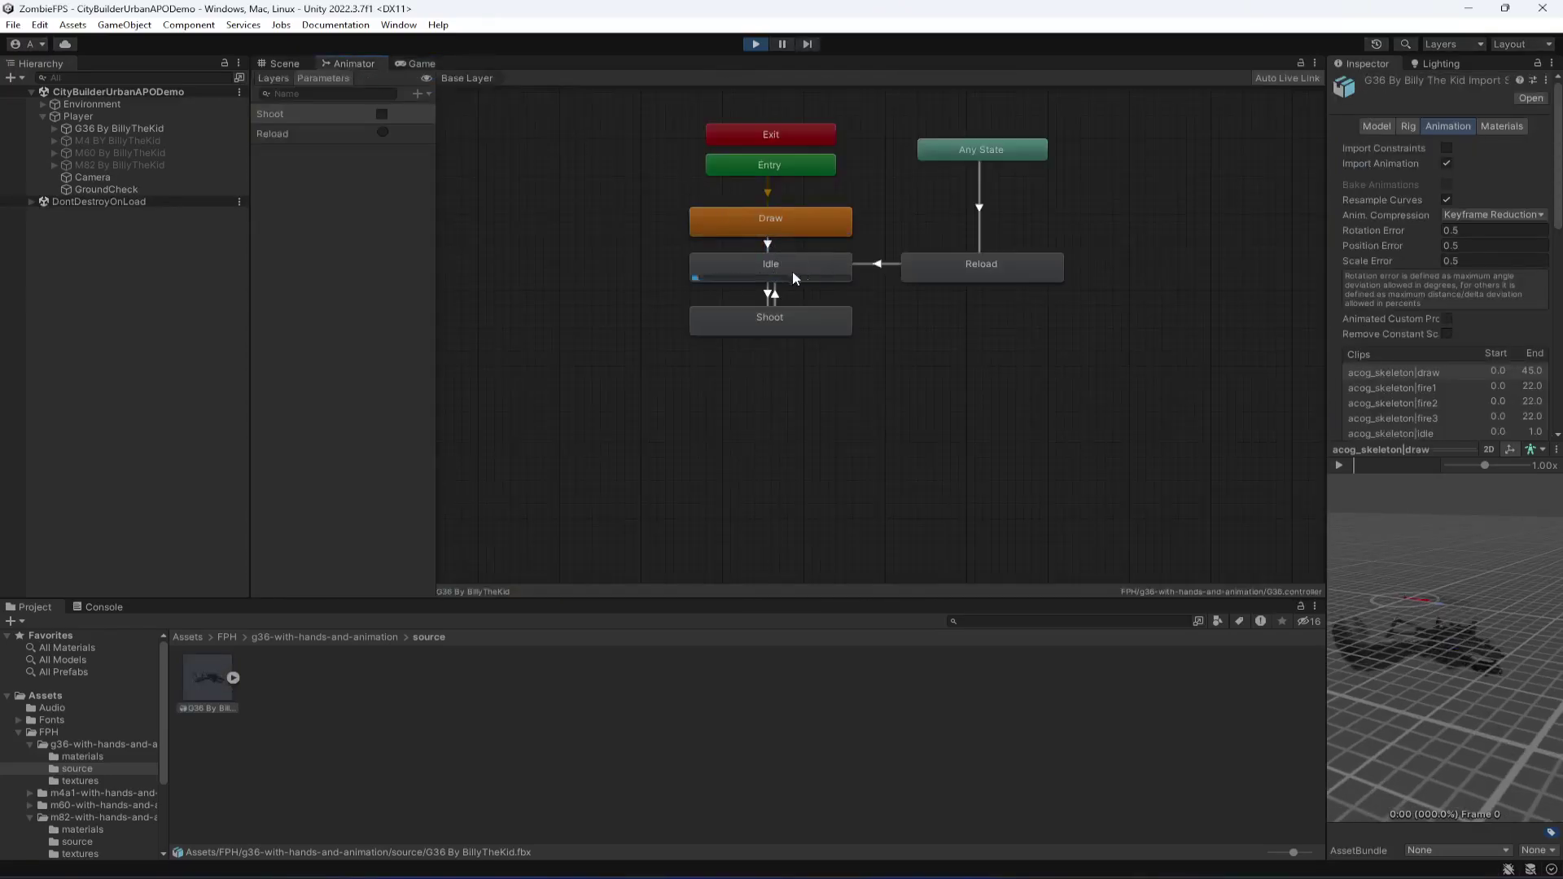
click(421, 64)
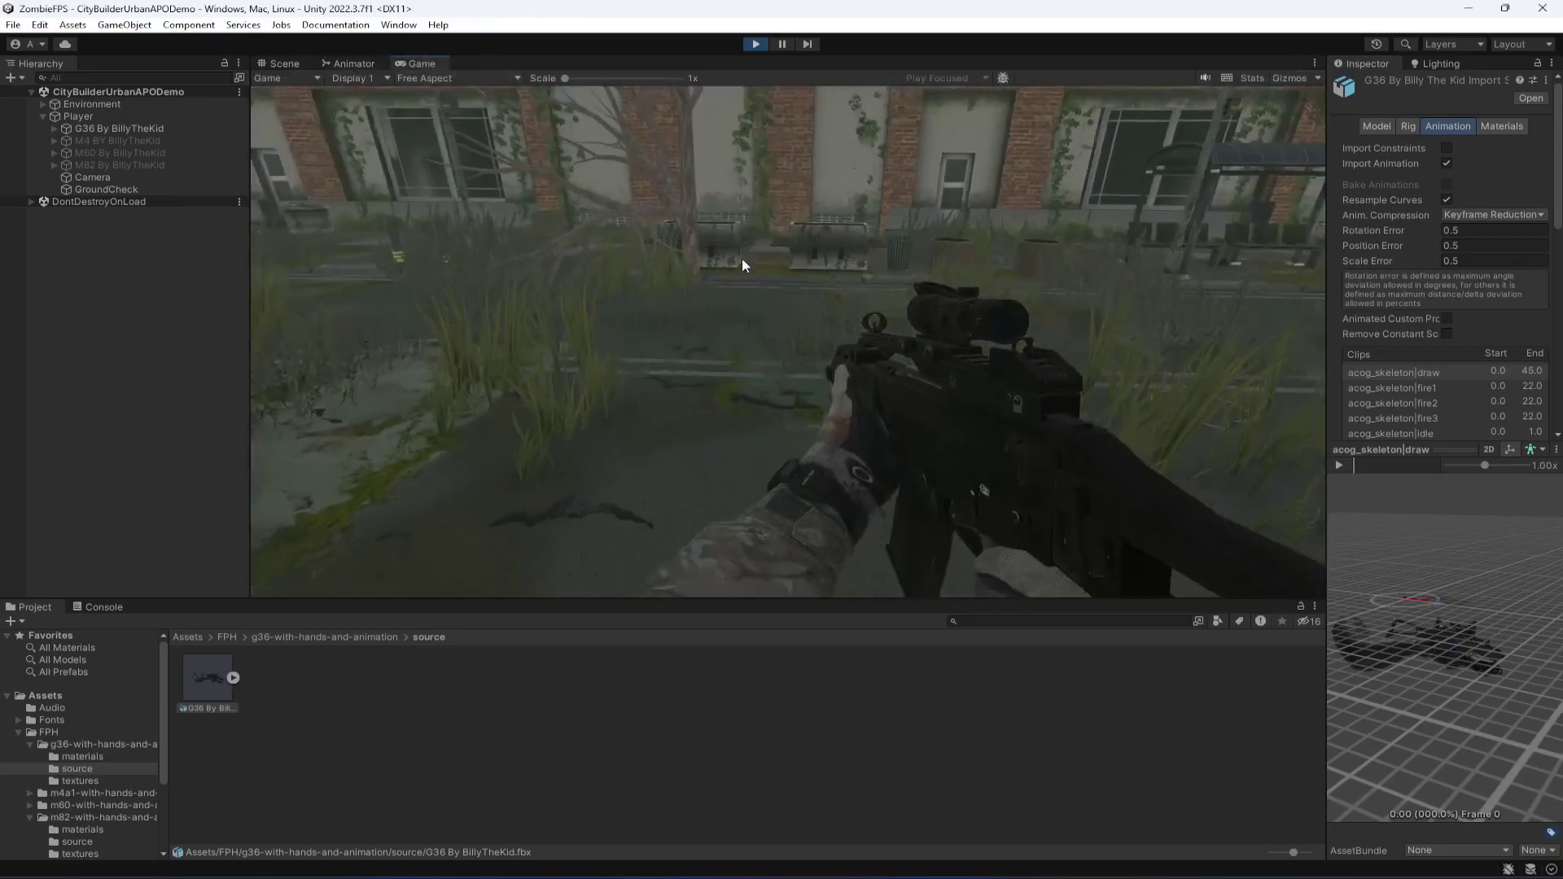
key(s)
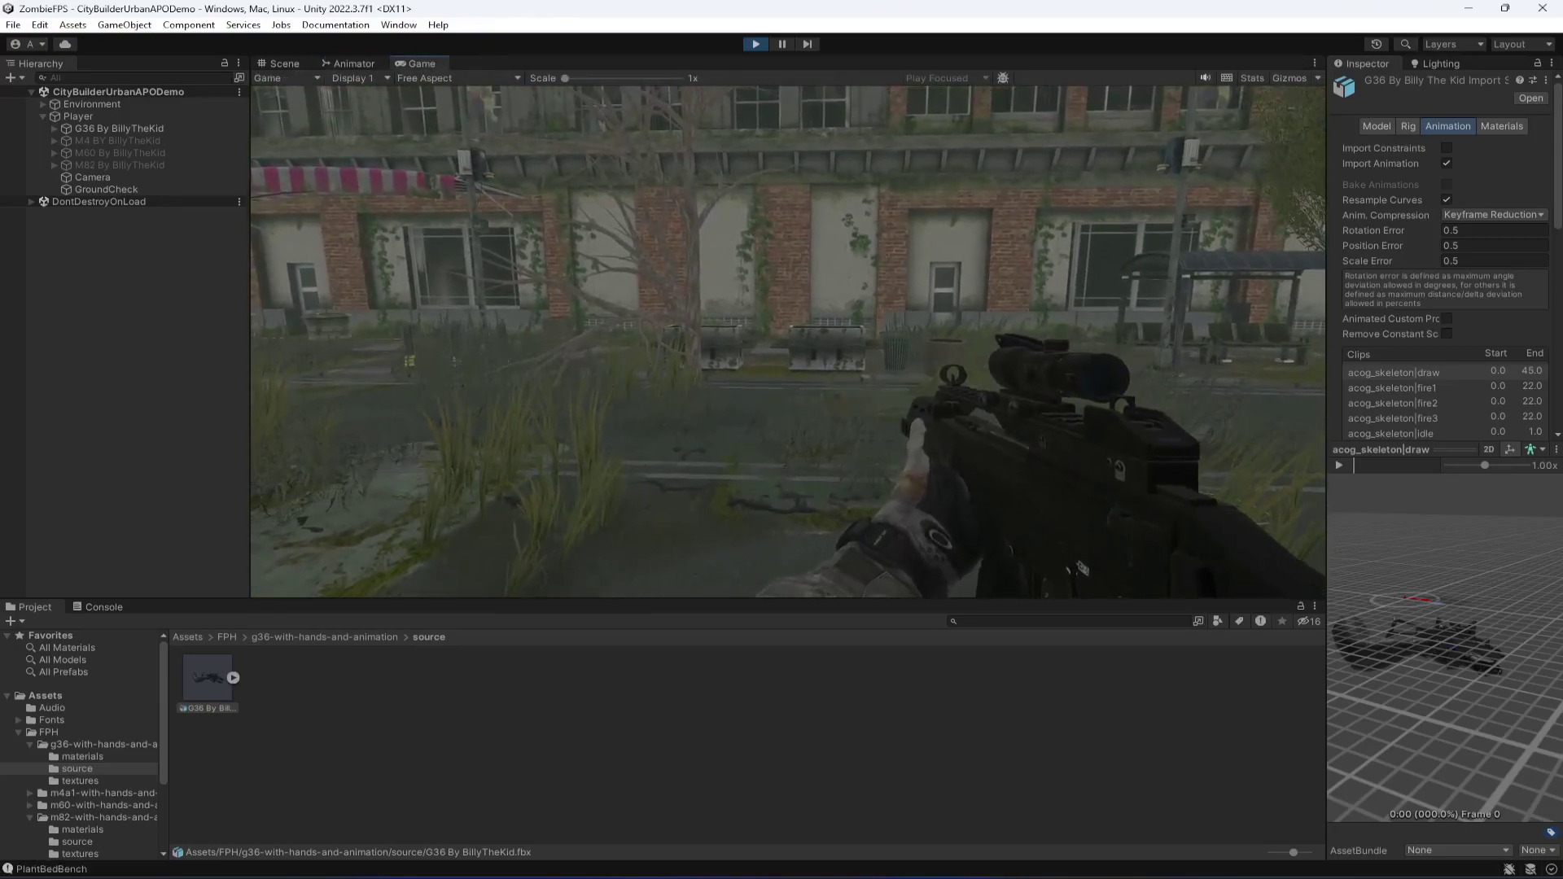
key(r)
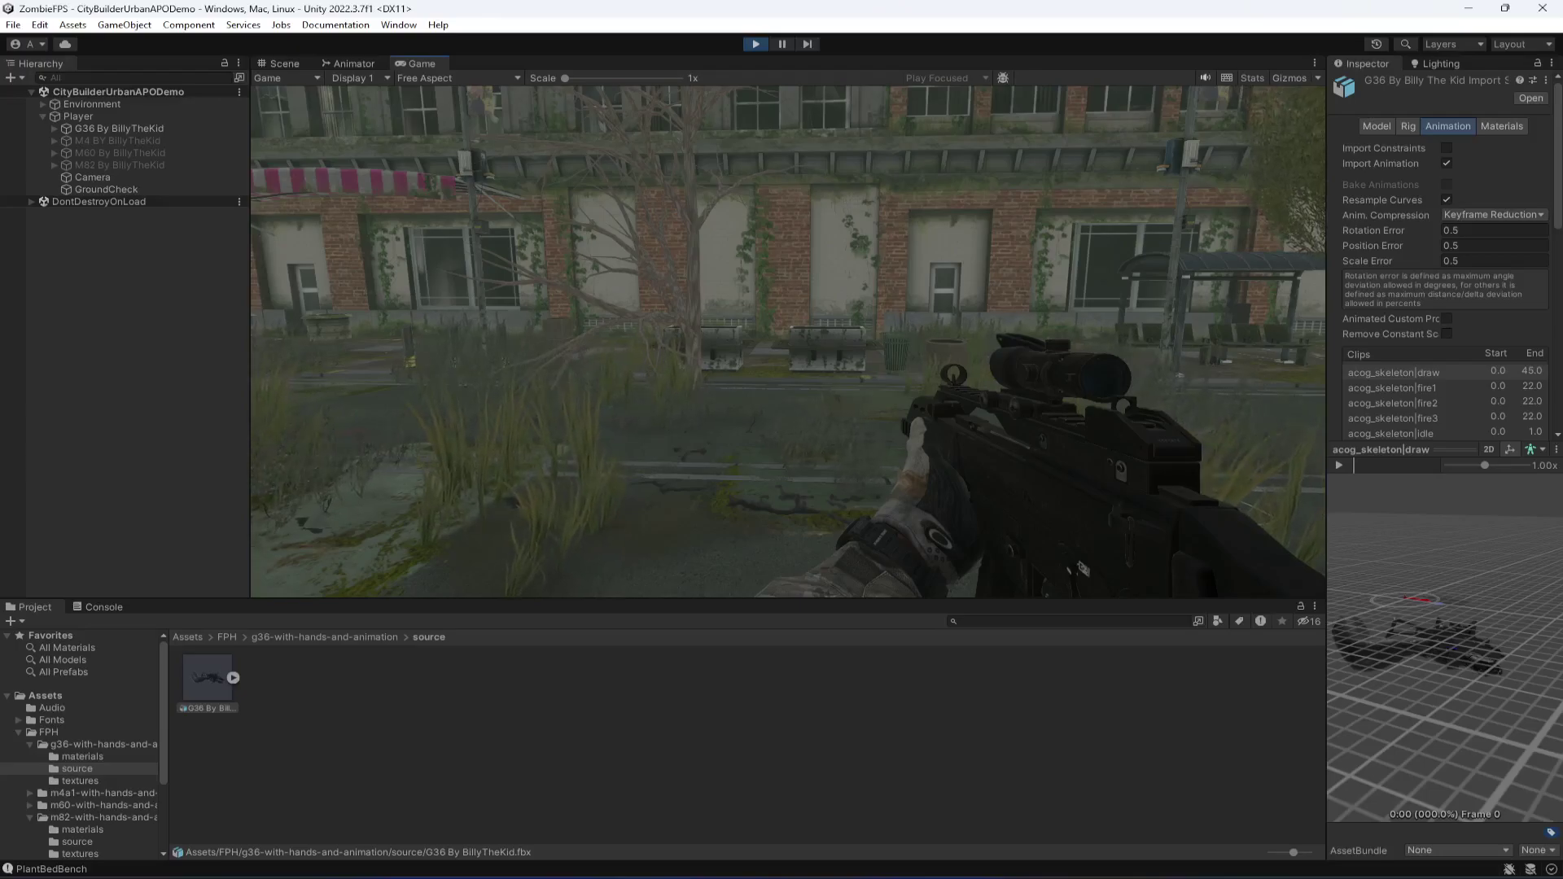
key(Escape)
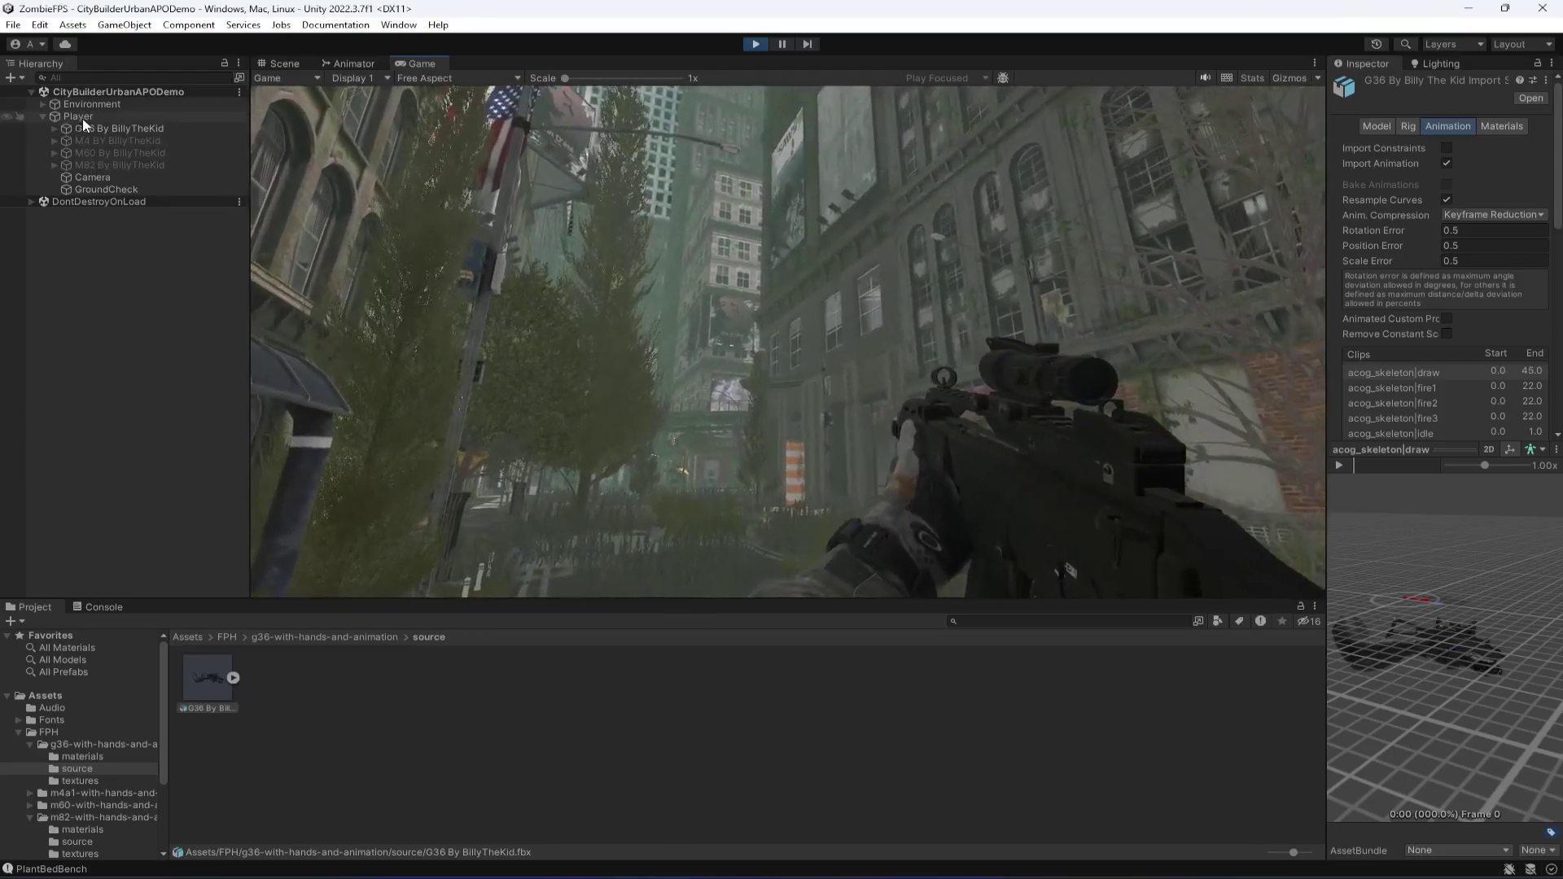
click(348, 64)
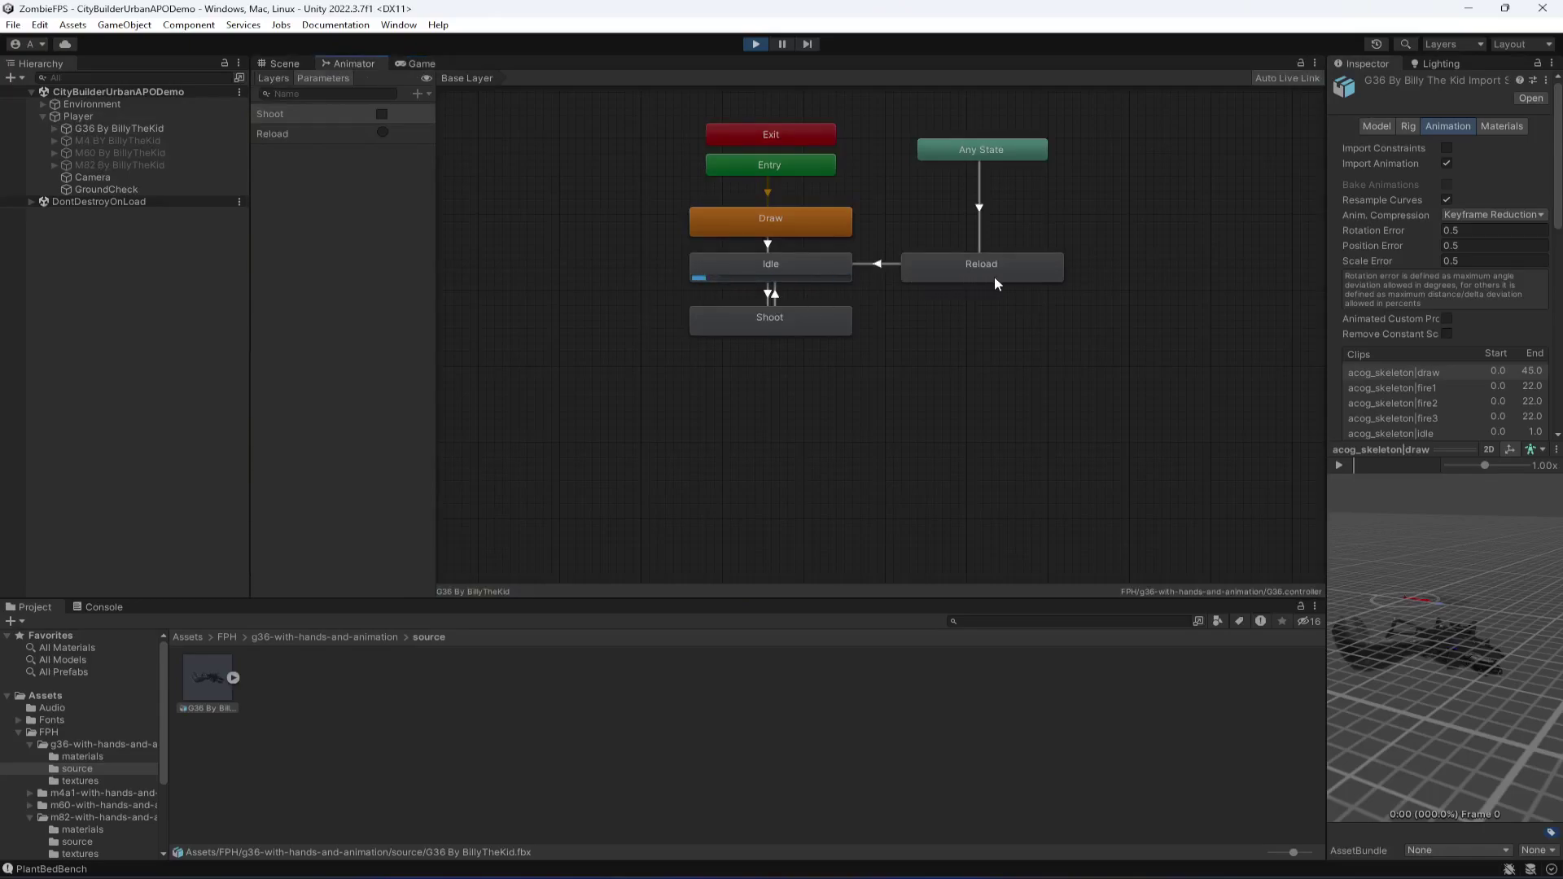
Show the G36 weapon's components and dock the Animator window below the Game view, fitting its states in view
click(110, 129)
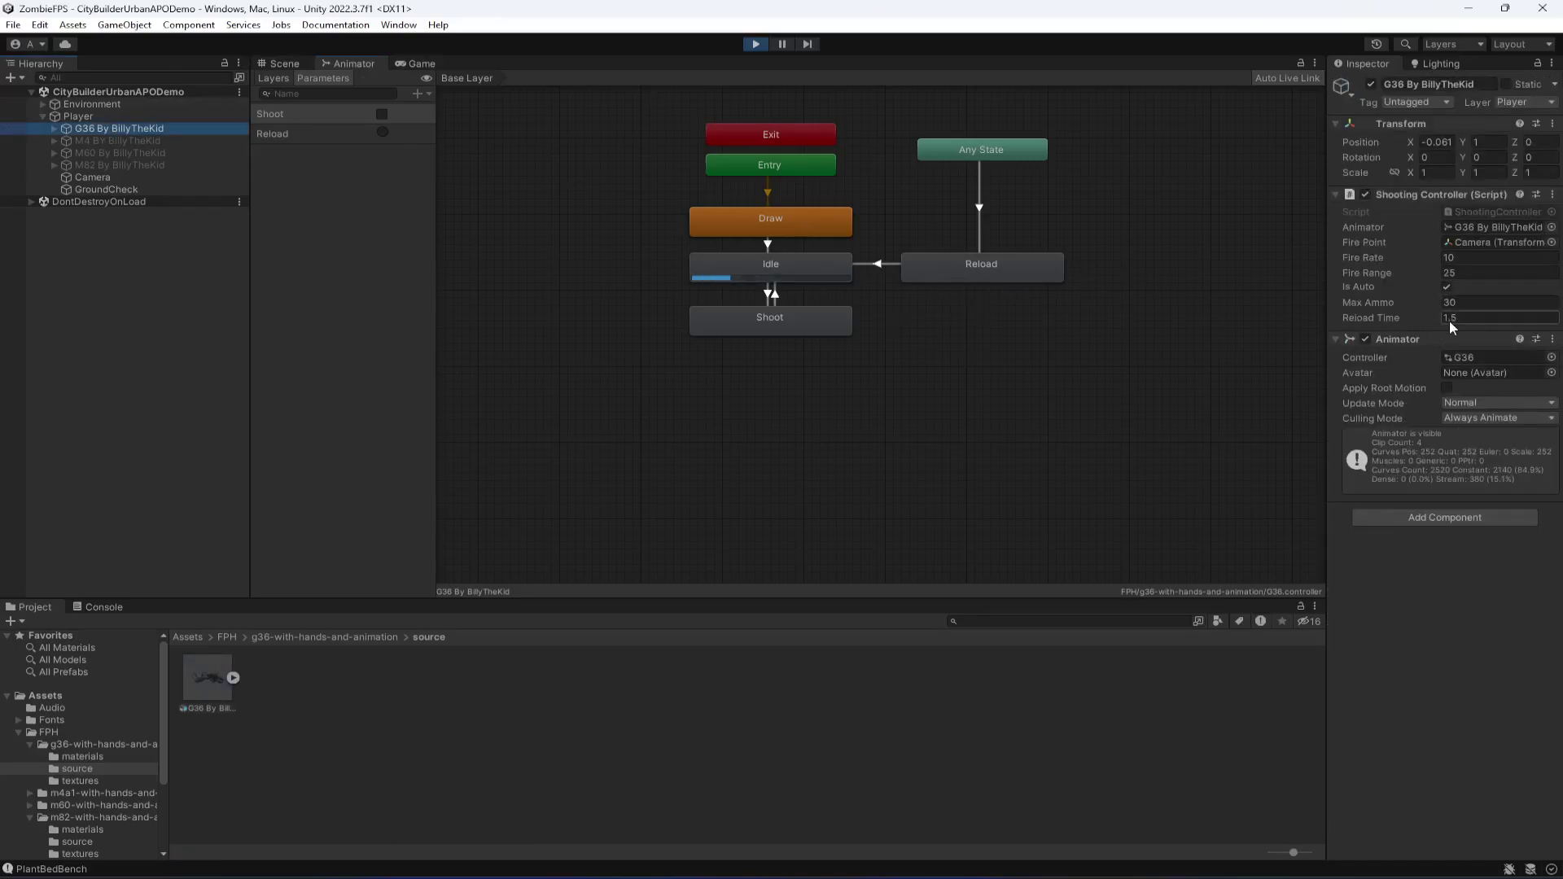
drag(355, 63, 431, 324)
drag(273, 573, 246, 603)
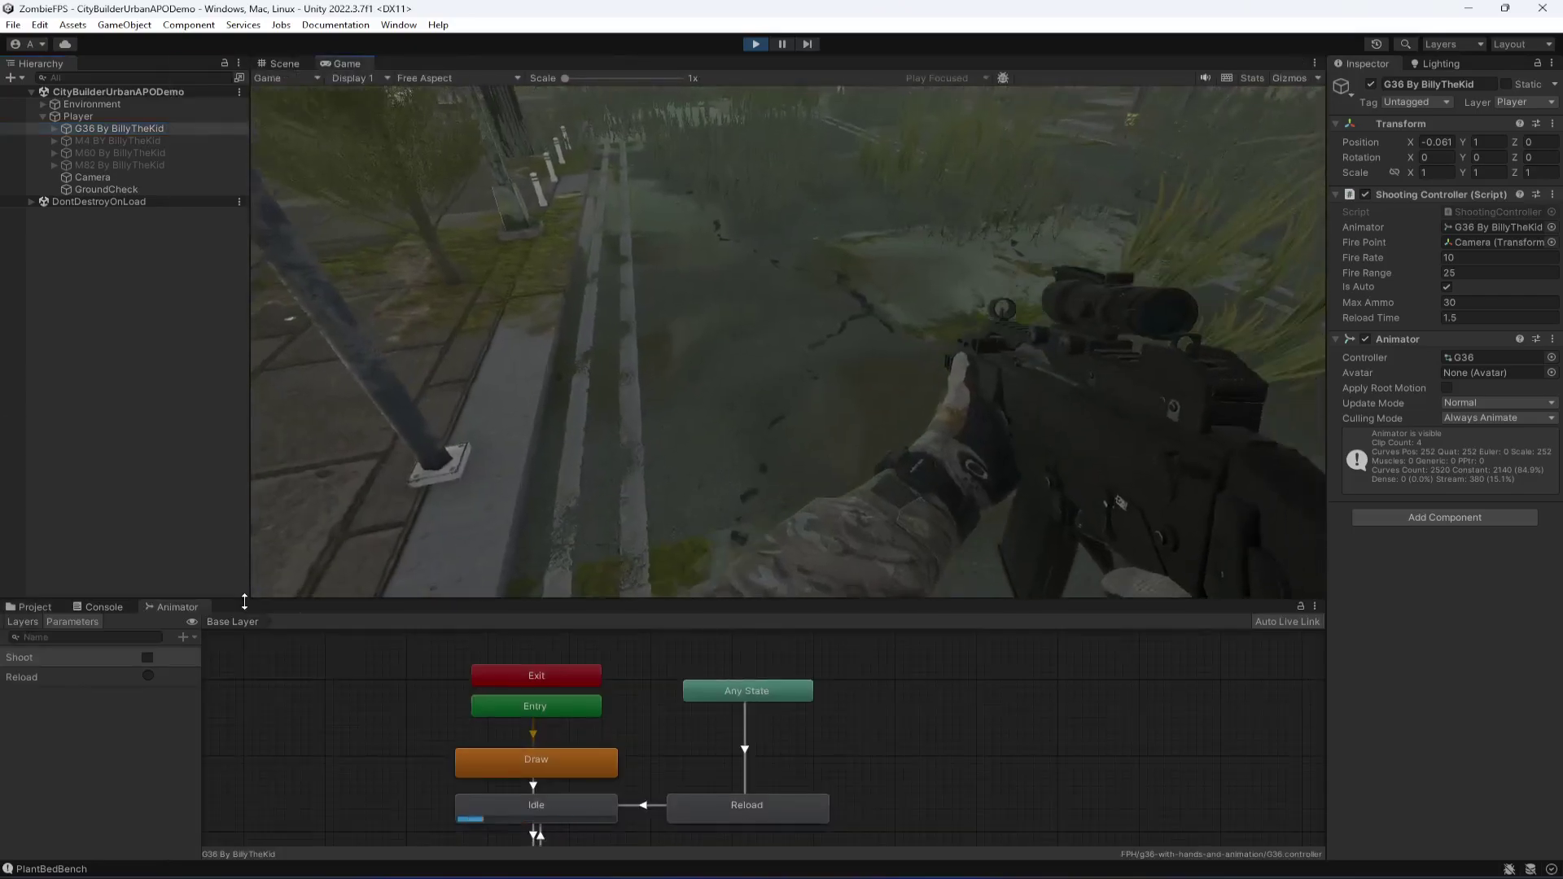
scroll(852, 829, up, 5)
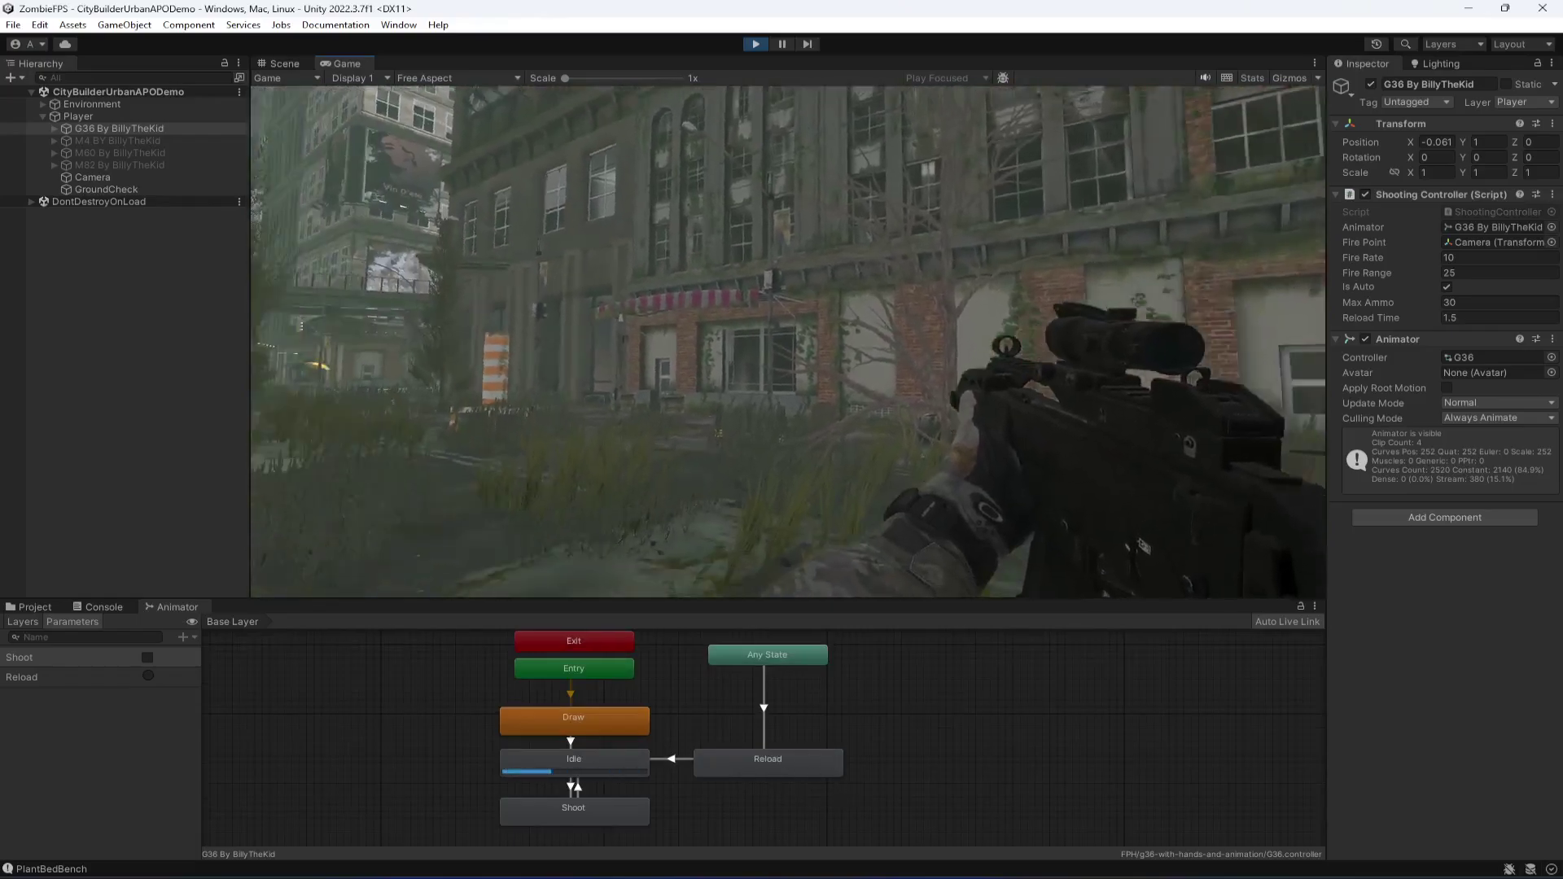
Play-test firing and reloading the G36 while watching the docked animator graph, and stop the game
click(788, 342)
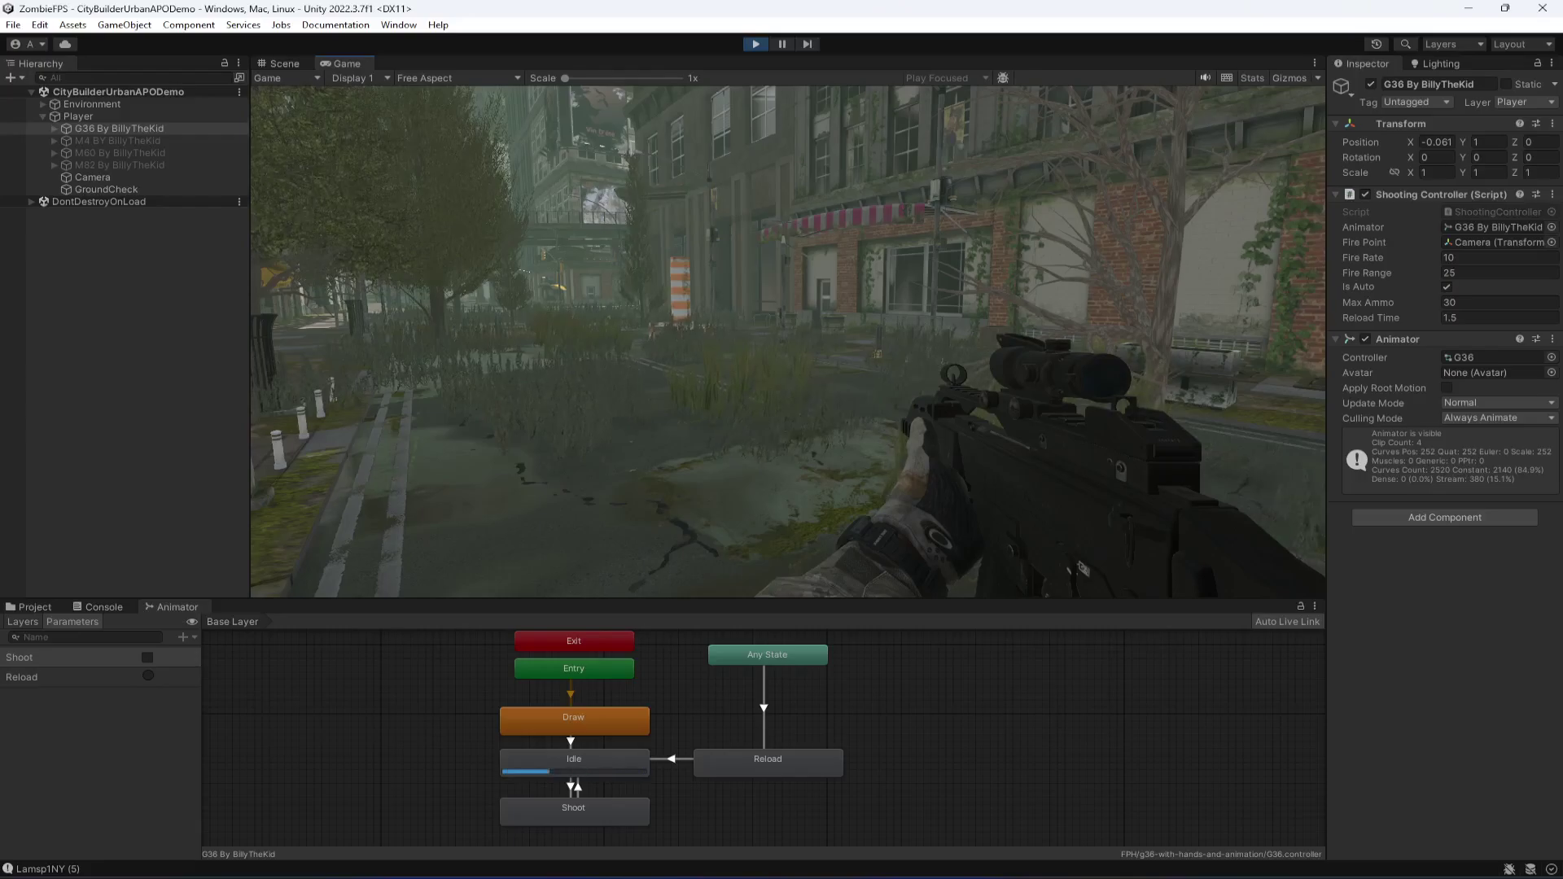
key(r)
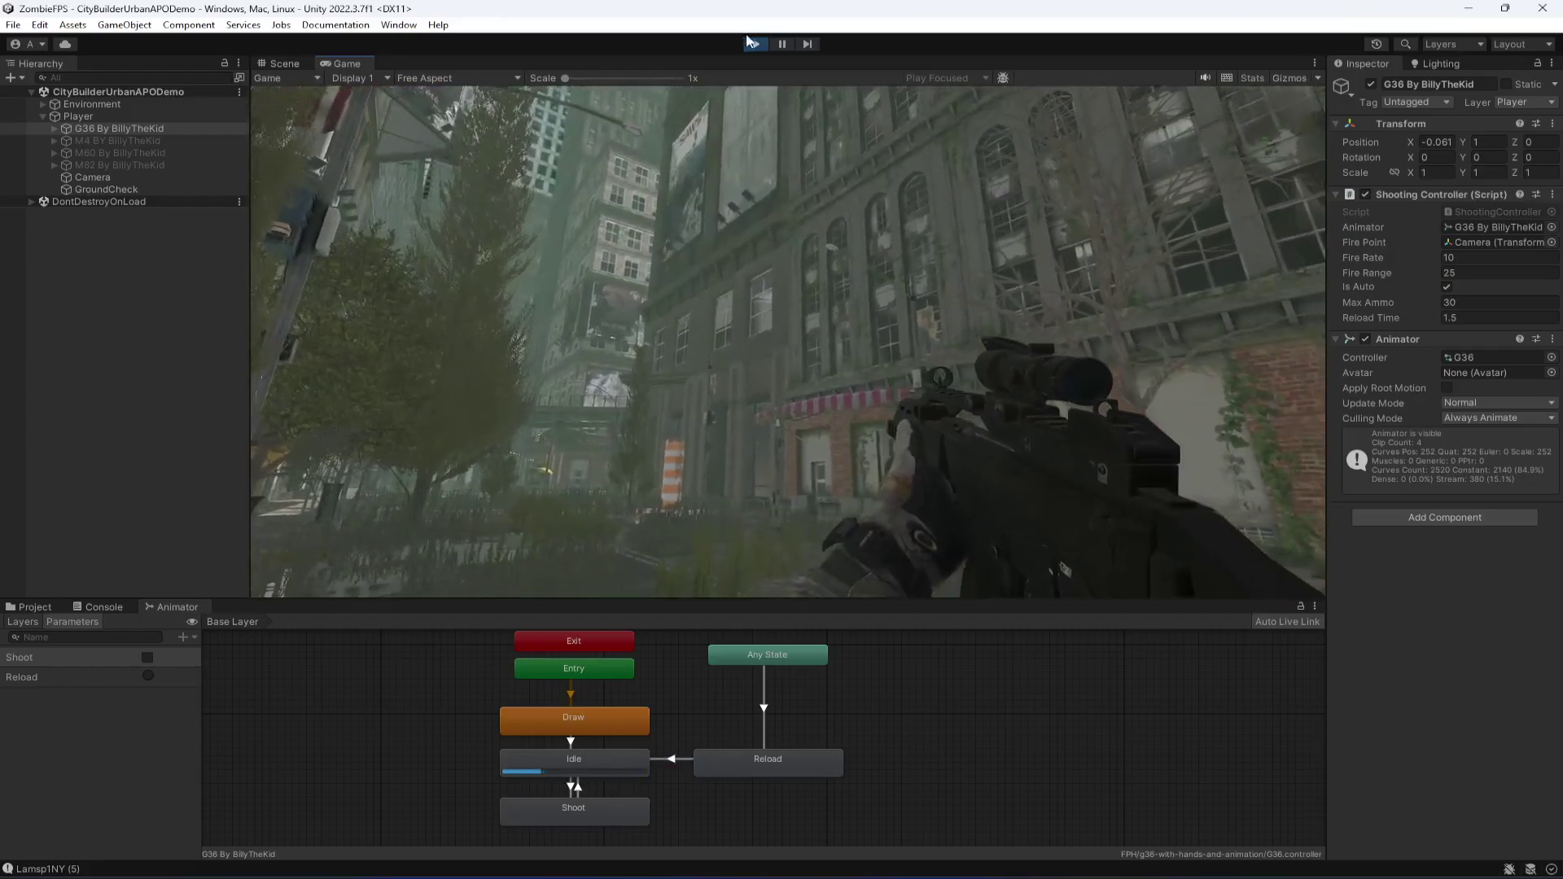
click(755, 45)
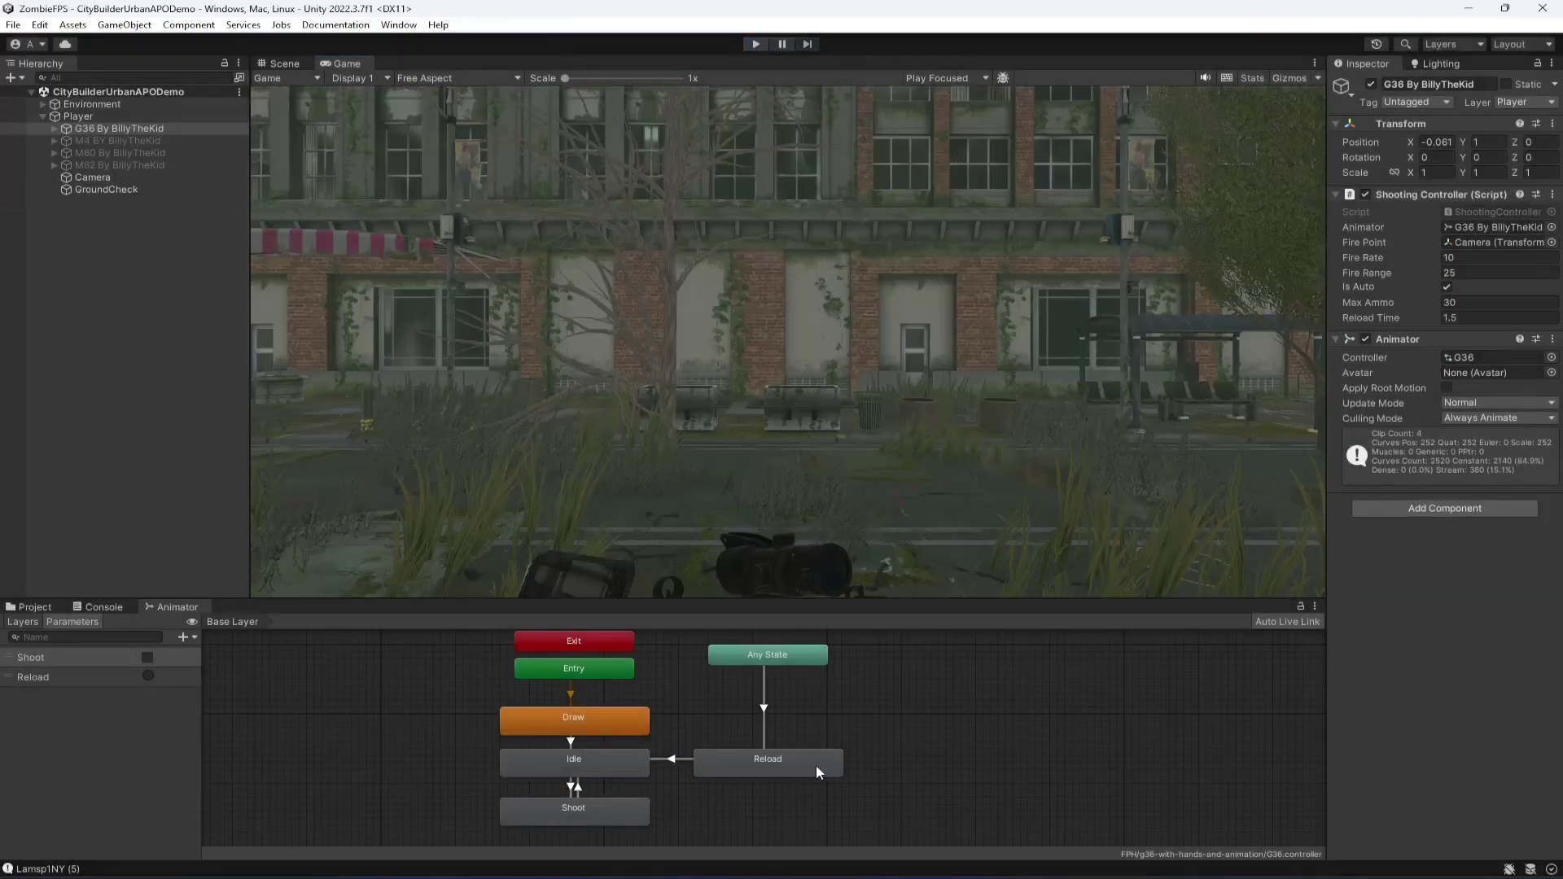
Preview the acog_skeleton|reload clip used by the Reload state and scrub near its end to check its duration
click(816, 765)
double_click(816, 765)
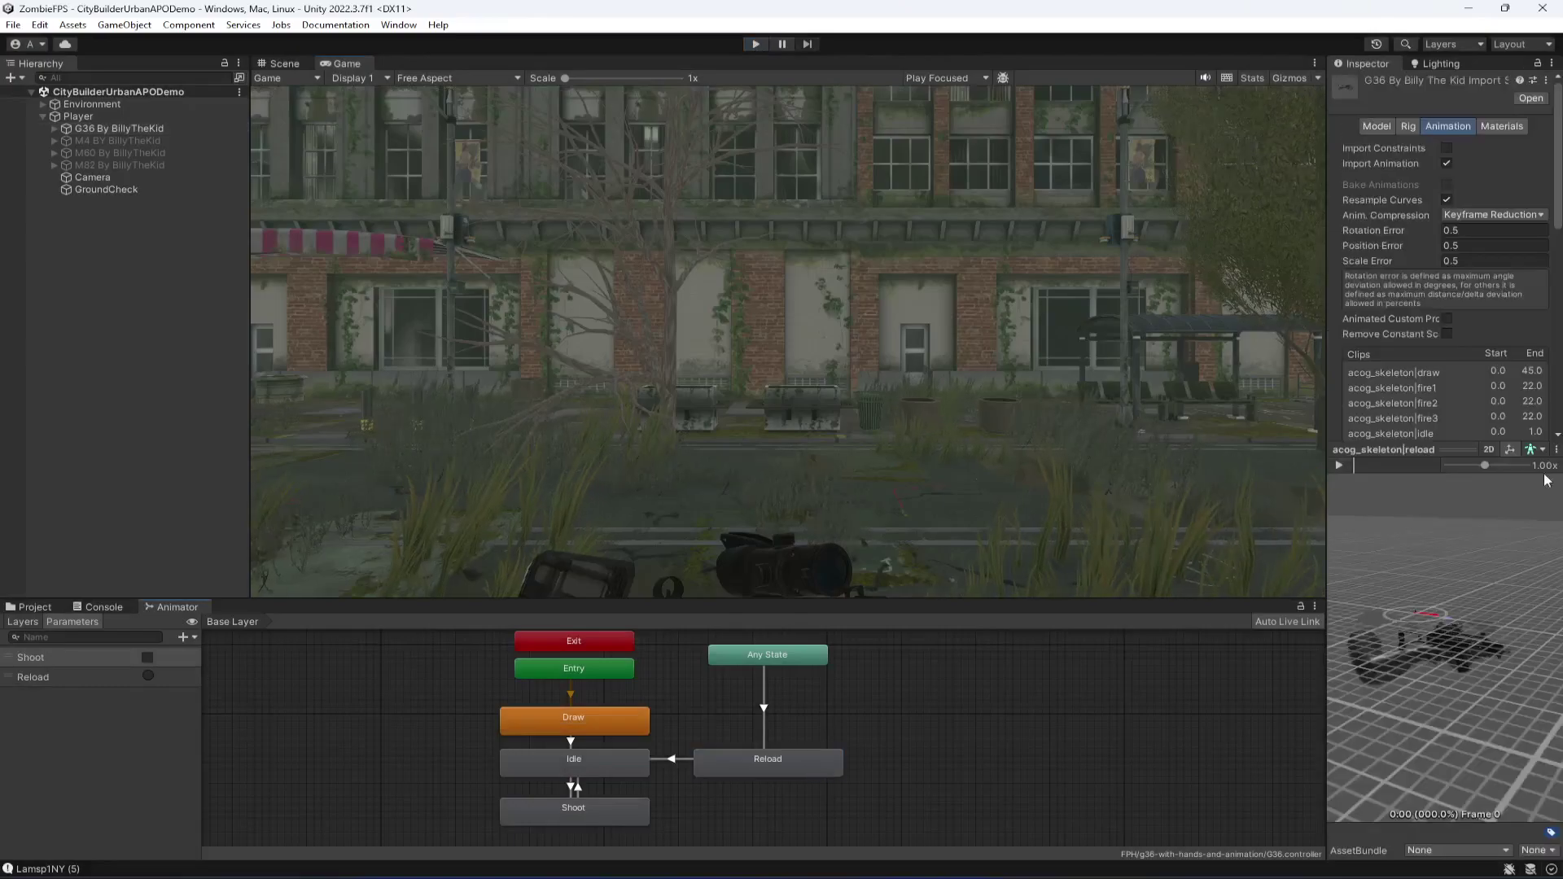
click(1342, 466)
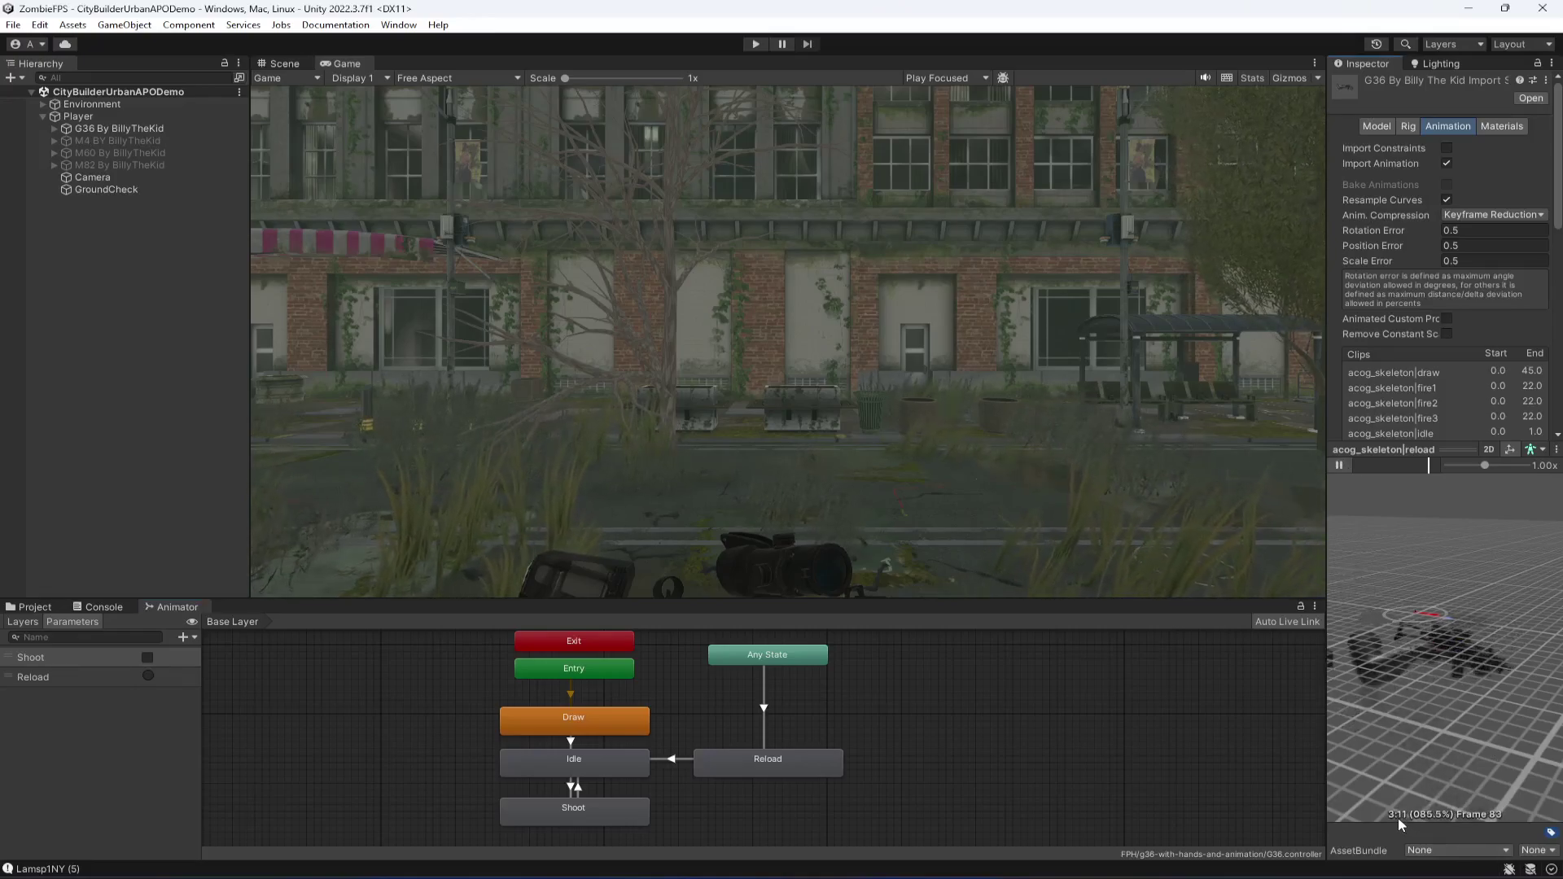
click(1338, 465)
drag(1387, 465, 1440, 469)
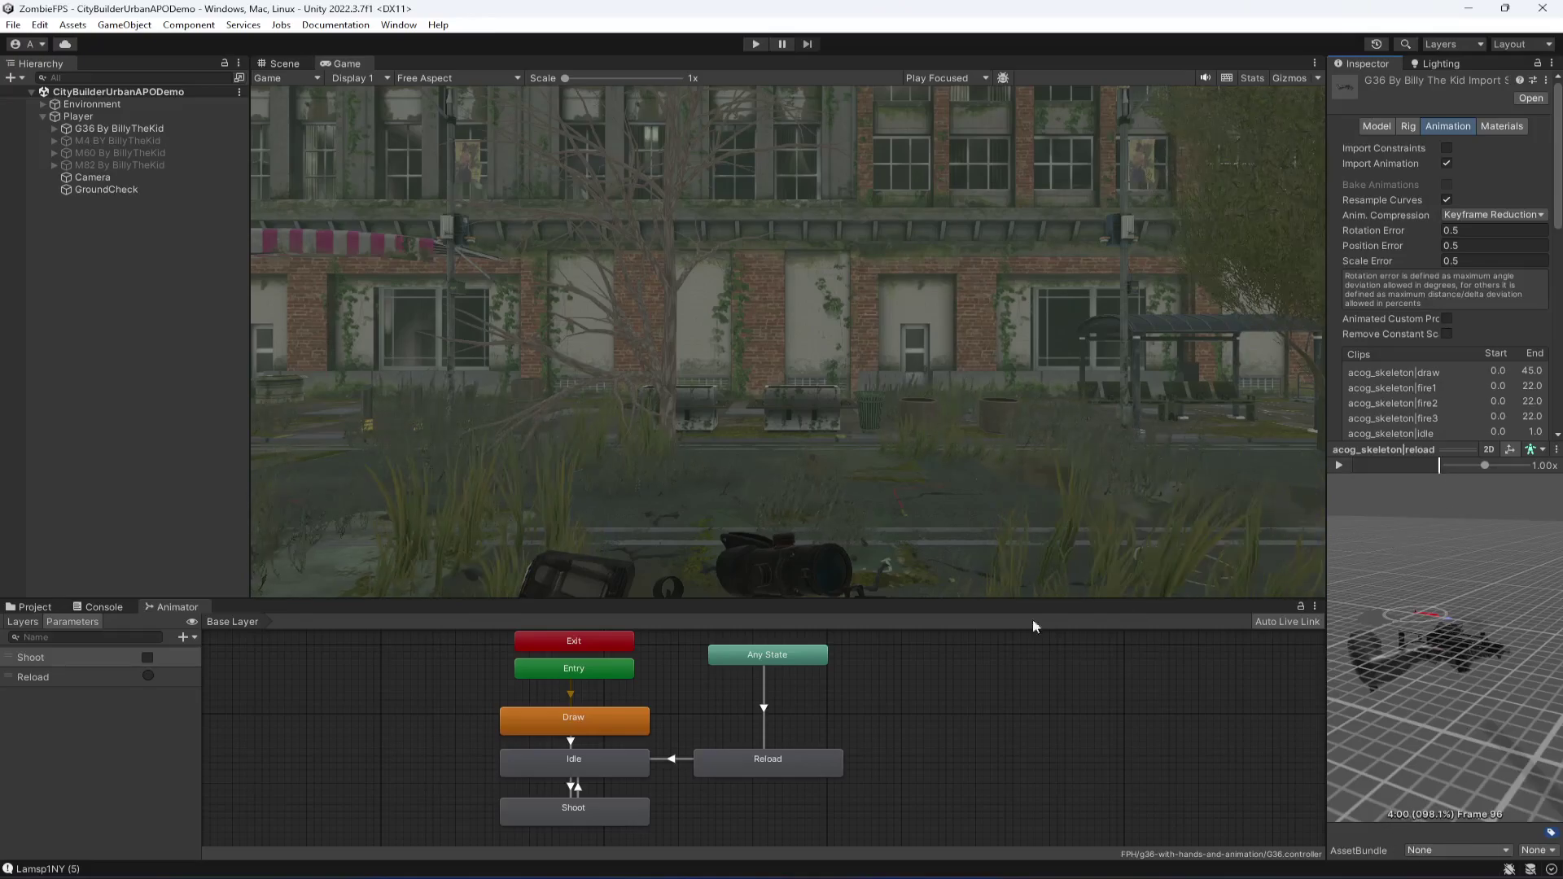
click(778, 760)
Set the Reload Time of the G36's Shooting Controller to 4 and save the scene
click(96, 128)
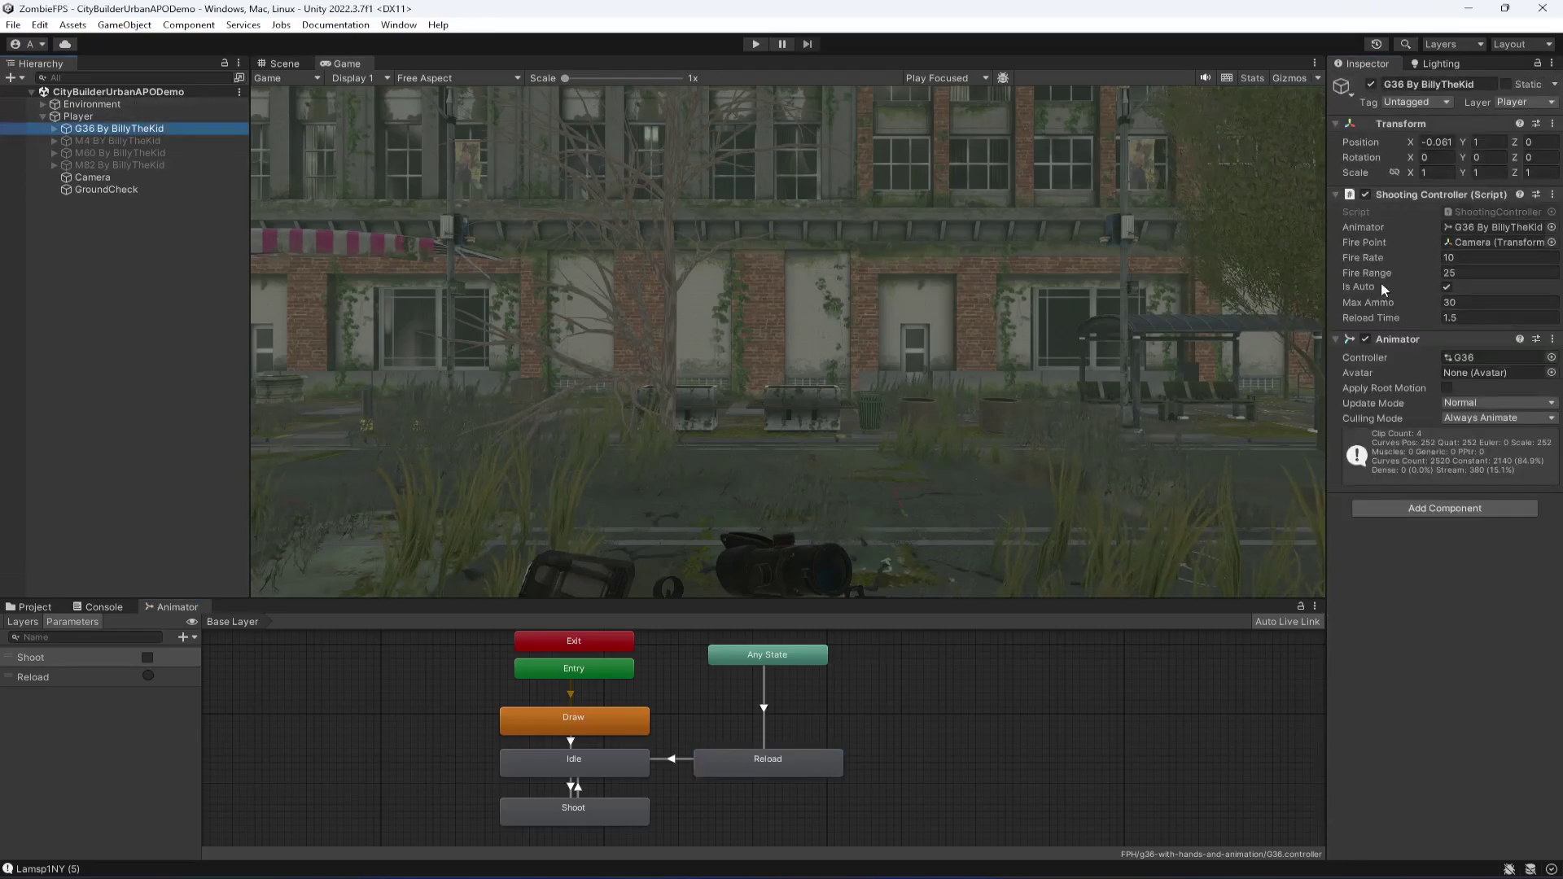
click(1470, 318)
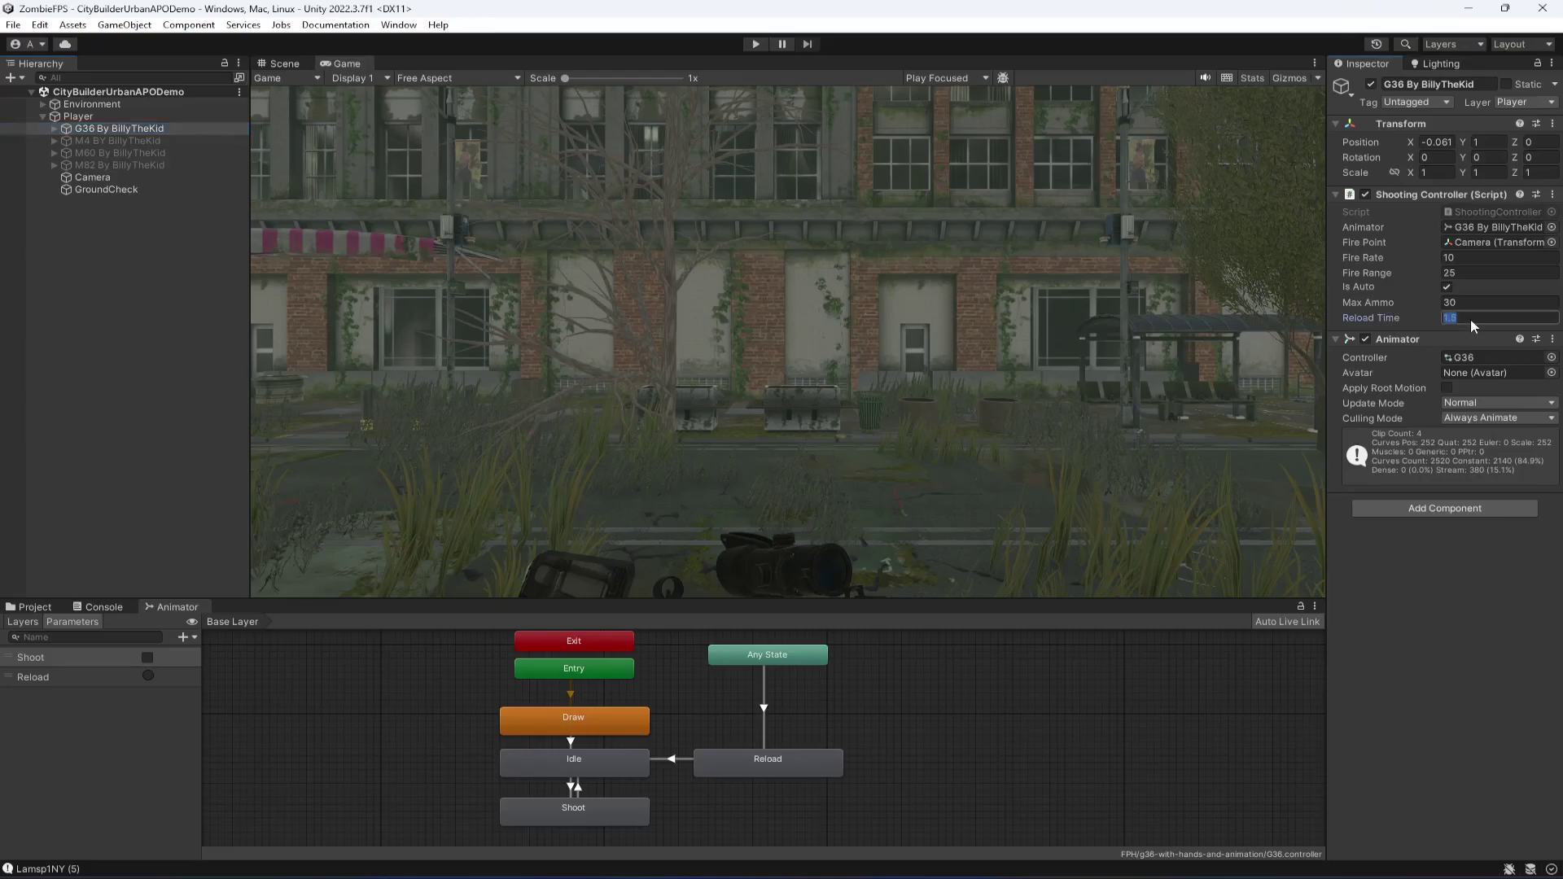
text(4)
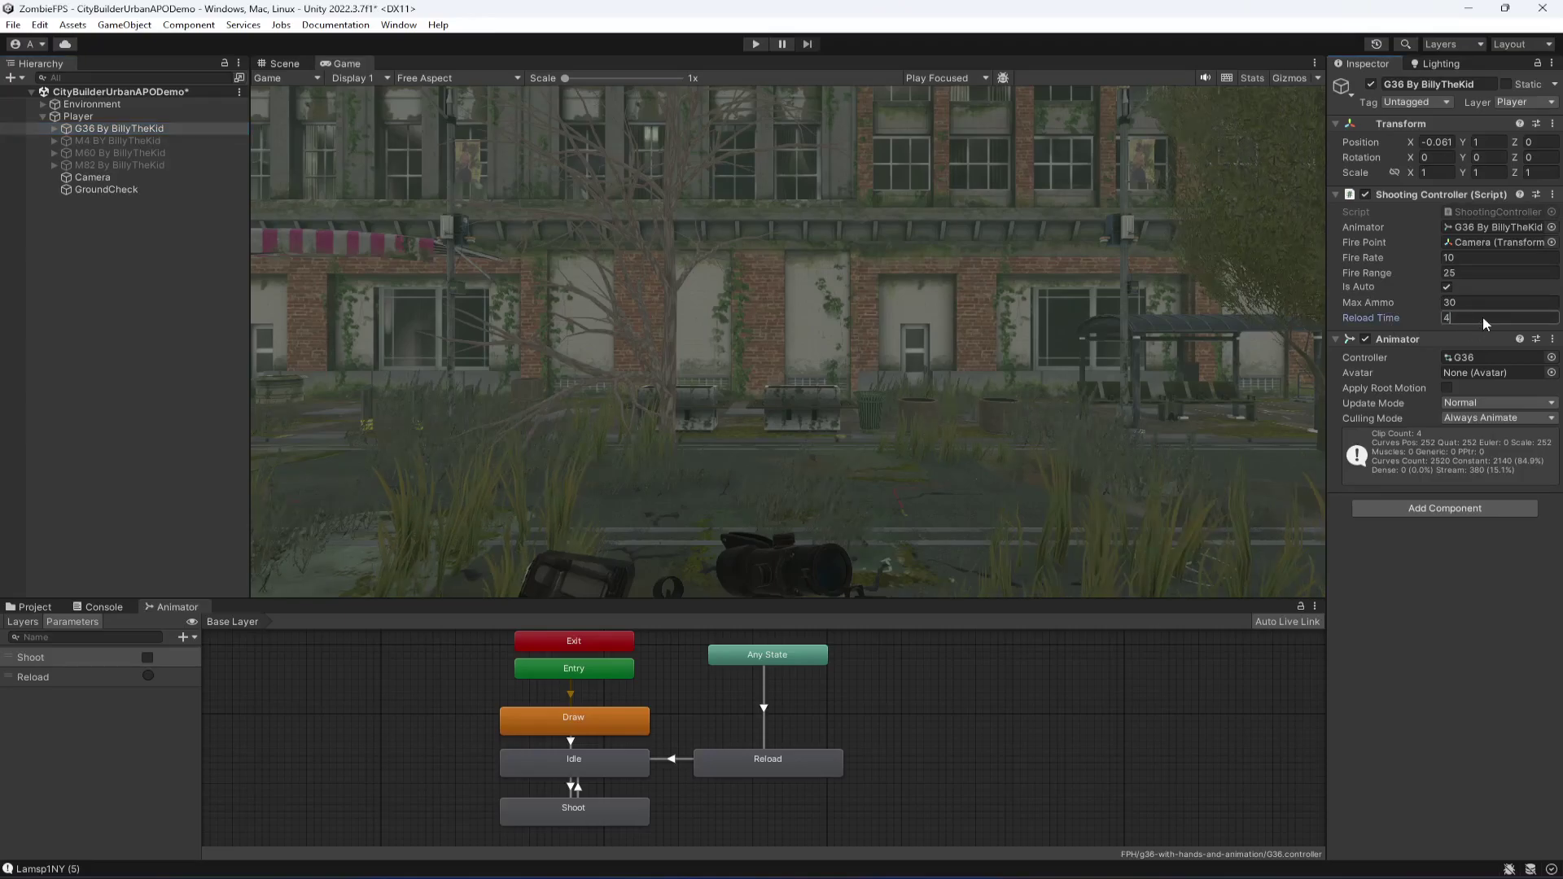
key(ctrl+s)
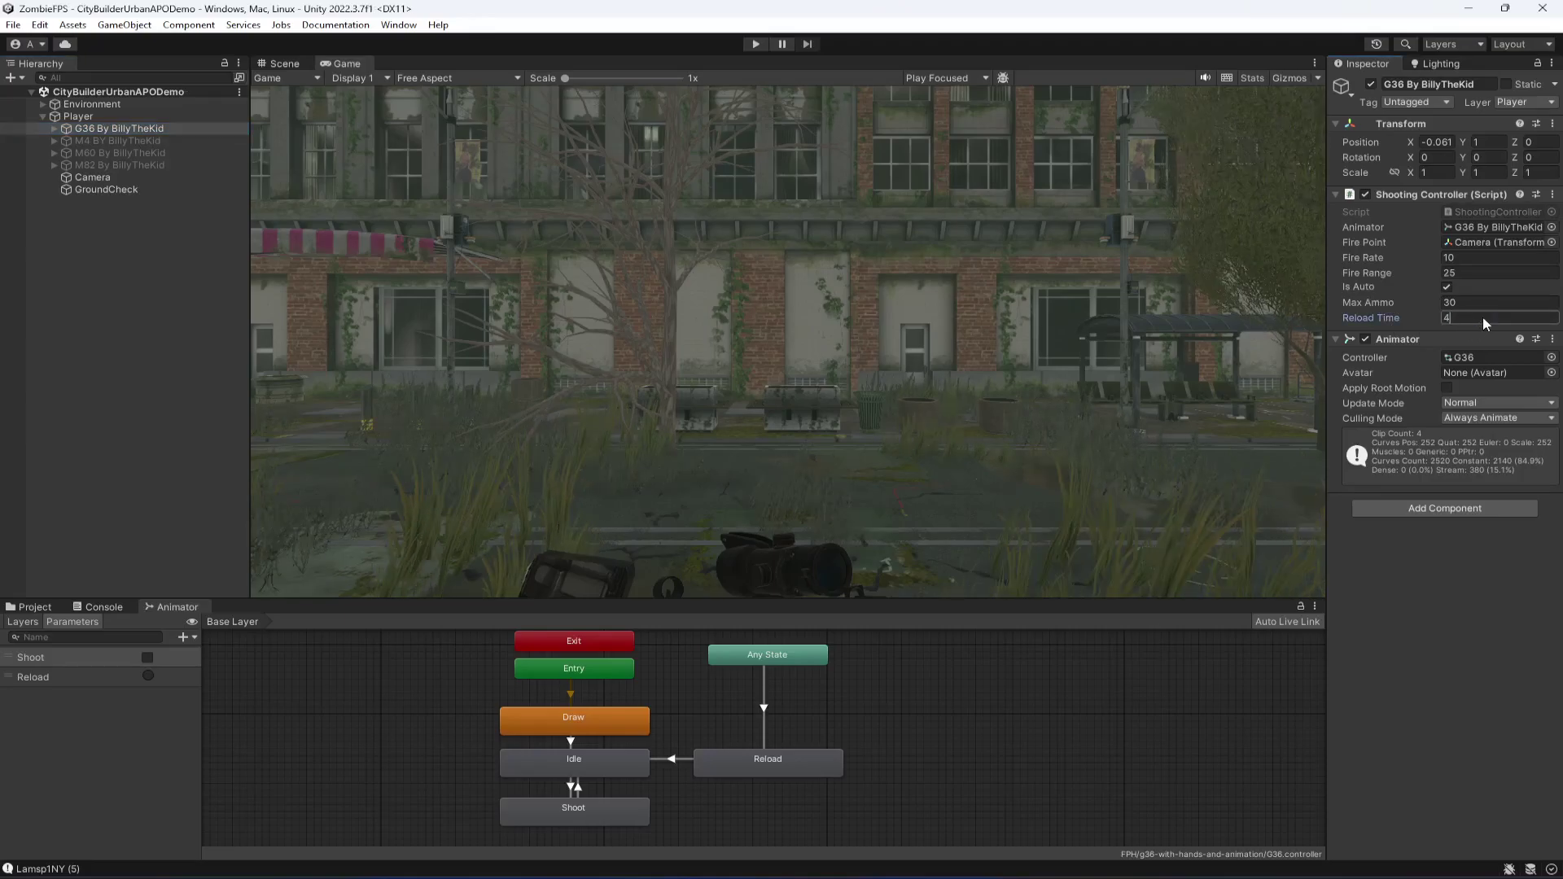
Run the game and switch the Inspector to Debug mode to expose the Shooting Controller's private variables
click(756, 44)
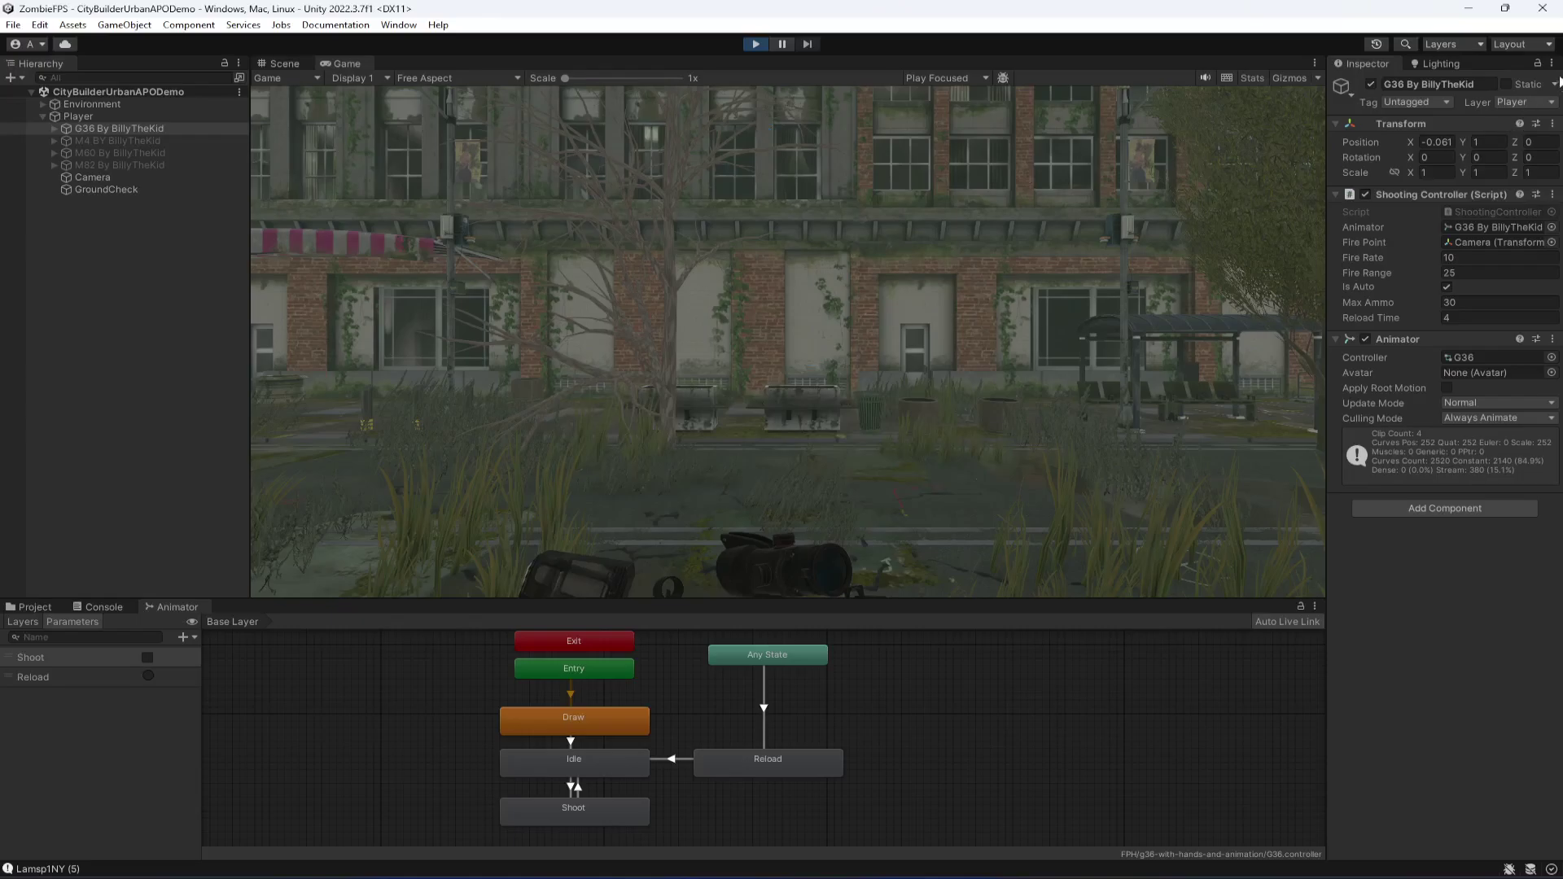
click(1553, 64)
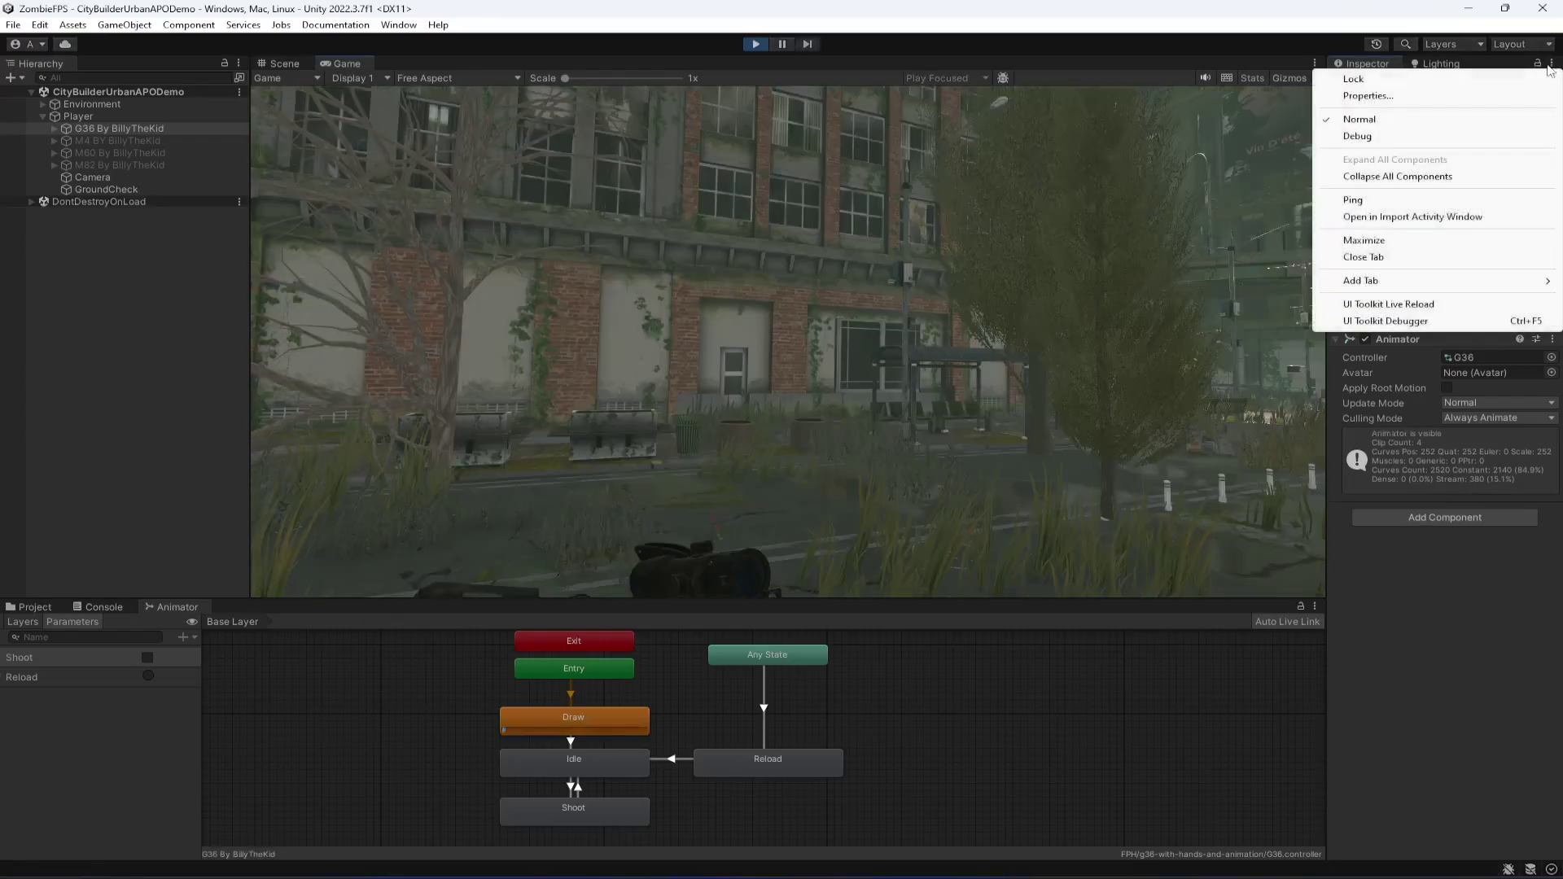
click(1357, 137)
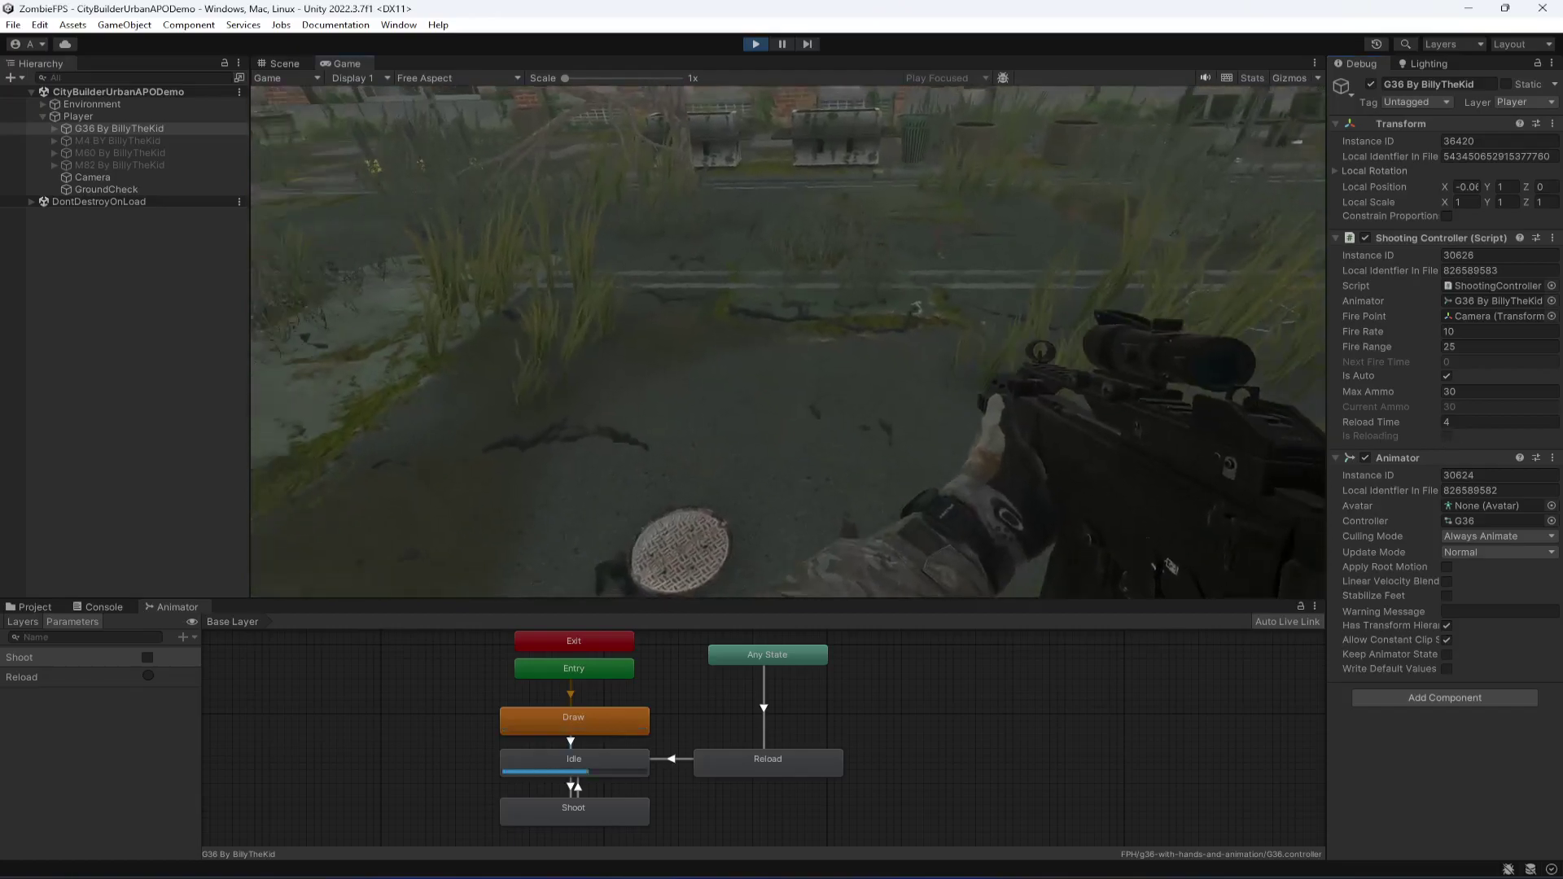
Fire, reload and walk with the G36 while watching Current Ammo and Is Reloading, and stop the game
click(788, 342)
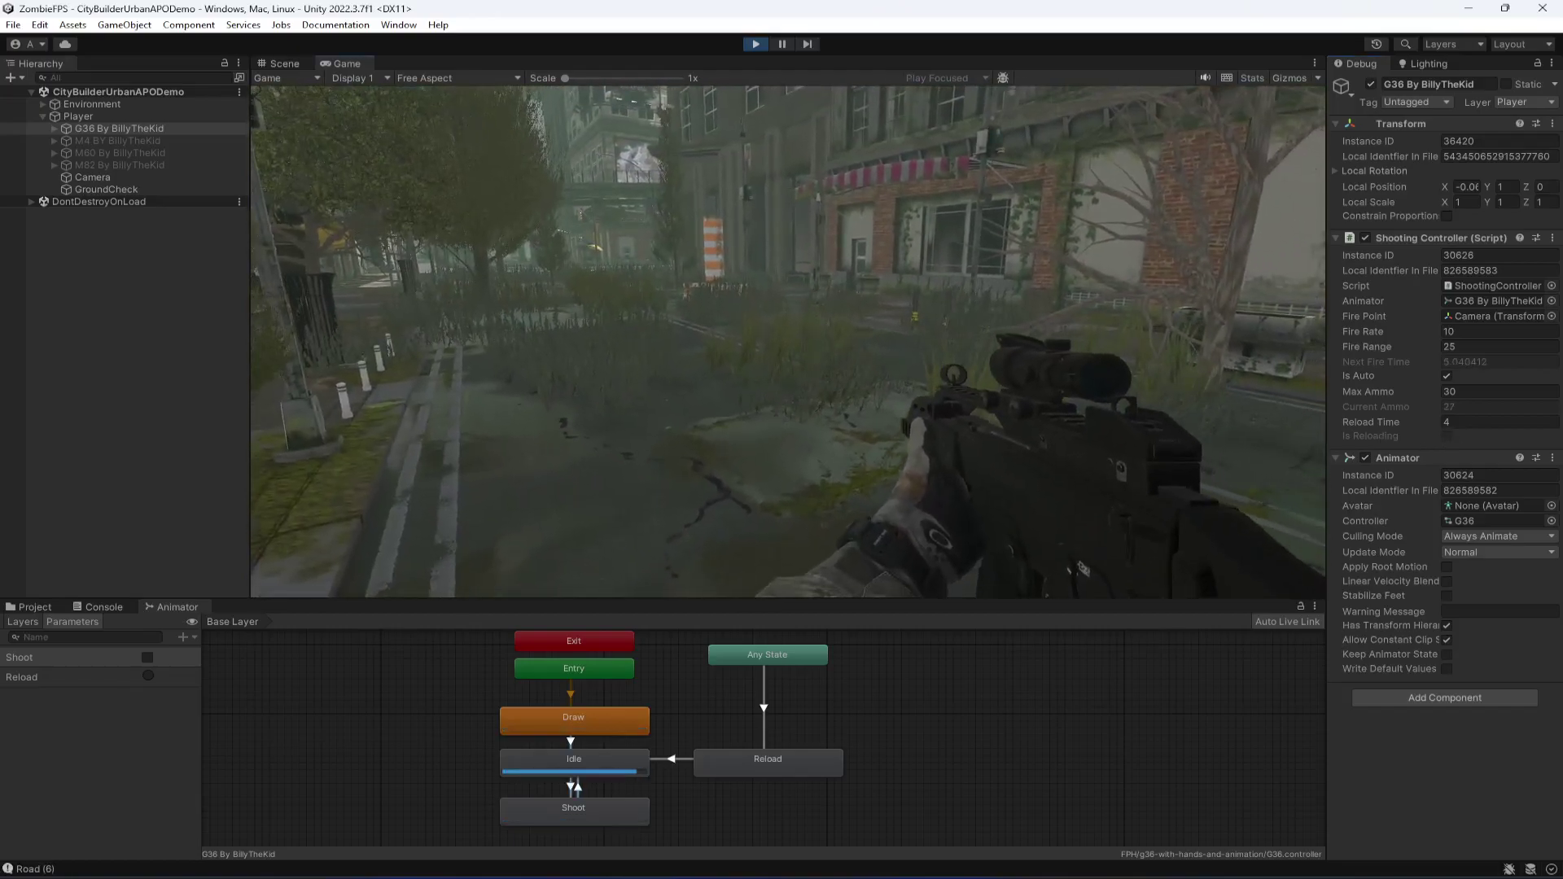
click(789, 342)
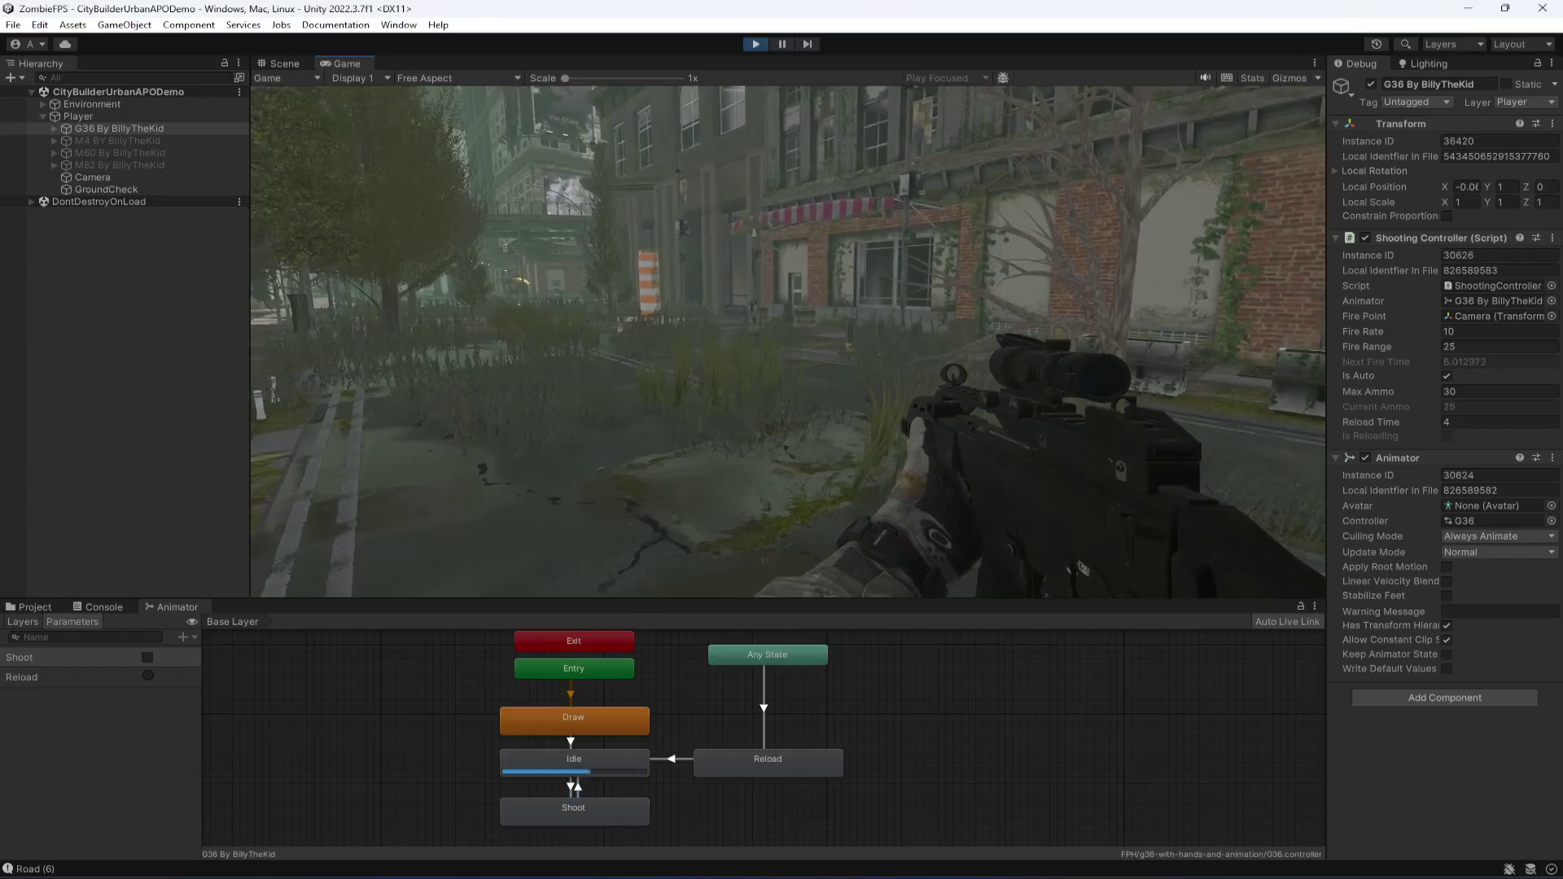
key(r)
key(w)
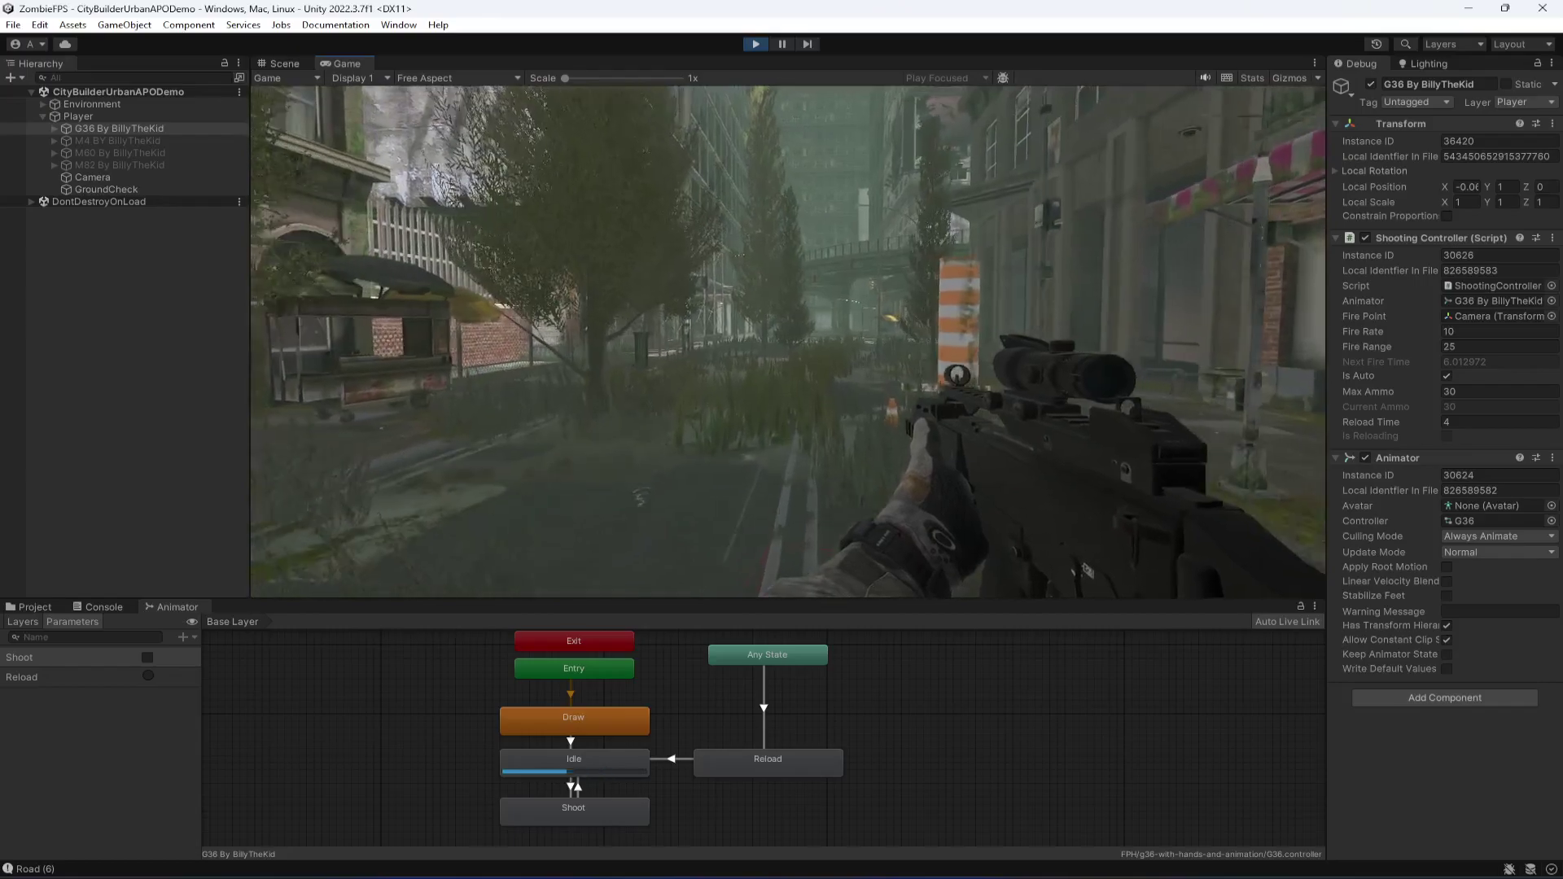
key(Escape)
click(755, 46)
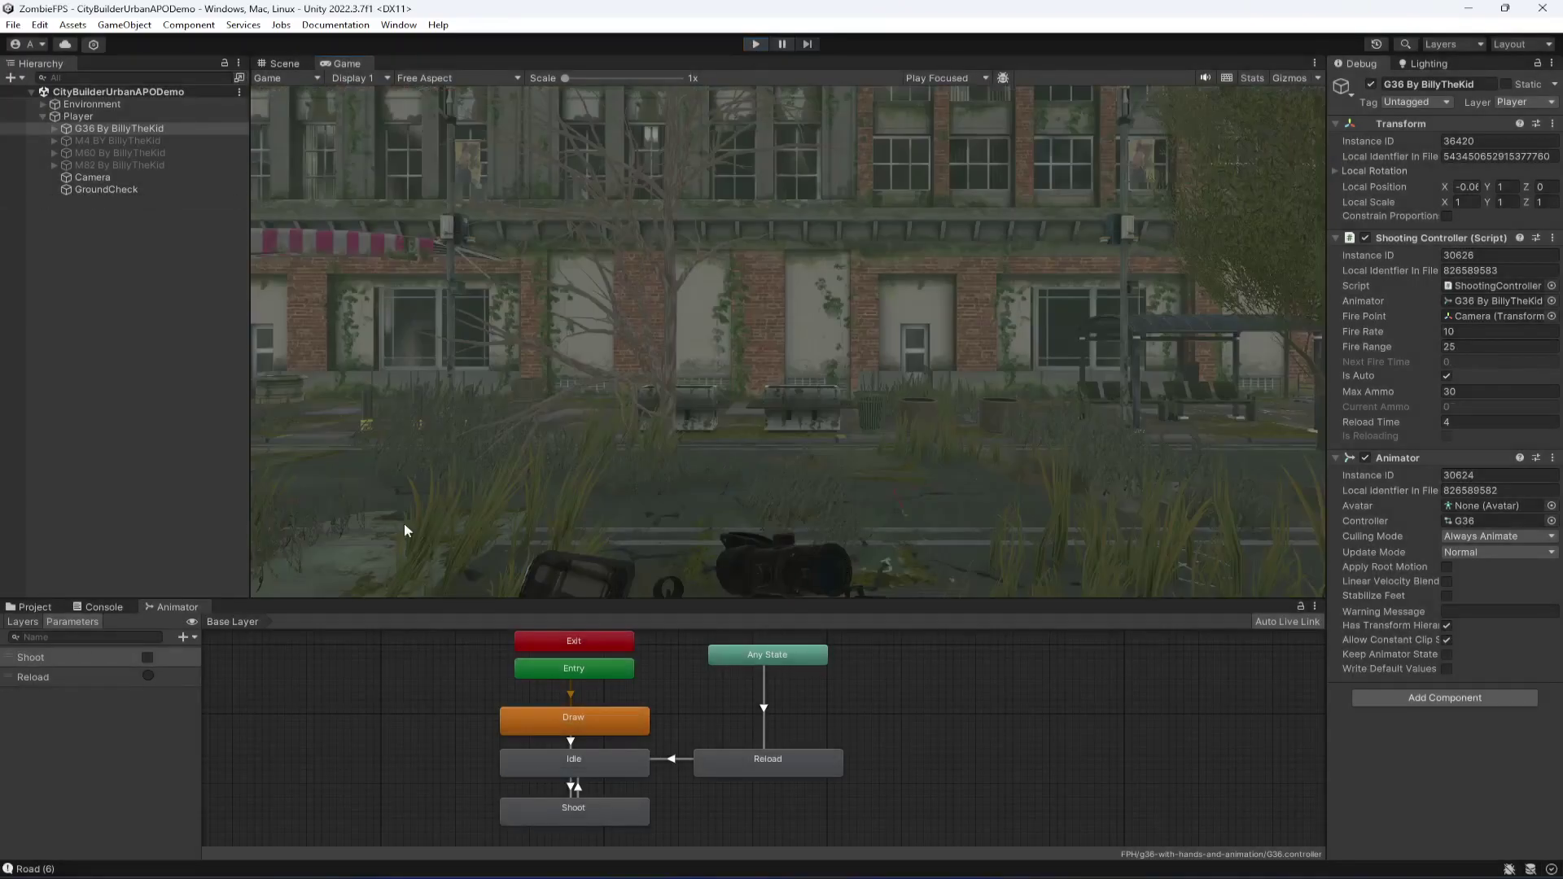
Return the Inspector to Normal mode and dock the Animator window back beside the Game view
click(1551, 64)
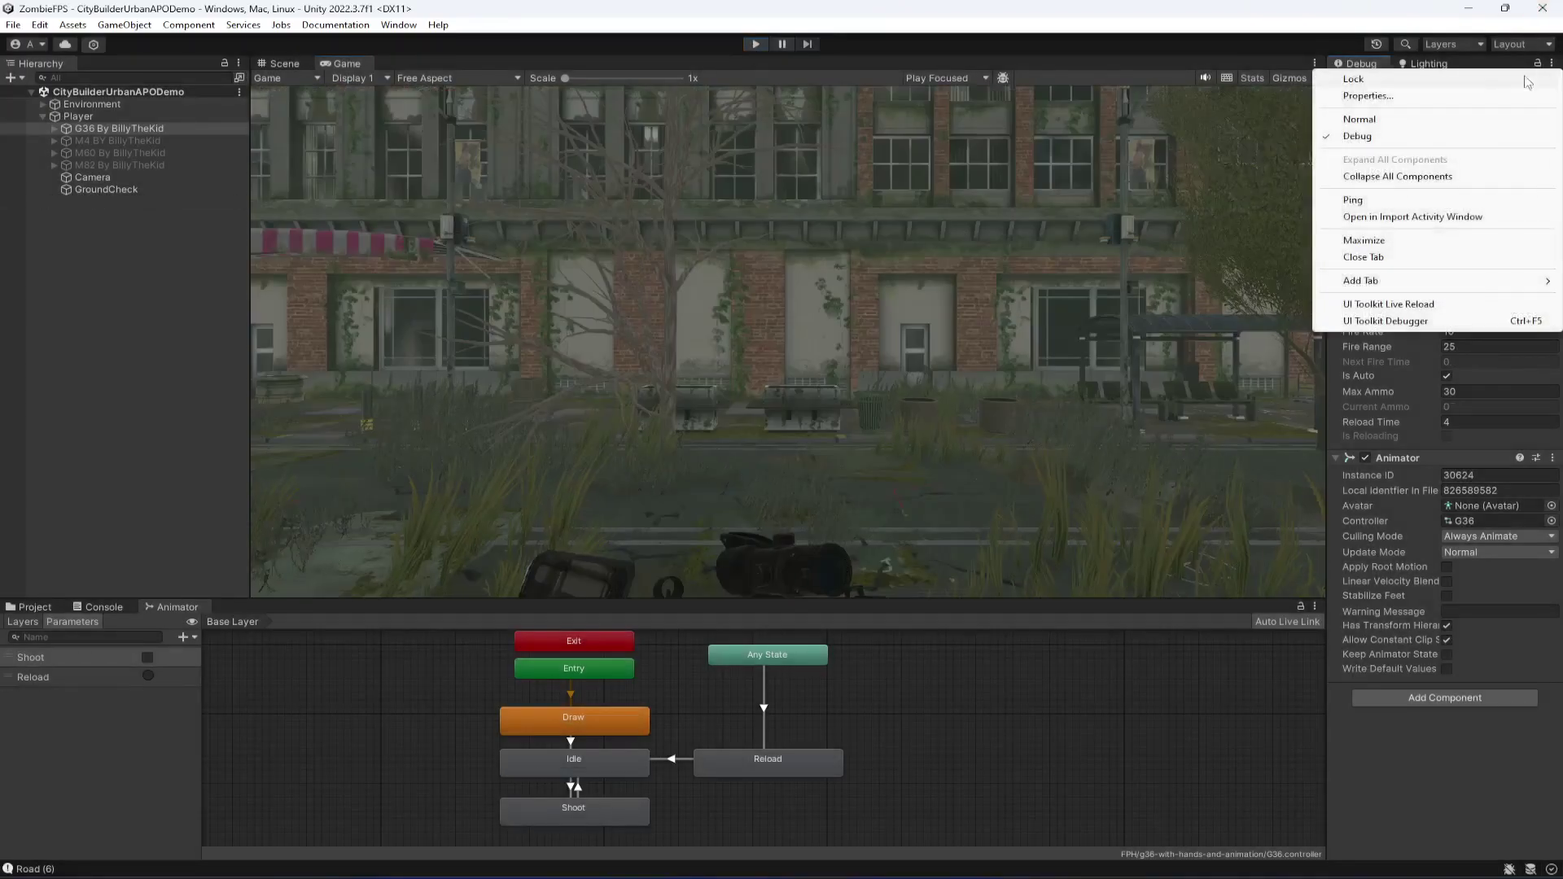
click(1440, 121)
drag(187, 609, 607, 68)
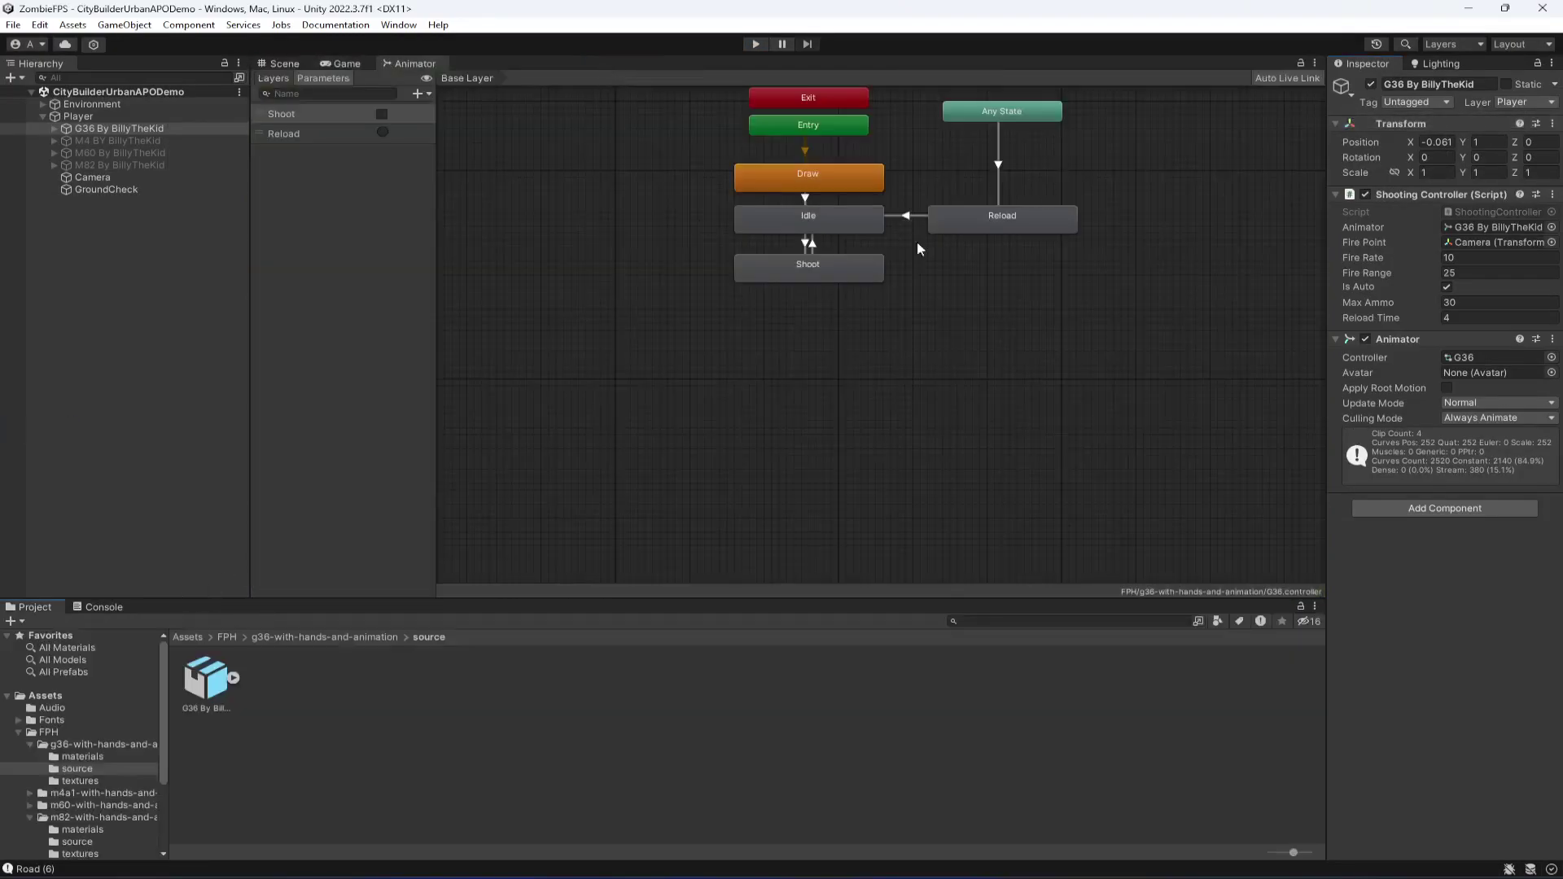
Review the G36's component settings, return to the Scene view and clear the selection
click(20, 129)
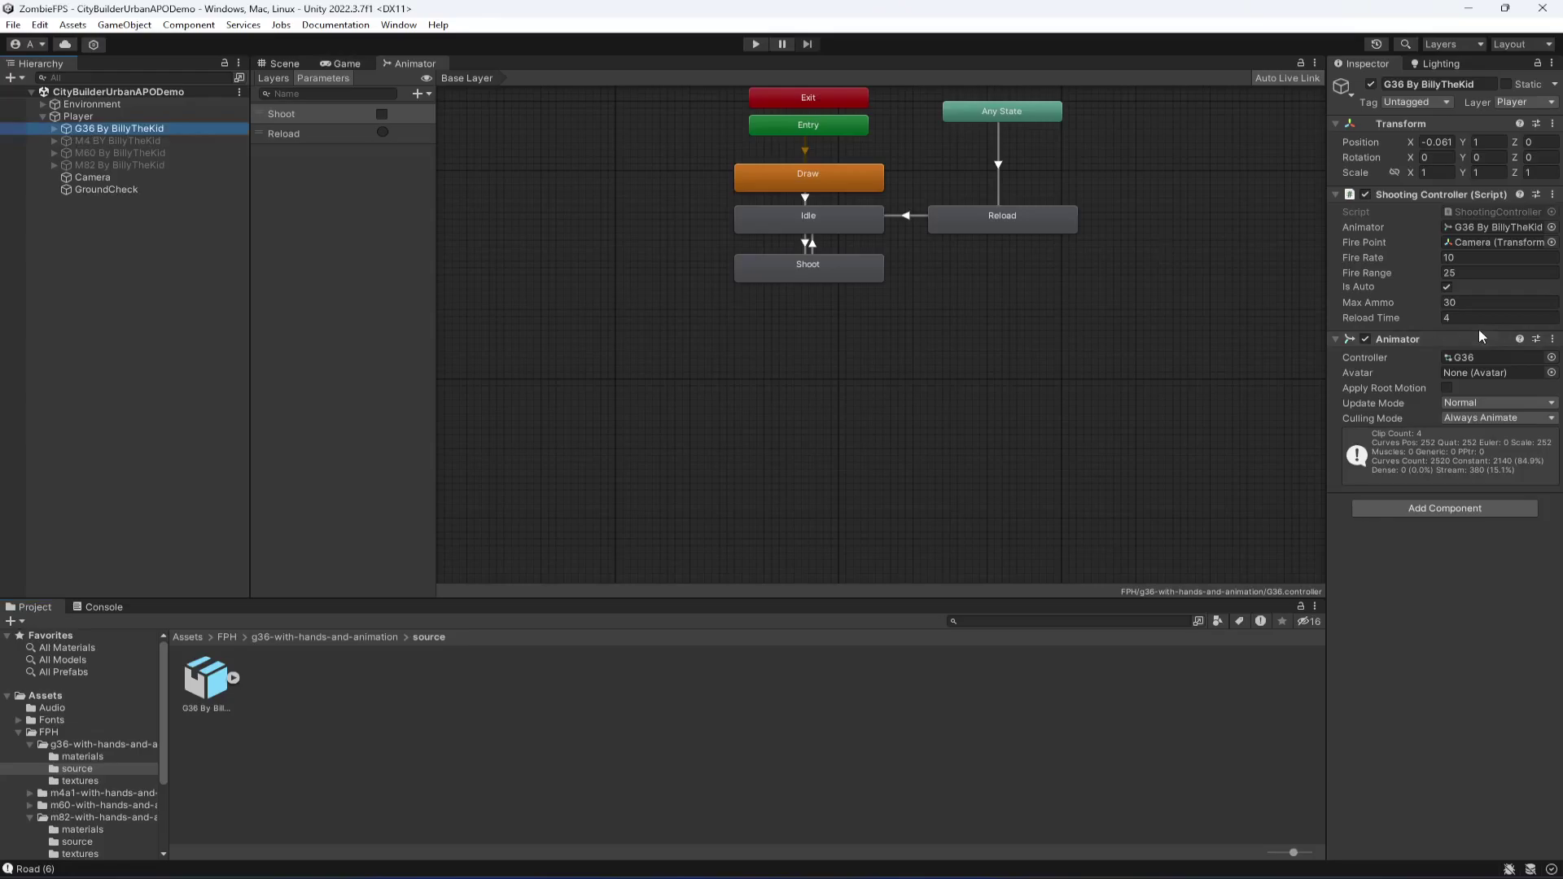
click(284, 64)
click(124, 387)
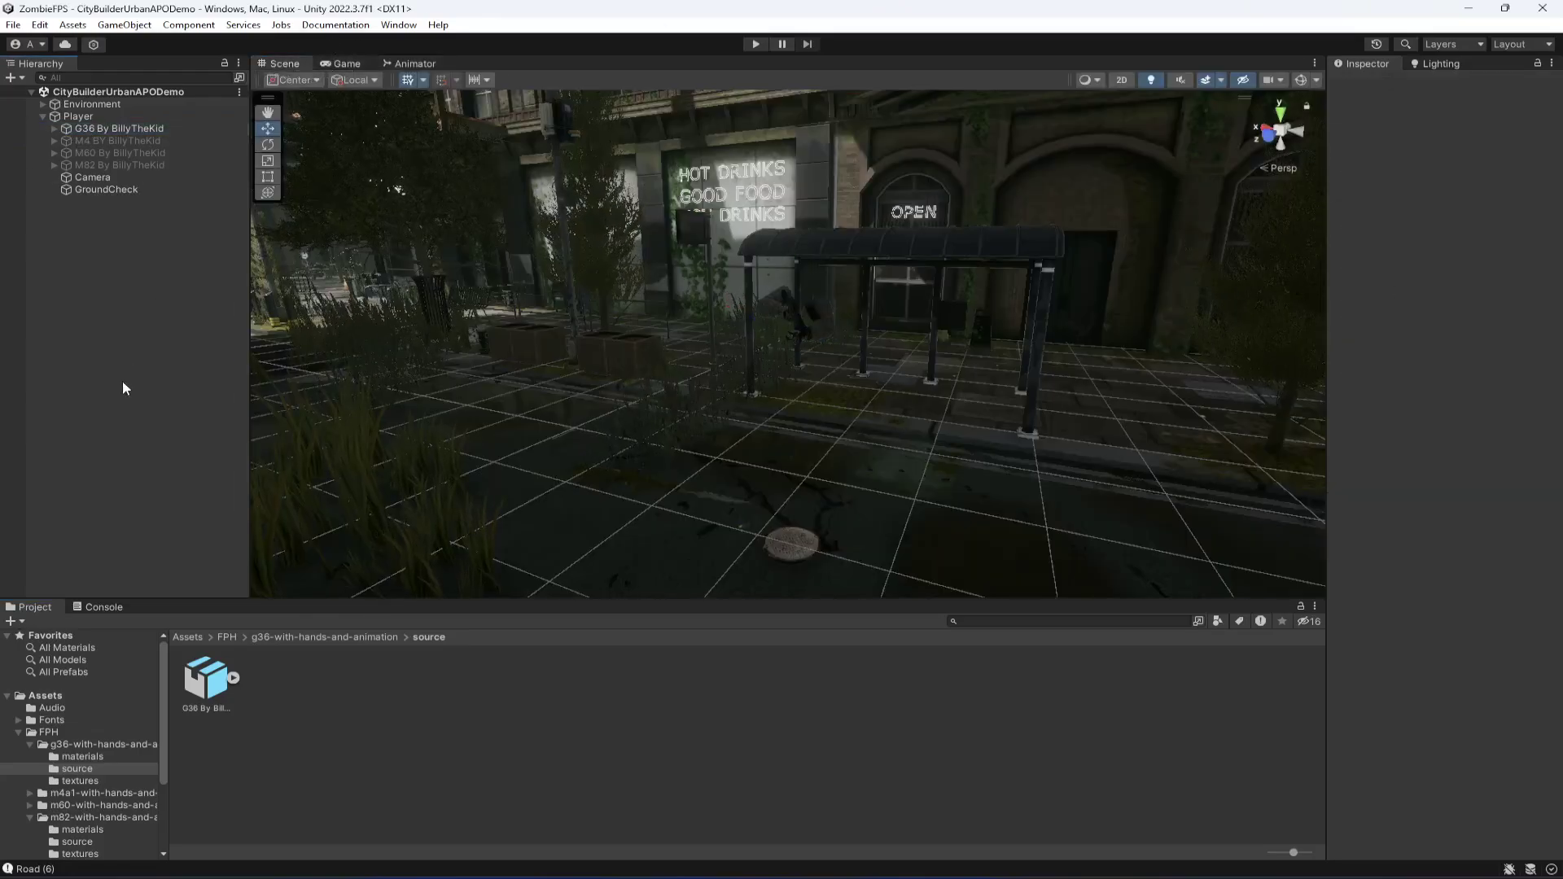